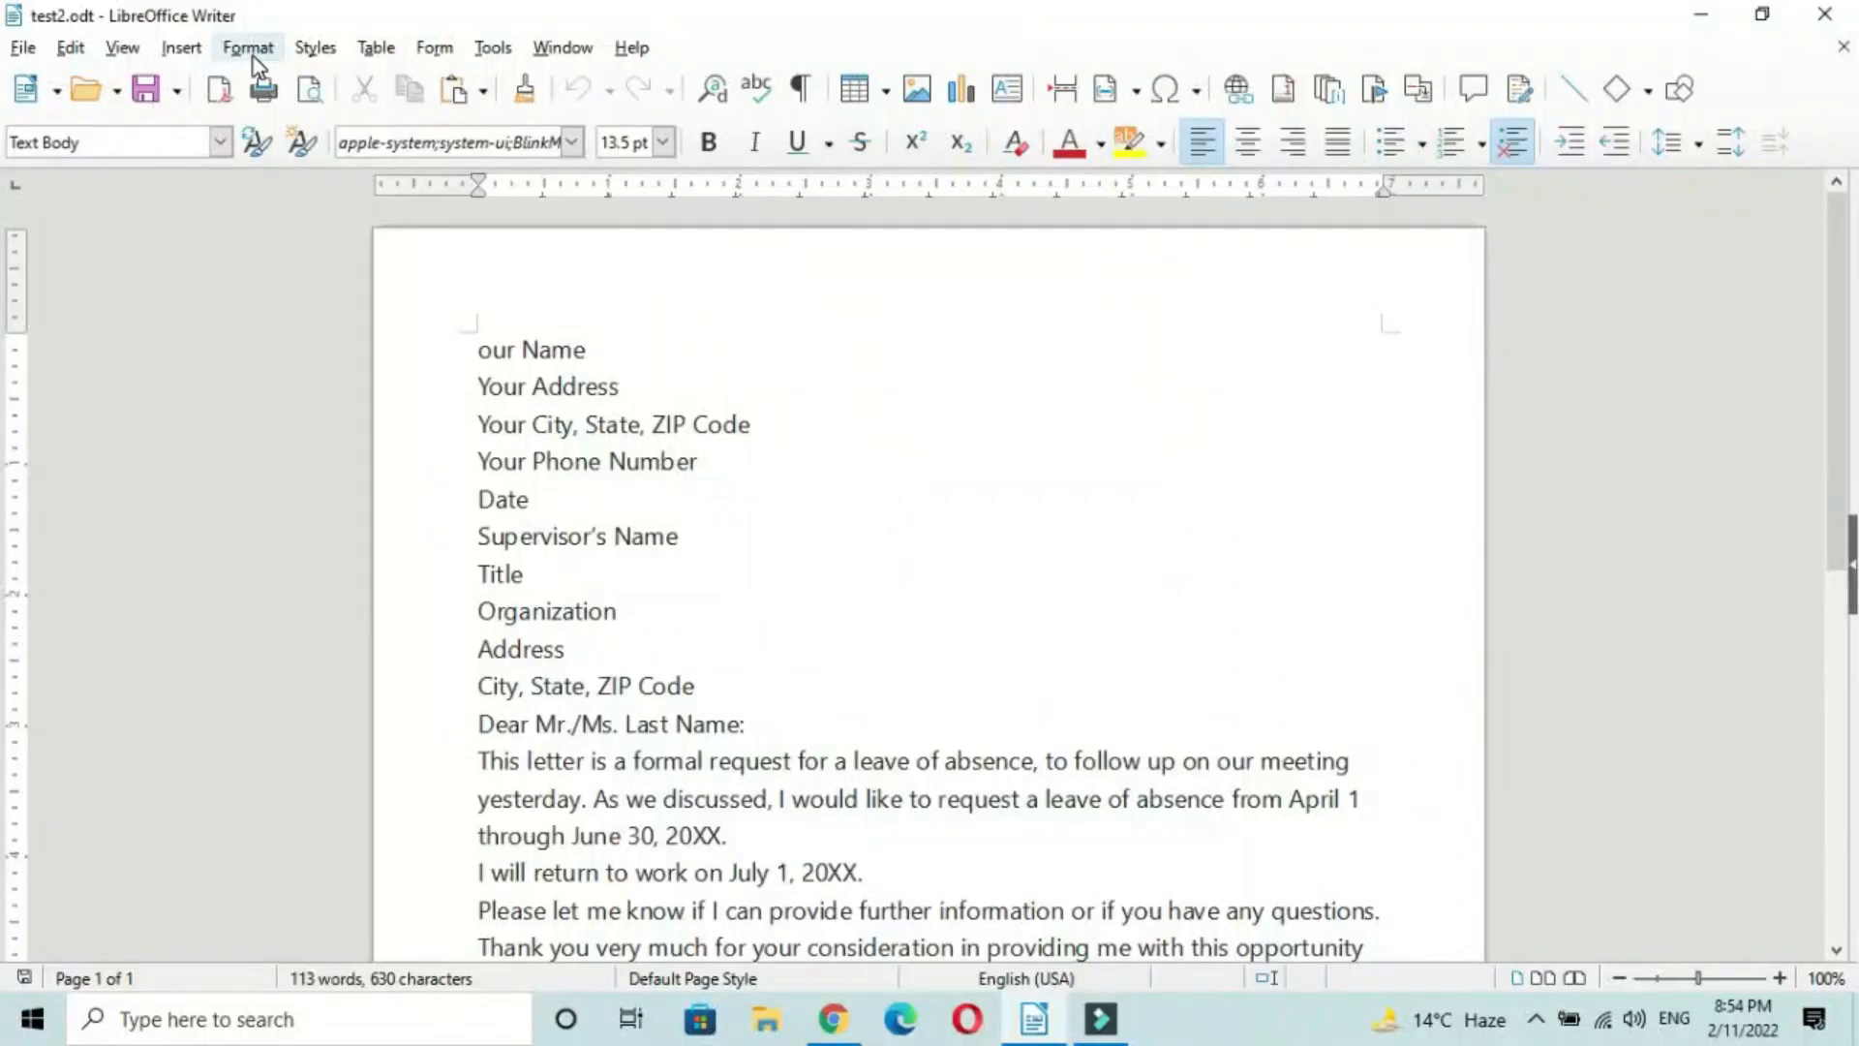
{"action": "left_click", "coordinate": [254, 58]}
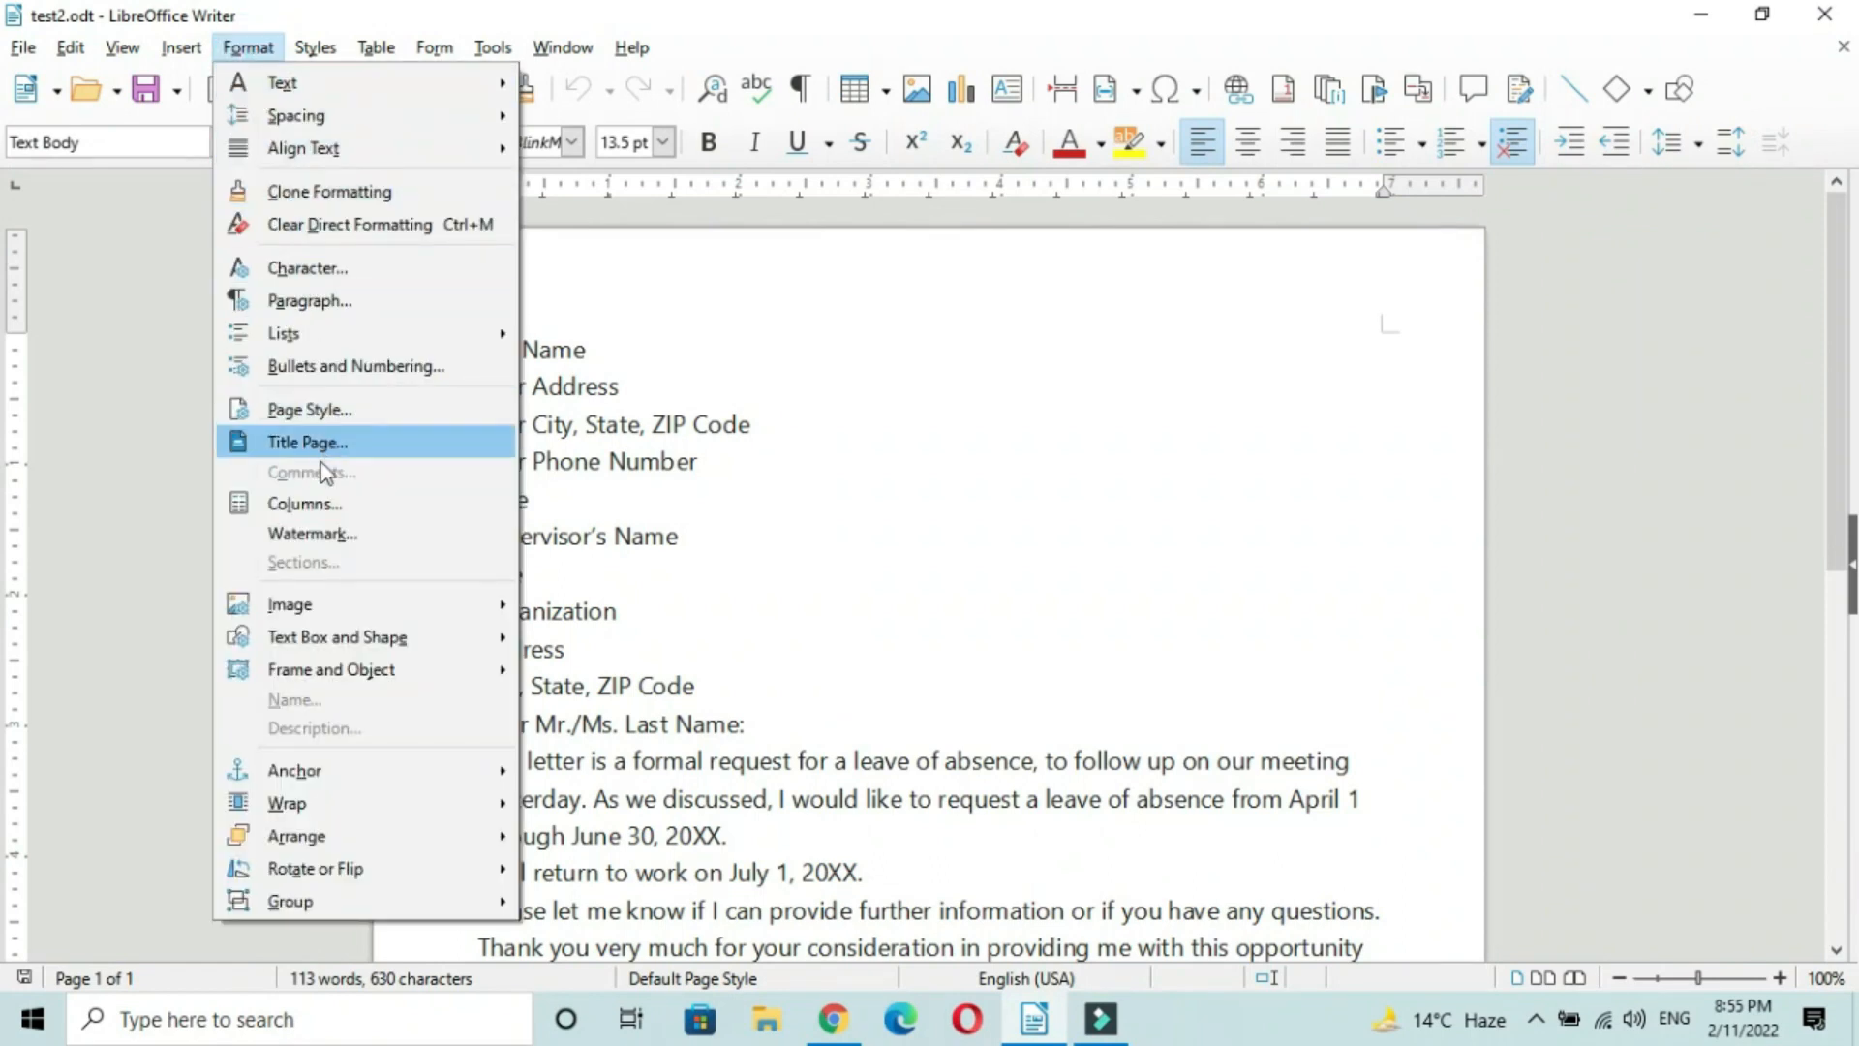
{"action": "mouse_move", "coordinate": [300, 116]}
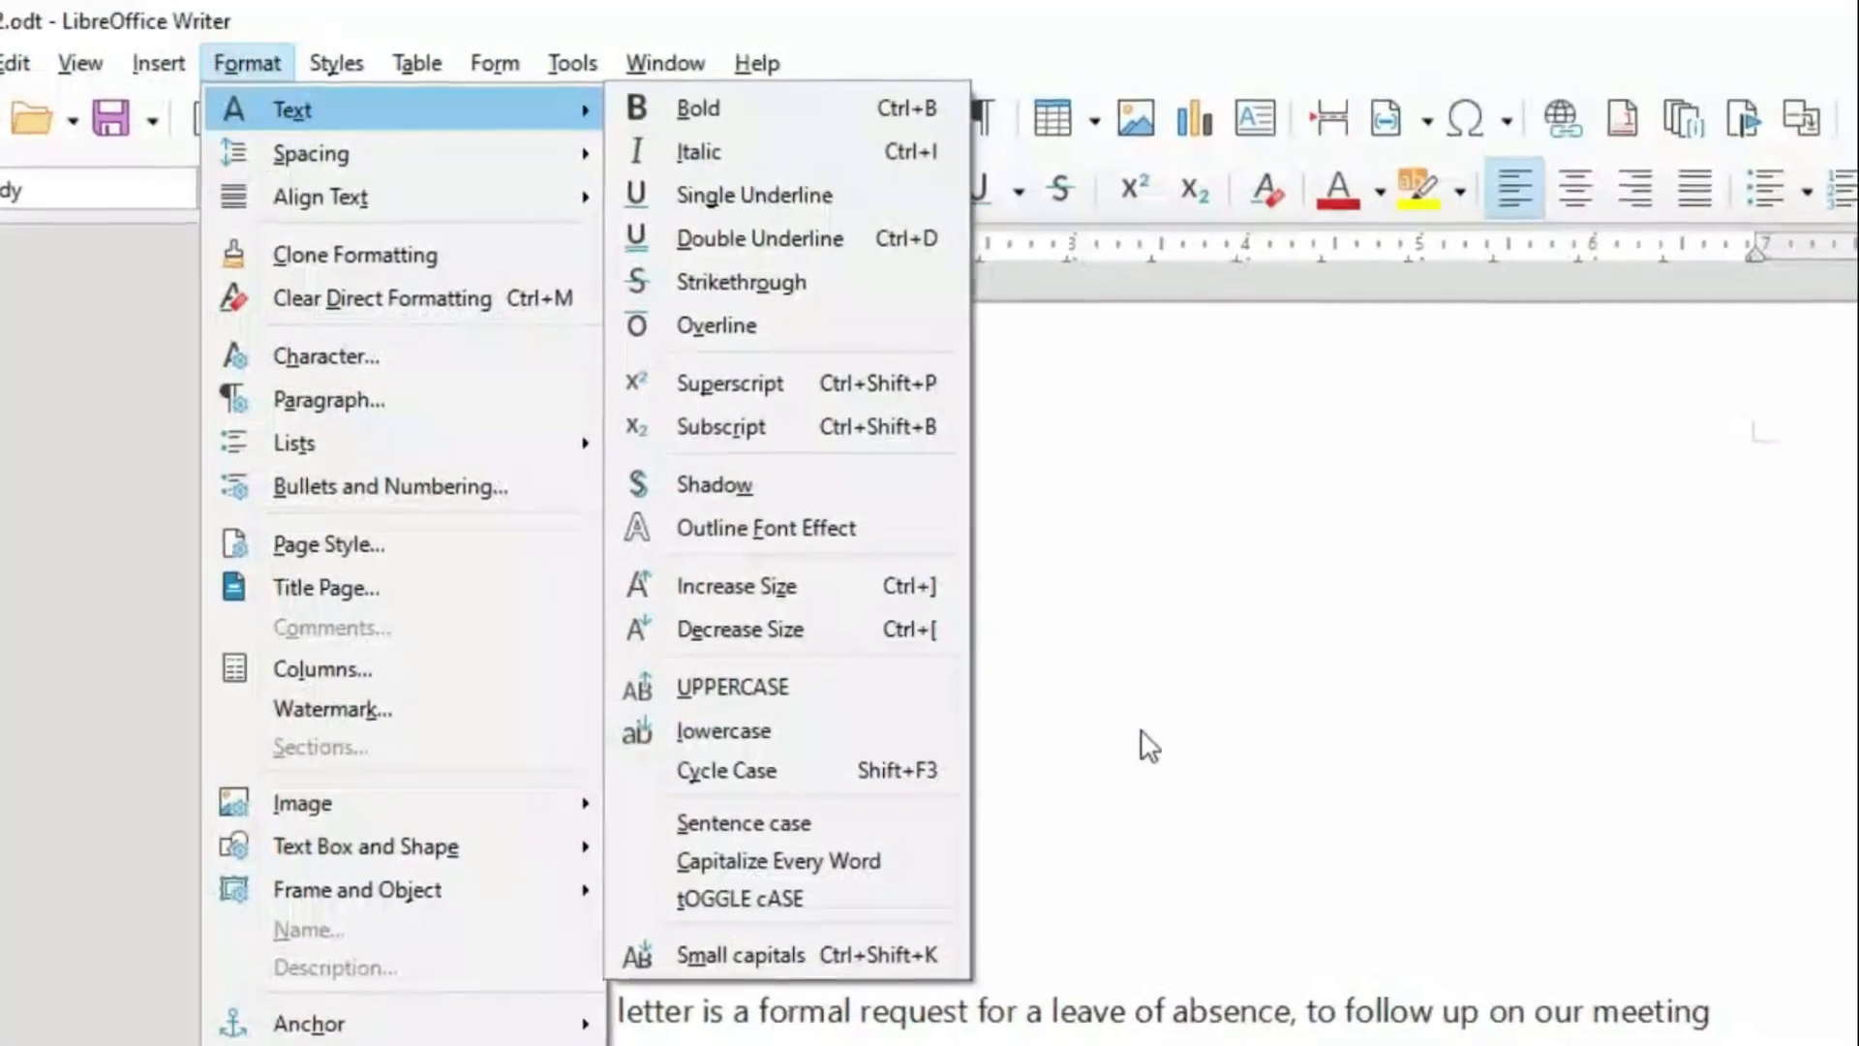
{"action": "left_click", "coordinate": [1114, 699]}
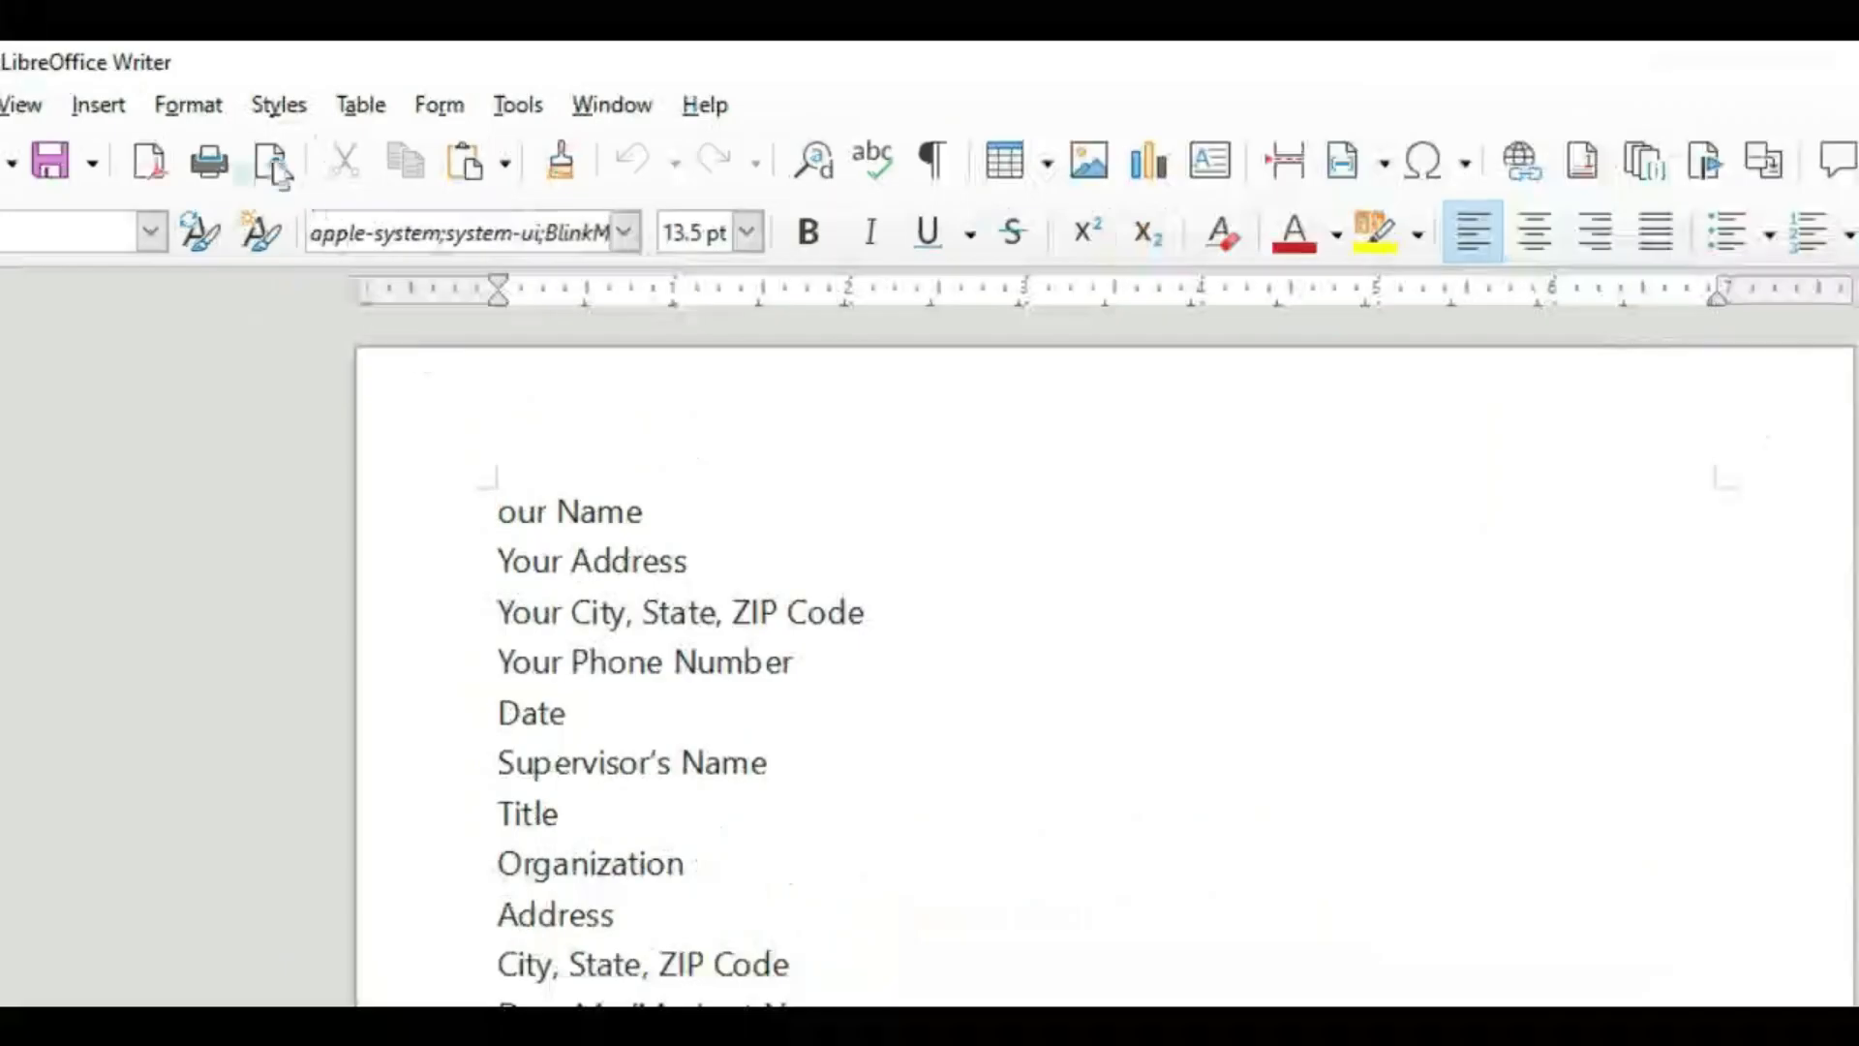
{"action": "left_click", "coordinate": [254, 46]}
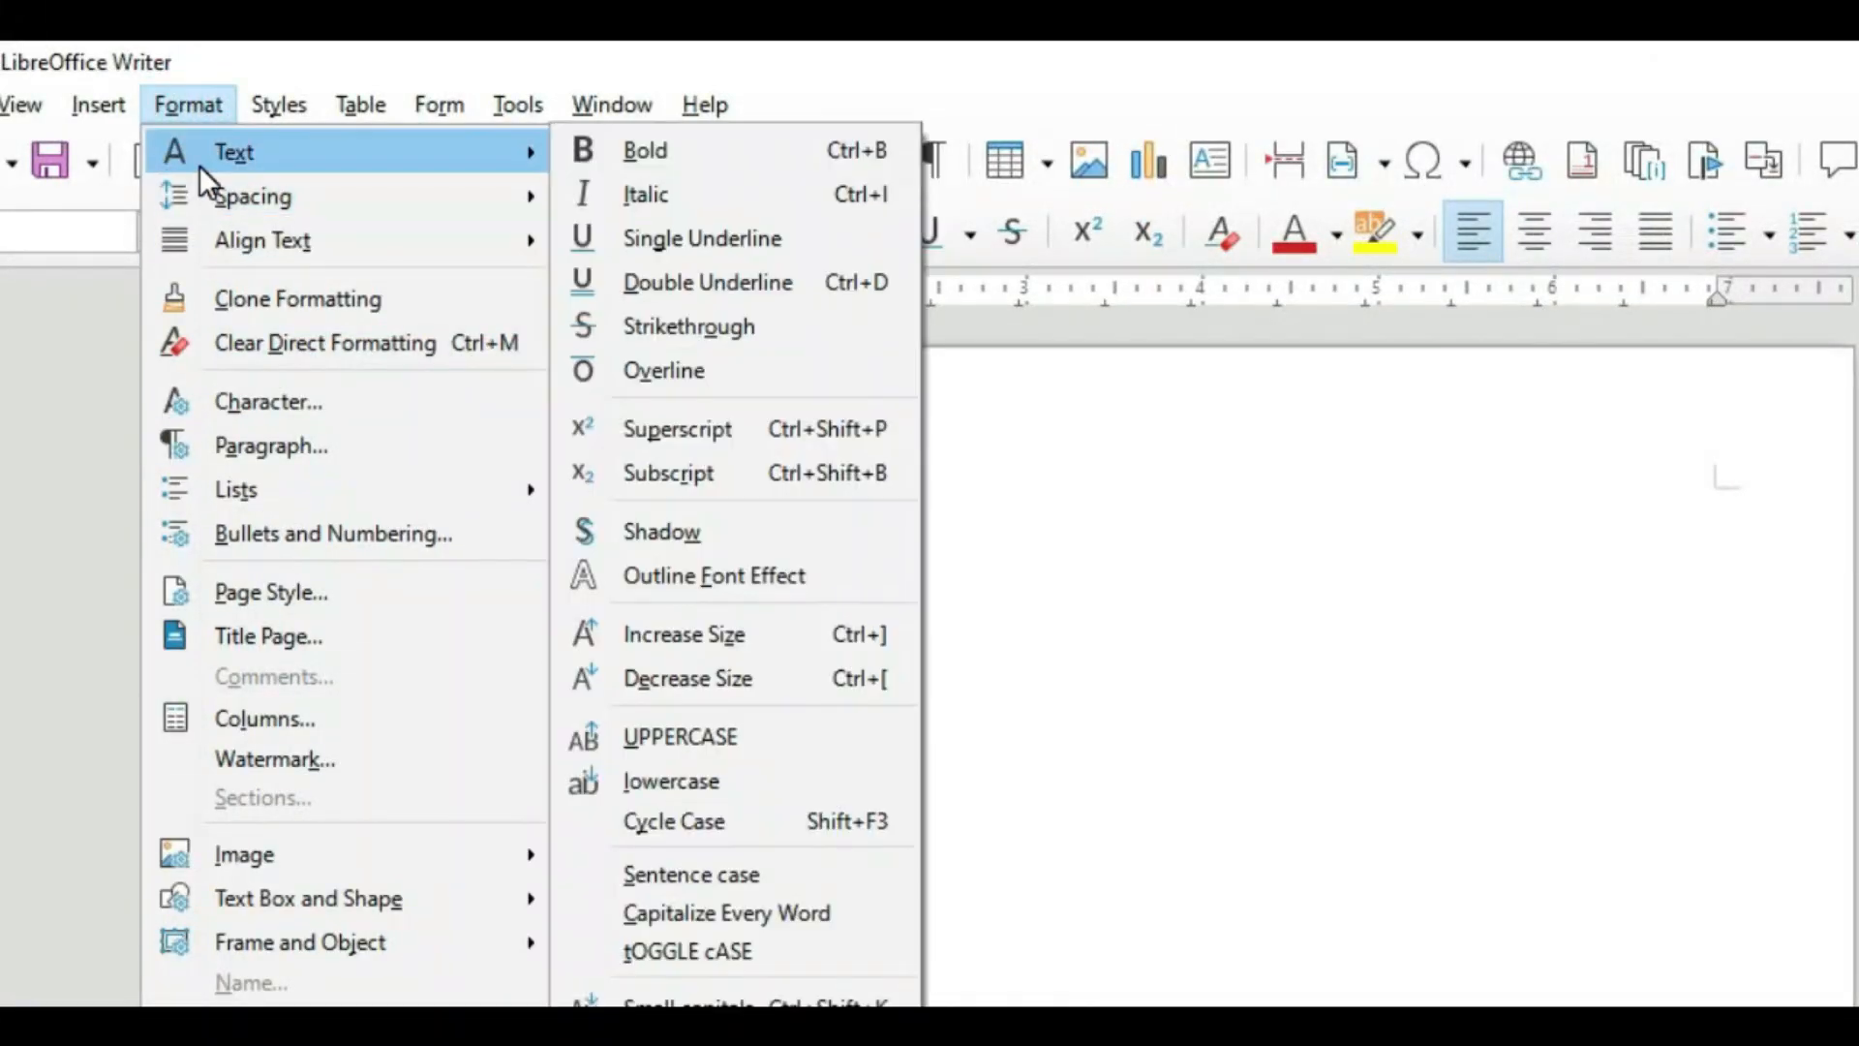
{"action": "left_click", "coordinate": [1130, 865]}
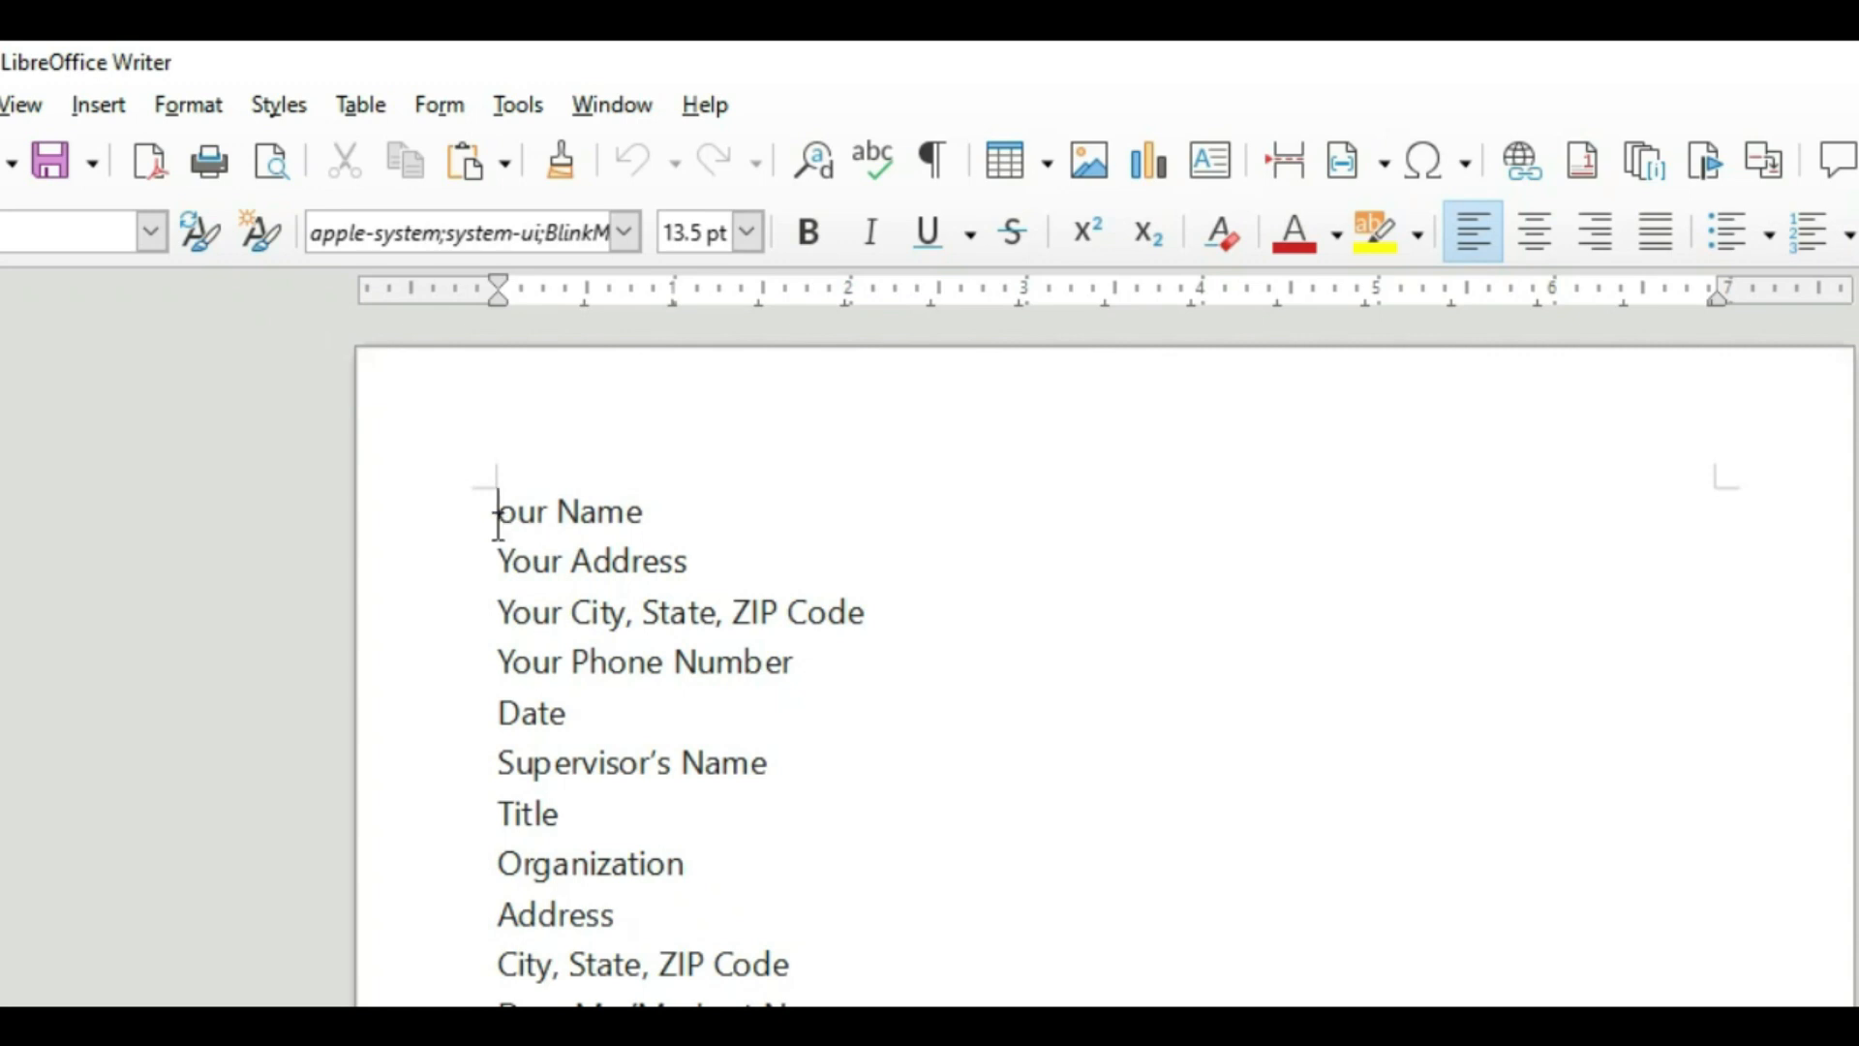
Make the first line of the letter, "our Name", bold.
{"action": "triple_click", "coordinate": [643, 514]}
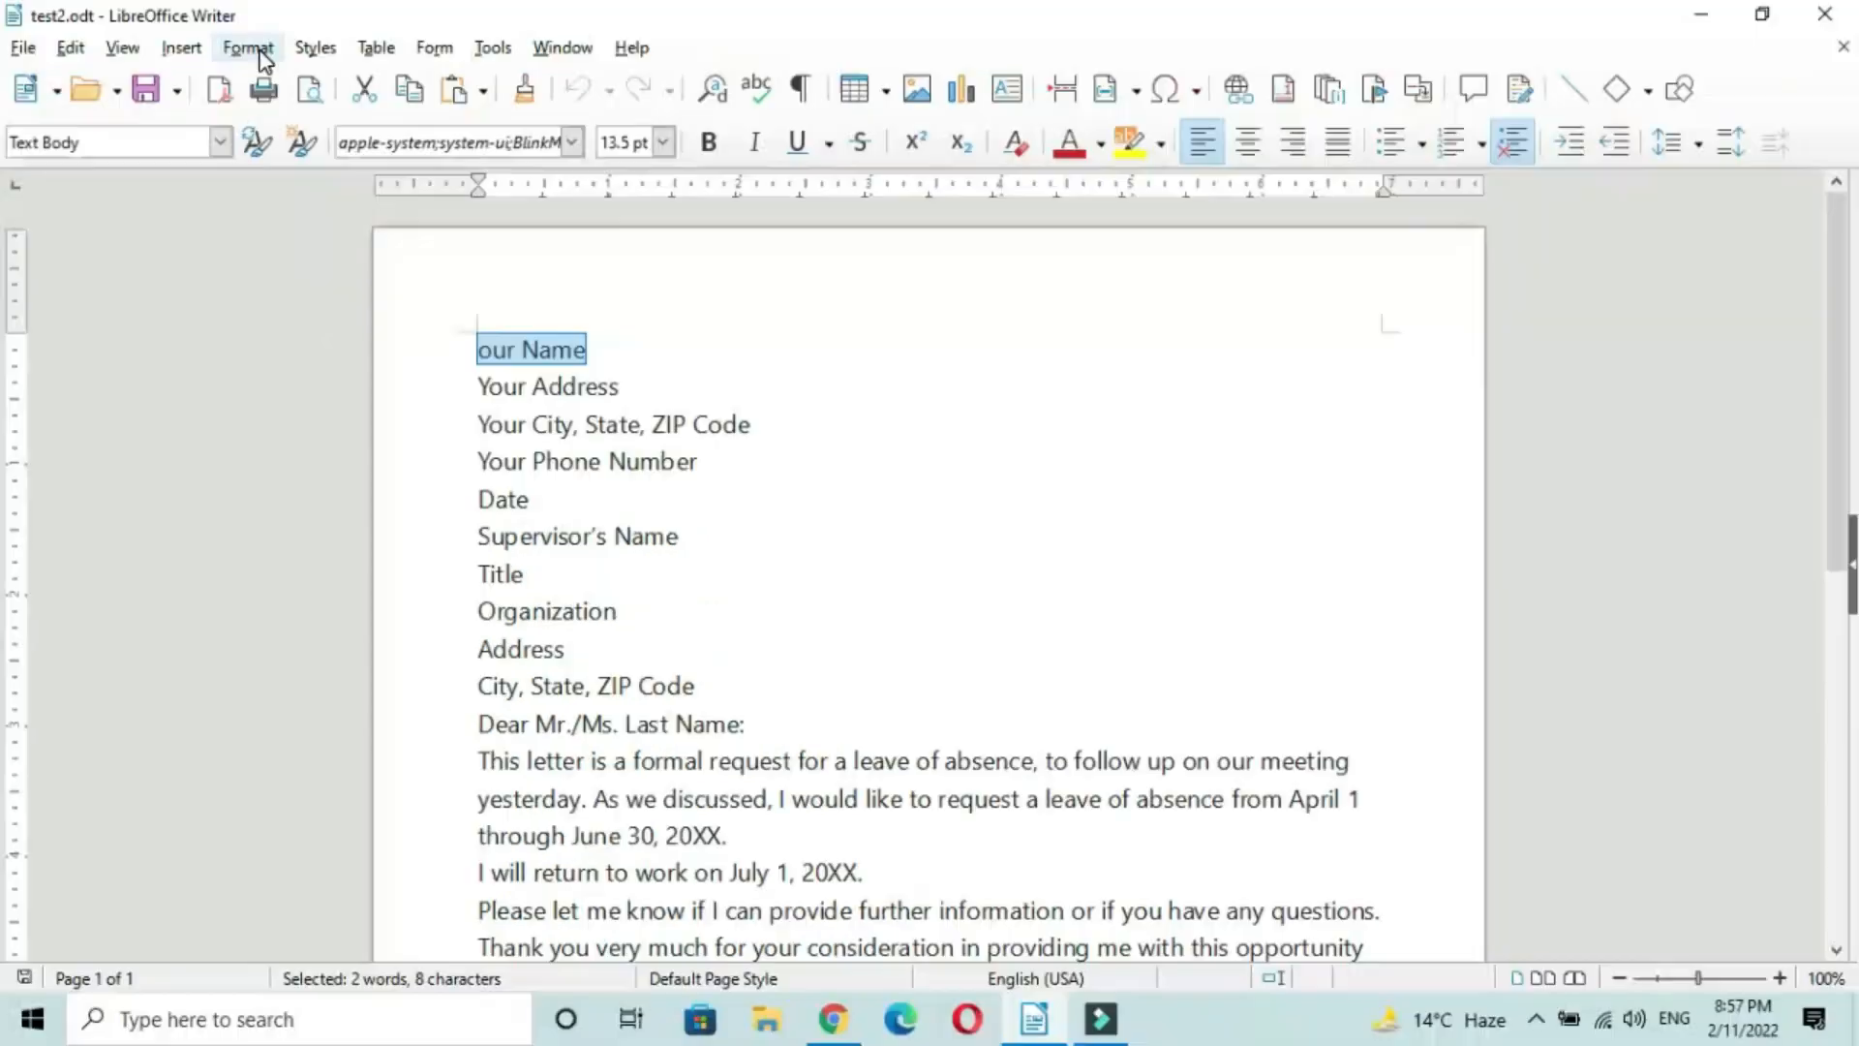
{"action": "left_click", "coordinate": [198, 108]}
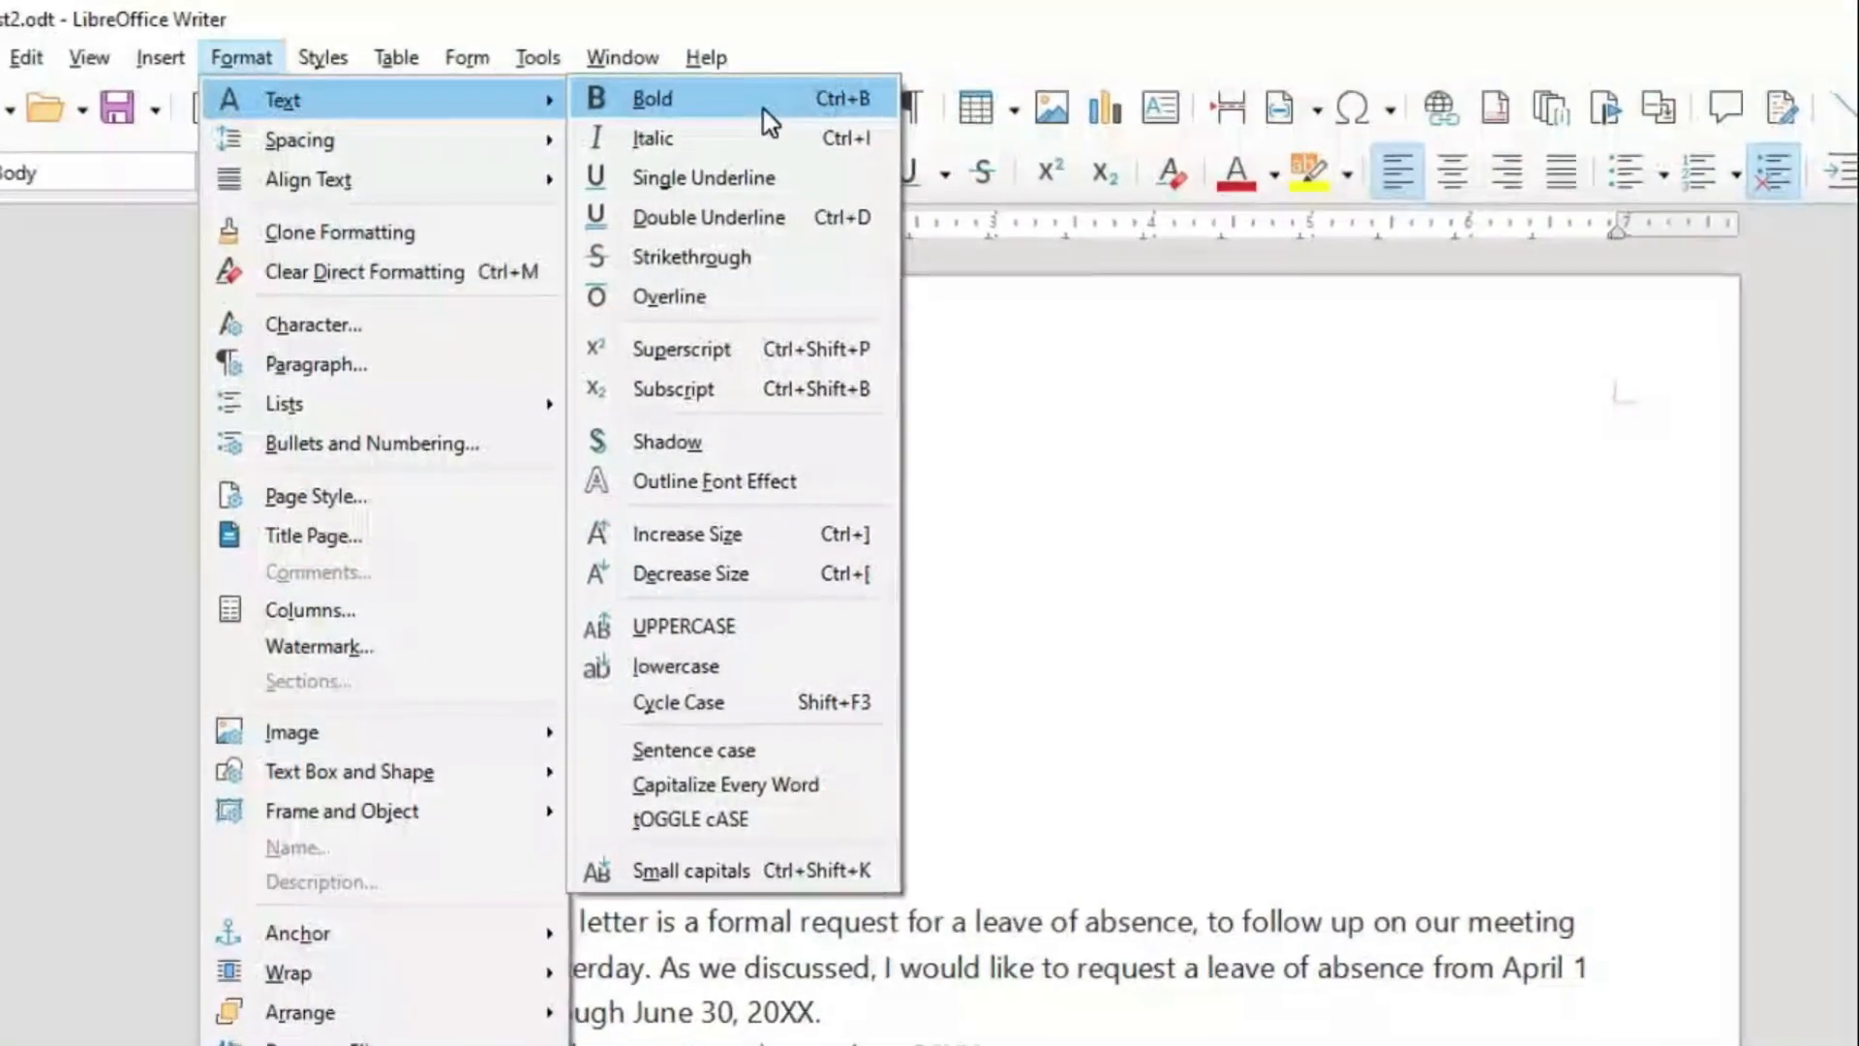
{"action": "left_click", "coordinate": [765, 100]}
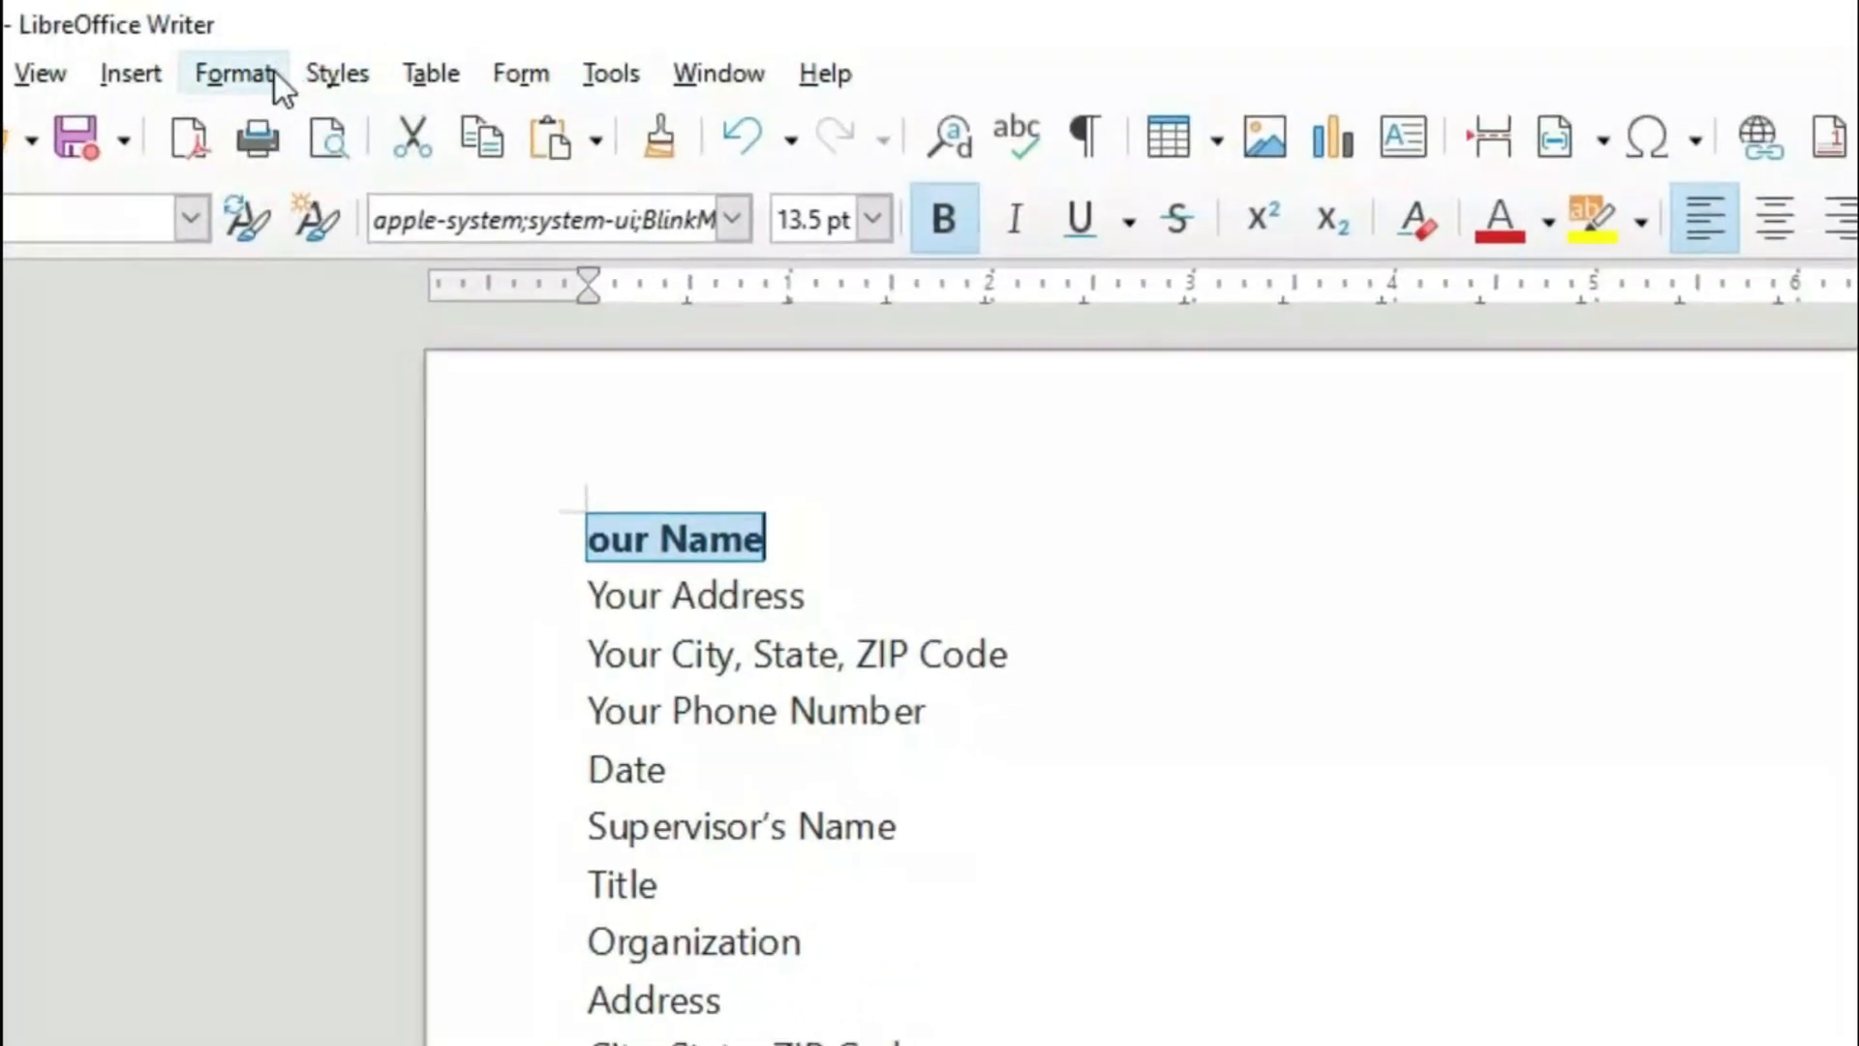
{"action": "left_click", "coordinate": [271, 74]}
{"action": "mouse_move", "coordinate": [283, 131]}
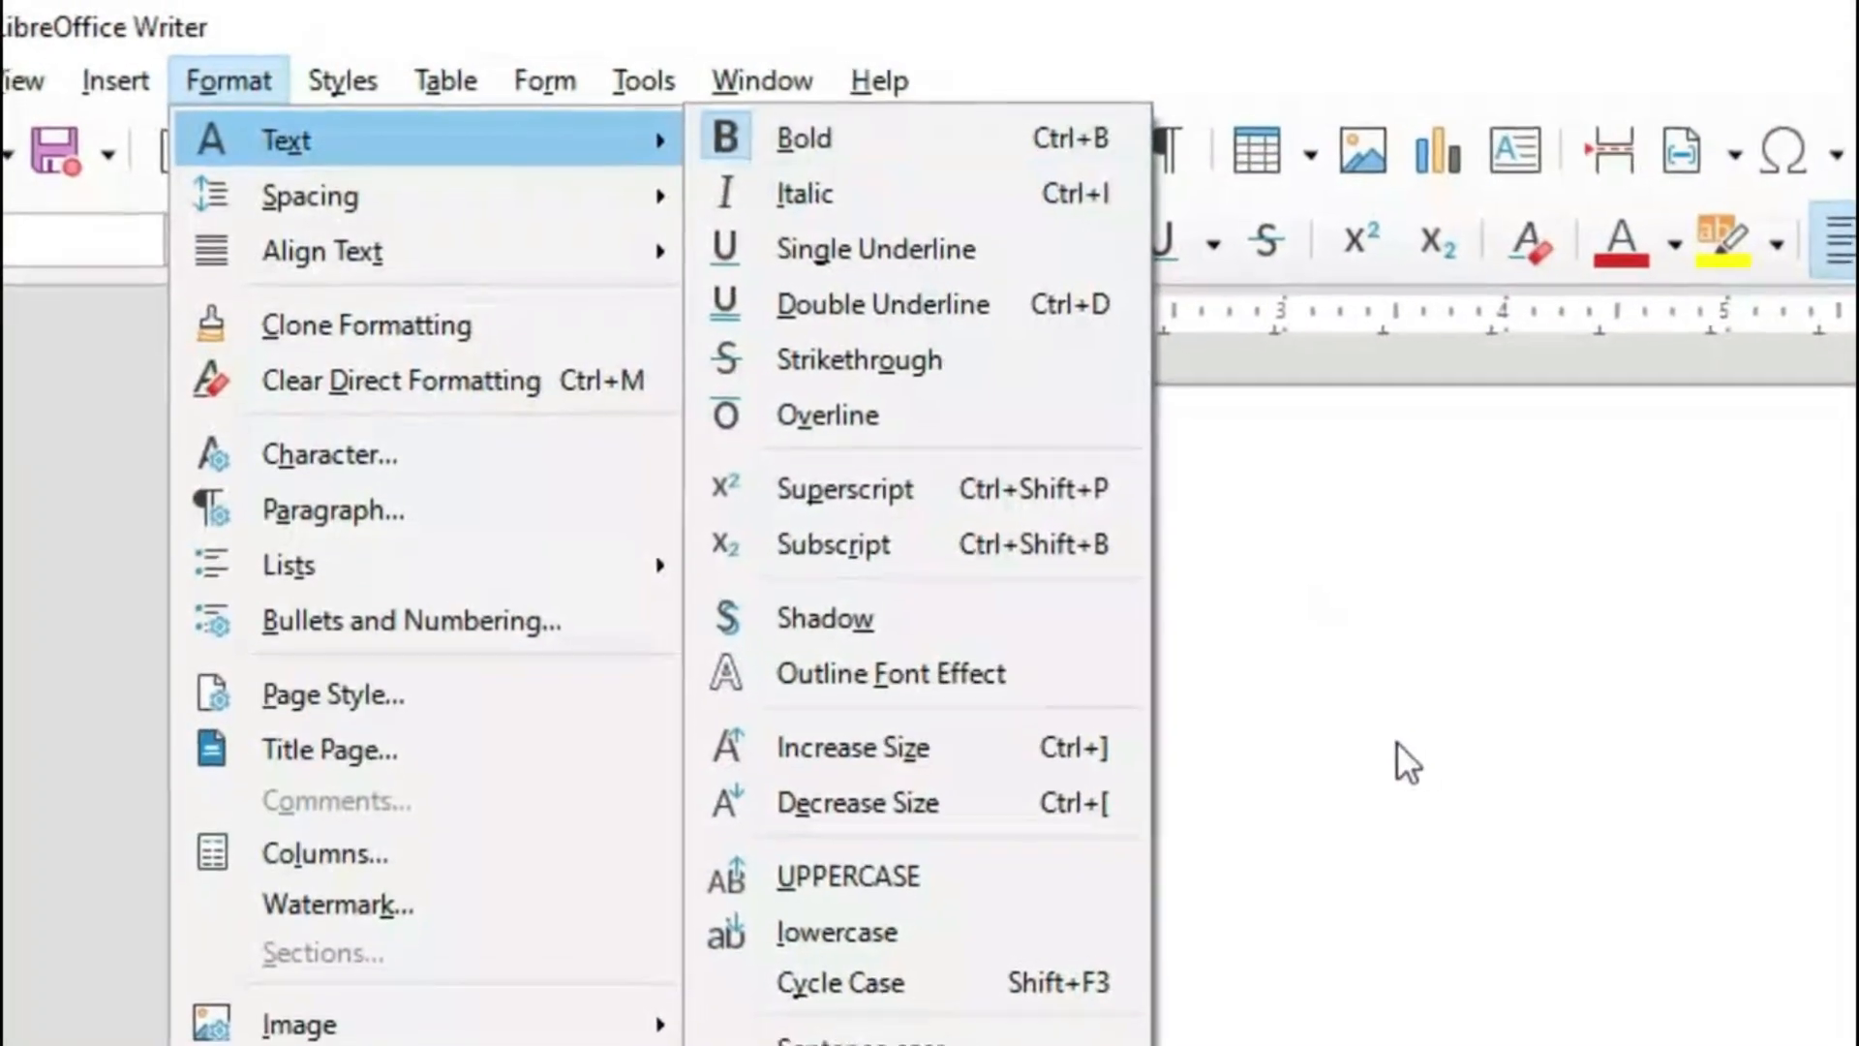
{"action": "left_click", "coordinate": [1429, 773]}
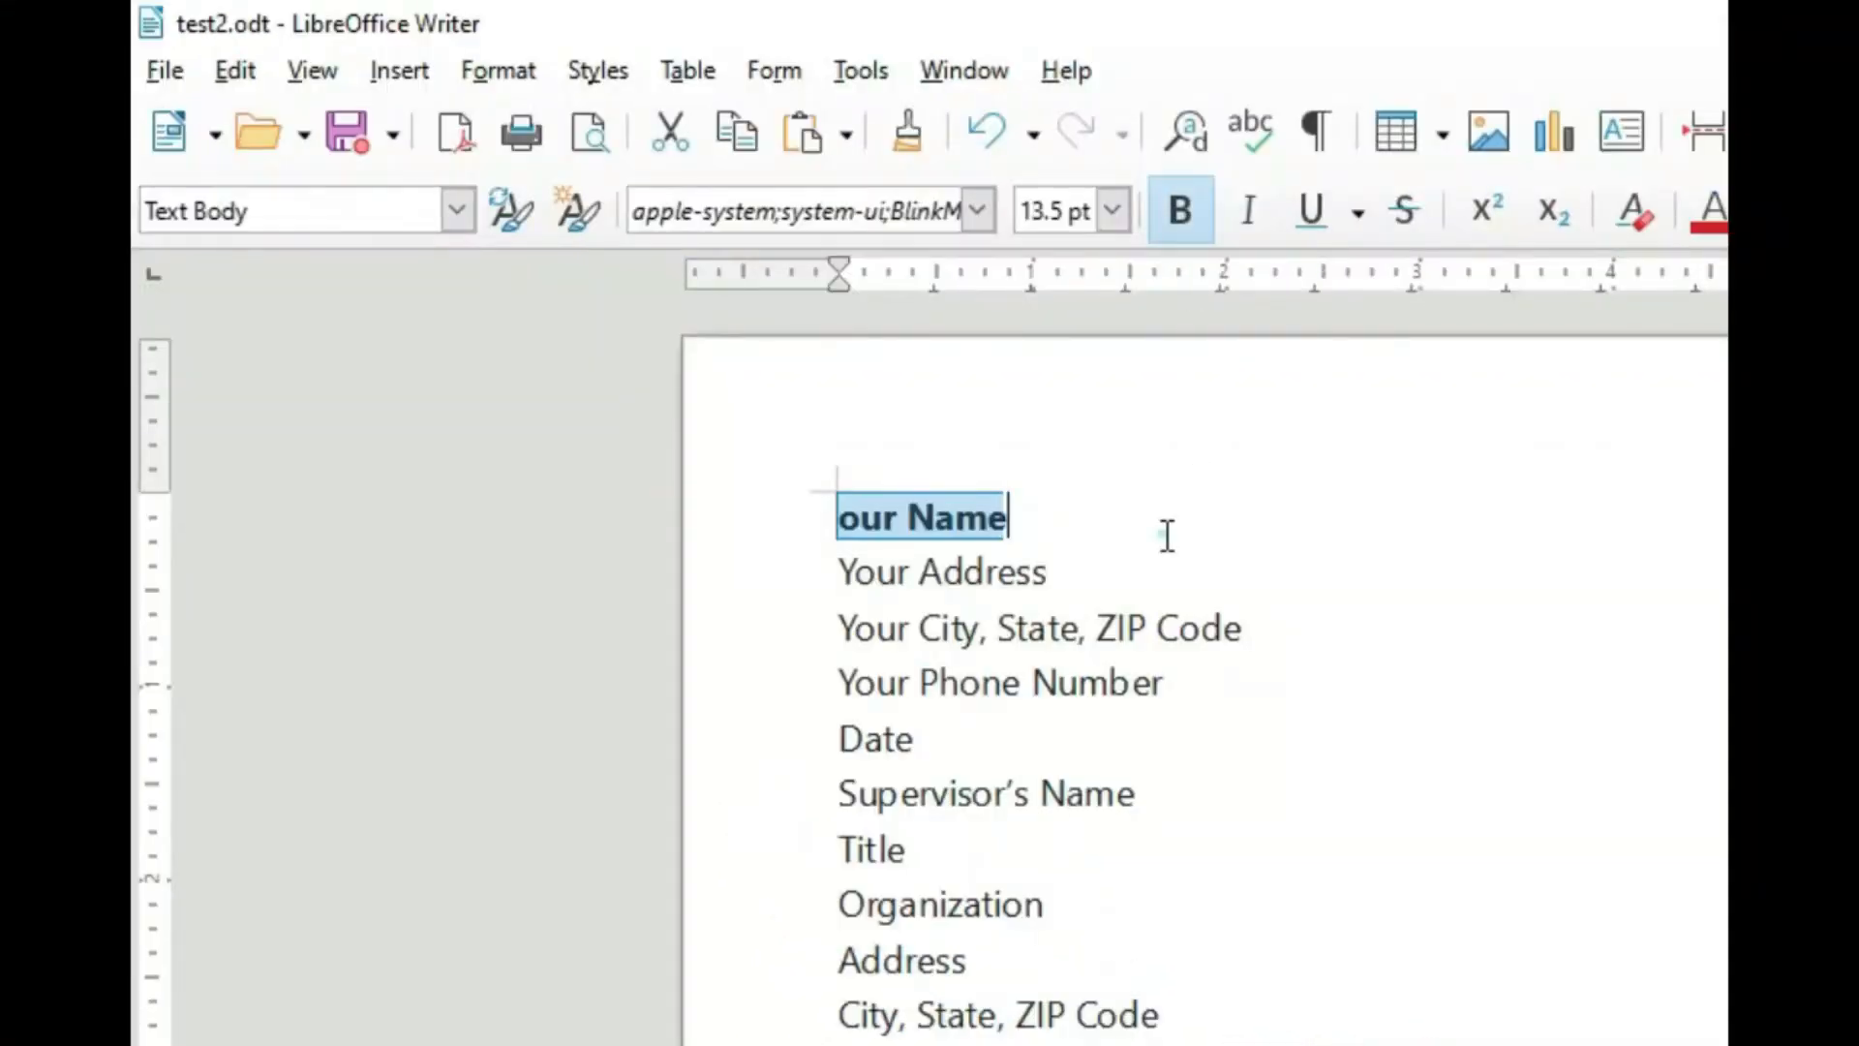
{"action": "left_click", "coordinate": [1167, 535]}
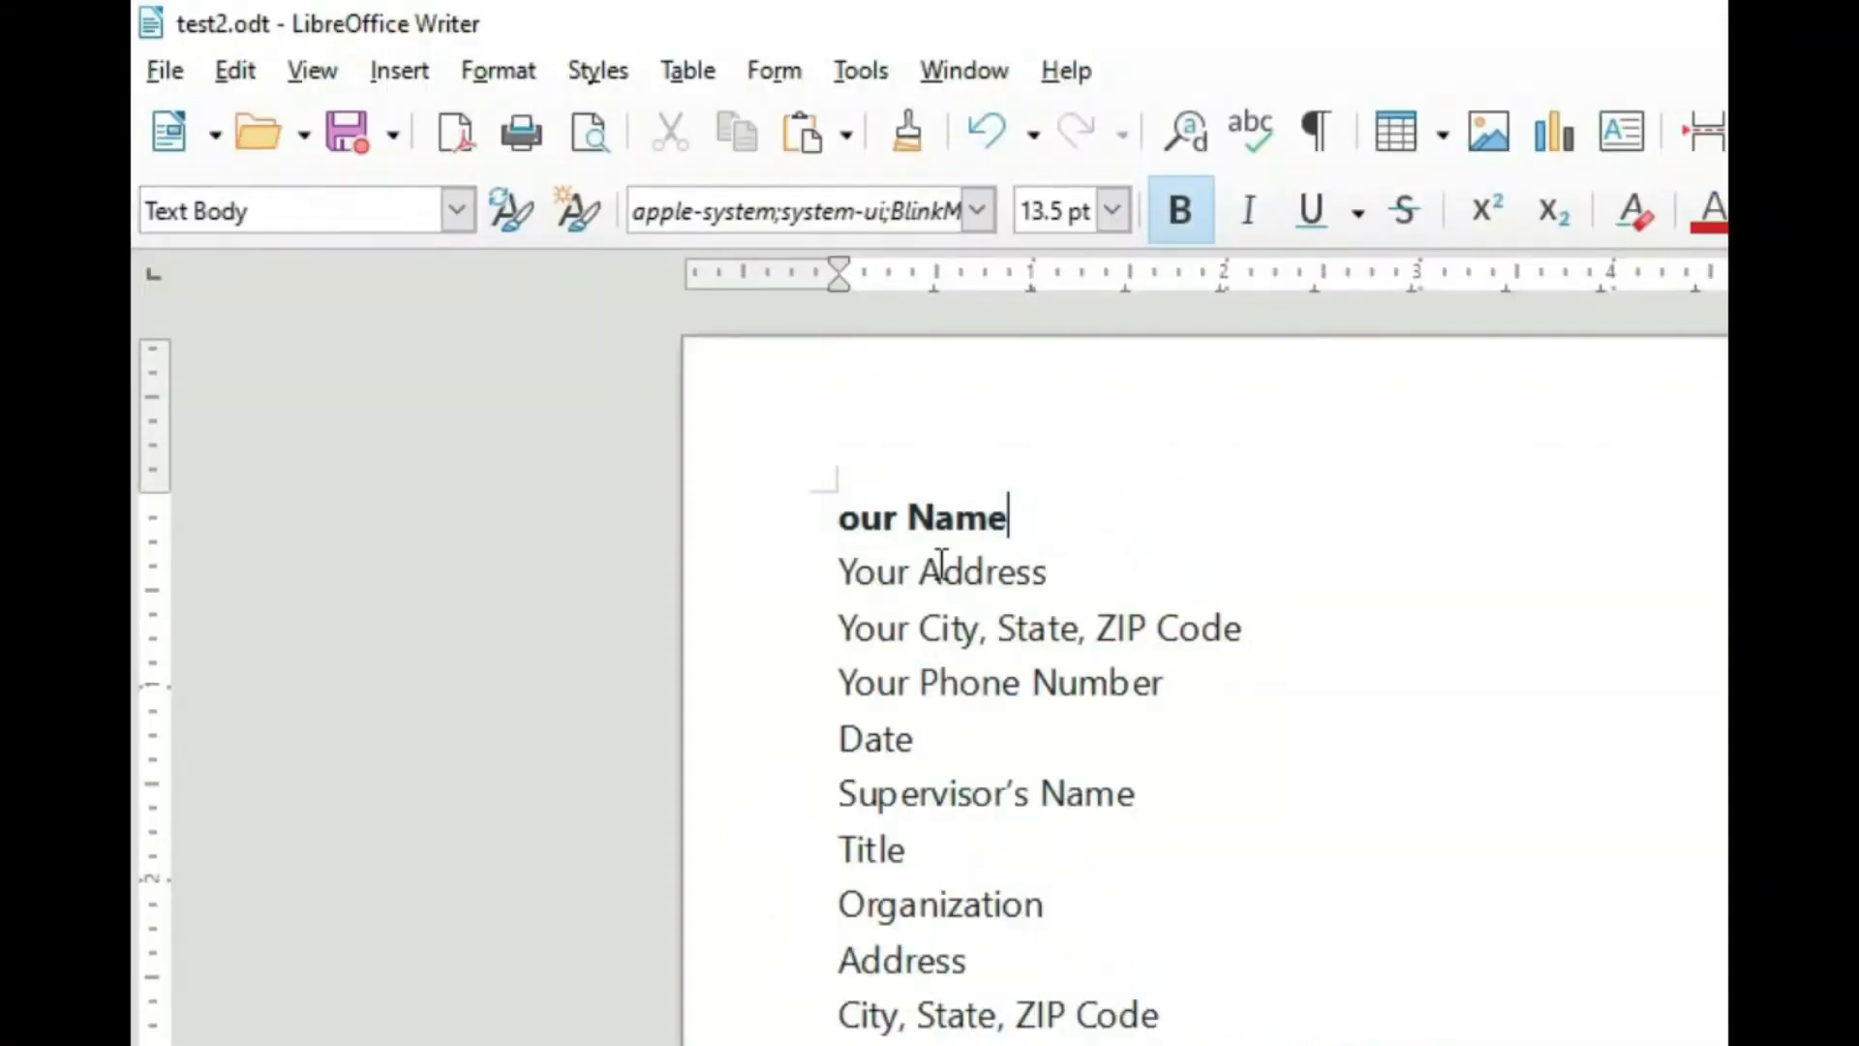
Italicize the "Your Address" line below the bold name line.
{"action": "left_click_drag", "start_coordinate": [837, 575], "coordinate": [1169, 625]}
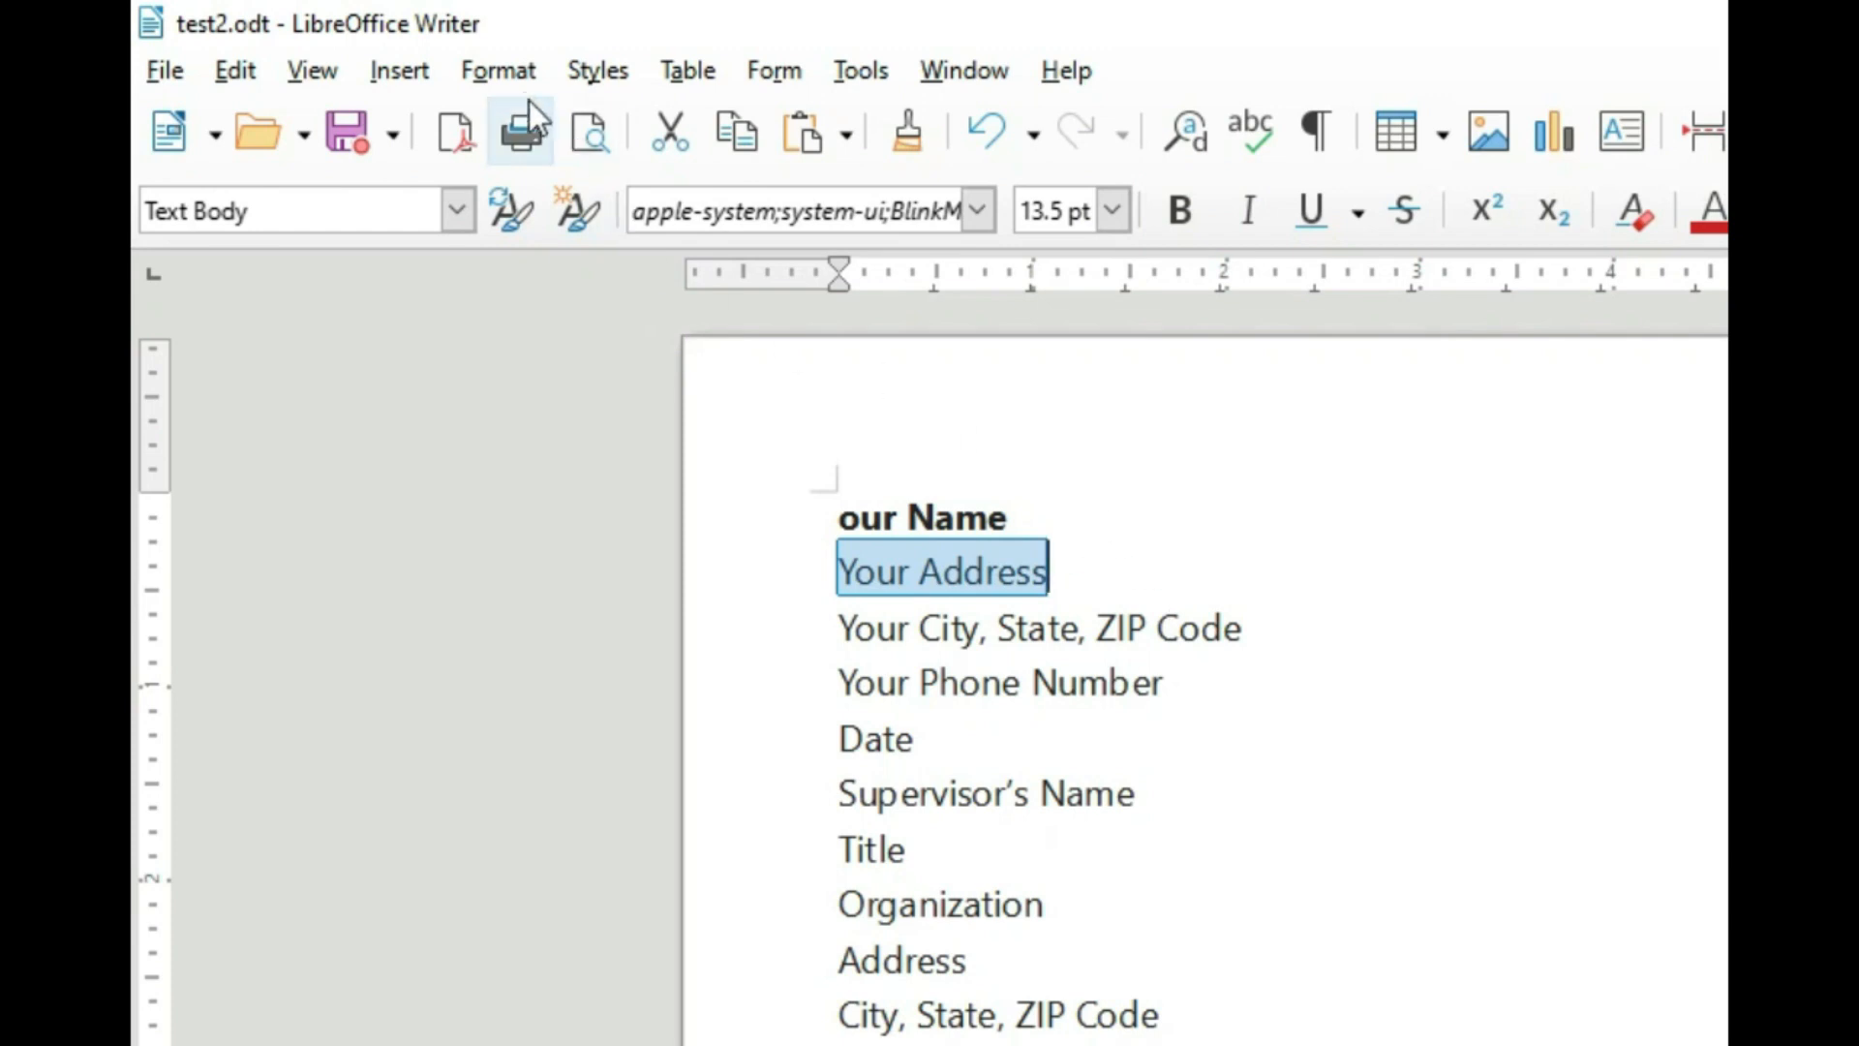
{"action": "left_click", "coordinate": [519, 72]}
{"action": "mouse_move", "coordinate": [530, 122]}
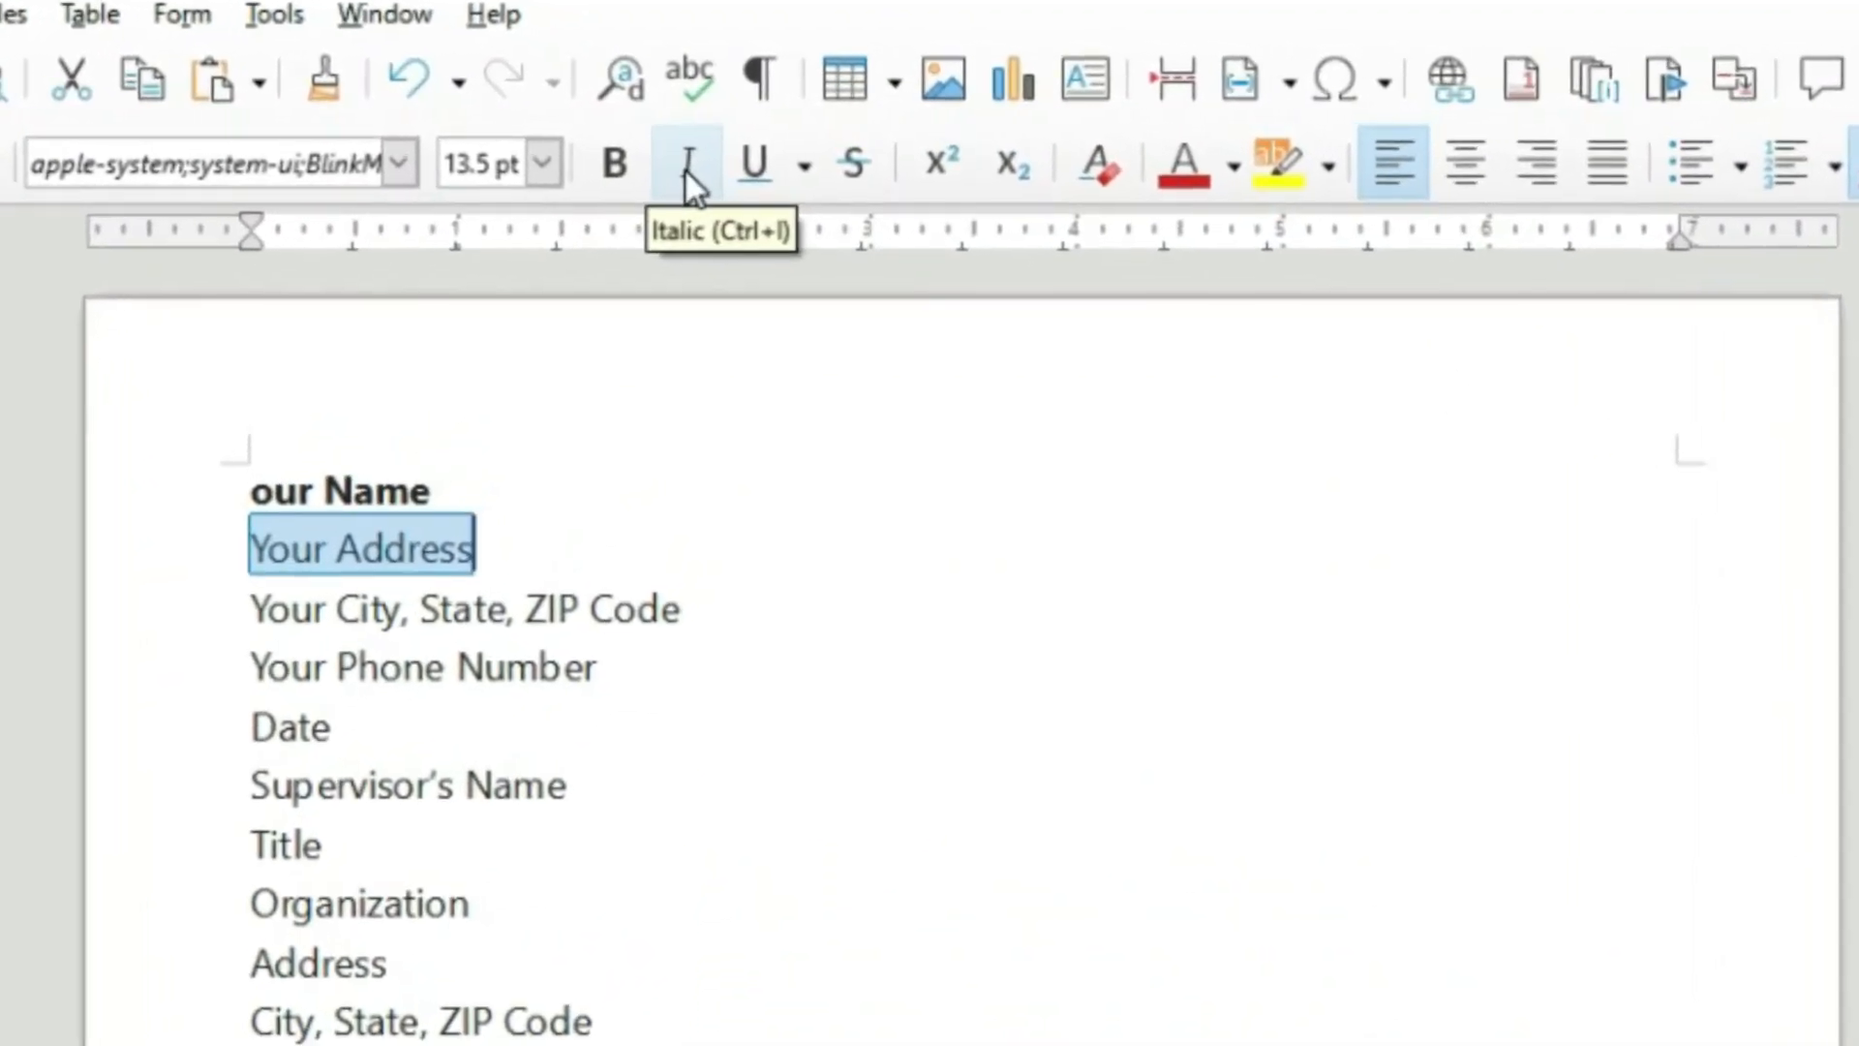
{"action": "left_click", "coordinate": [695, 162]}
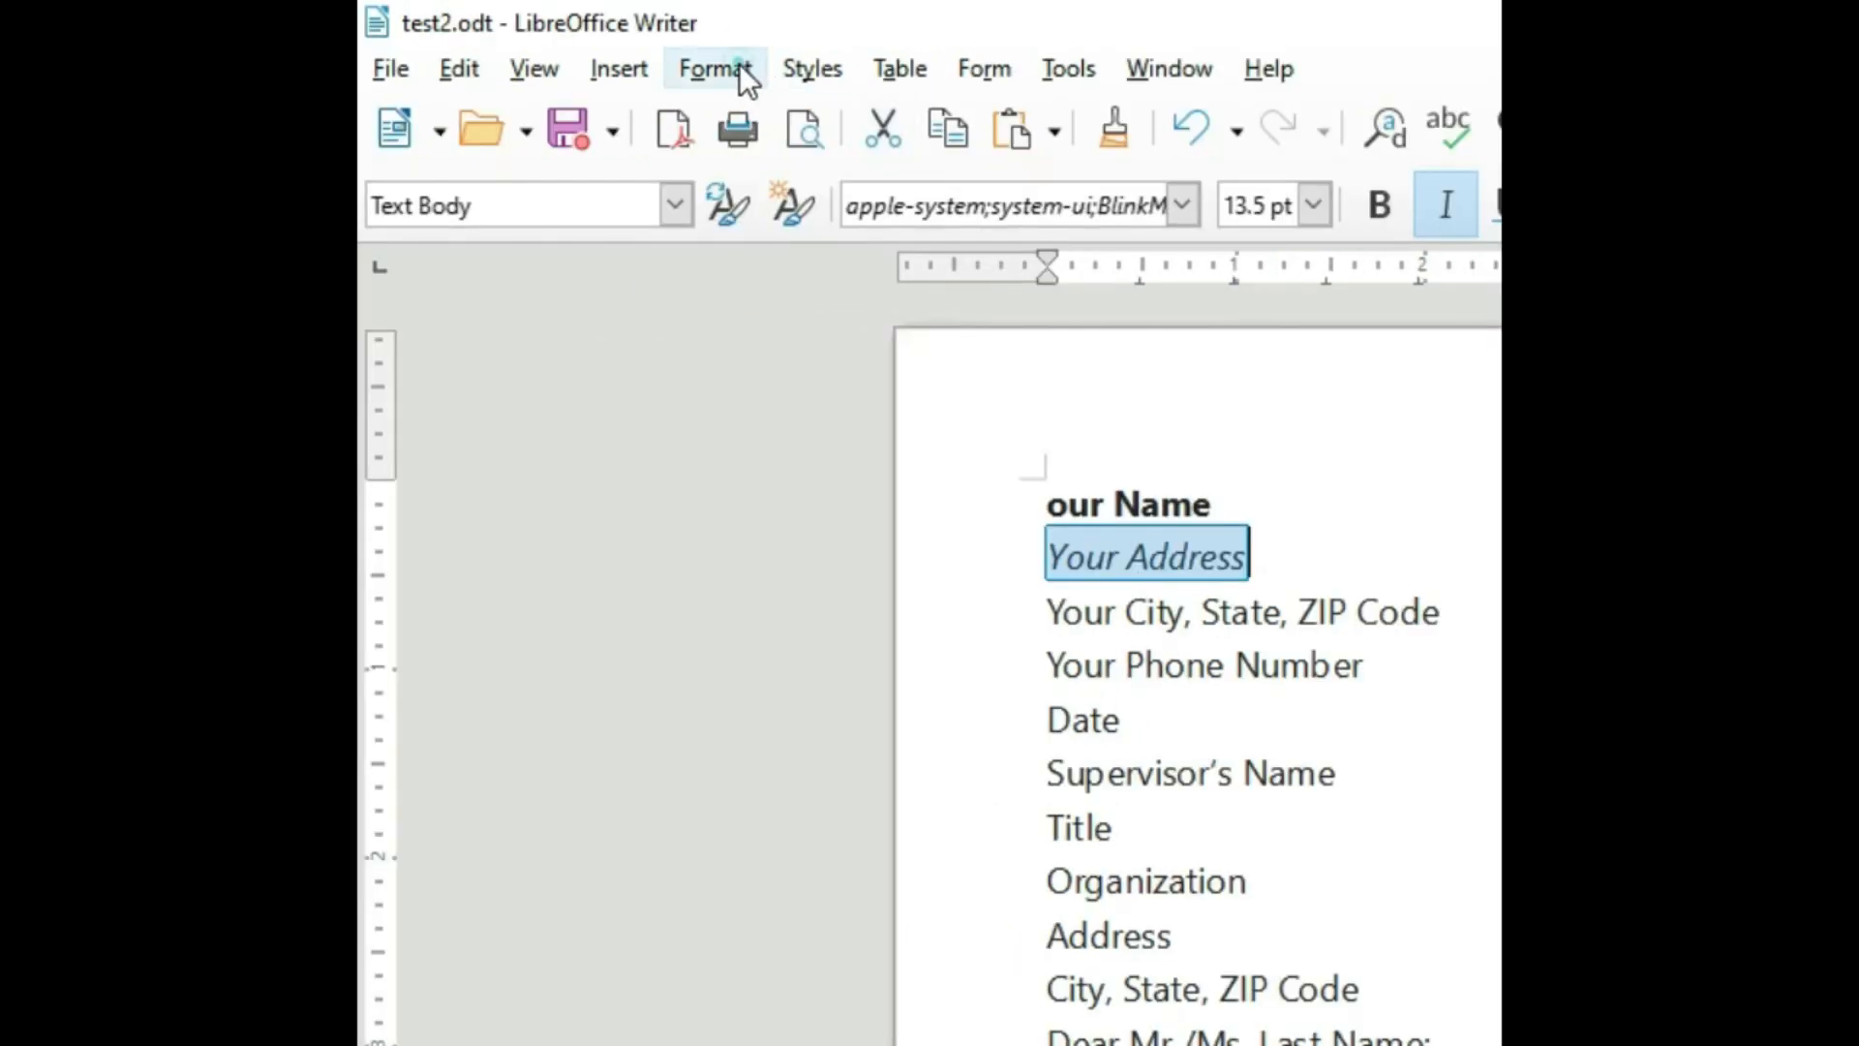
Apply a double underline to the italic "Your Address" line.
{"action": "left_click", "coordinate": [441, 74]}
{"action": "mouse_move", "coordinate": [812, 130]}
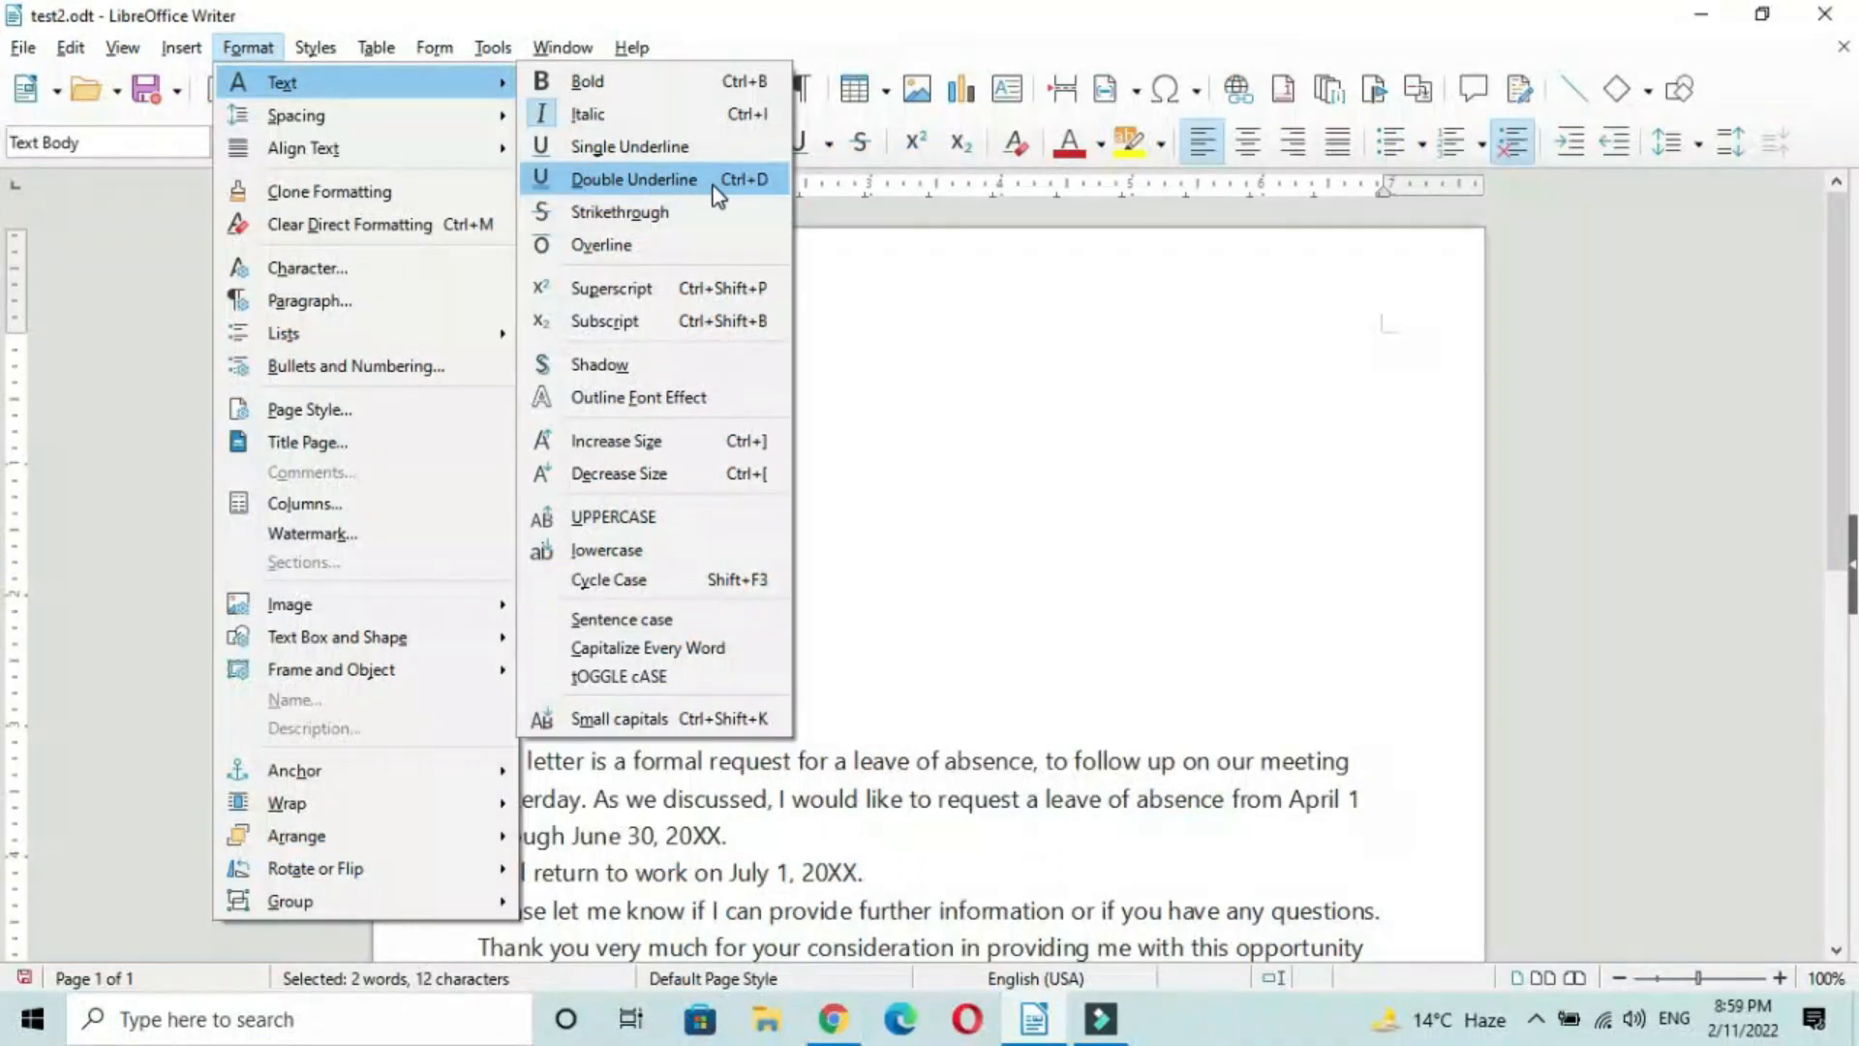
{"action": "left_click", "coordinate": [894, 378]}
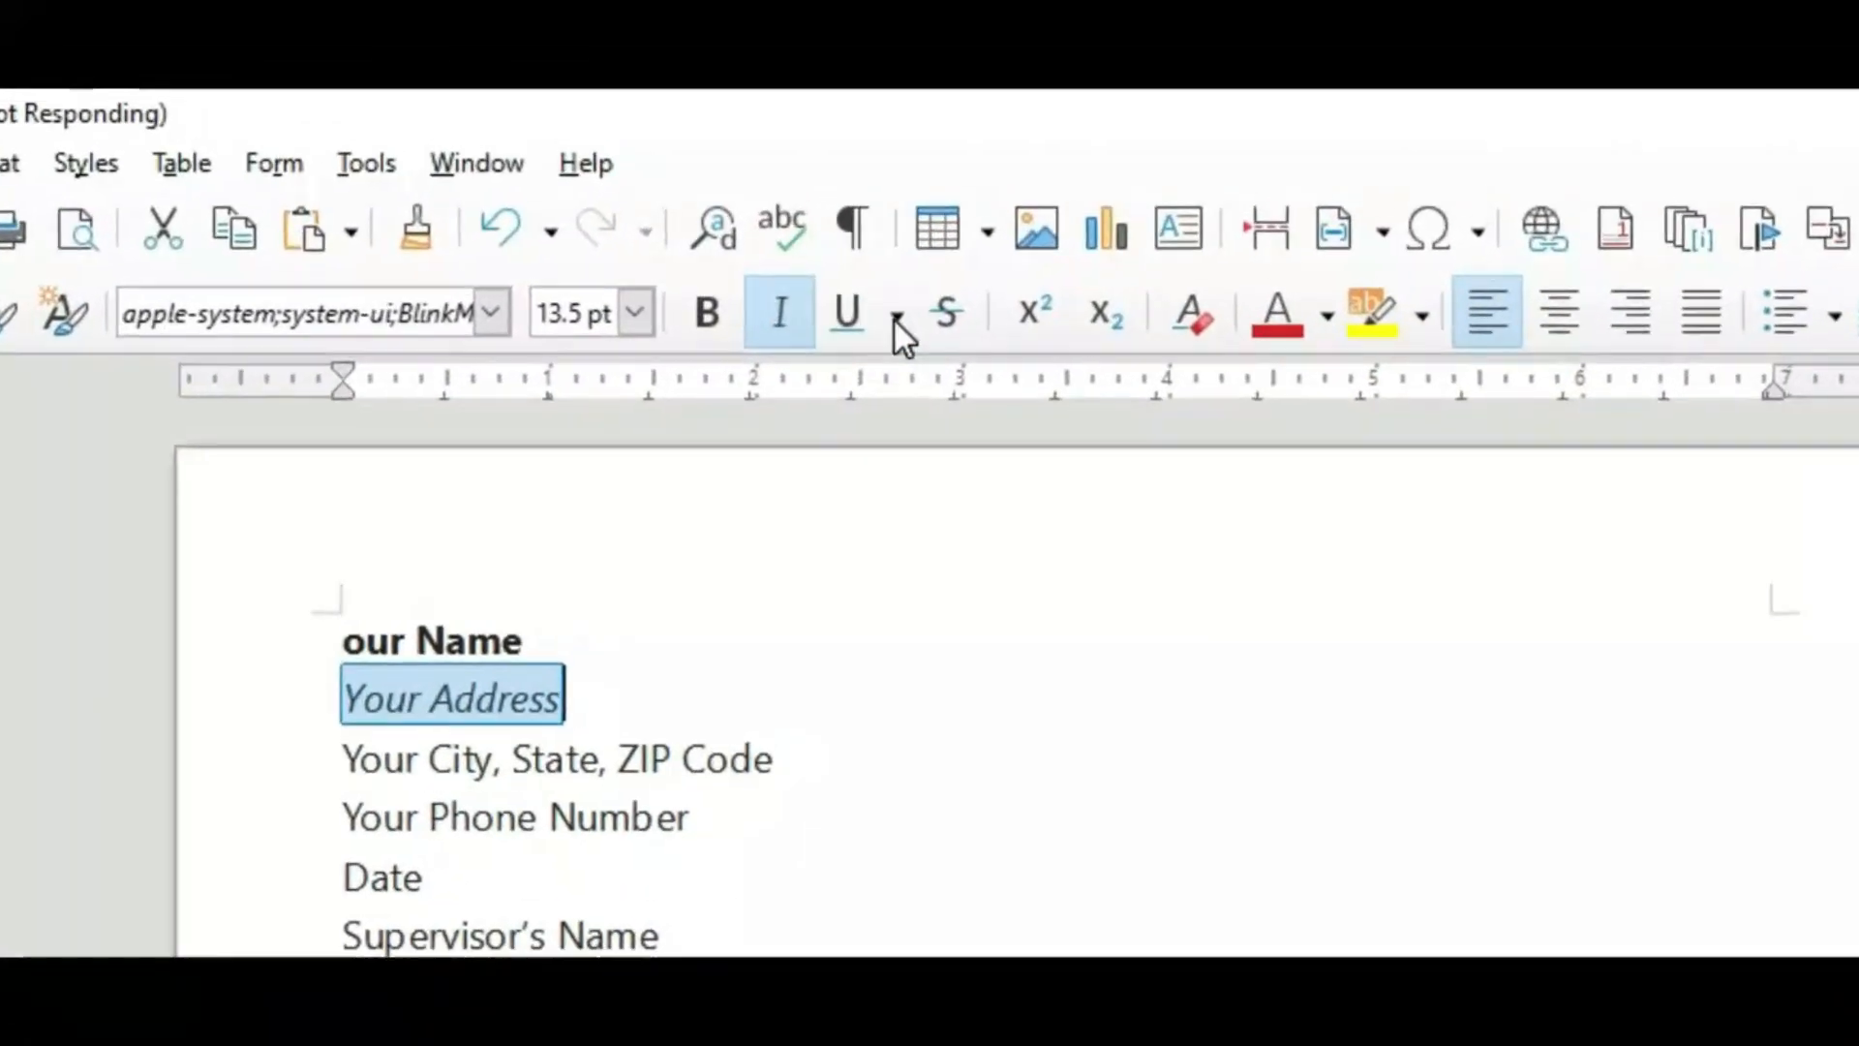
{"action": "left_click", "coordinate": [896, 316]}
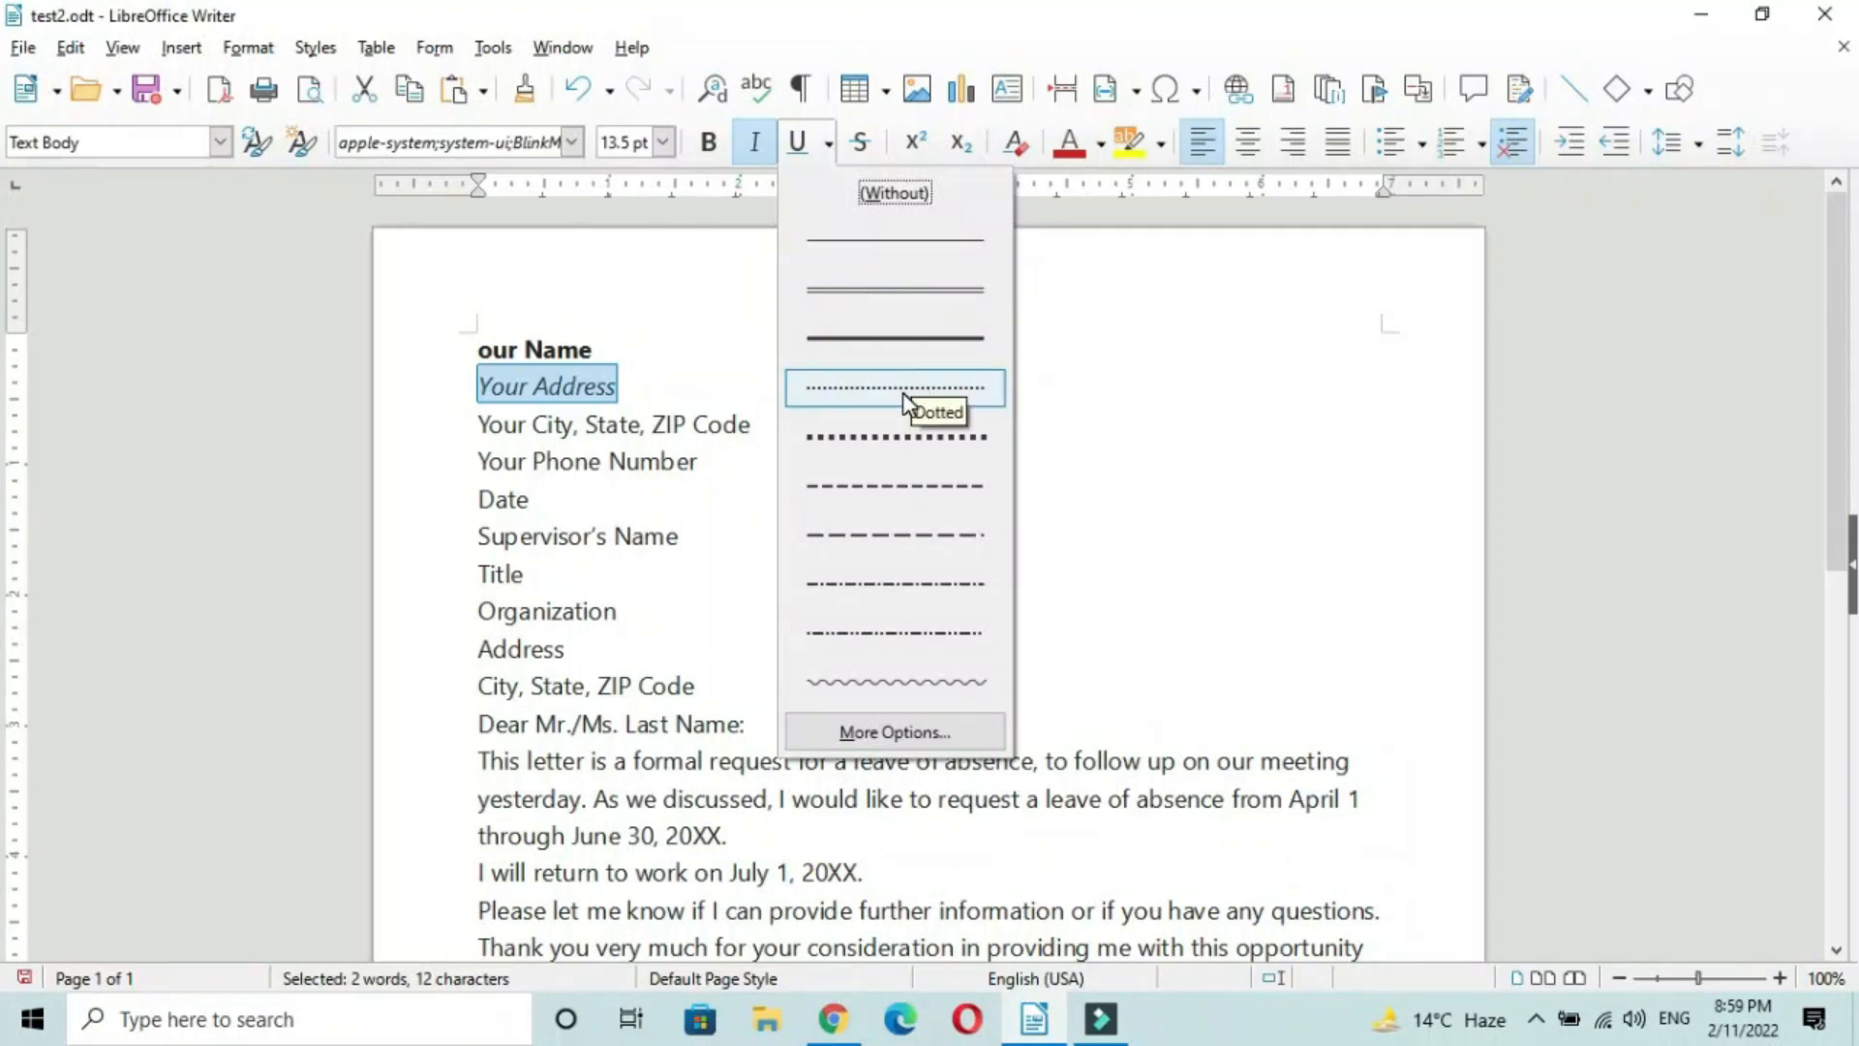
{"action": "left_click", "coordinate": [873, 292]}
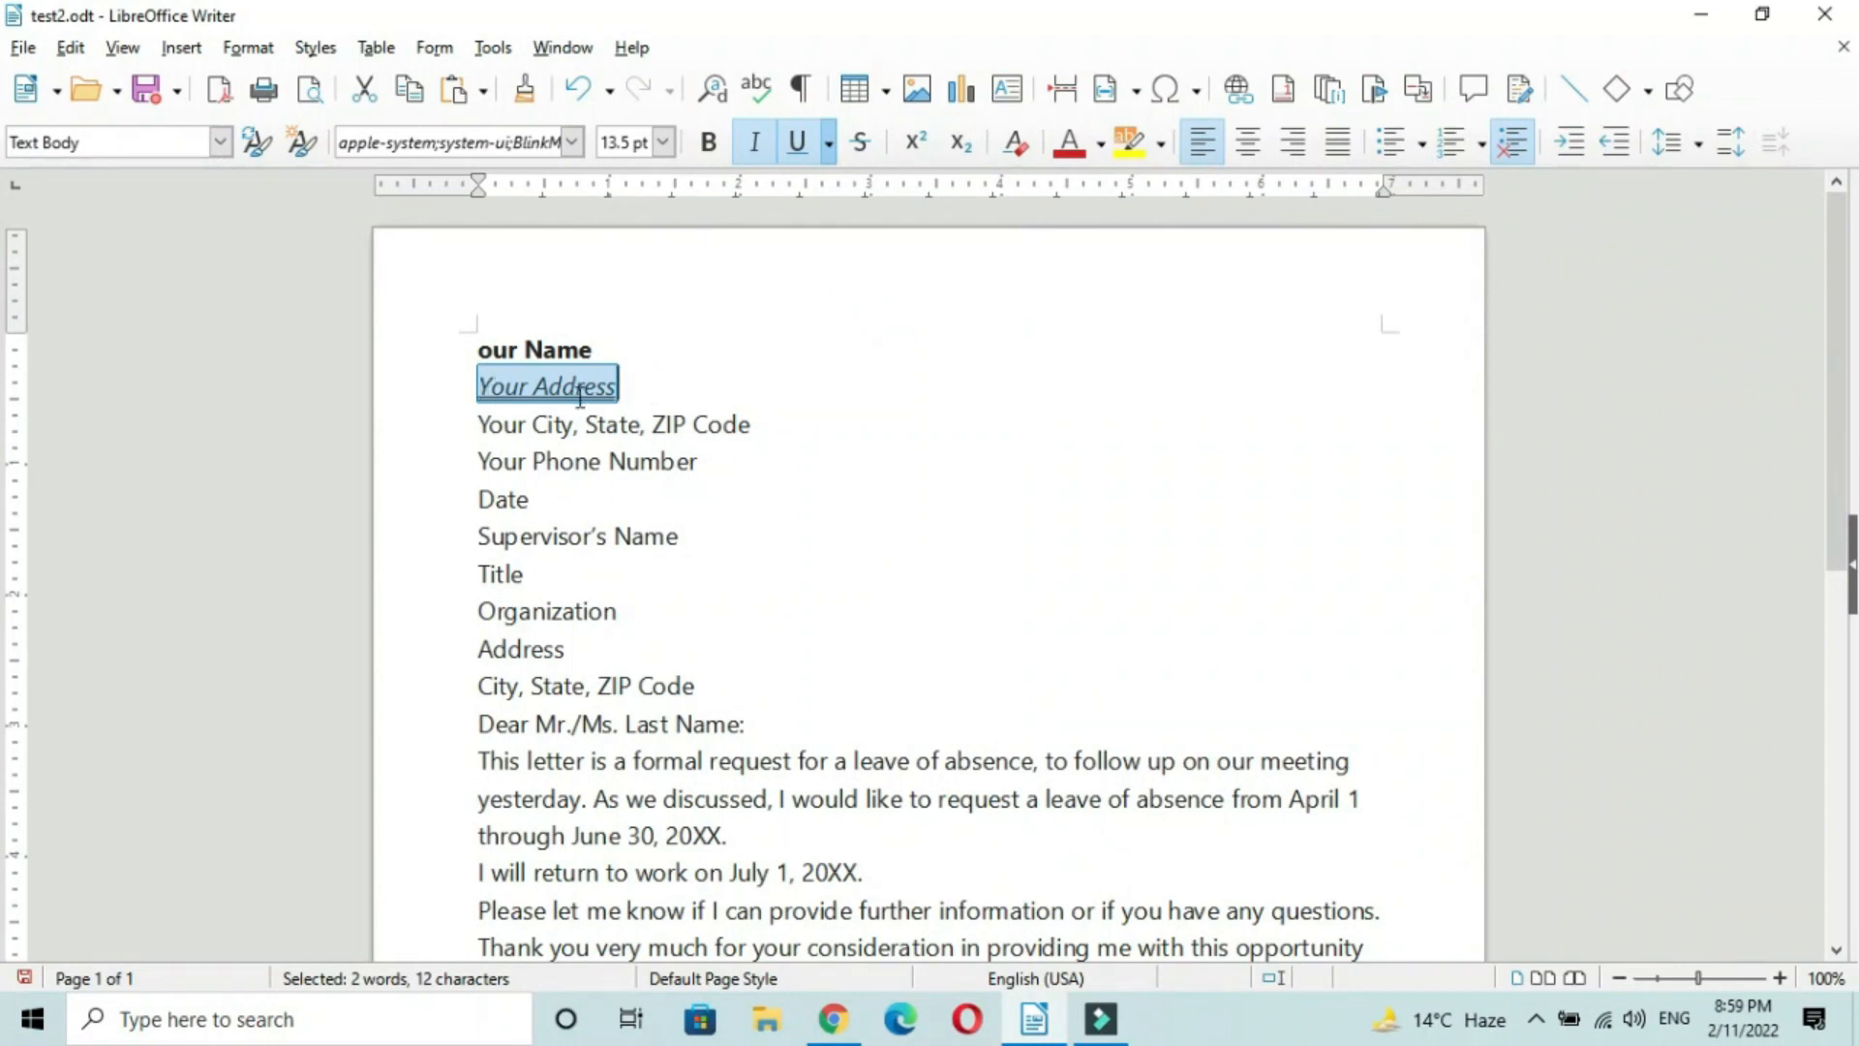
Apply strikethrough to the double-underlined "Your Address" line.
{"action": "left_click", "coordinate": [254, 53]}
{"action": "mouse_move", "coordinate": [275, 90]}
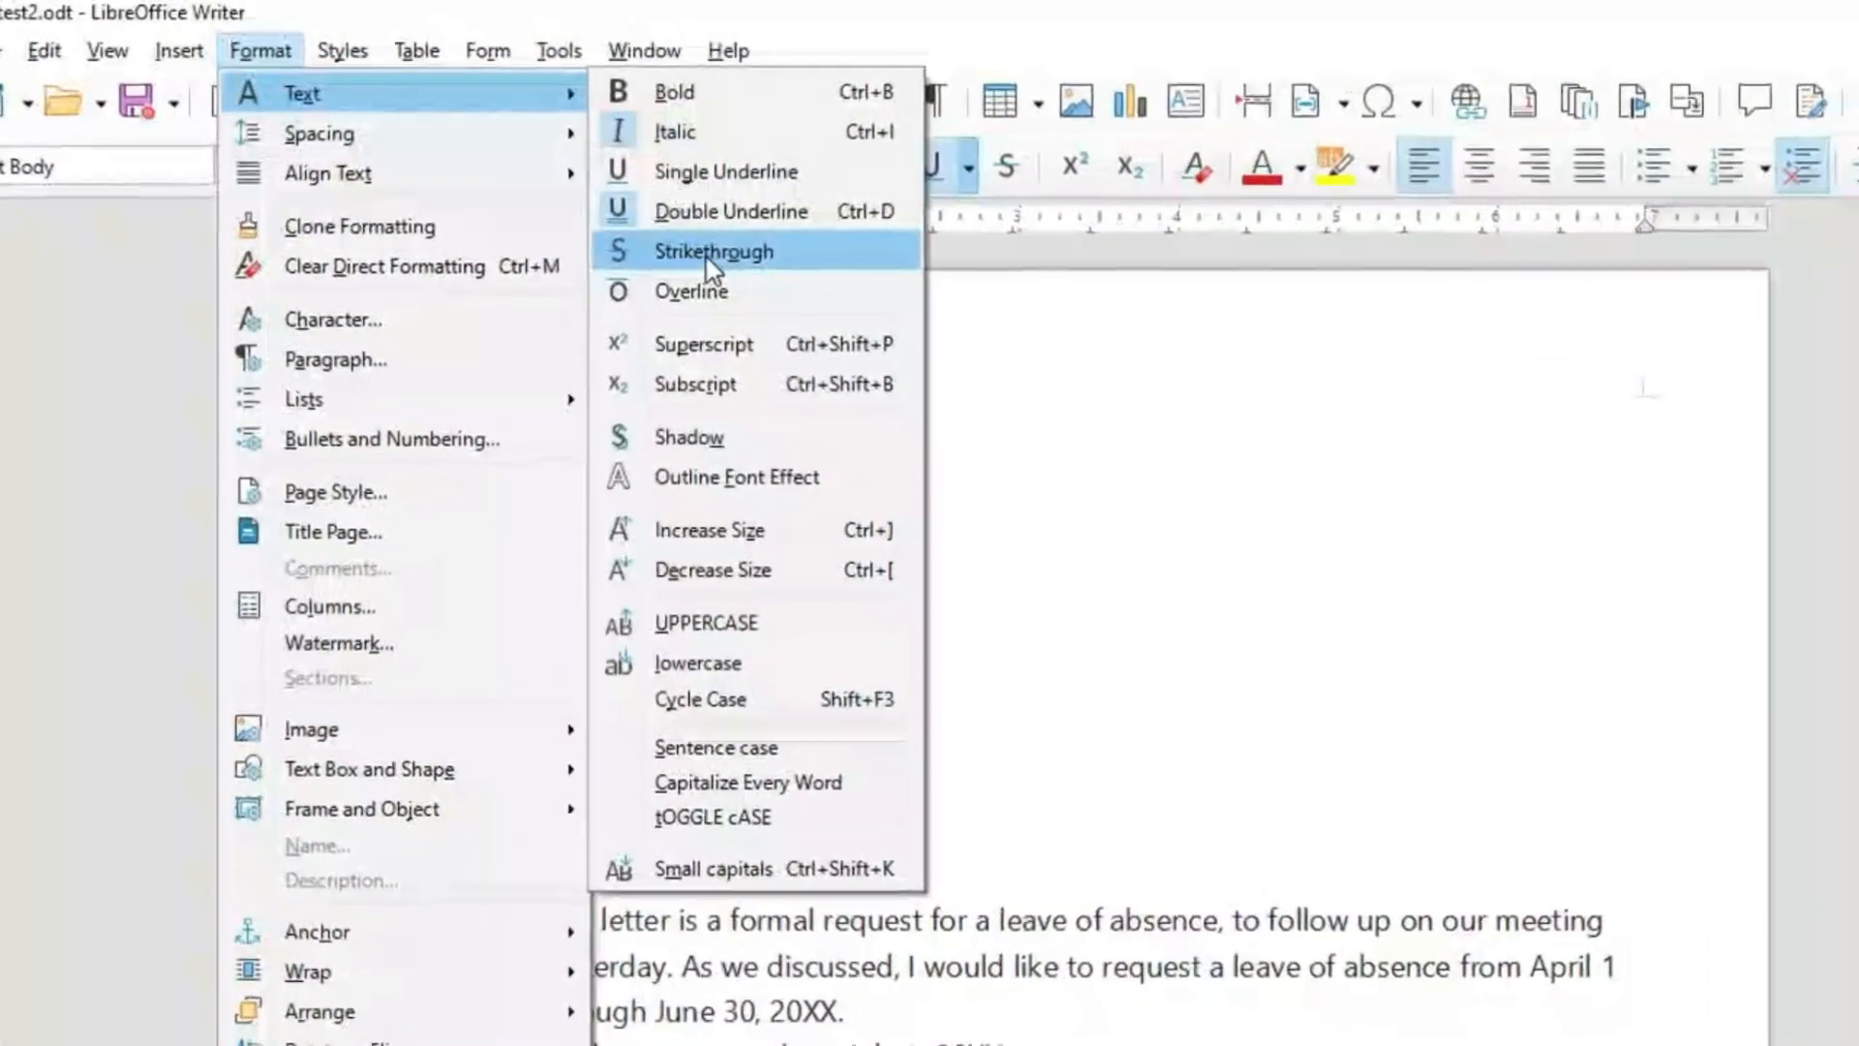
{"action": "left_click", "coordinate": [714, 252]}
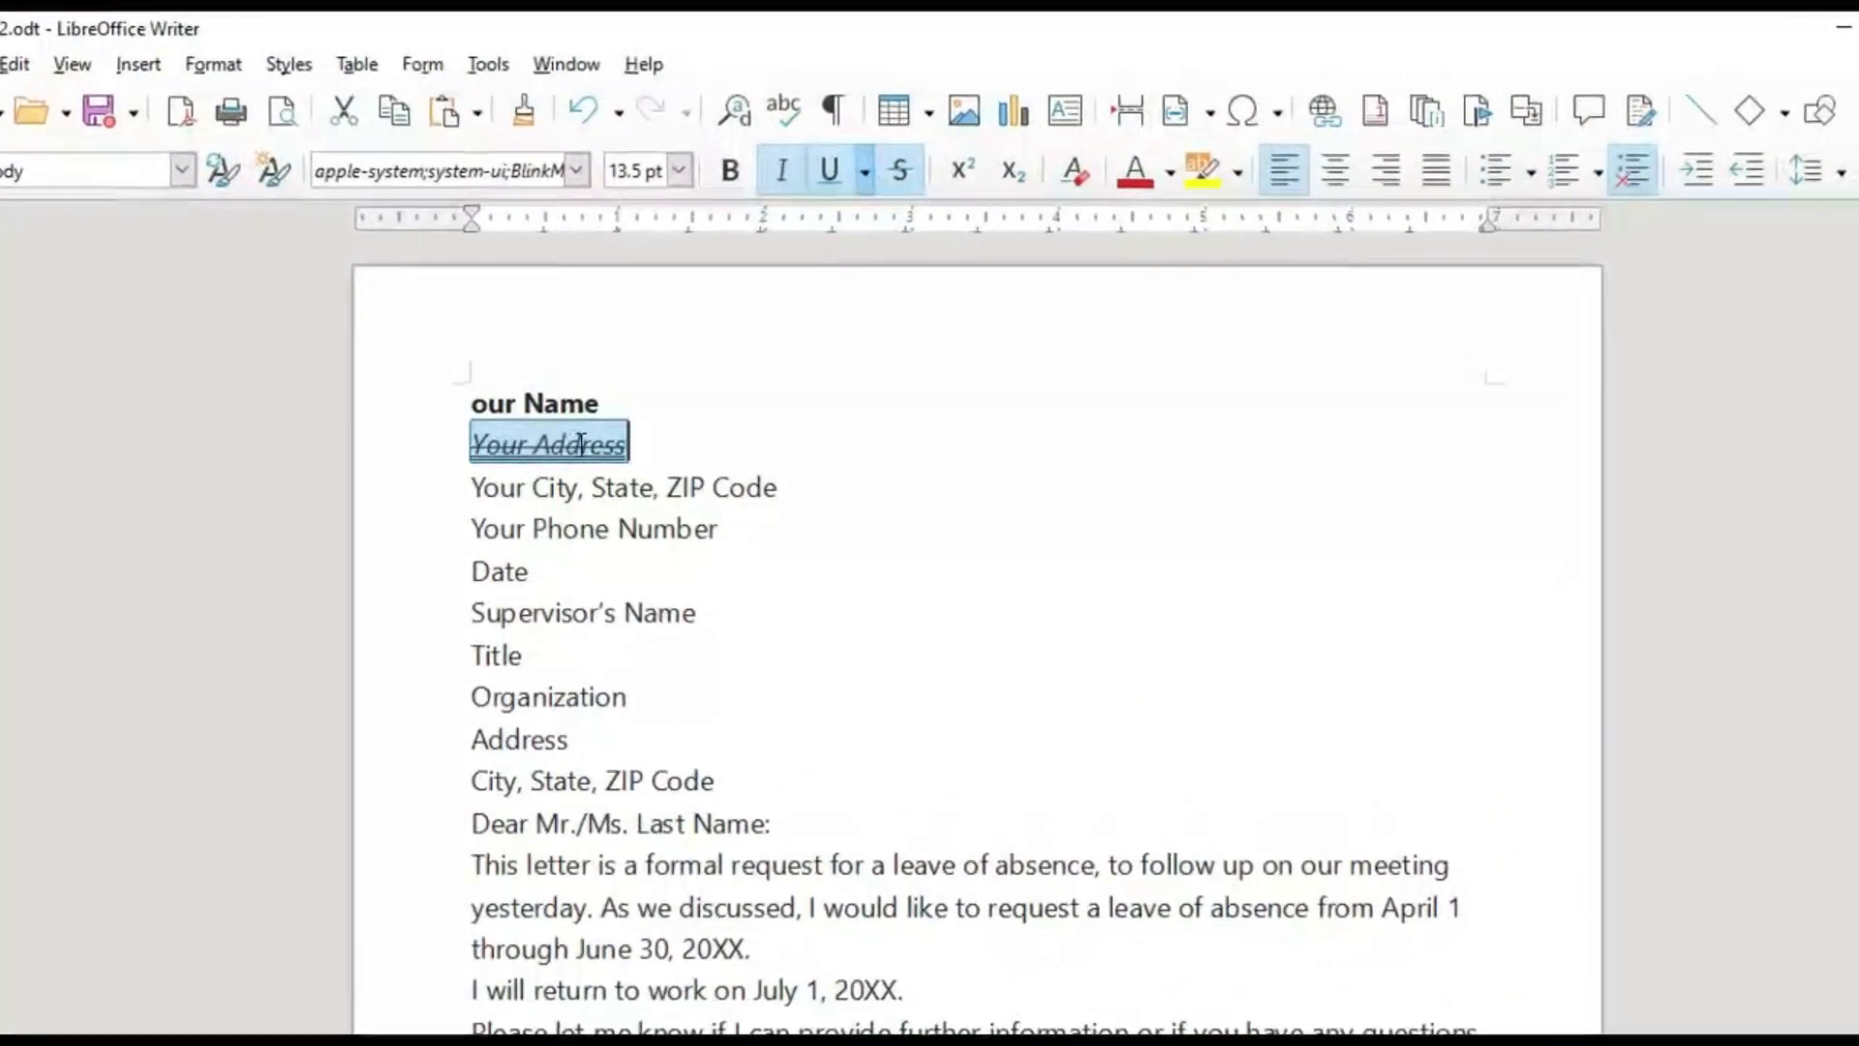
{"action": "left_click", "coordinate": [215, 76]}
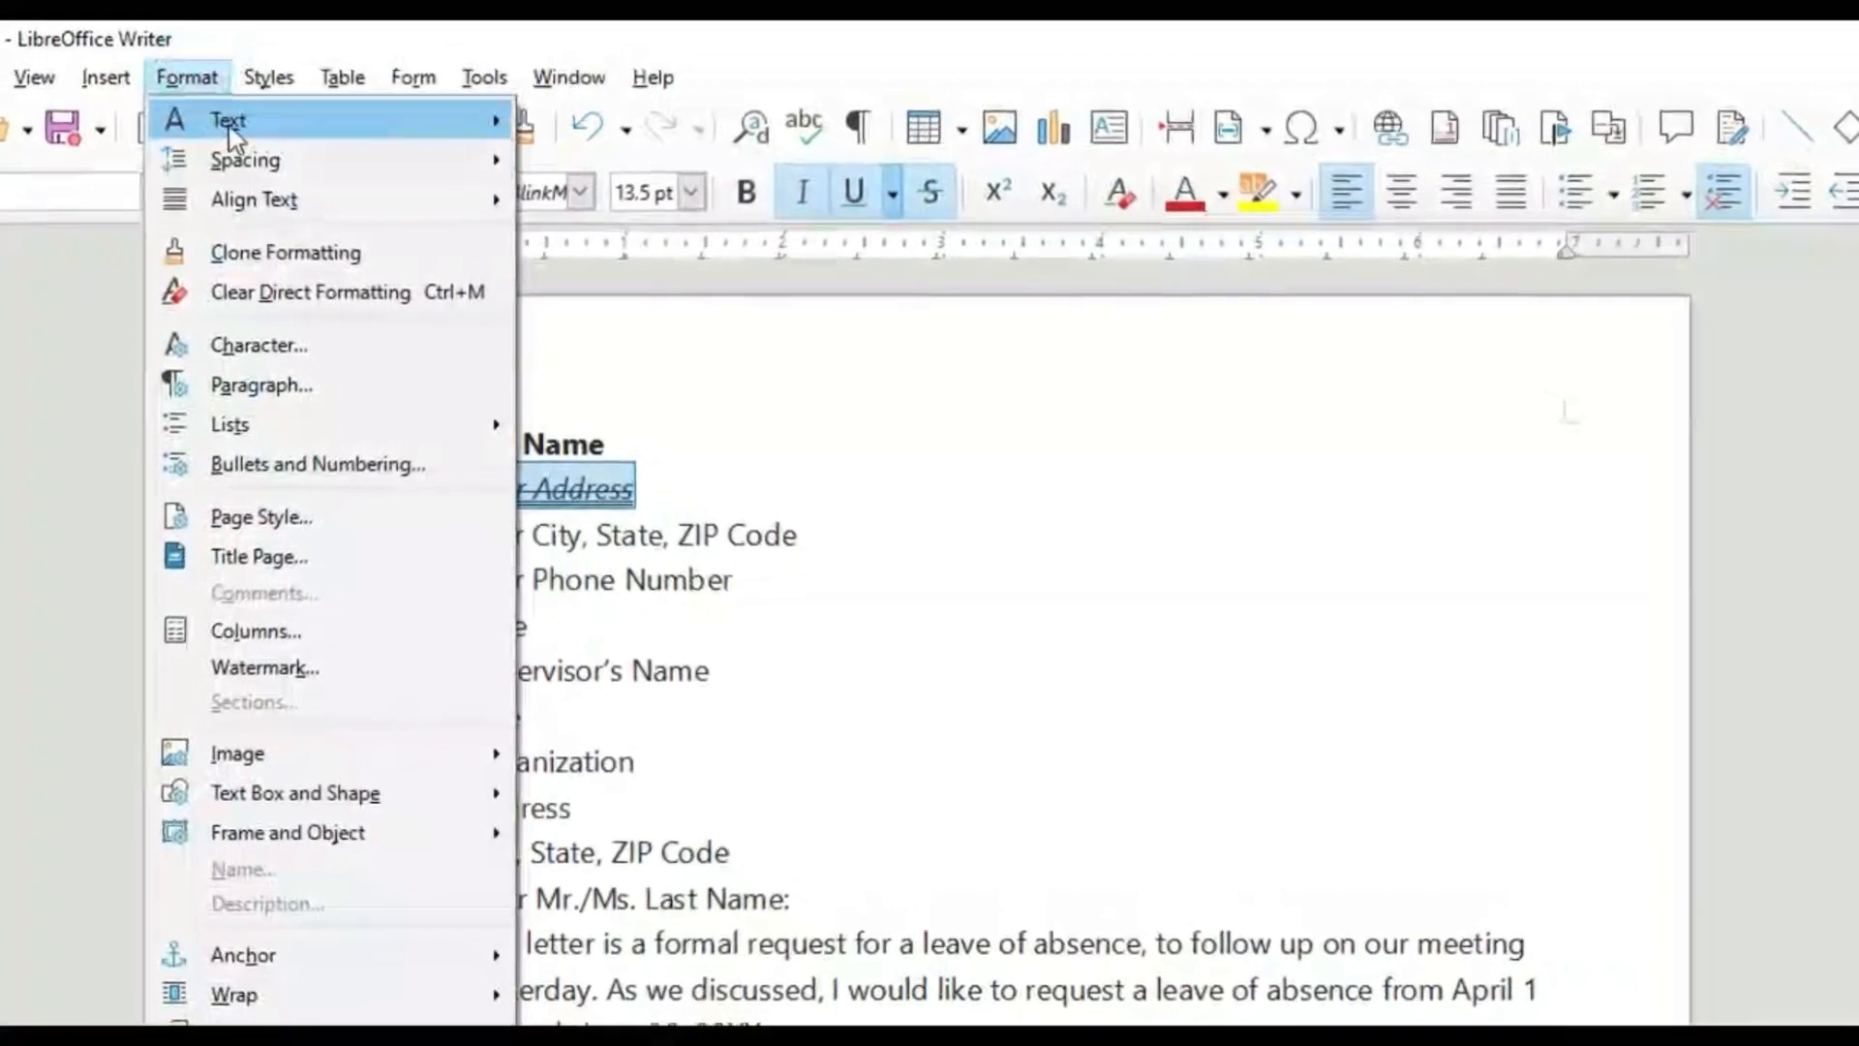
{"action": "mouse_move", "coordinate": [455, 118]}
{"action": "left_click", "coordinate": [959, 486]}
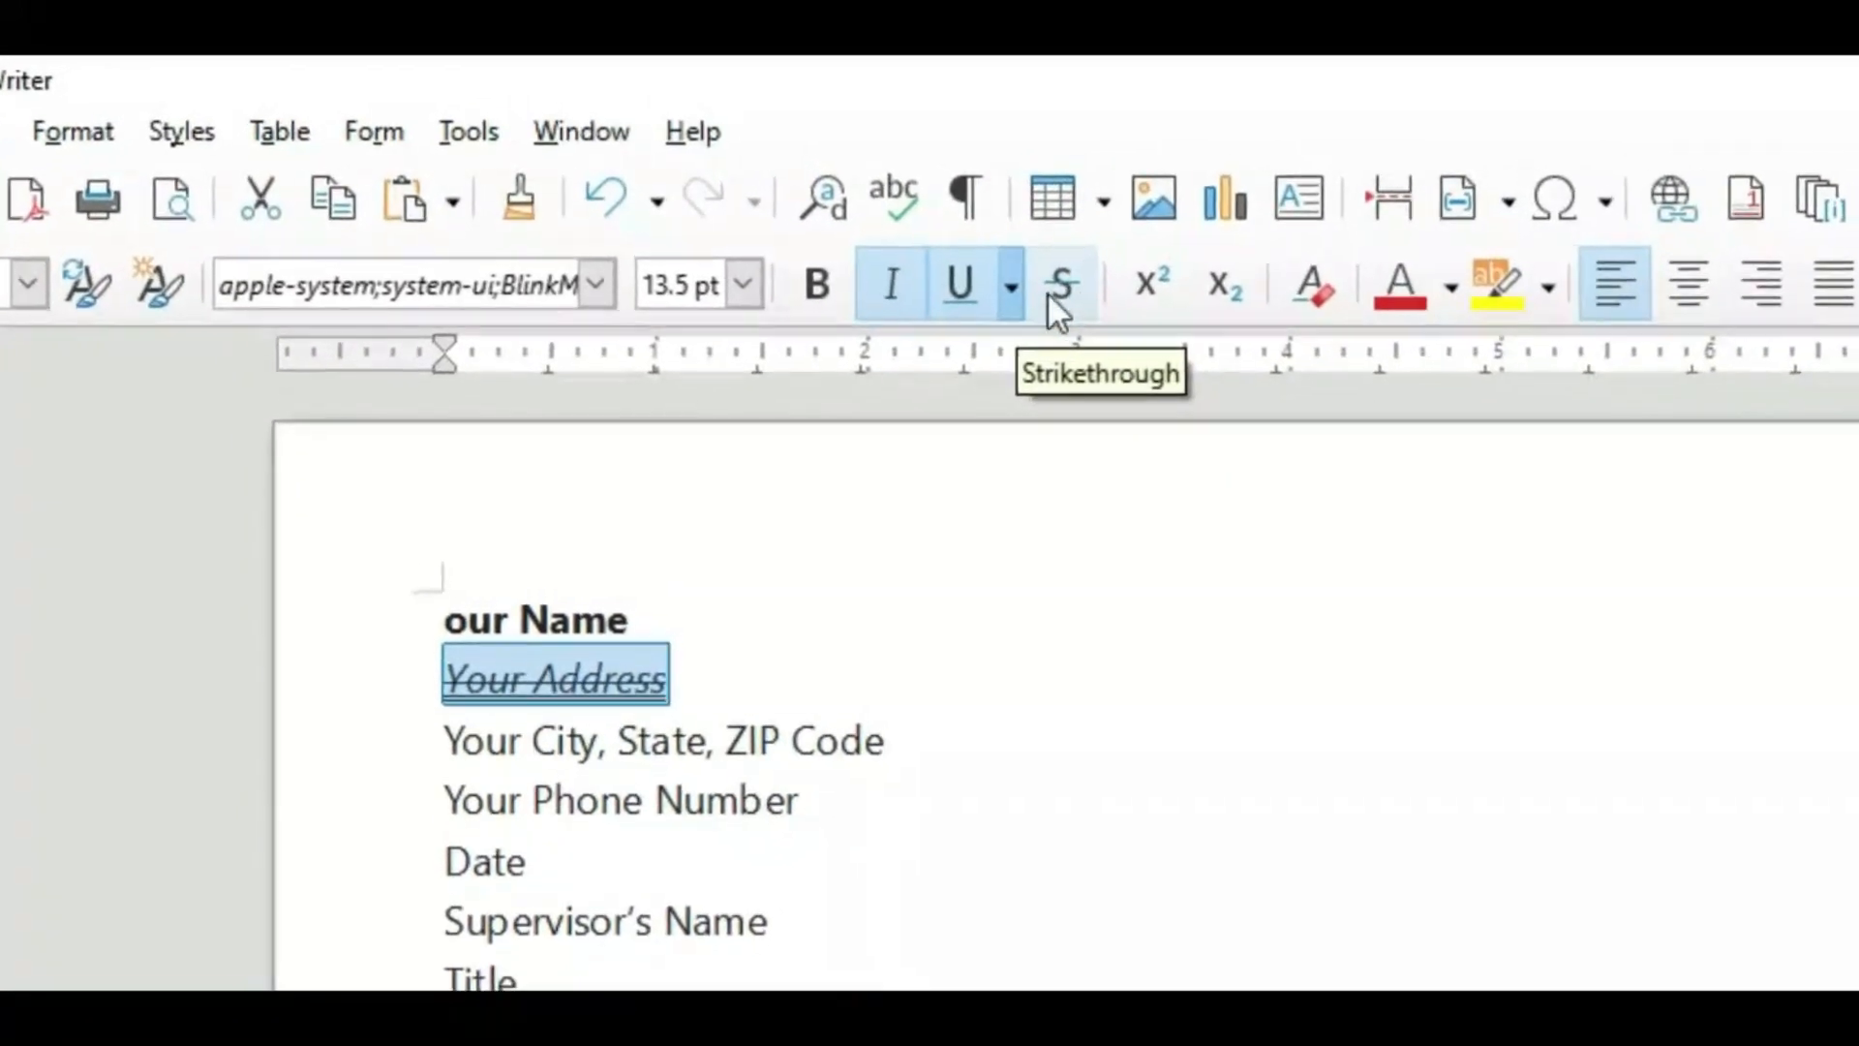
Apply the Overline effect to the "Your City, State, ZIP Code" line in the sender's details.
{"action": "left_click_drag", "start_coordinate": [417, 781], "coordinate": [742, 784]}
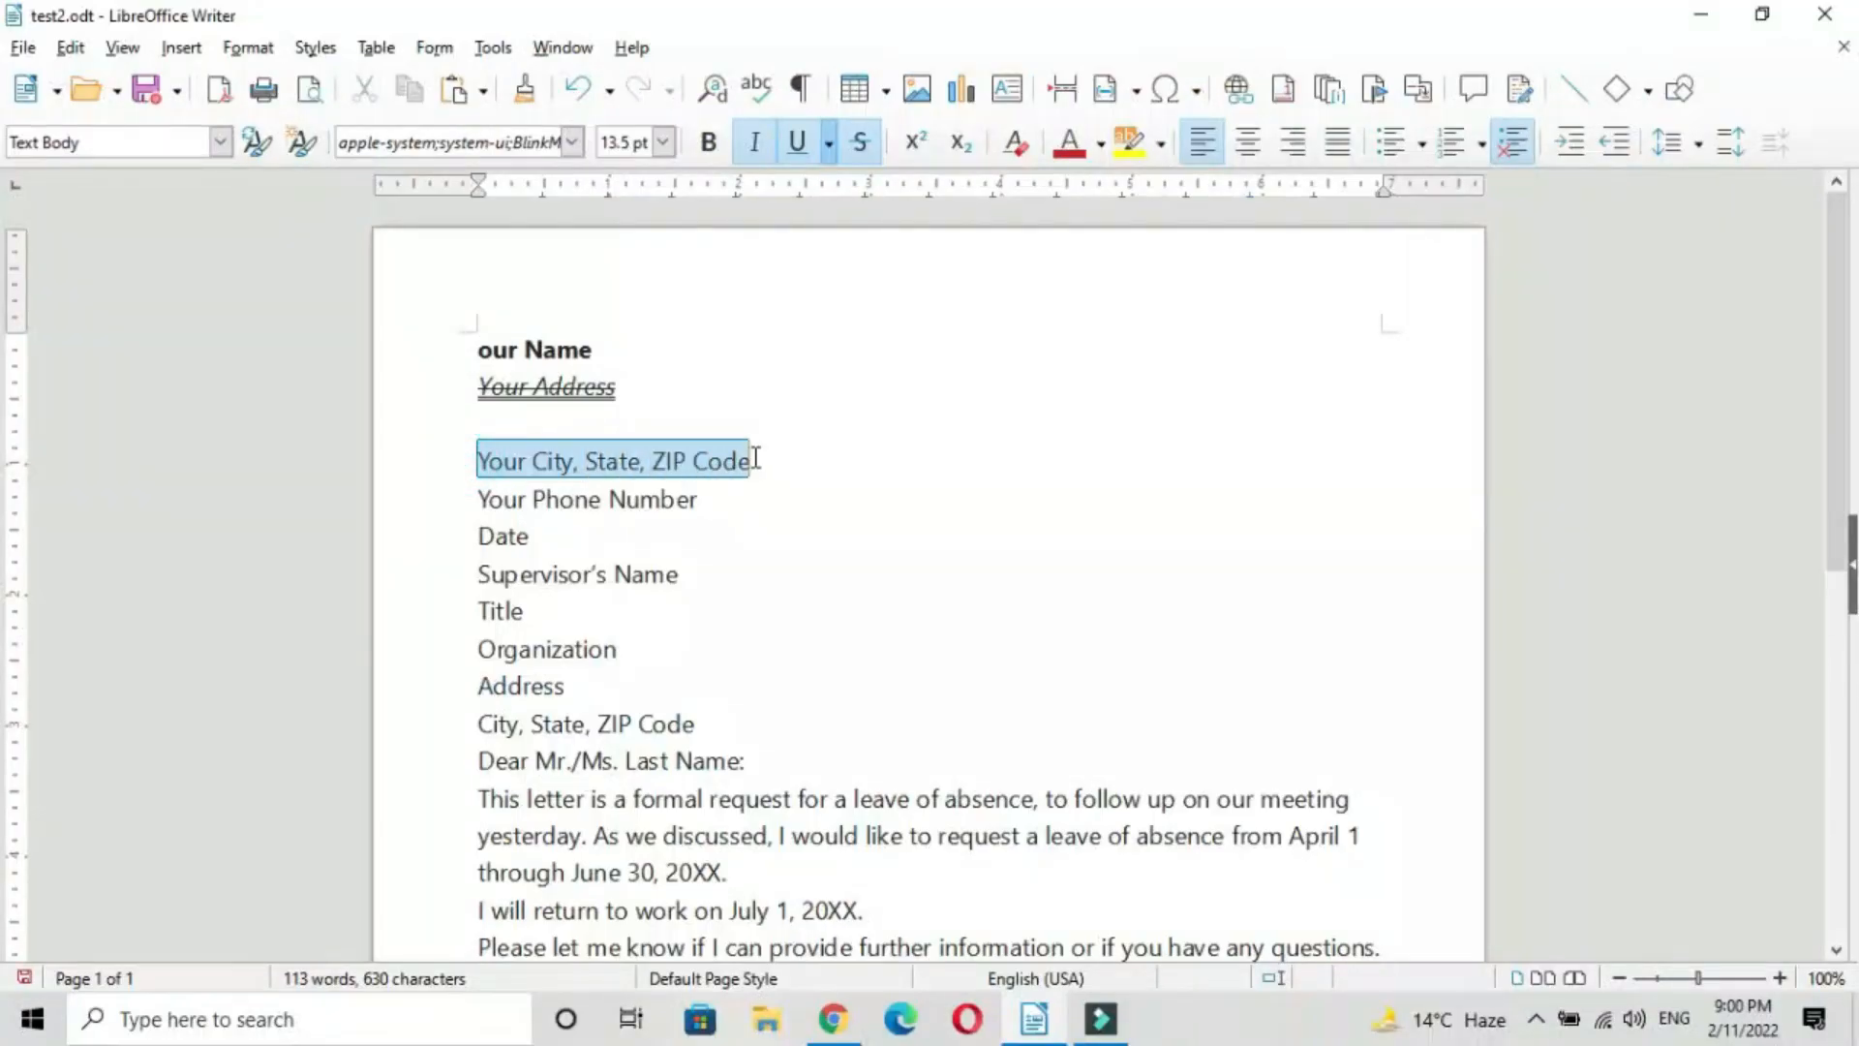
{"action": "left_click", "coordinate": [265, 50]}
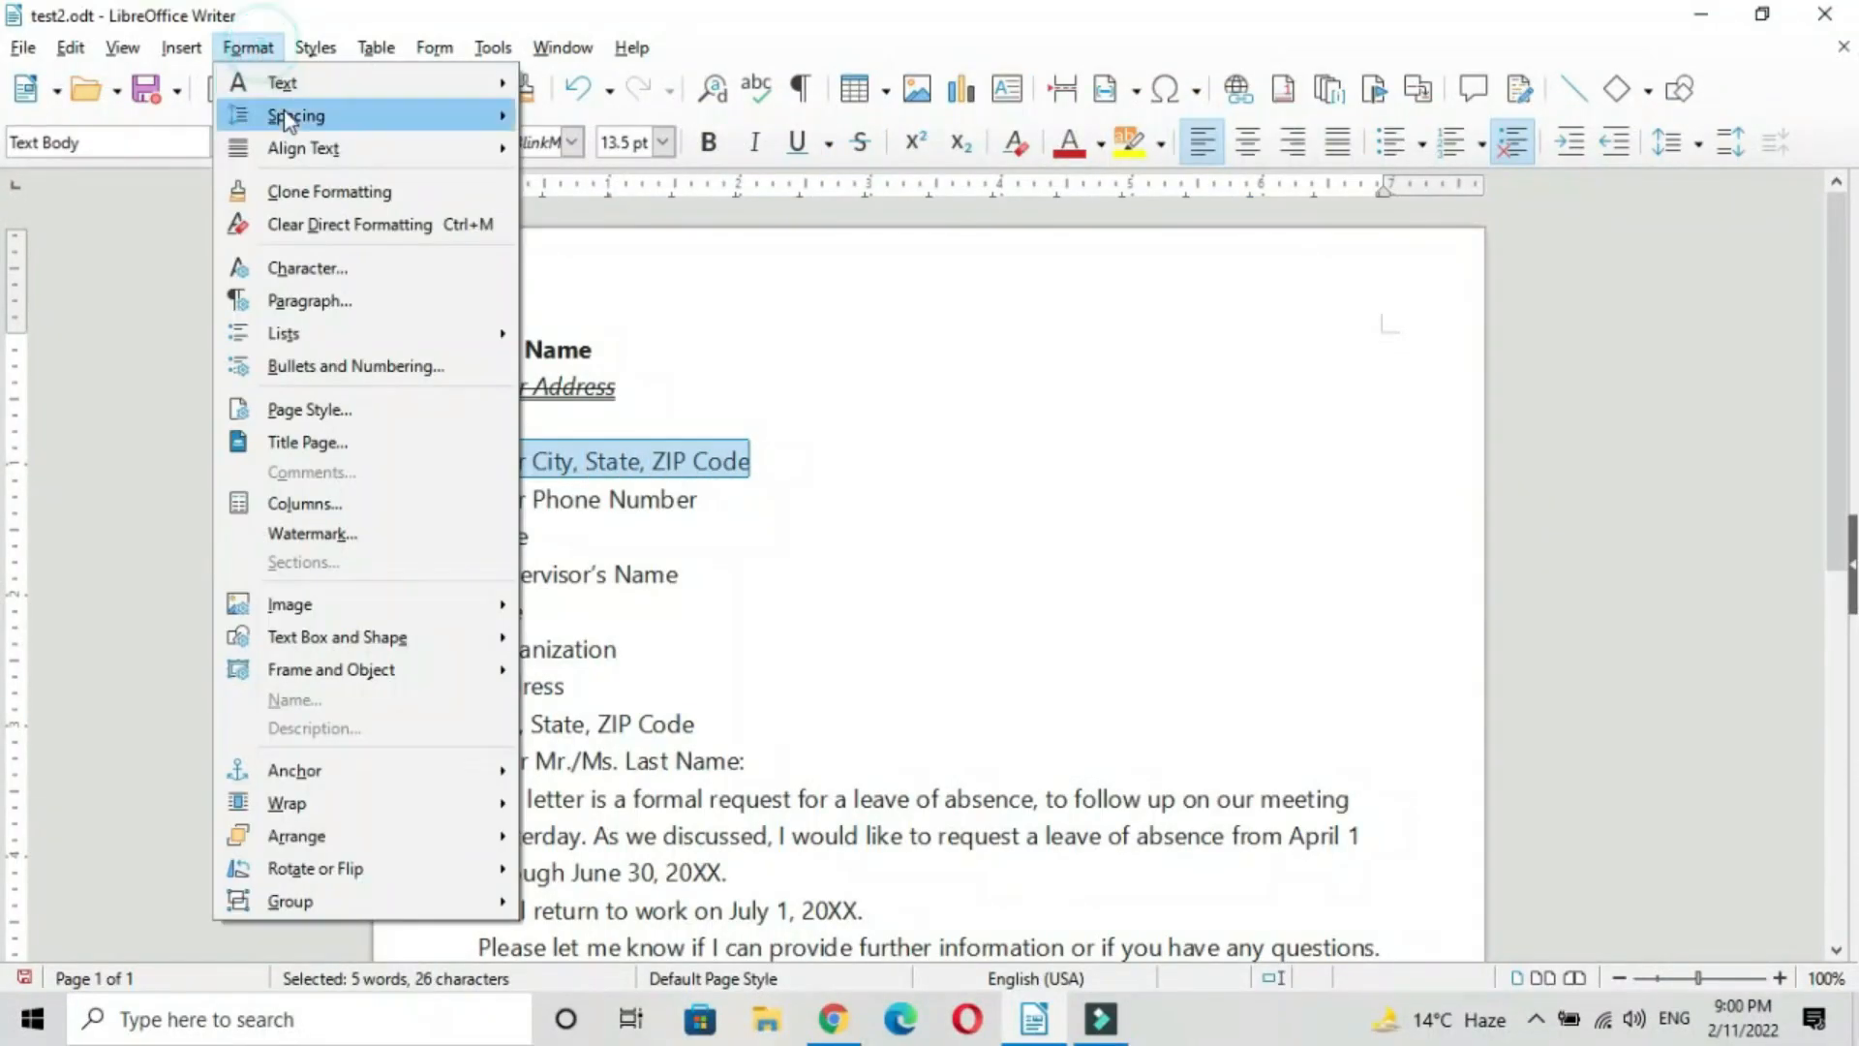
{"action": "mouse_move", "coordinate": [282, 91]}
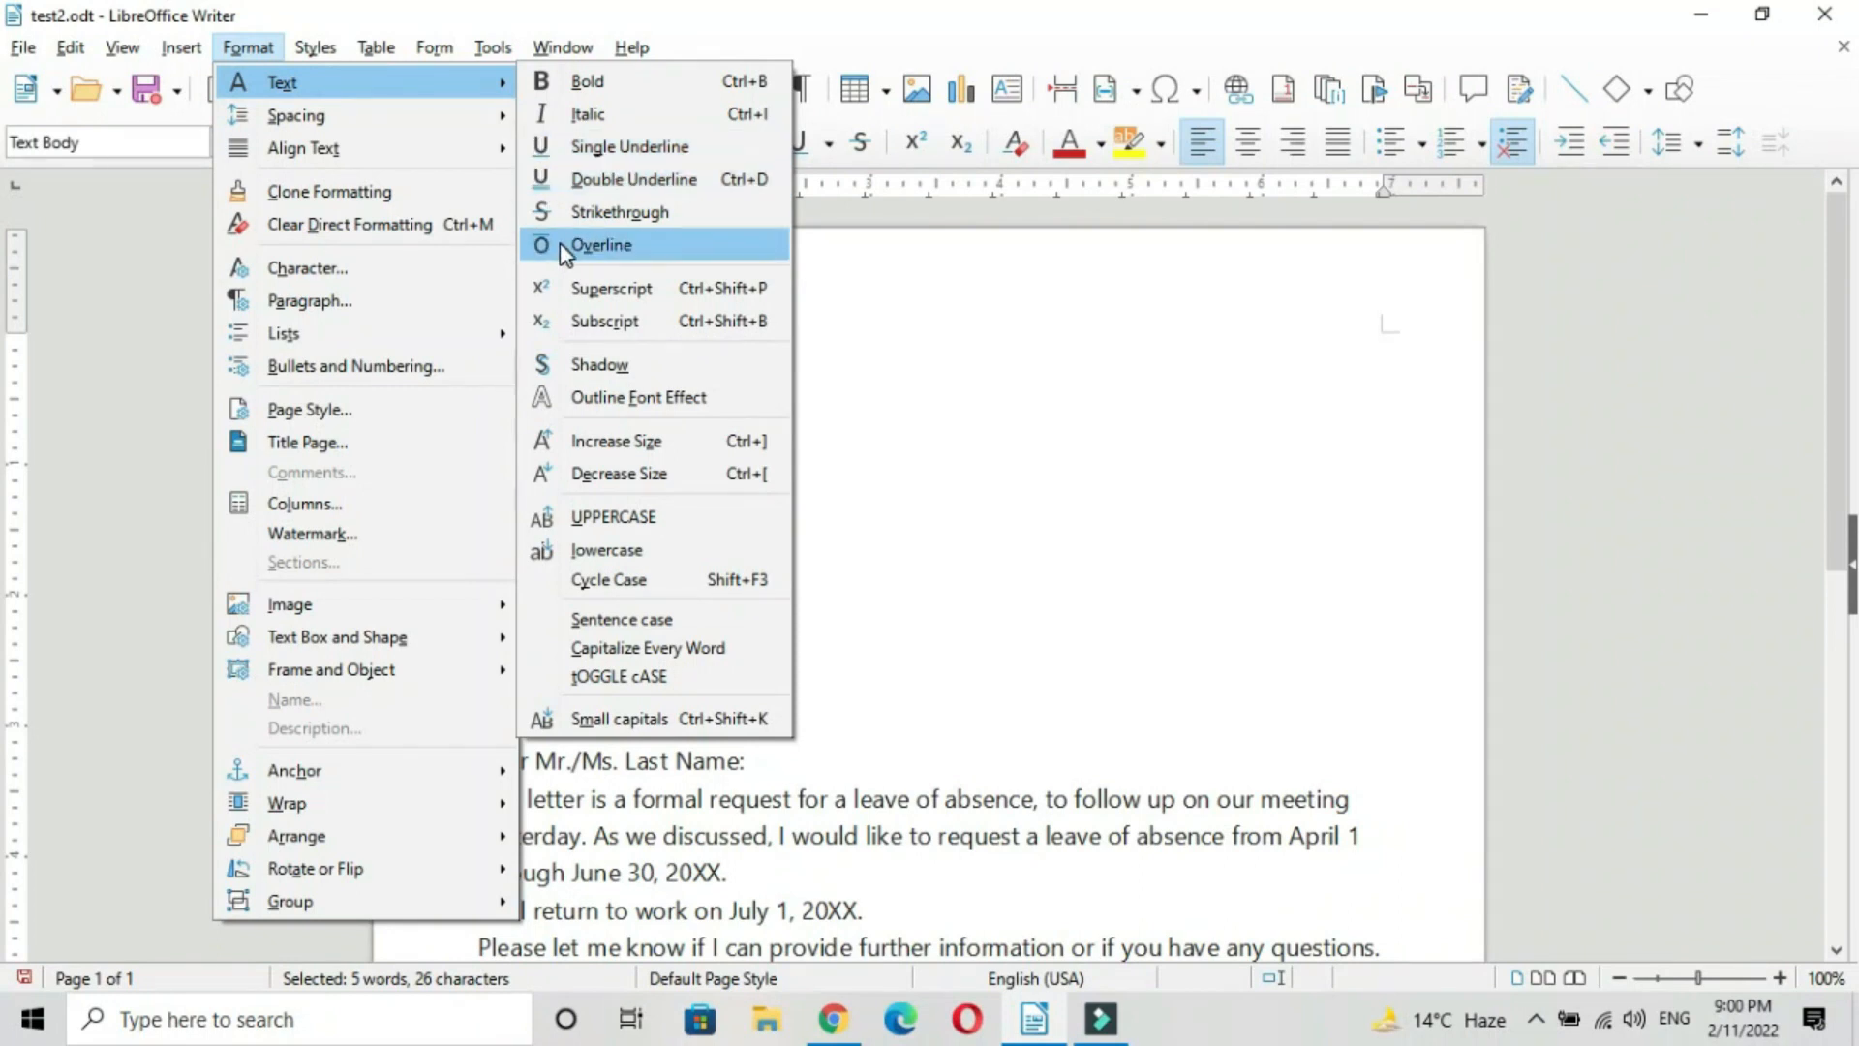
{"action": "left_click", "coordinate": [631, 245]}
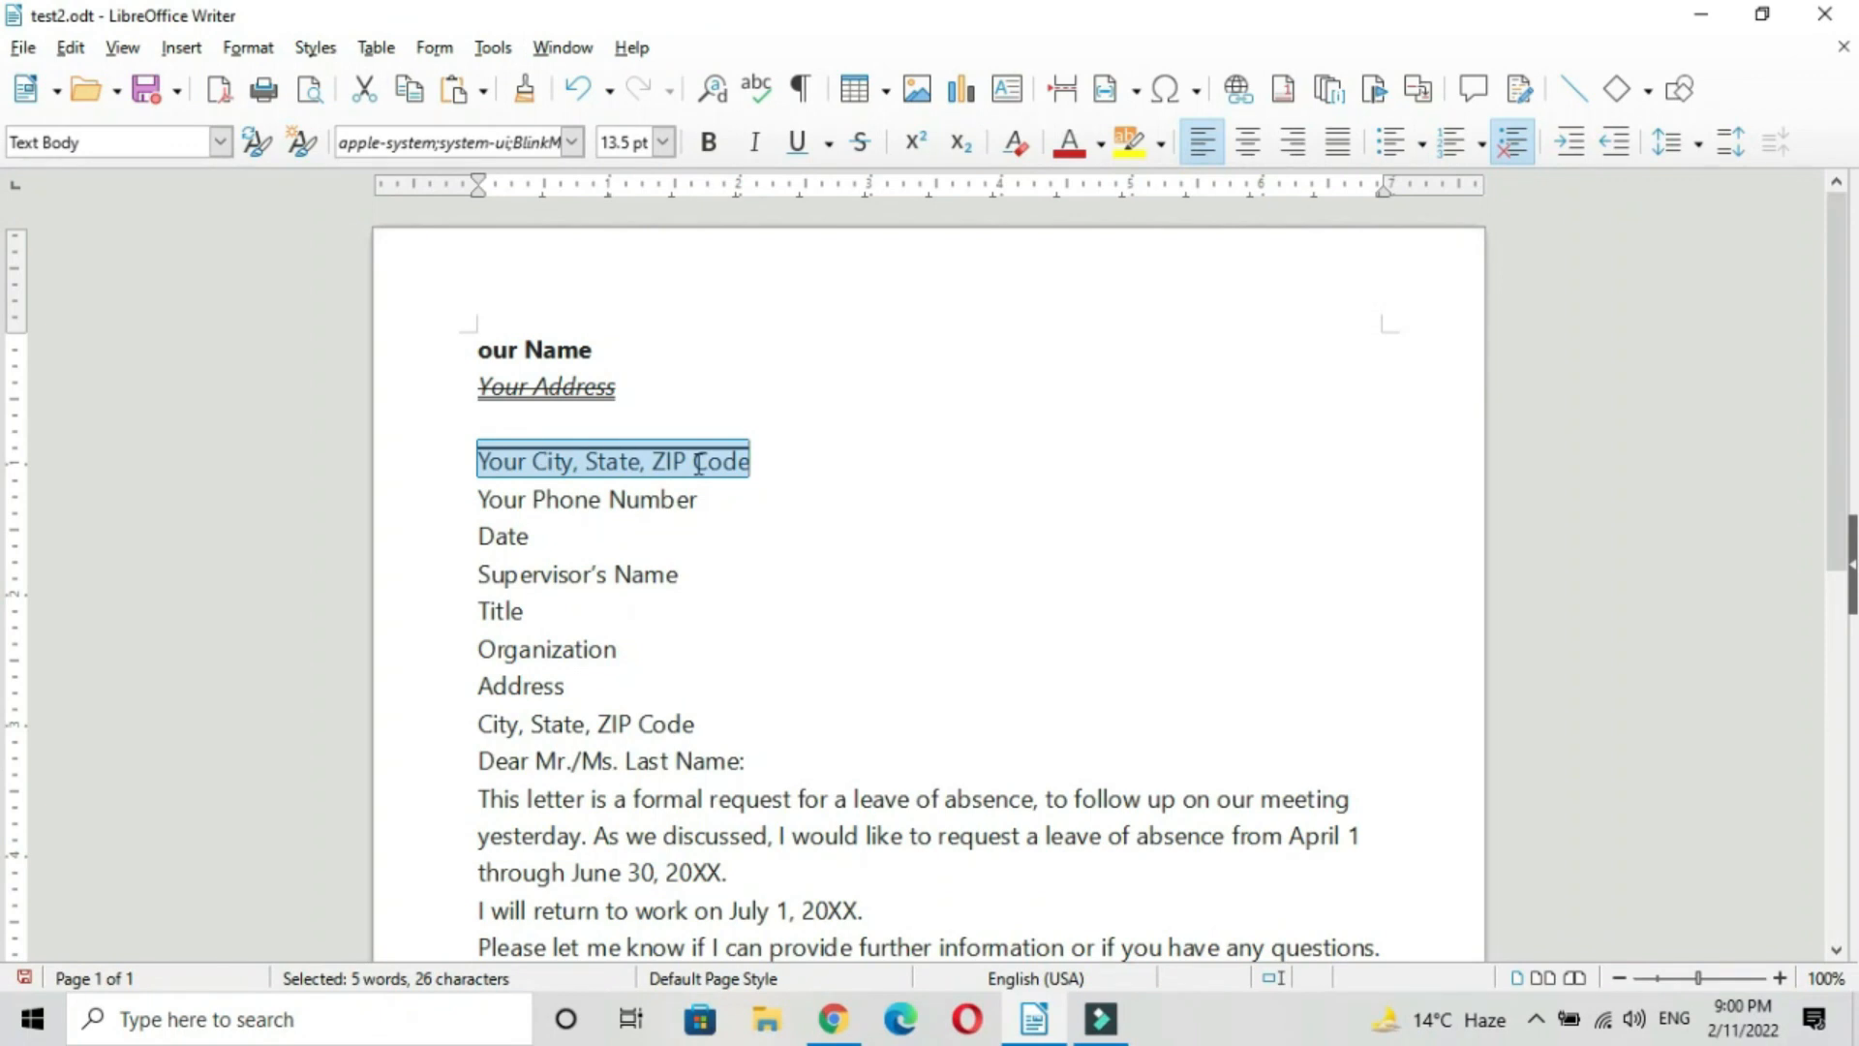
{"action": "left_click", "coordinate": [248, 48]}
{"action": "mouse_move", "coordinate": [265, 80]}
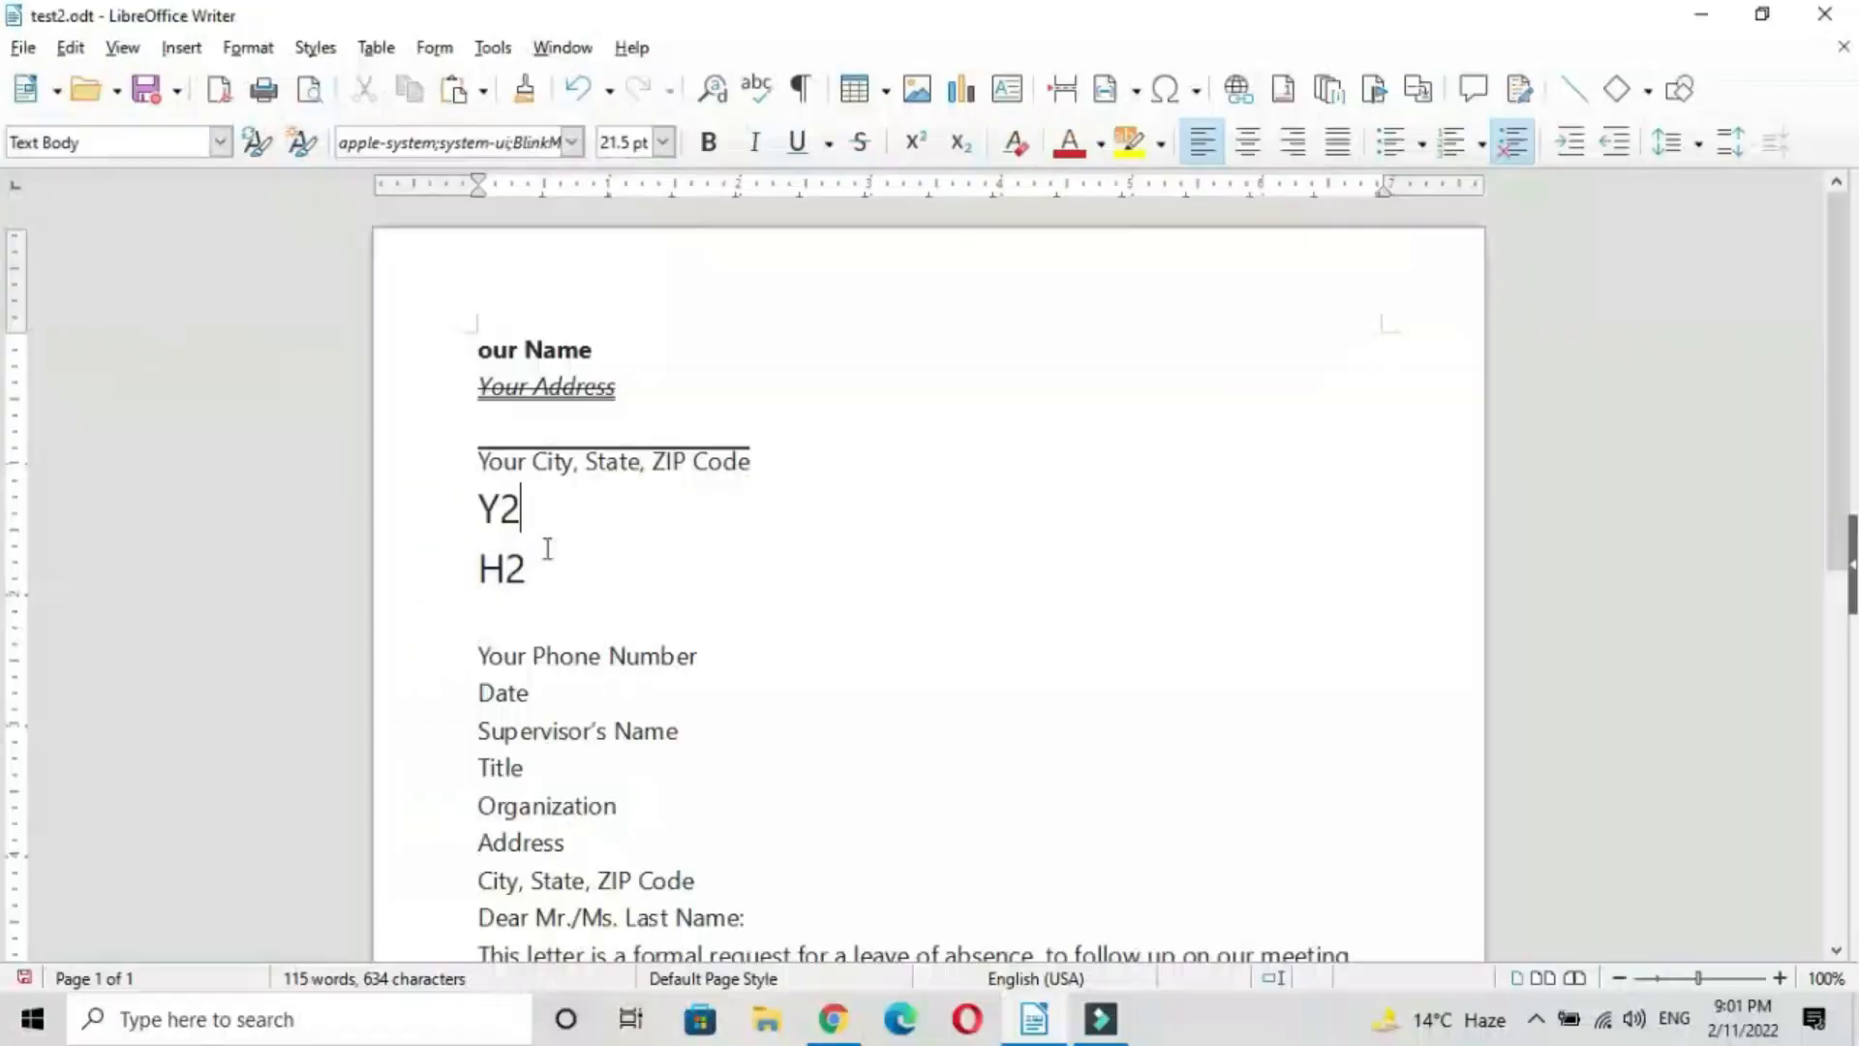
Format only the digit 2 in "Y2" as superscript.
{"action": "left_click_drag", "start_coordinate": [479, 509], "coordinate": [517, 510]}
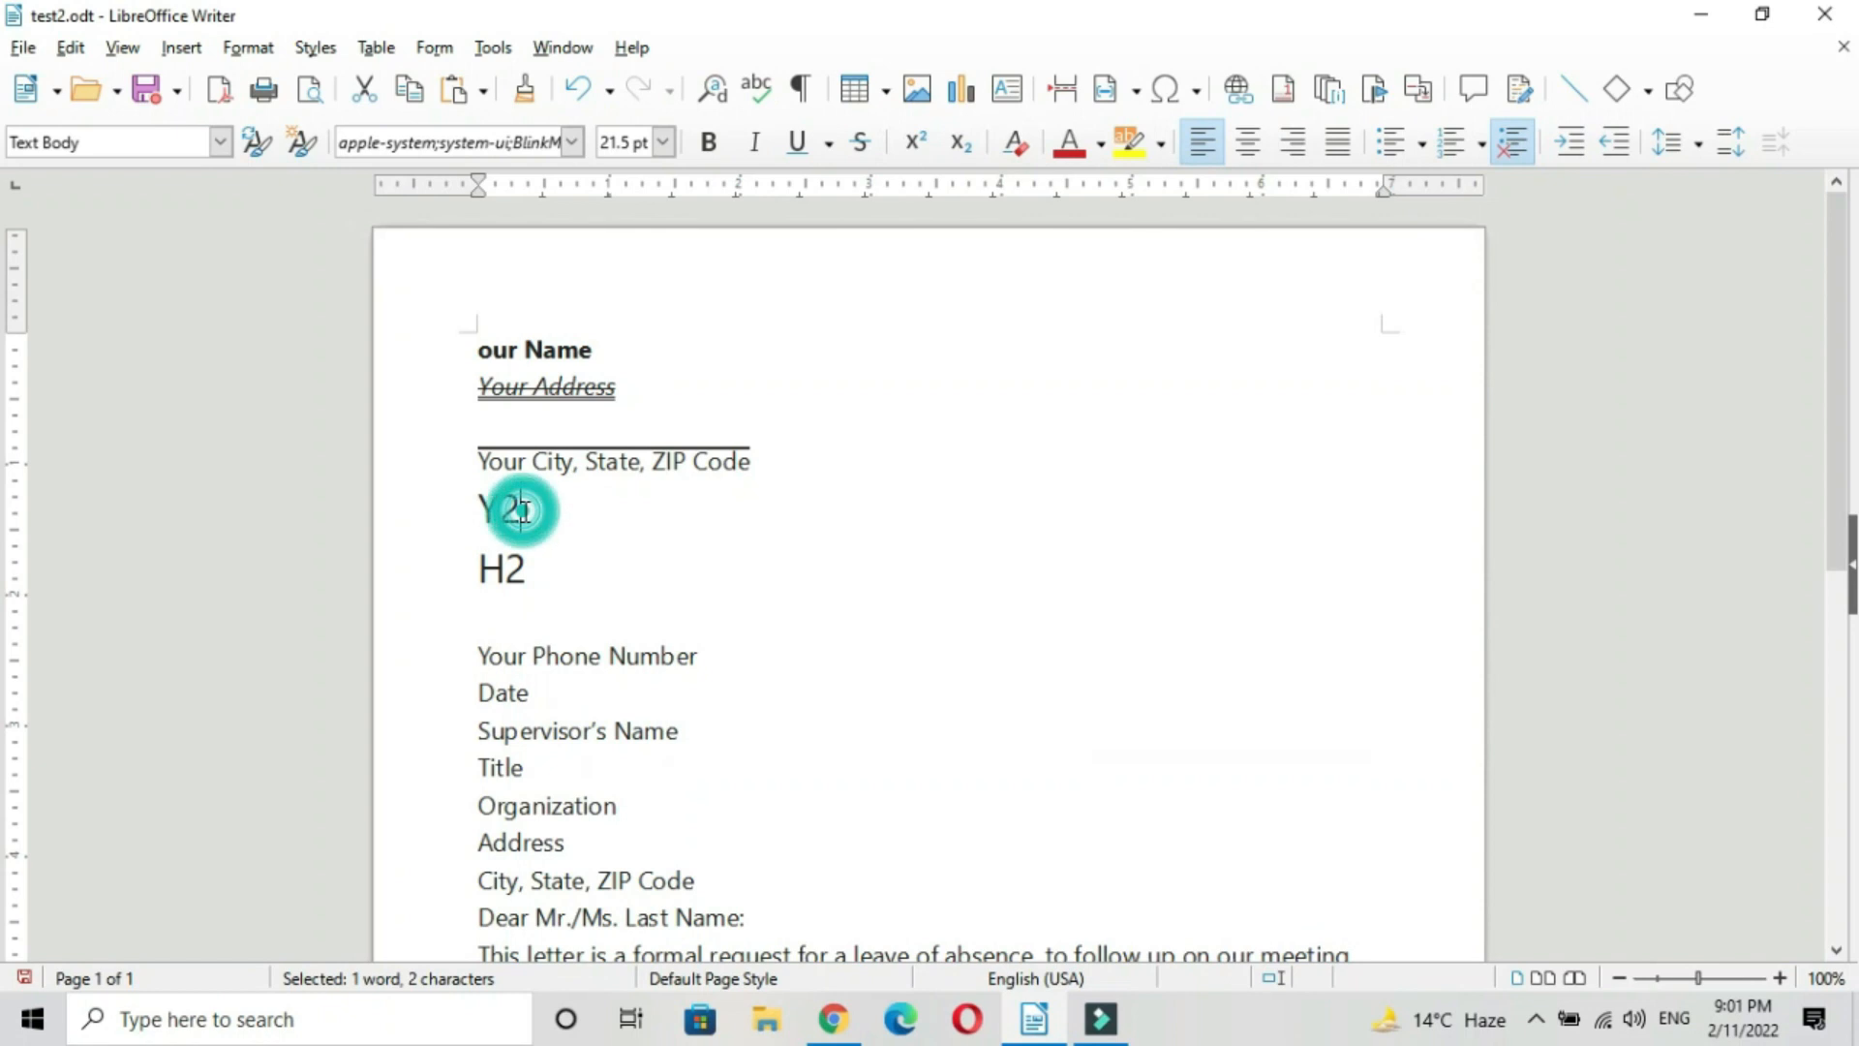
{"action": "left_click_drag", "start_coordinate": [500, 510], "coordinate": [522, 511]}
{"action": "left_click", "coordinate": [521, 509]}
{"action": "left_click_drag", "start_coordinate": [521, 511], "coordinate": [509, 511]}
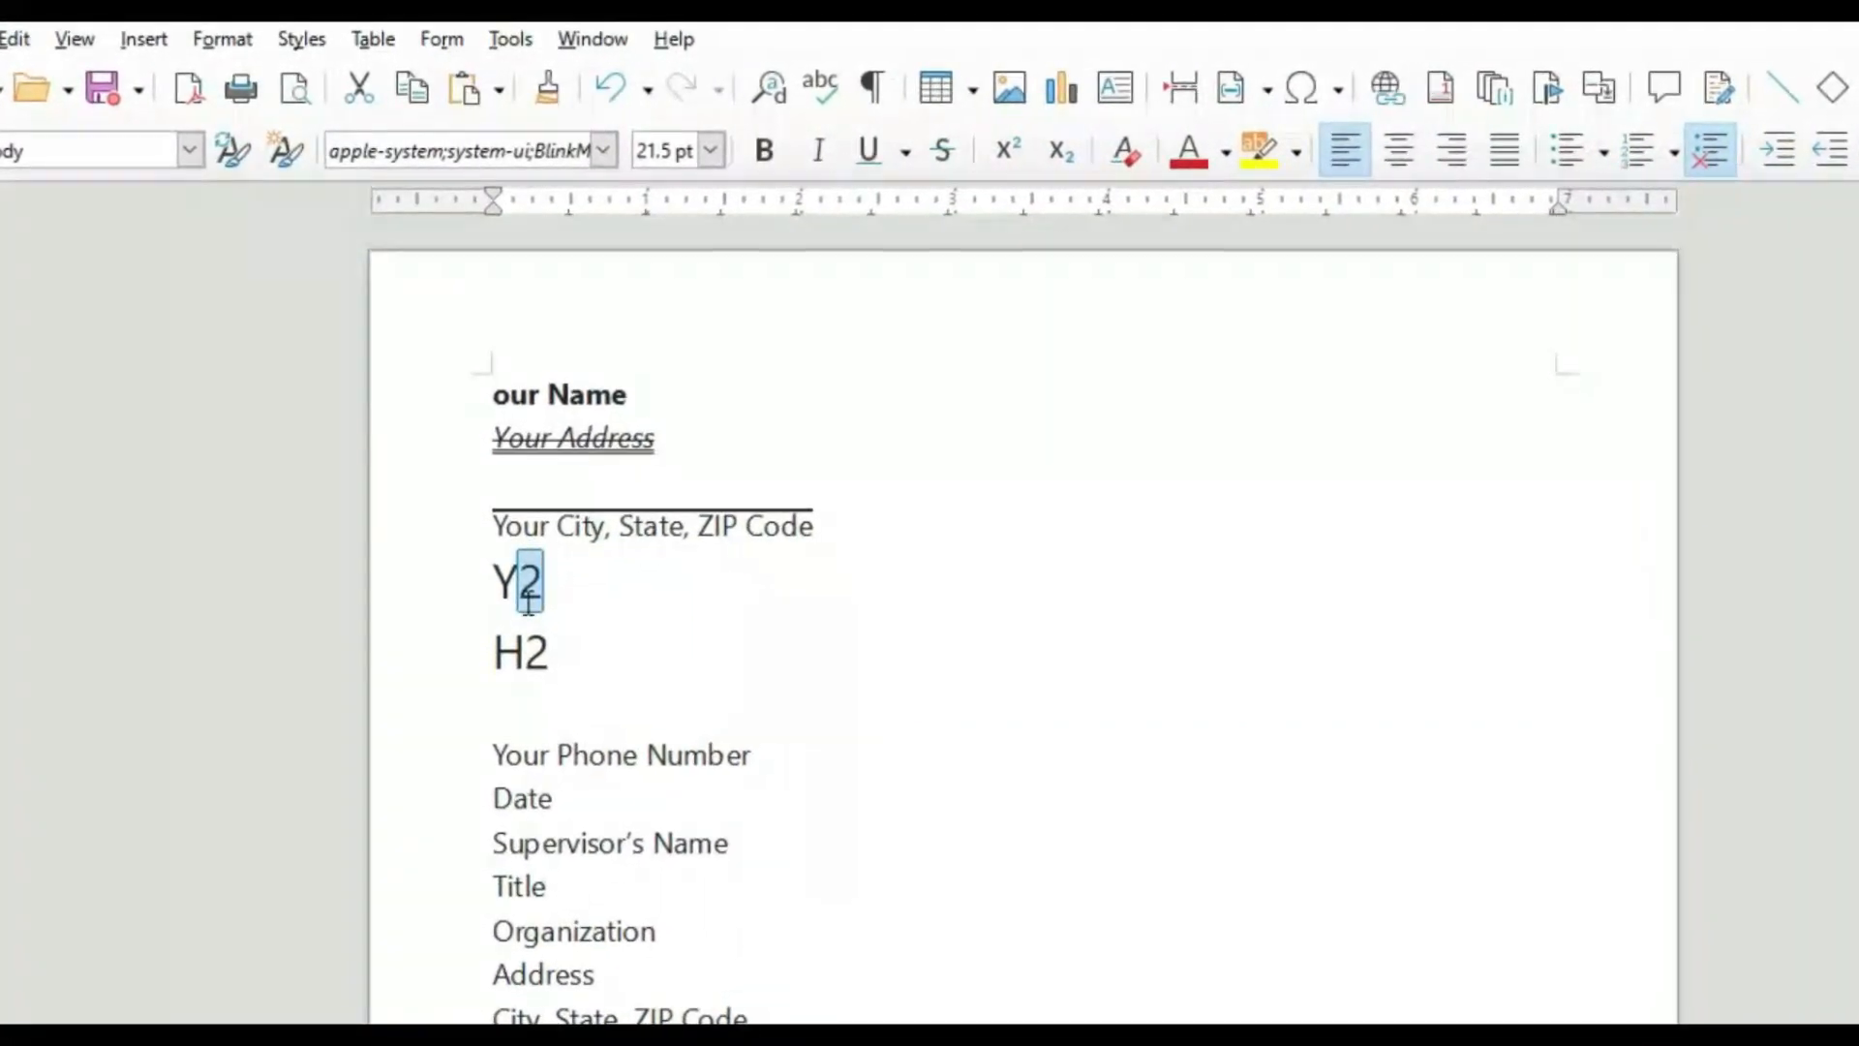
{"action": "left_click", "coordinate": [221, 39]}
{"action": "mouse_move", "coordinate": [261, 81]}
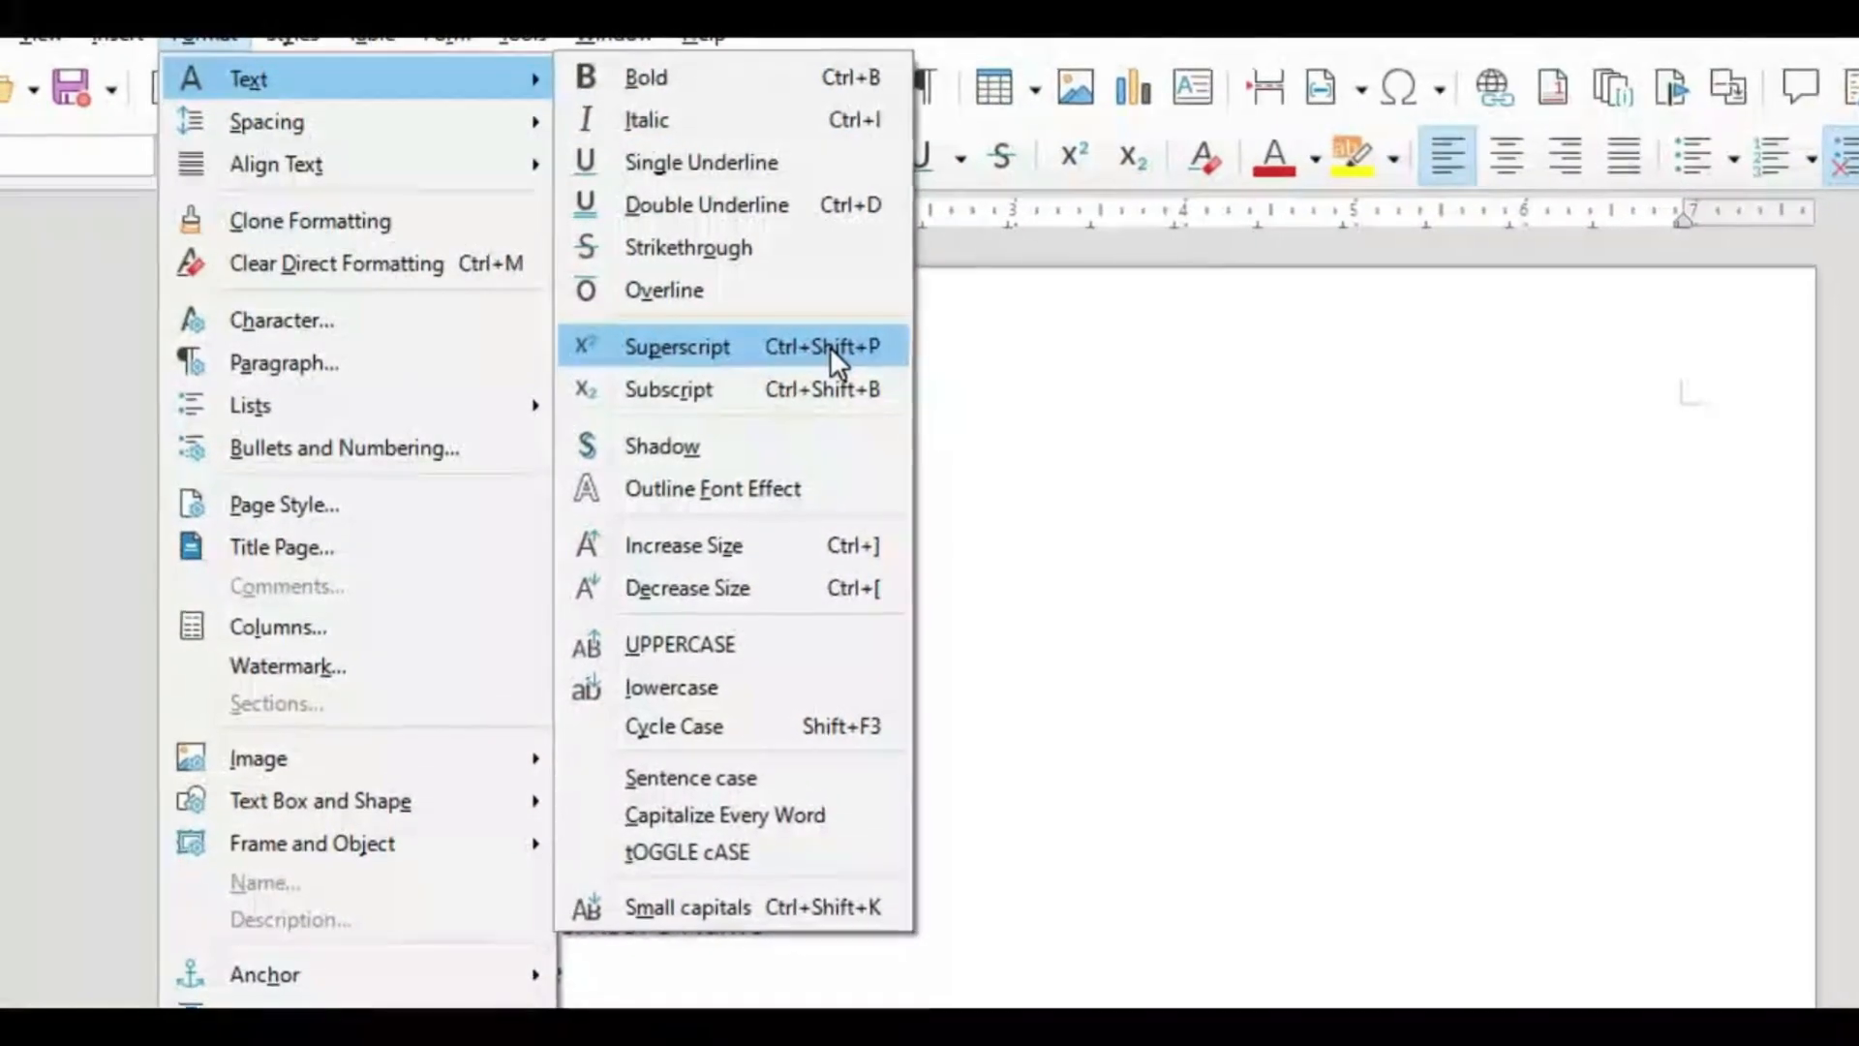
{"action": "left_click", "coordinate": [1187, 422]}
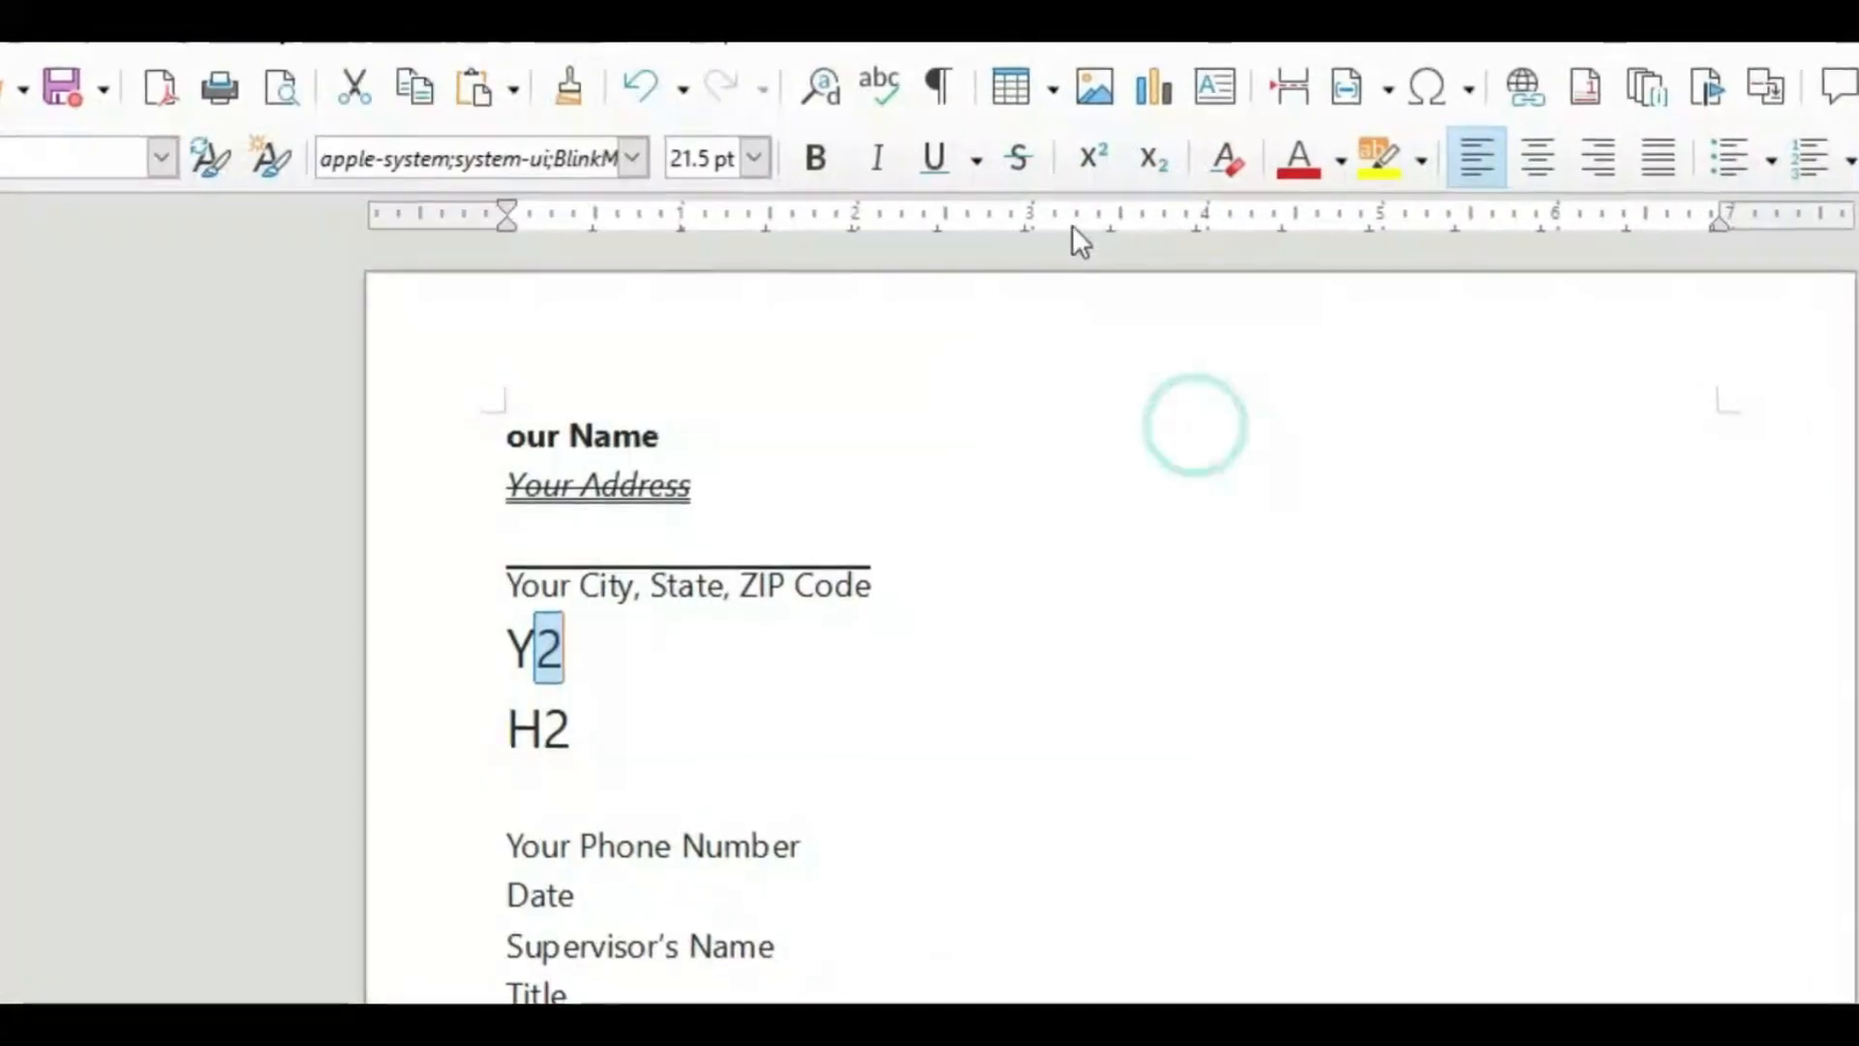
{"action": "left_click", "coordinate": [1123, 161]}
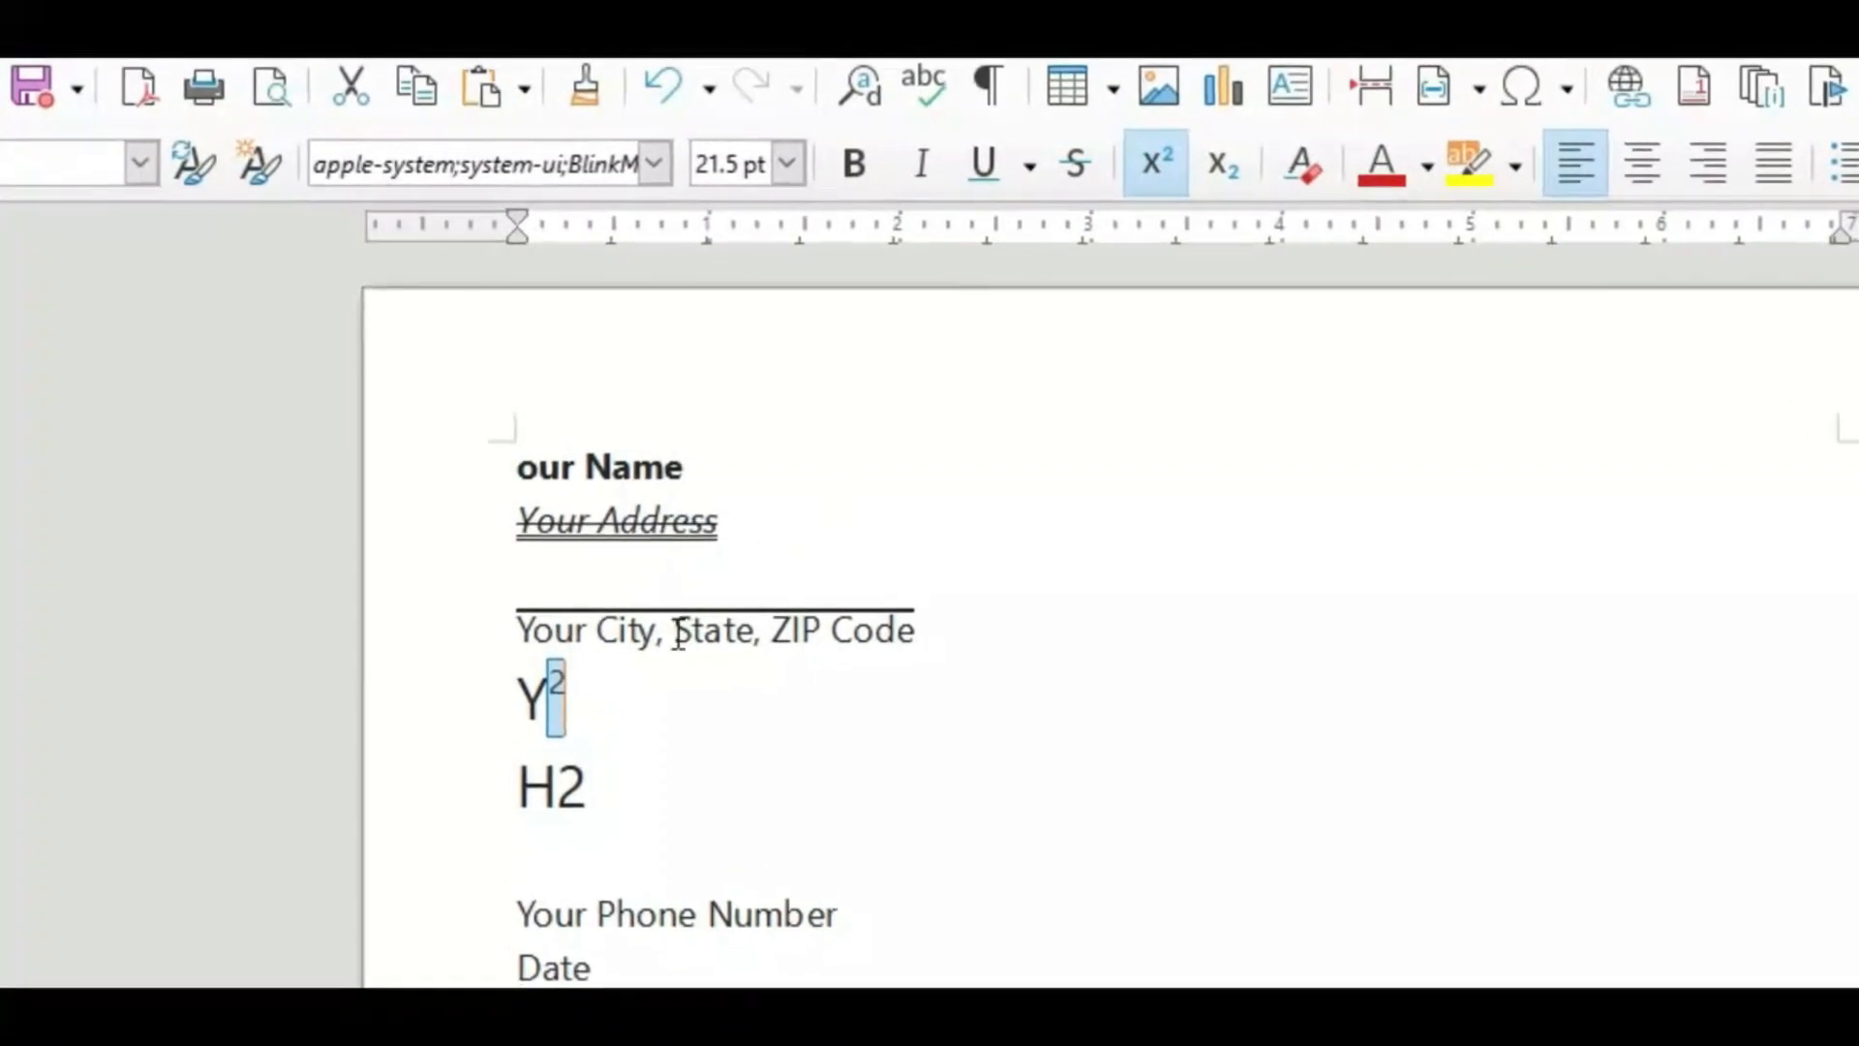
{"action": "left_click", "coordinate": [613, 703]}
{"action": "left_click_drag", "start_coordinate": [517, 697], "coordinate": [561, 697]}
{"action": "left_click", "coordinate": [618, 764]}
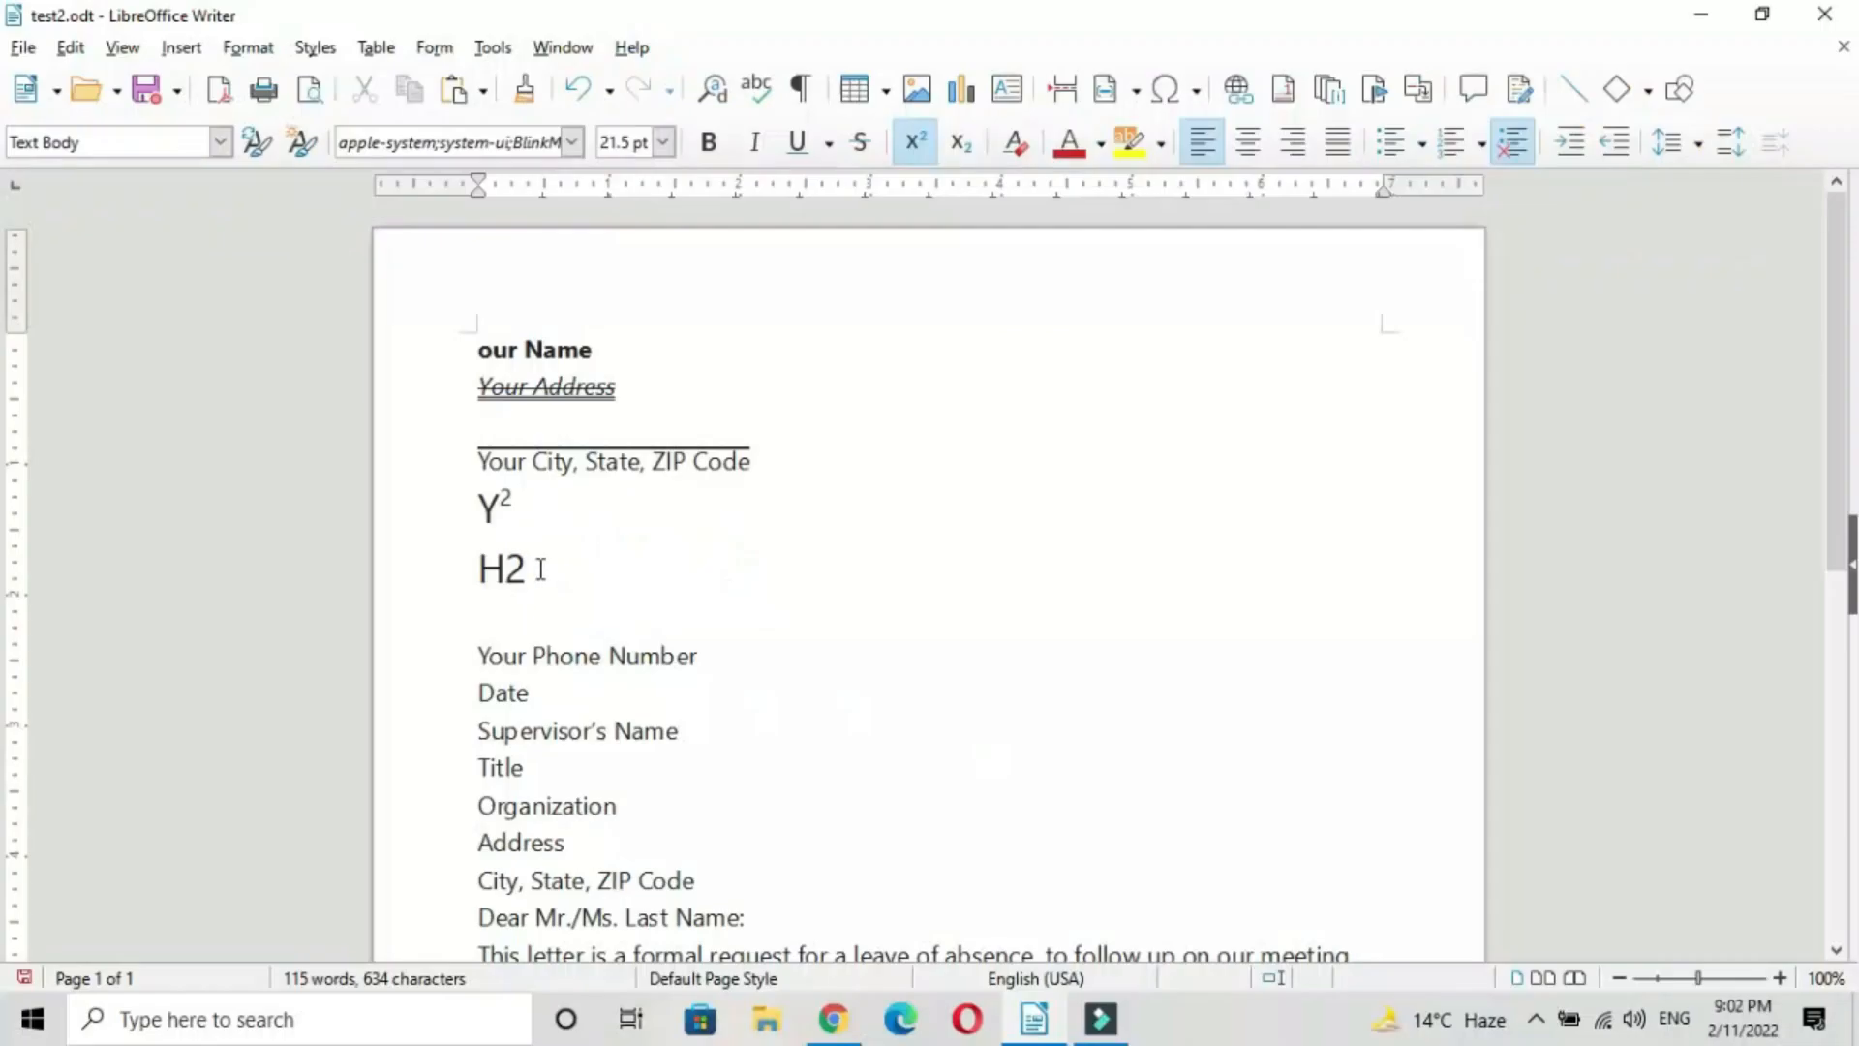
Format only the digit 2 in "H2" as subscript.
{"action": "left_click_drag", "start_coordinate": [538, 570], "coordinate": [463, 573]}
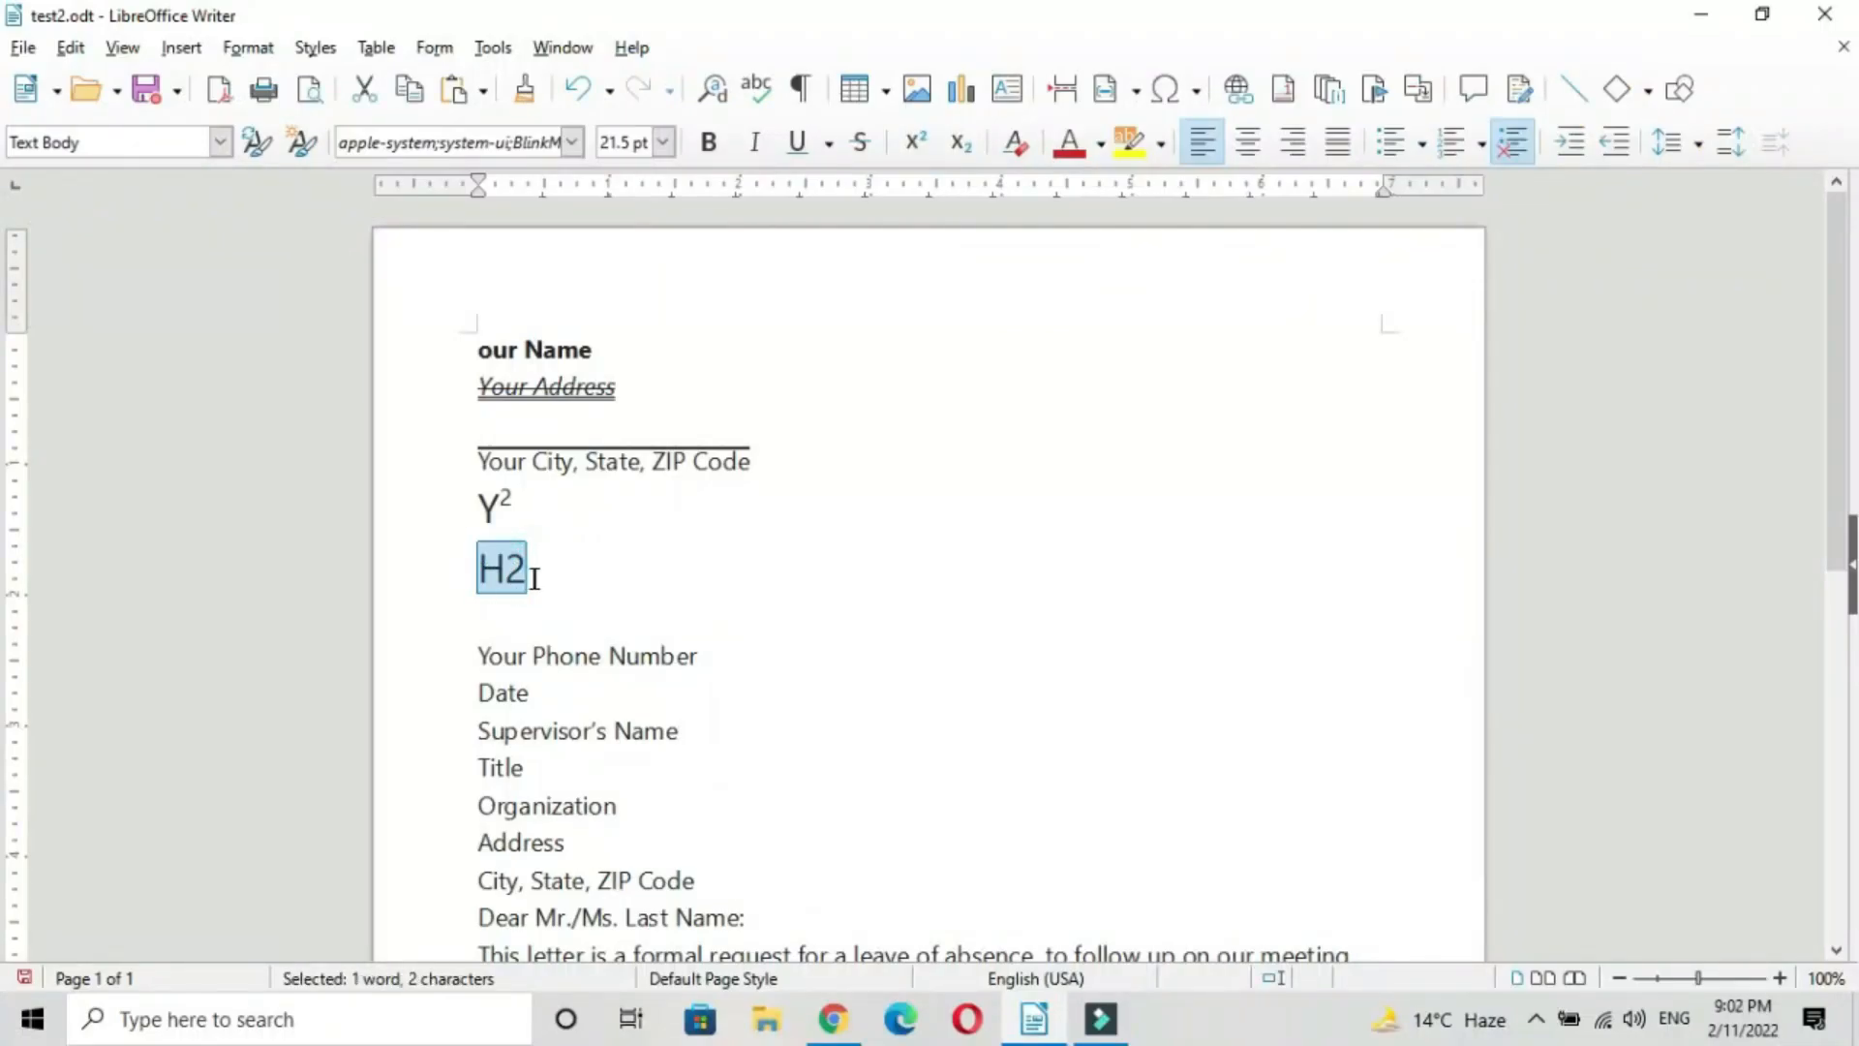
{"action": "left_click", "coordinate": [248, 48]}
{"action": "mouse_move", "coordinate": [291, 83]}
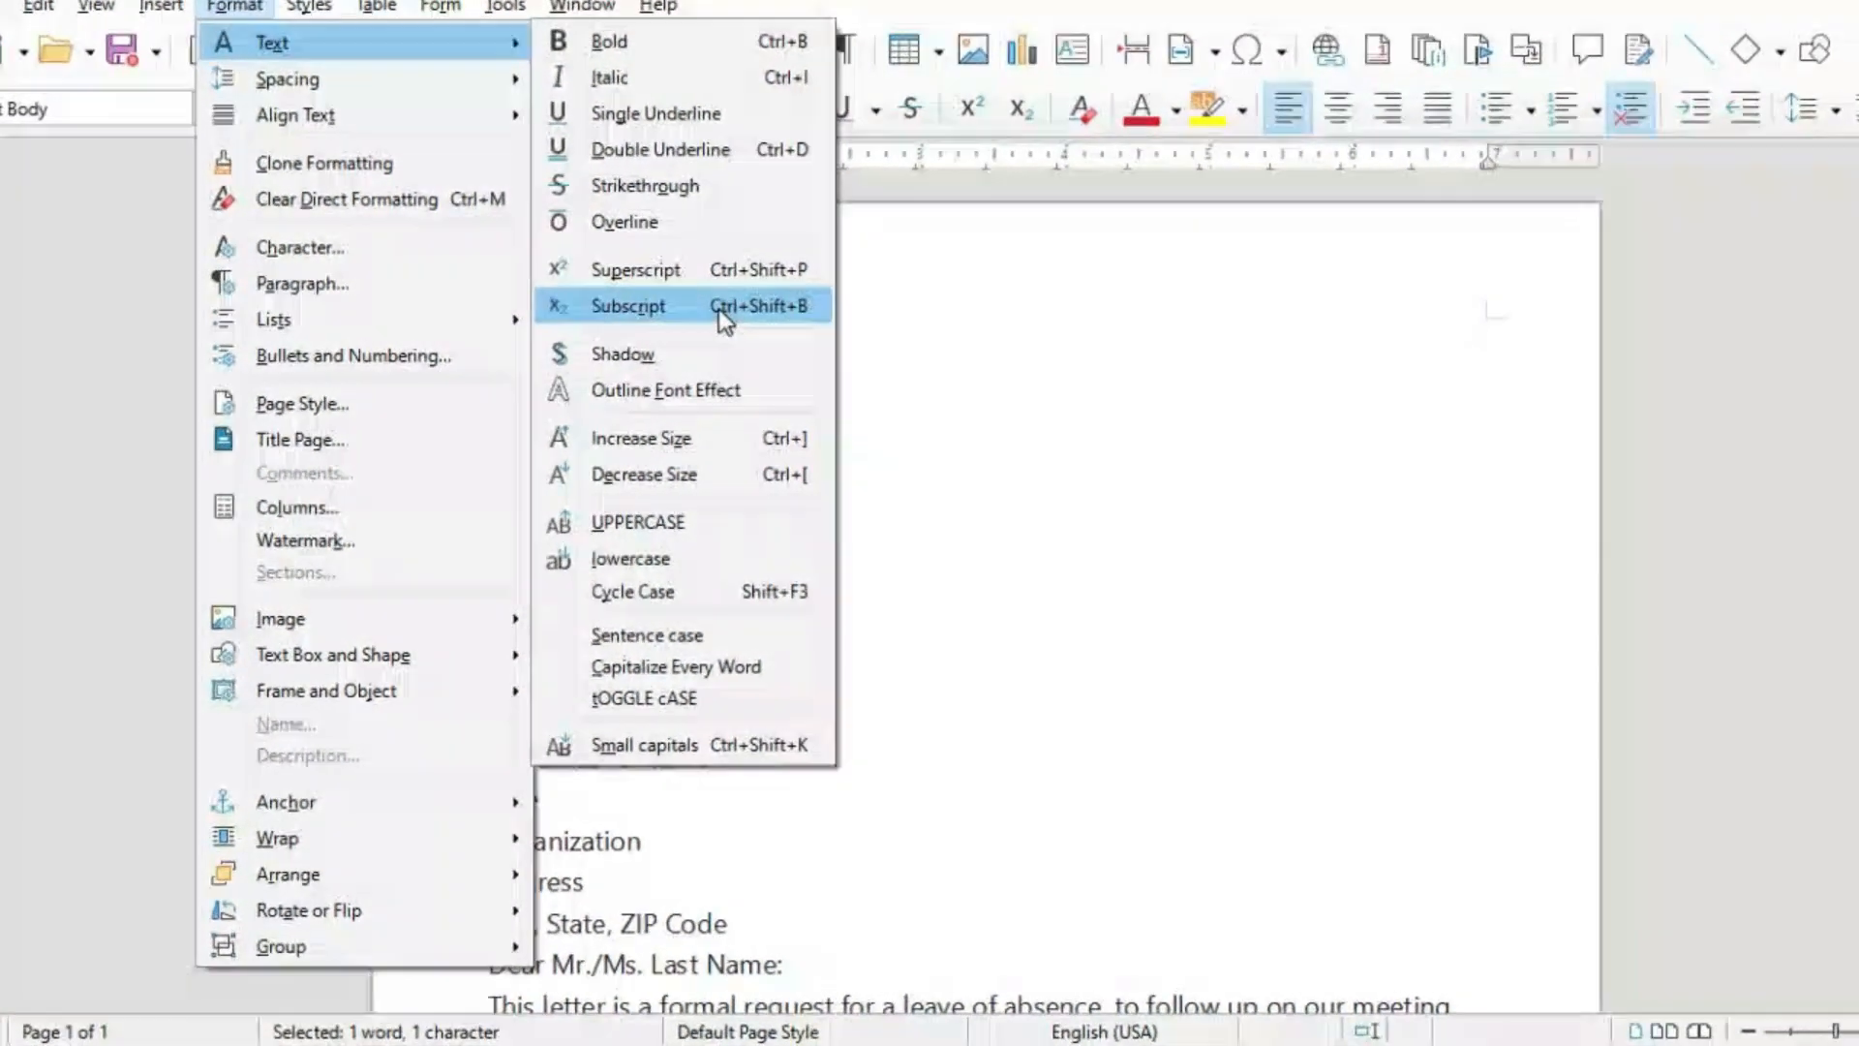
{"action": "left_click", "coordinate": [718, 310]}
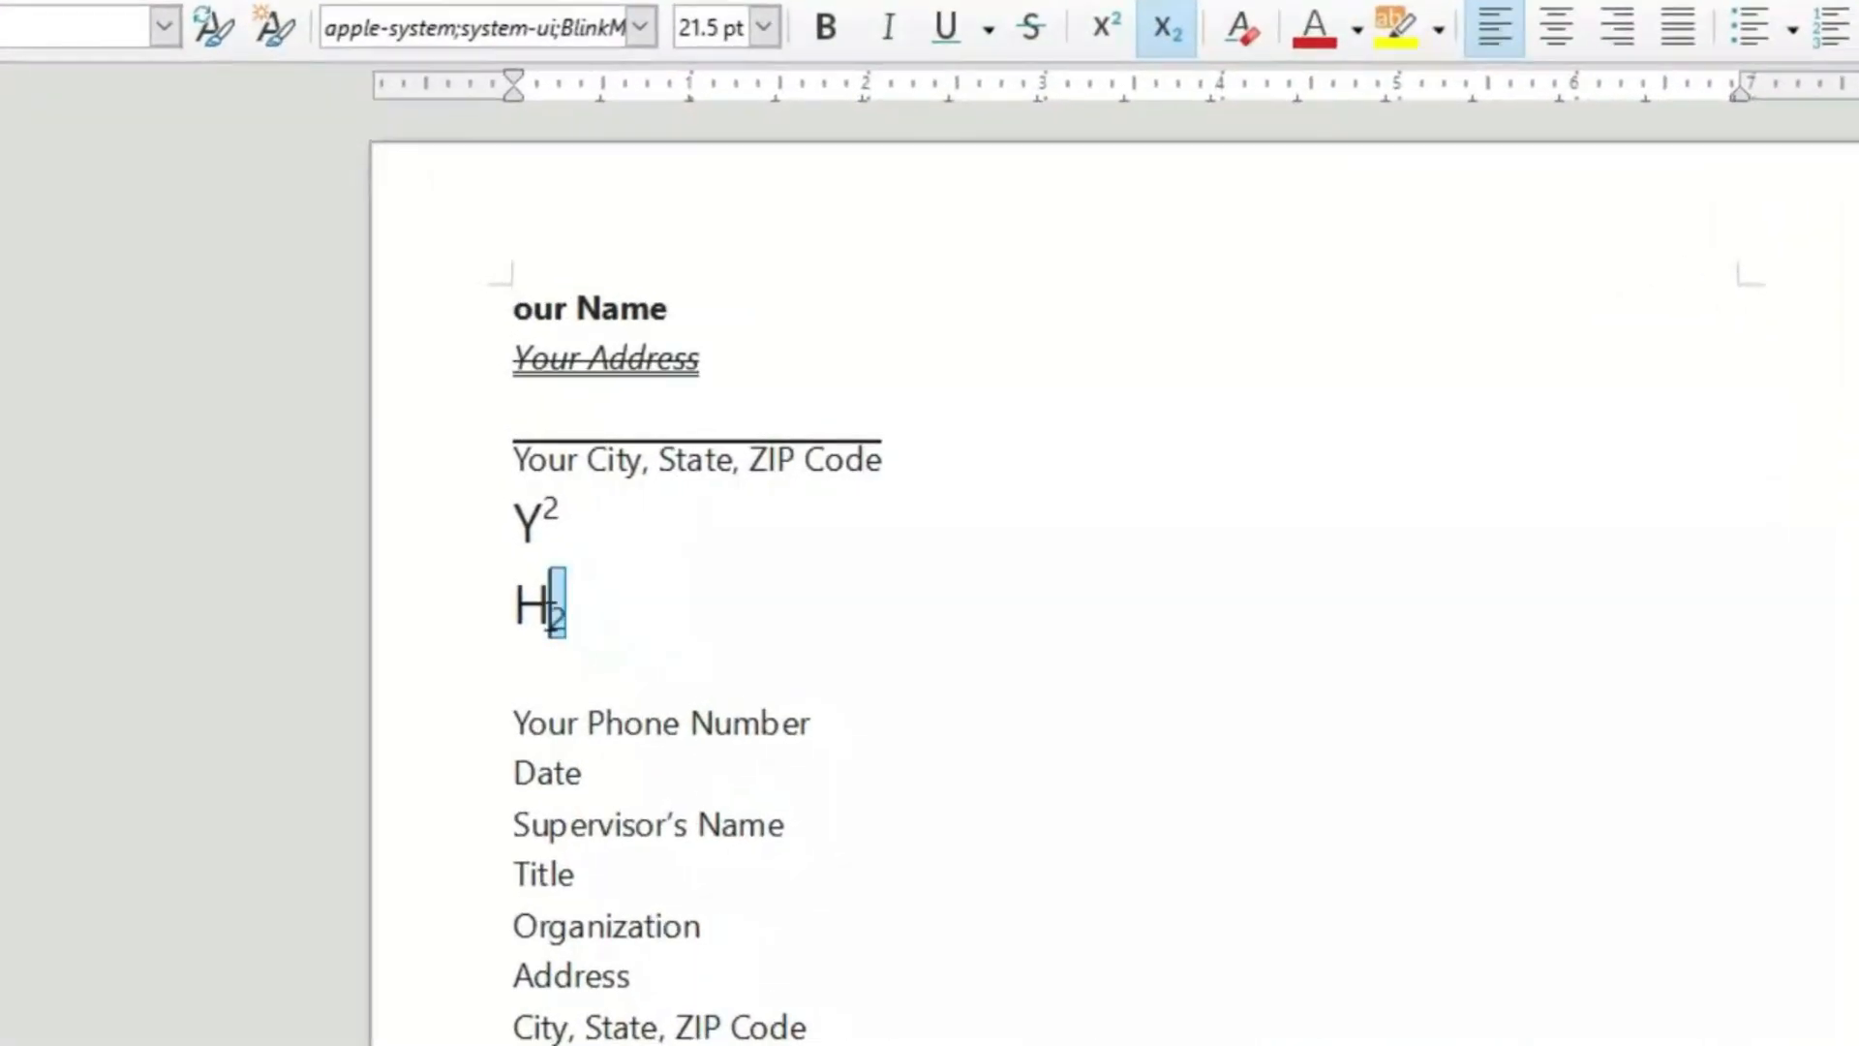
{"action": "left_click_drag", "start_coordinate": [615, 593], "coordinate": [527, 603]}
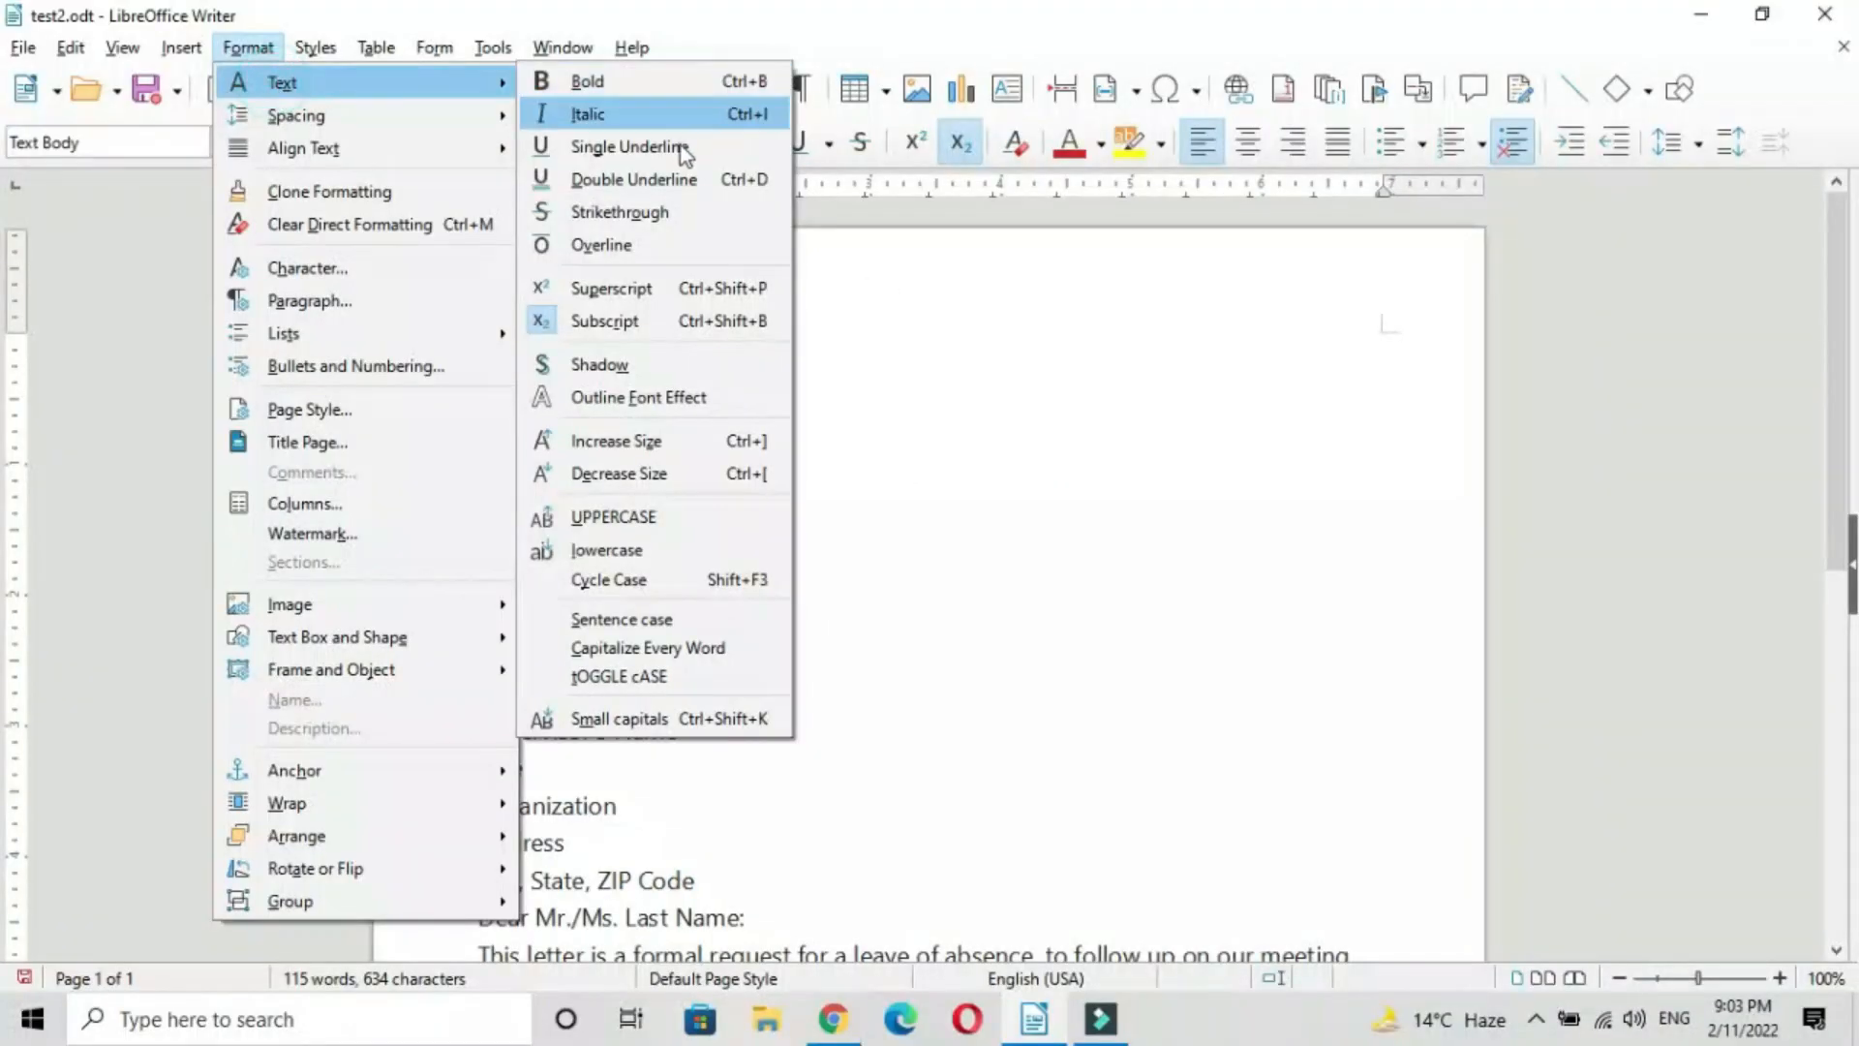
{"action": "left_click", "coordinate": [864, 614]}
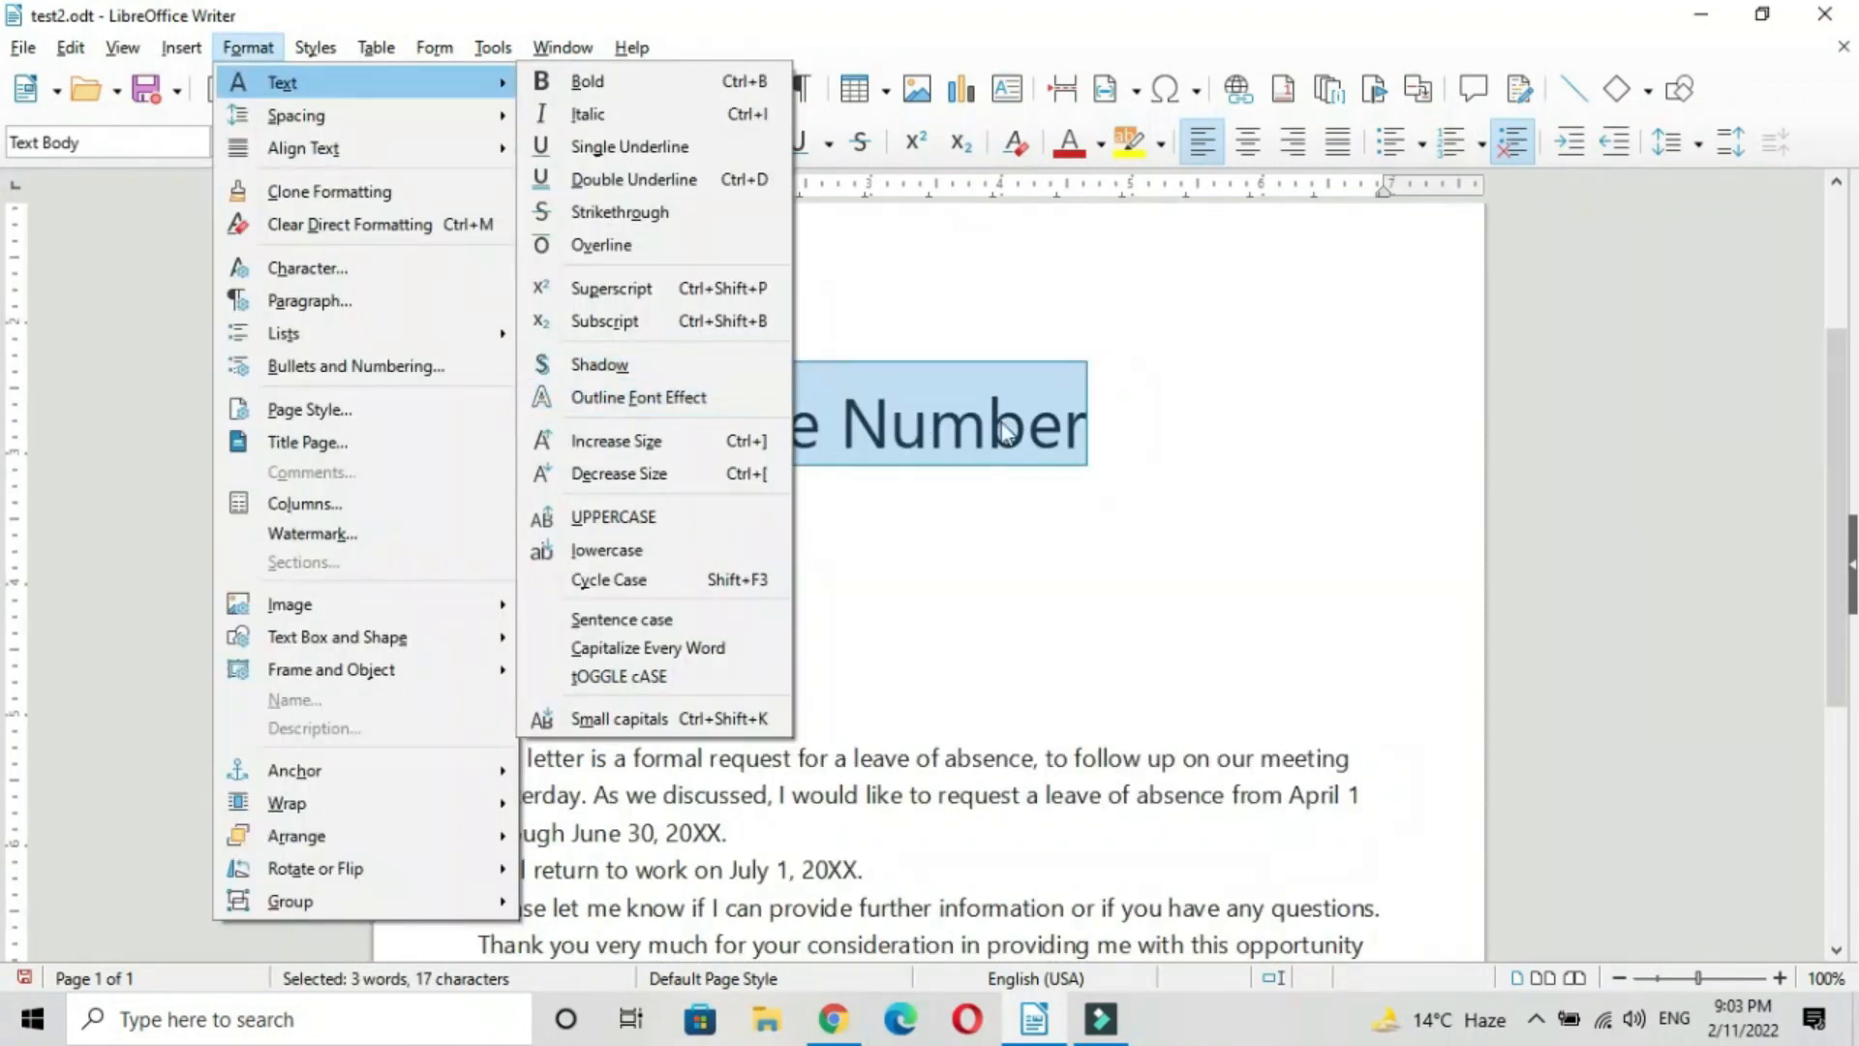
Apply the Shadow and Outline font effects to the enlarged "Your Phone Number" line.
{"action": "left_click", "coordinate": [666, 375]}
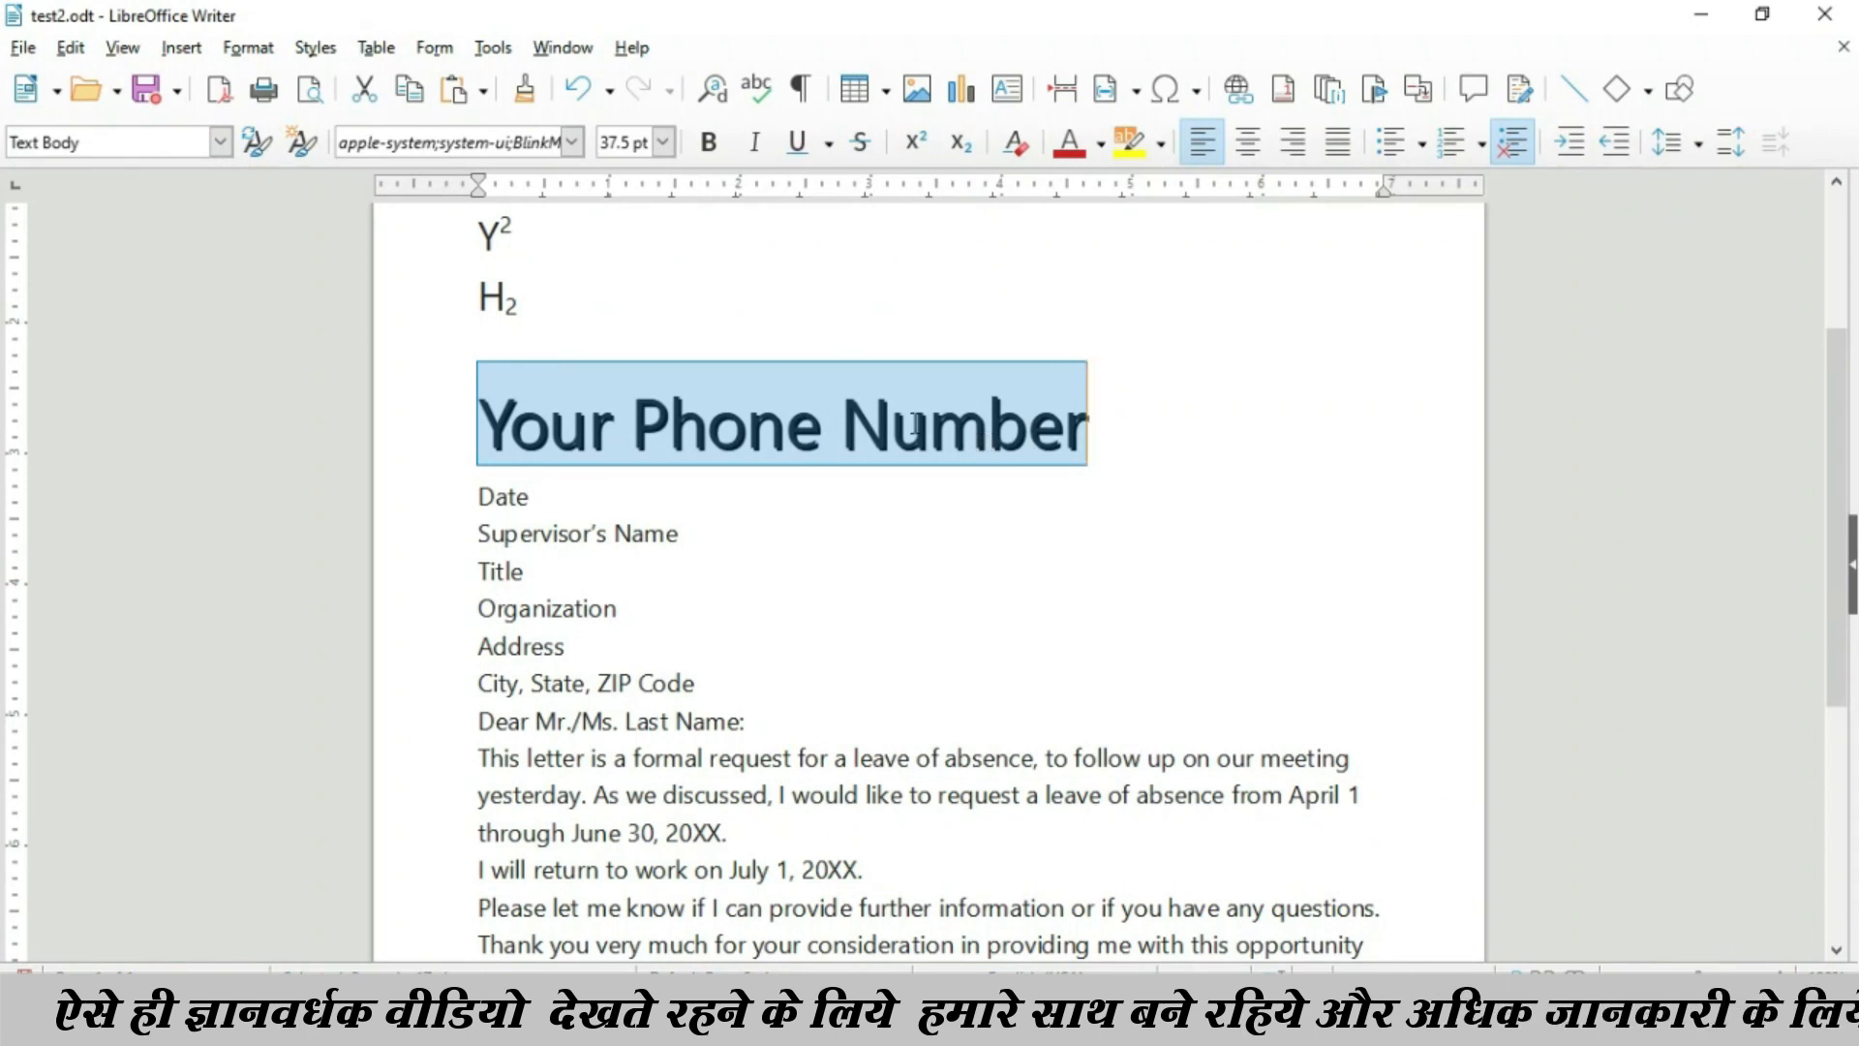
{"action": "left_click", "coordinate": [271, 49]}
{"action": "left_click", "coordinate": [280, 81]}
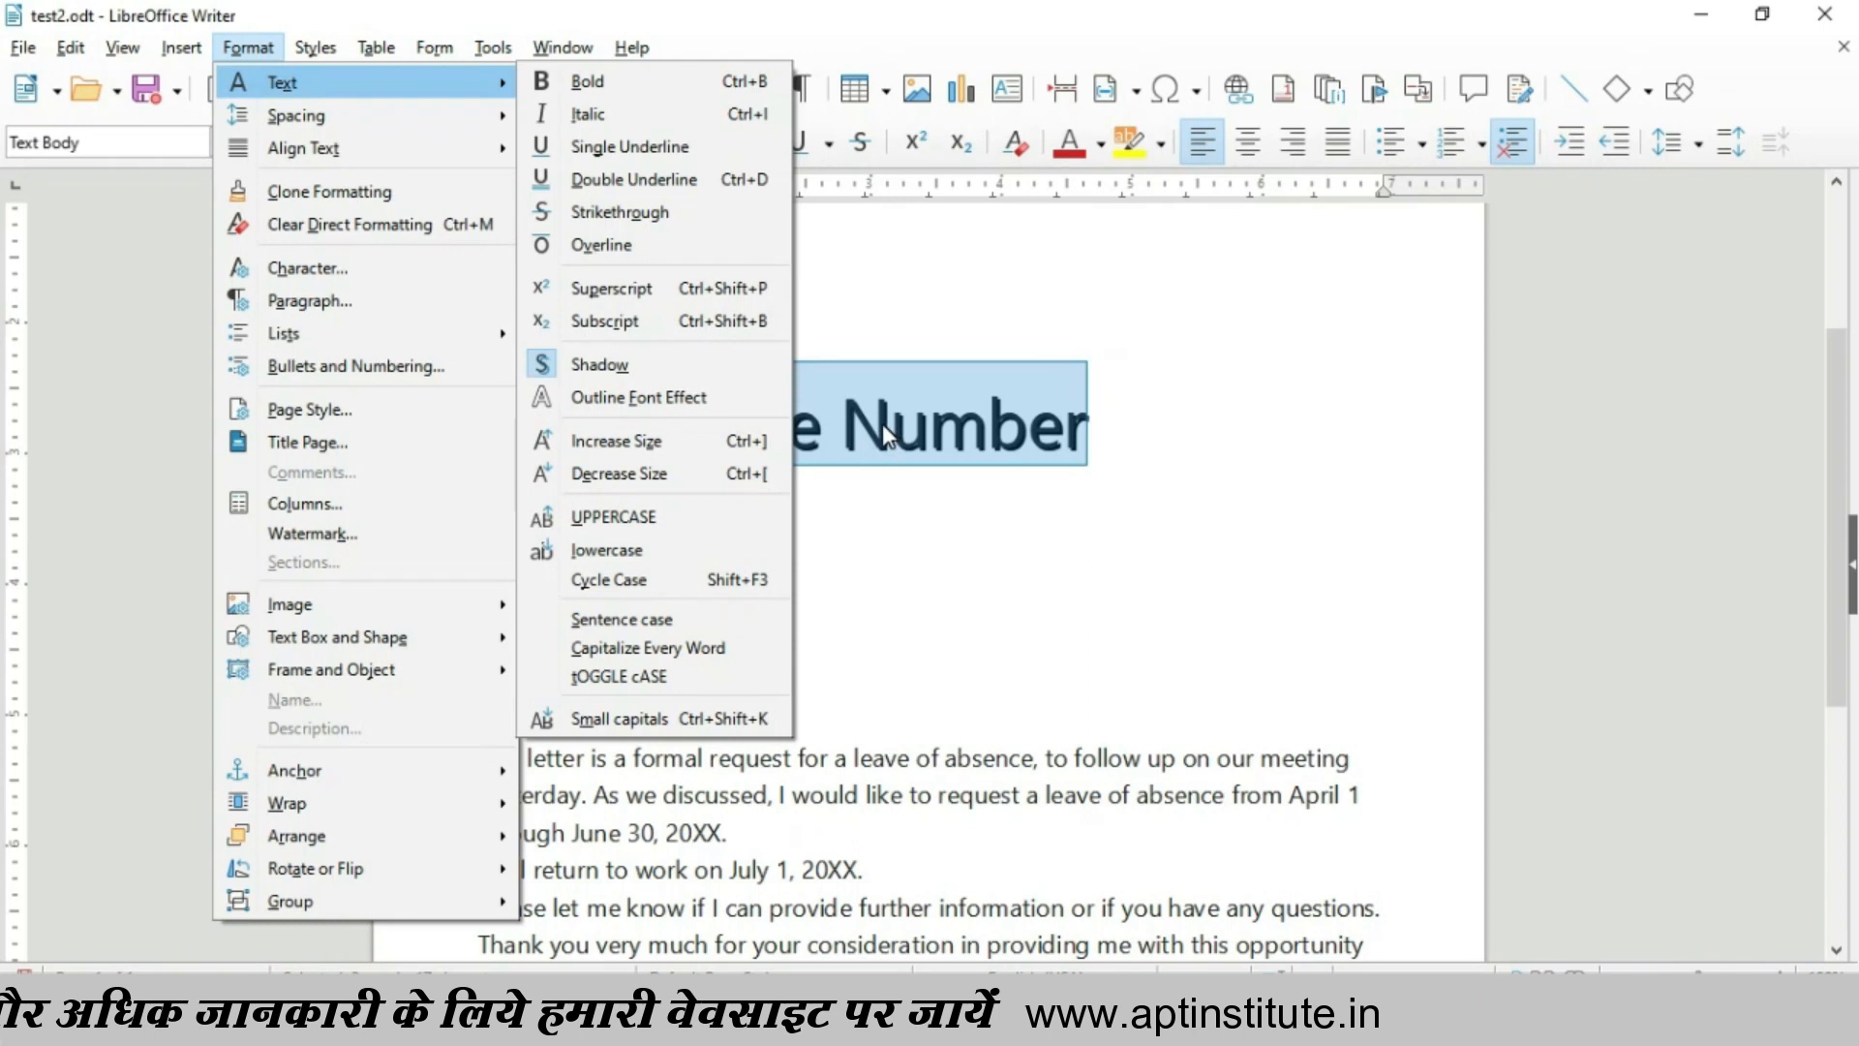
{"action": "left_click", "coordinate": [637, 402]}
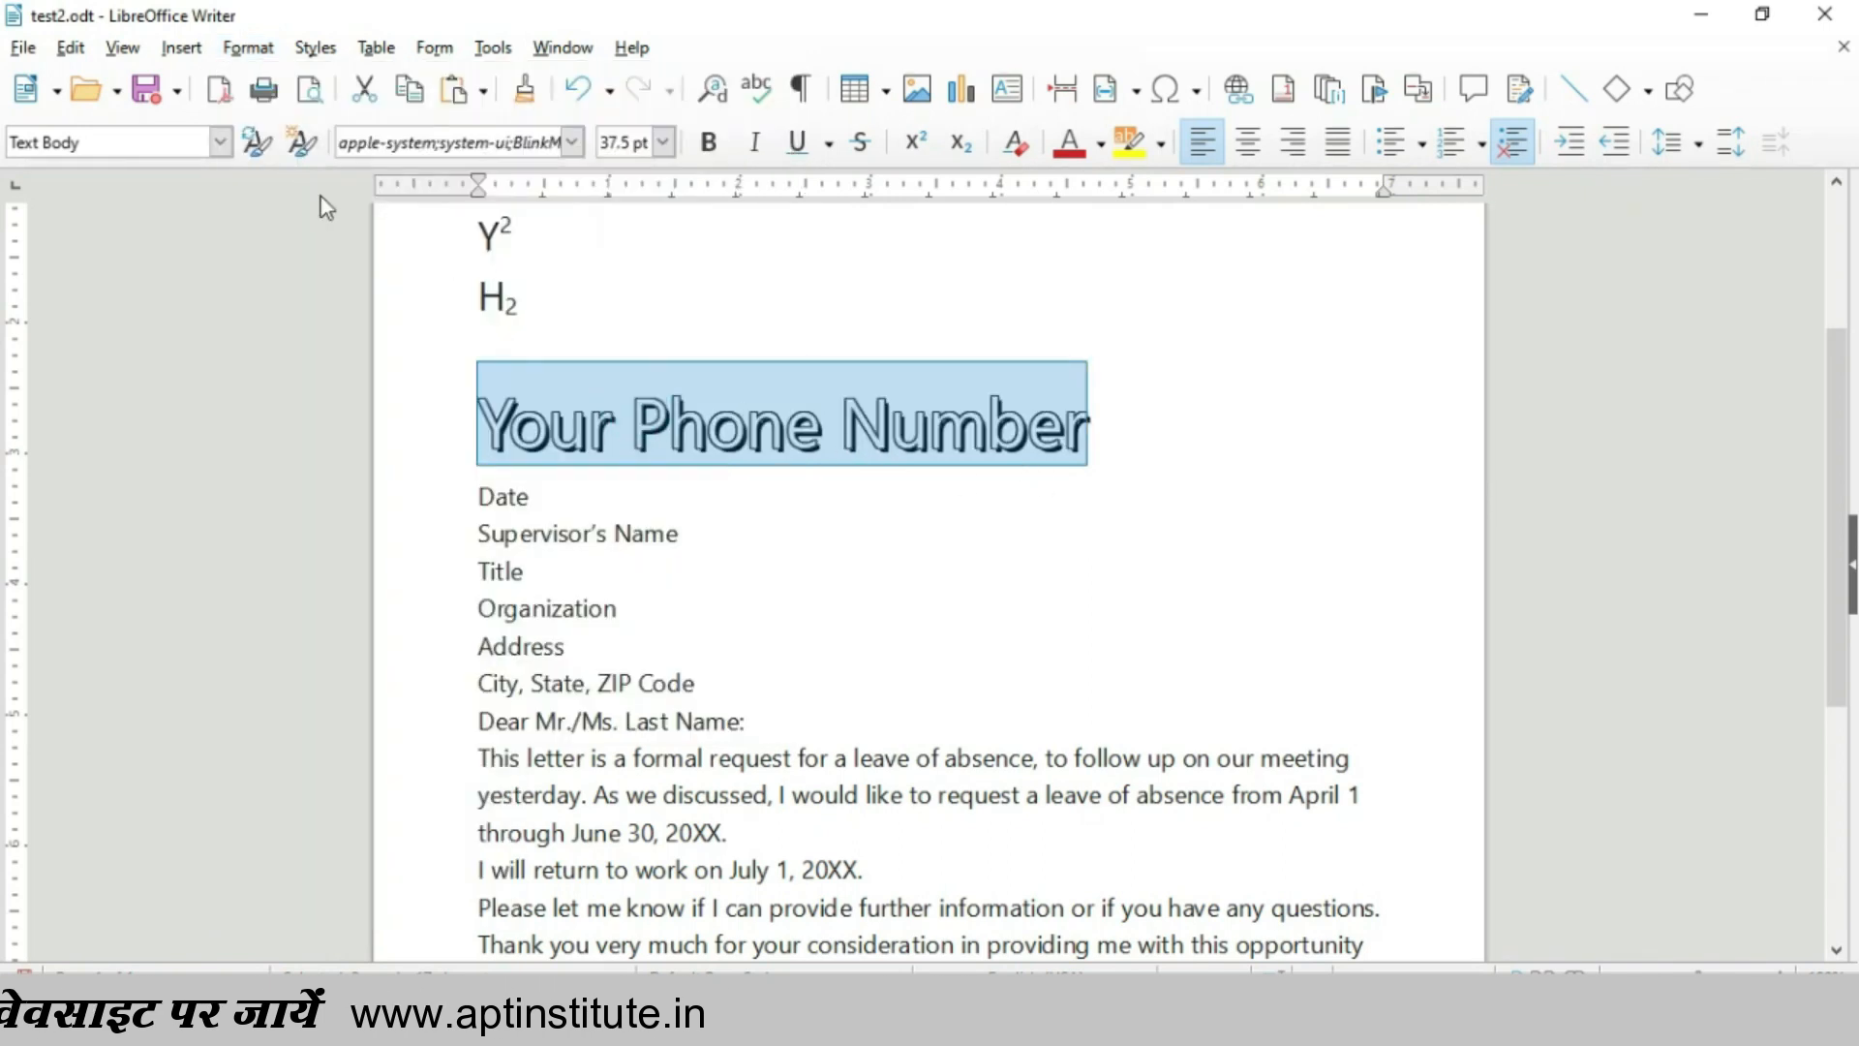
{"action": "left_click", "coordinate": [250, 48]}
{"action": "mouse_move", "coordinate": [420, 83]}
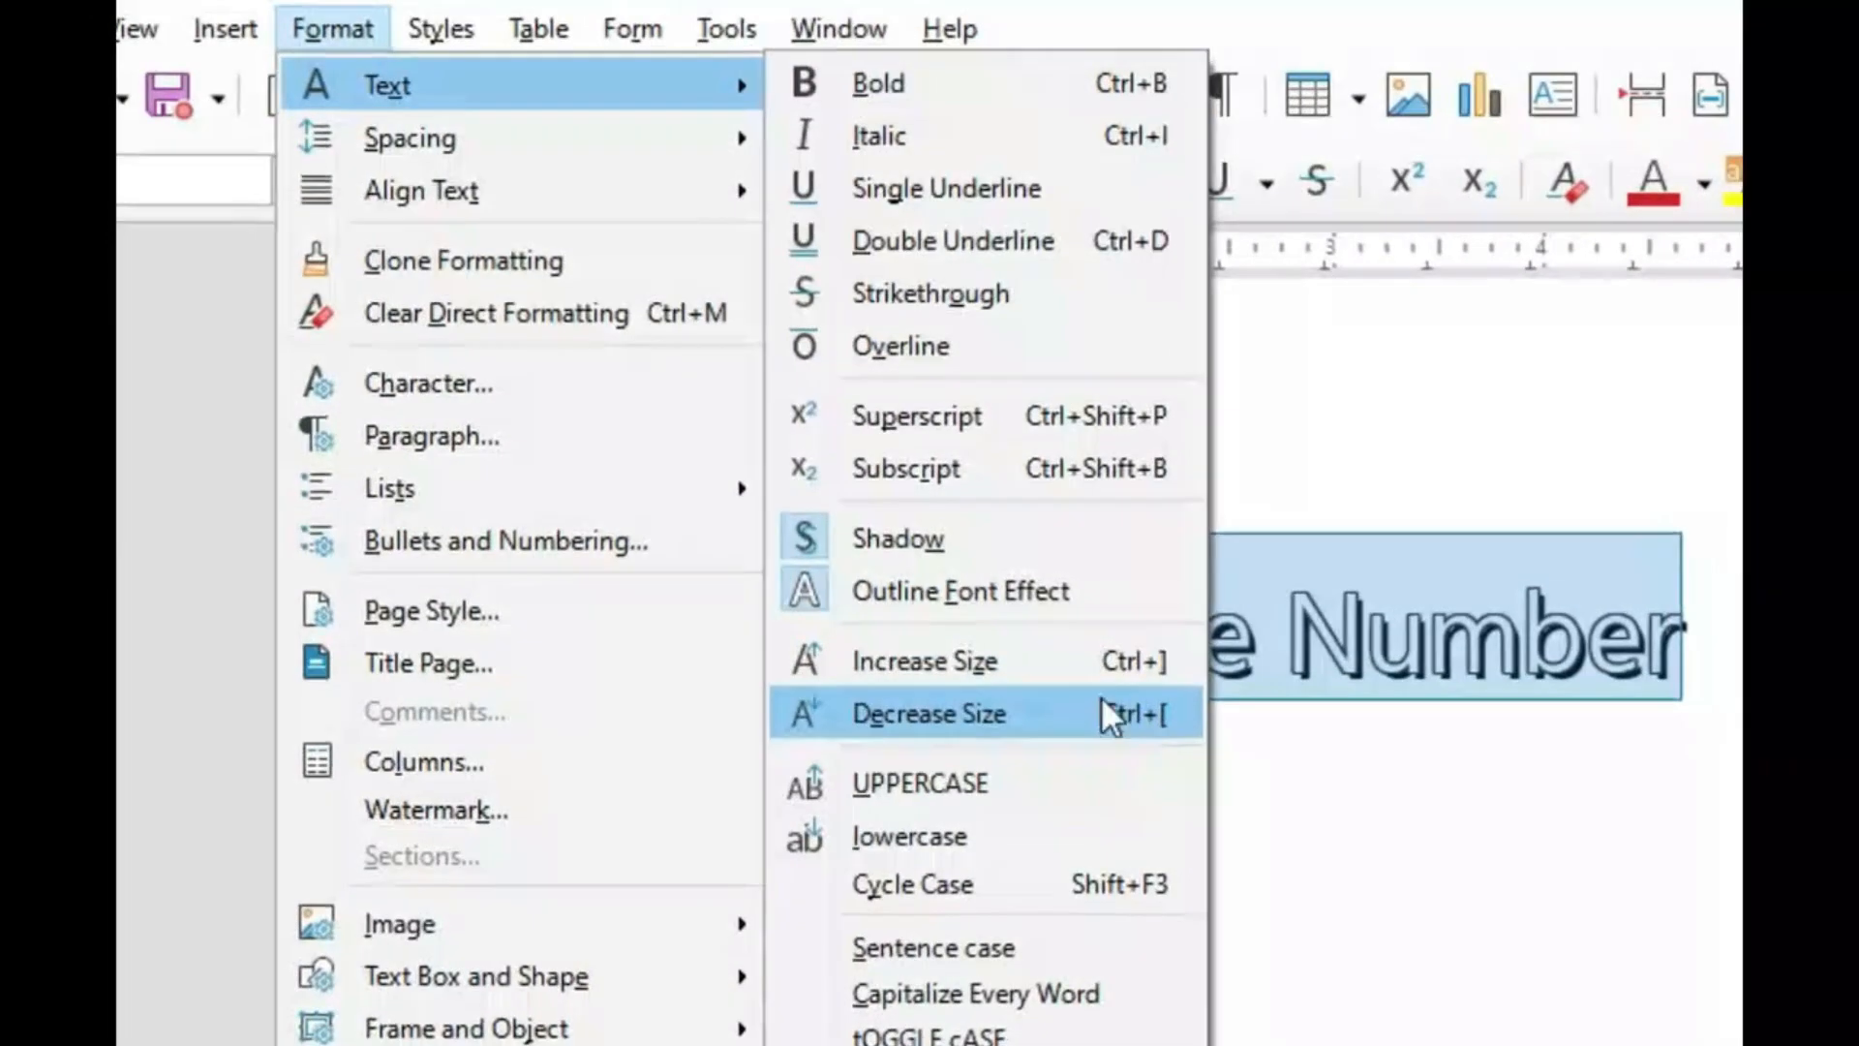
{"action": "left_click", "coordinate": [1497, 857]}
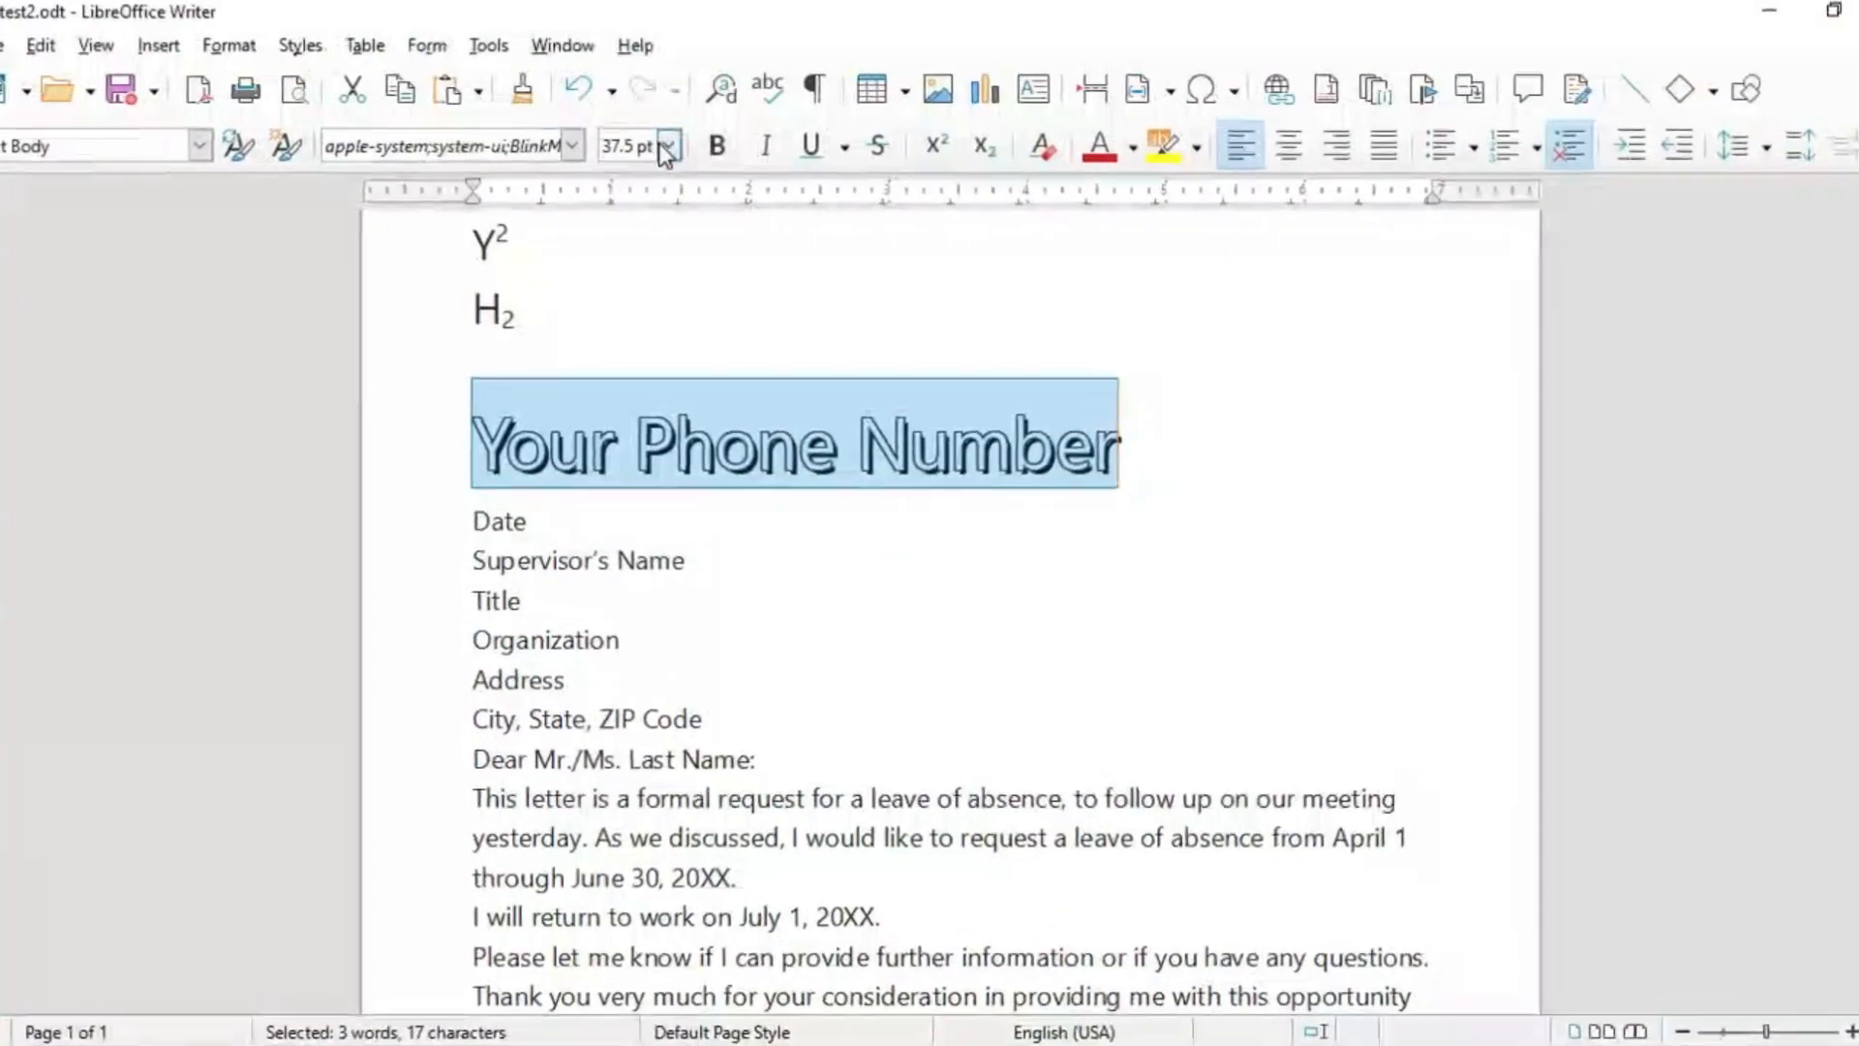
Set the font size of the "Your Phone Number" line first to 36 pt and finally to 54 pt.
{"action": "left_click", "coordinate": [667, 147]}
{"action": "left_click_drag", "start_coordinate": [667, 218], "coordinate": [673, 562]}
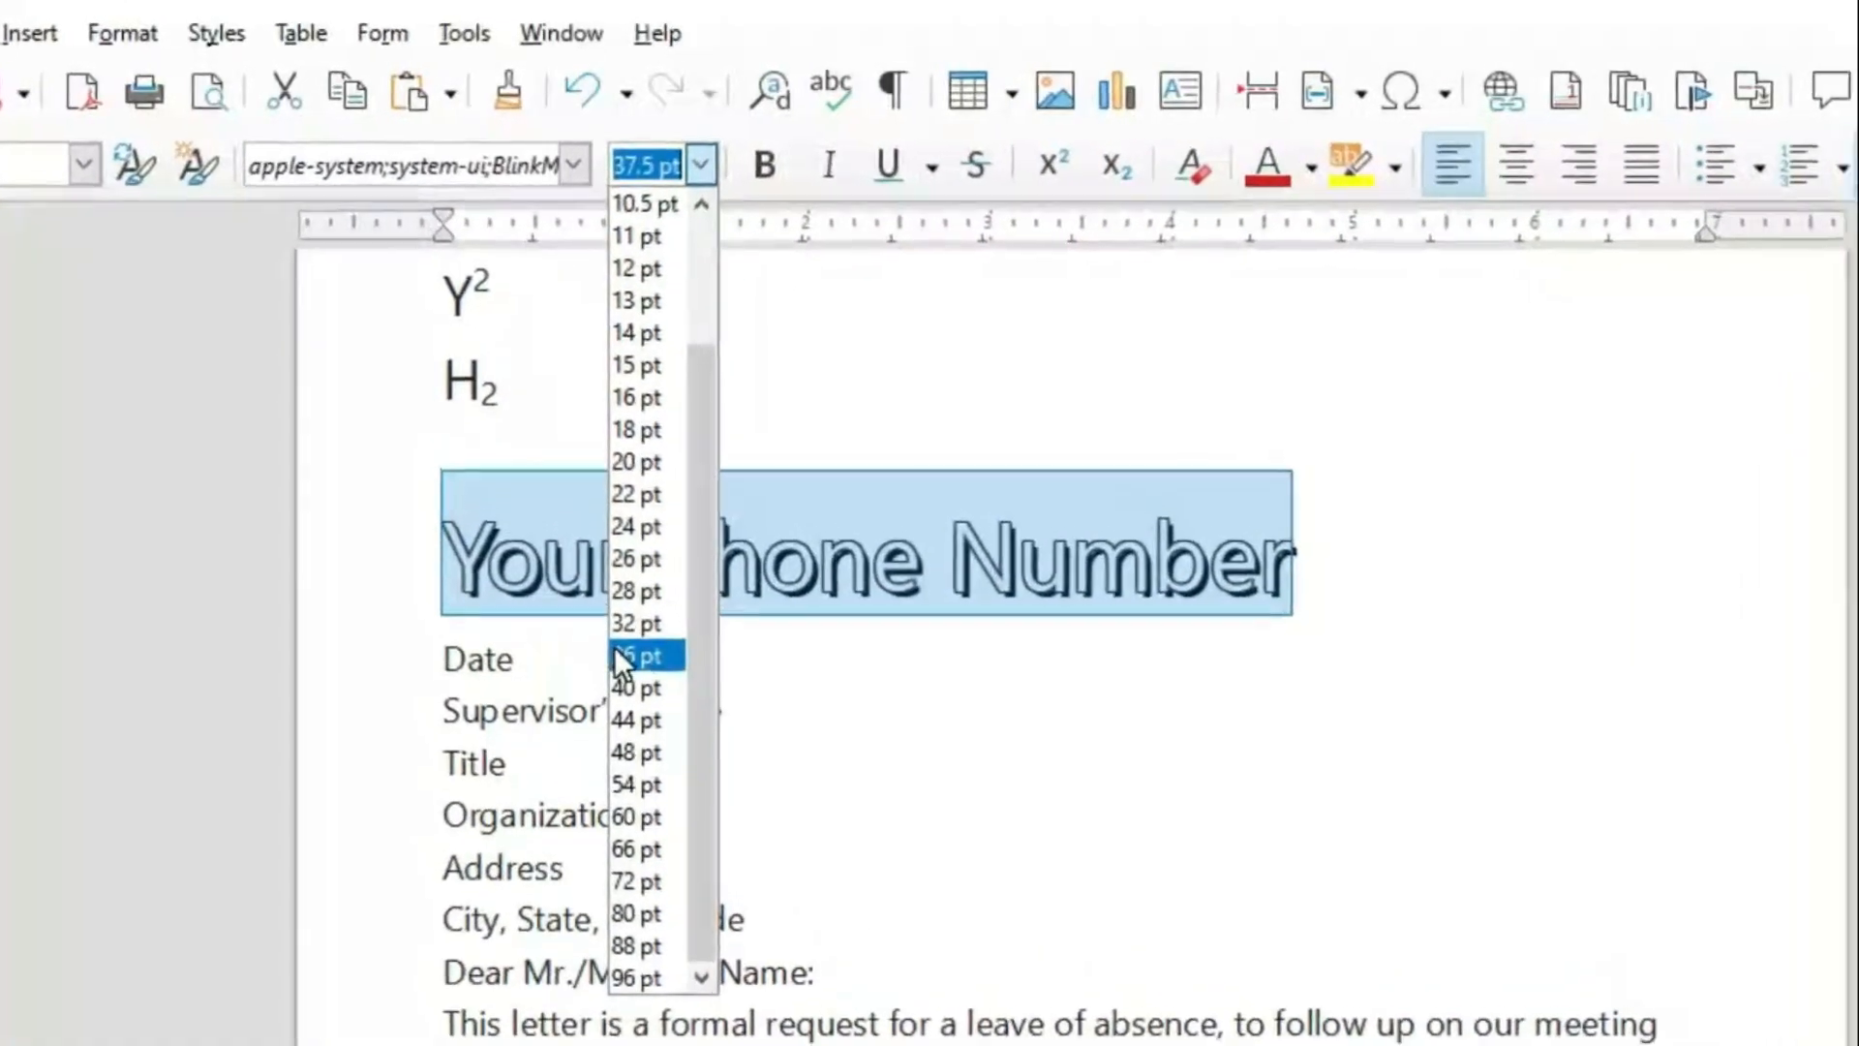
{"action": "left_click", "coordinate": [620, 655]}
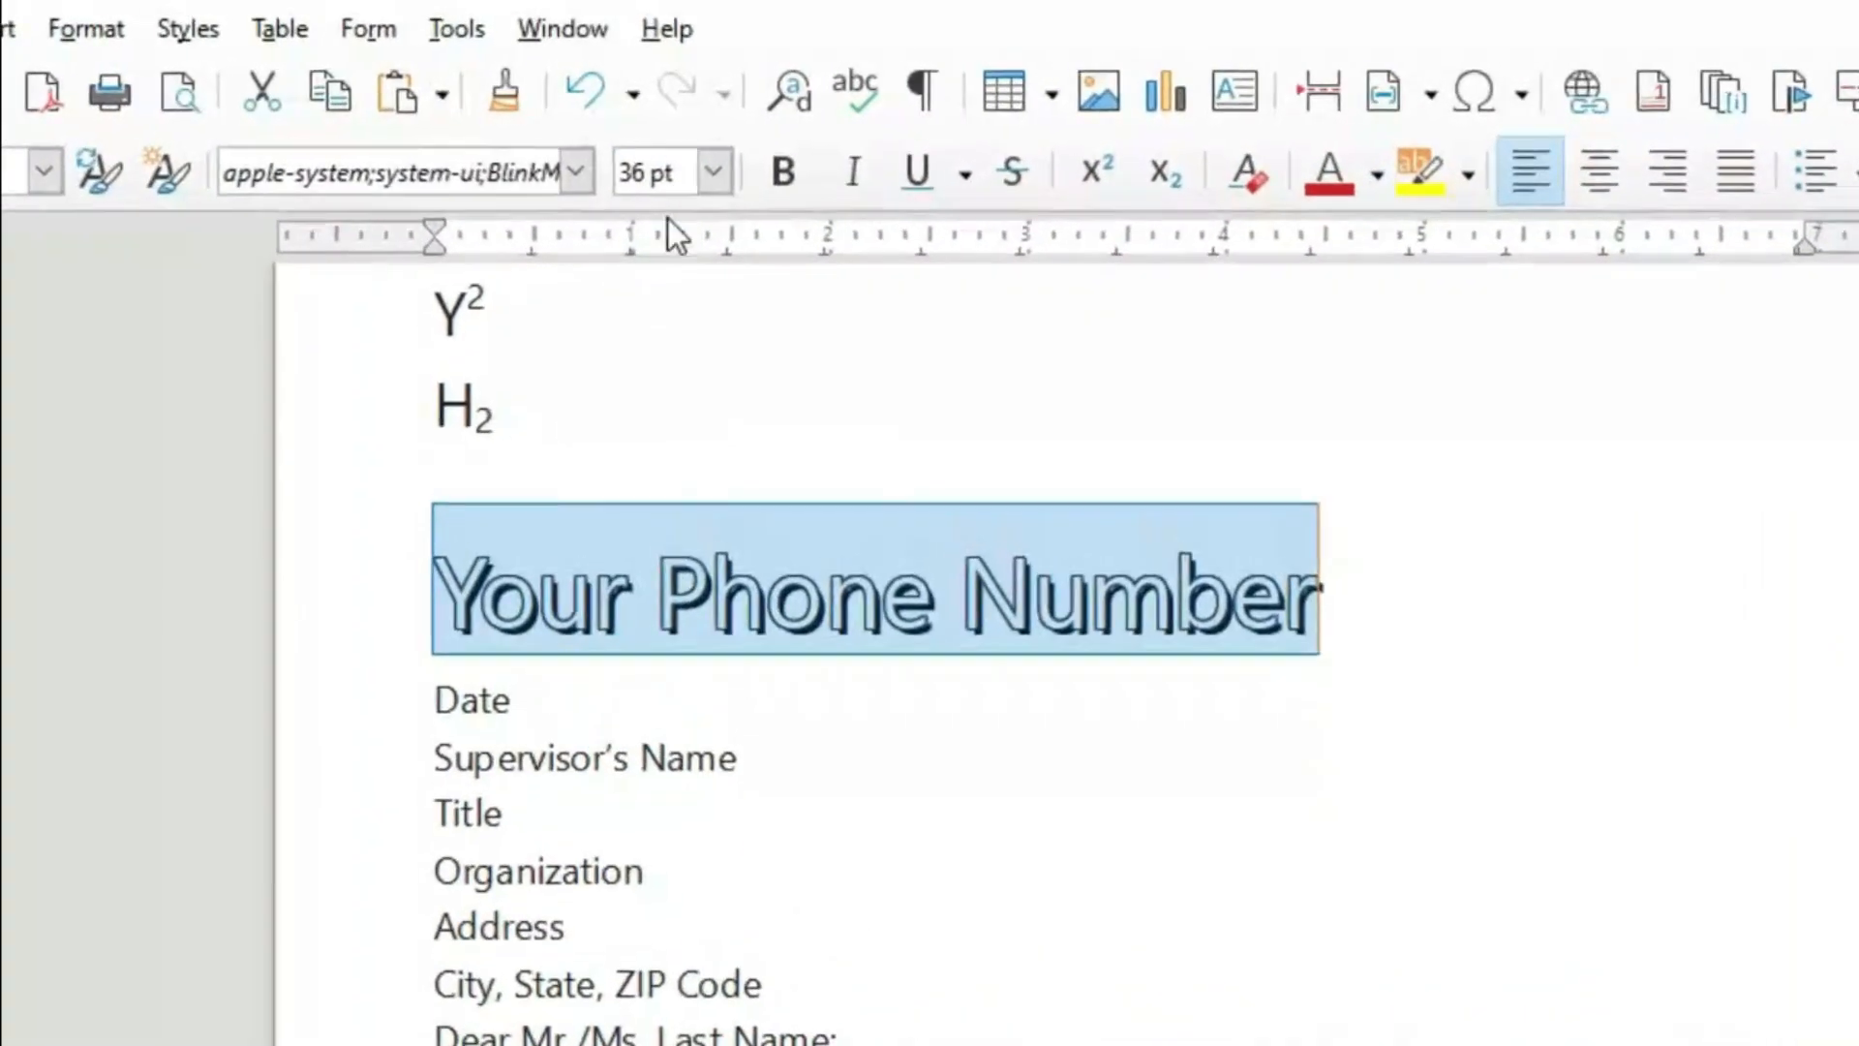
{"action": "left_click", "coordinate": [700, 166]}
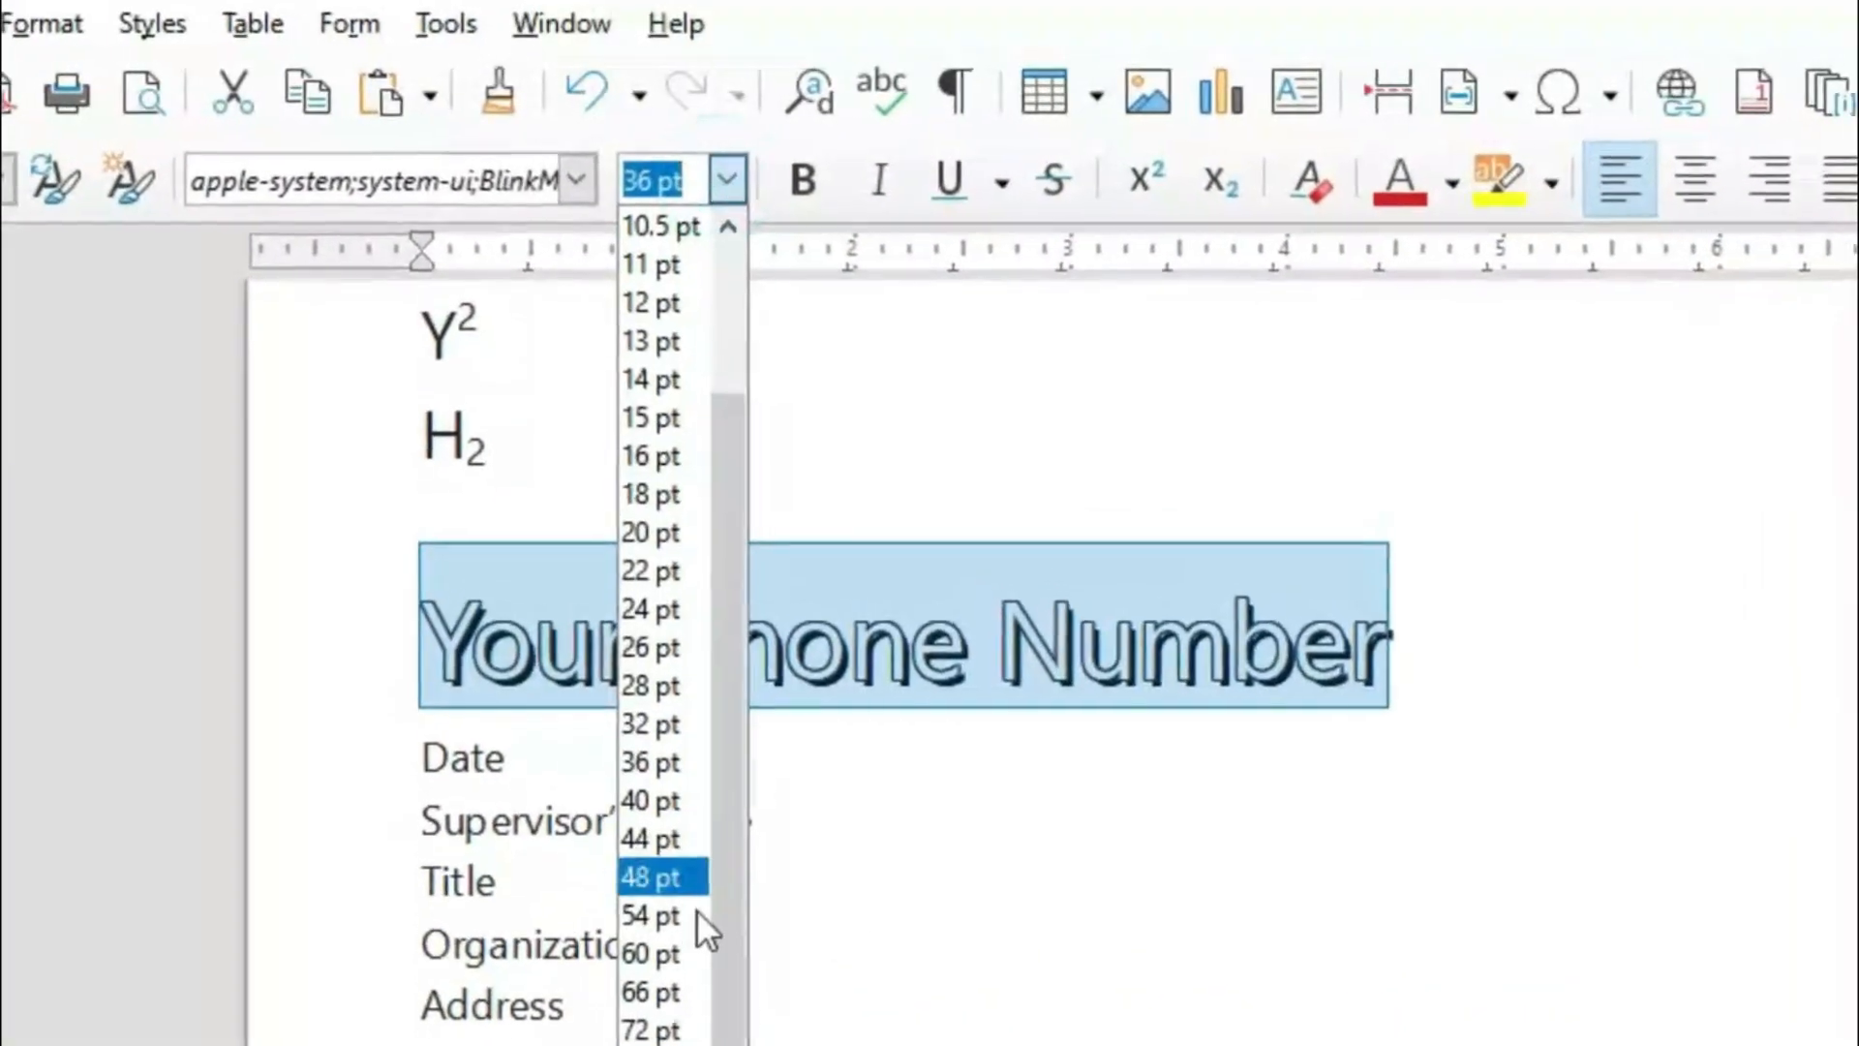
{"action": "left_click", "coordinate": [698, 915]}
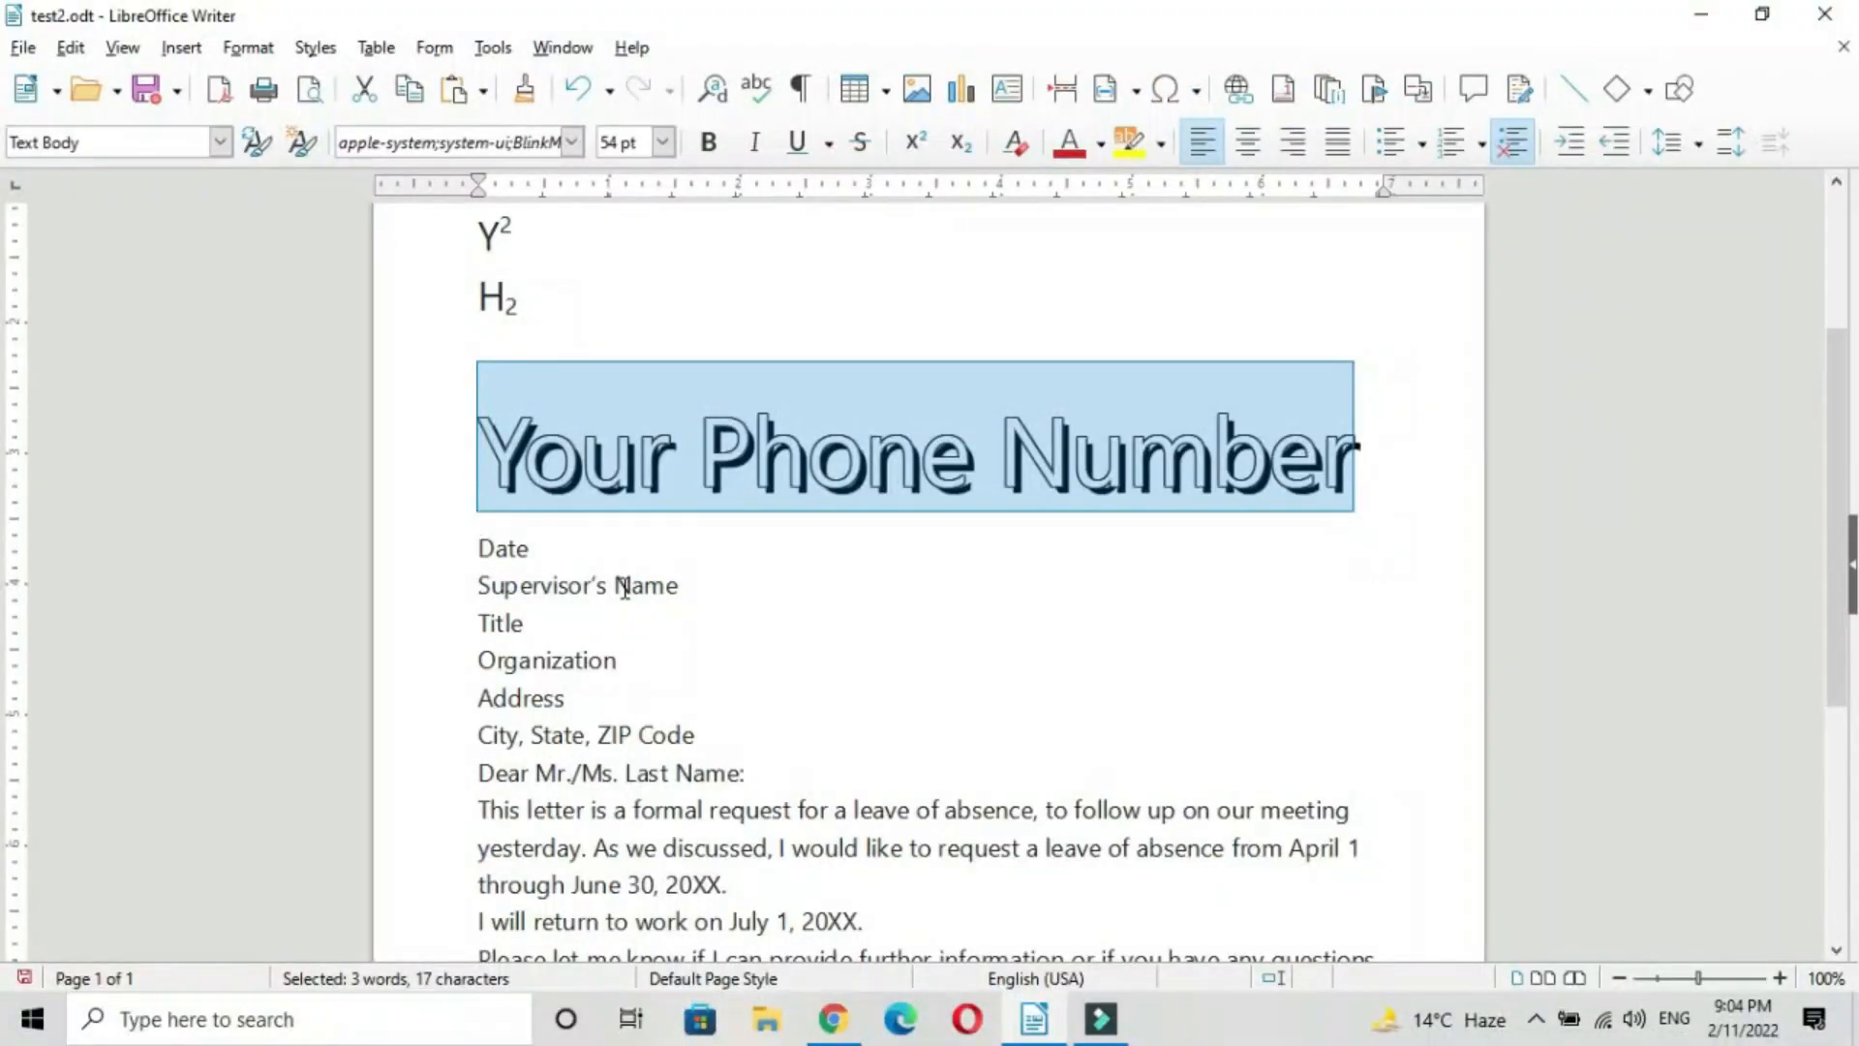
Increase the "Your Phone Number" text by one size step to 56 pt and decrease it stepwise to 40 pt.
{"action": "key", "text": "ctrl+bracketright"}
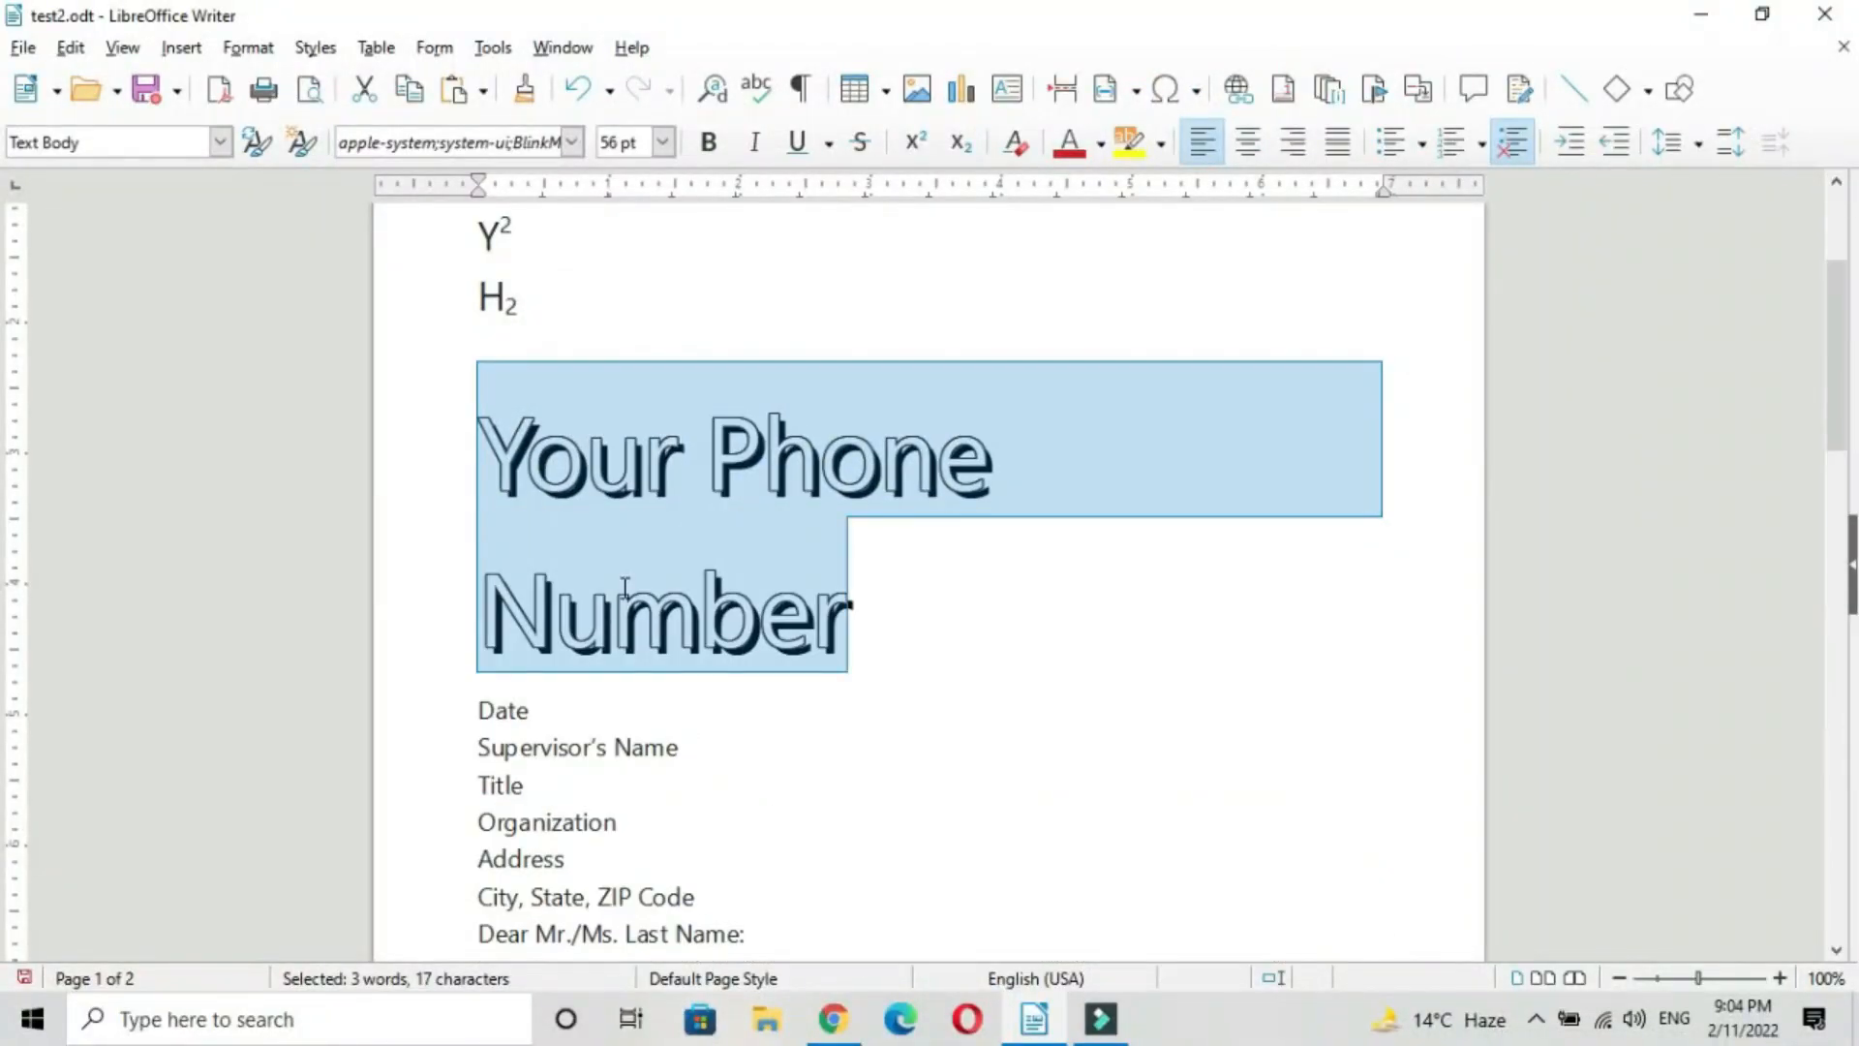
{"action": "key", "text": "ctrl+bracketleft"}
{"action": "key", "text": "ctrl+bracketleft"}
{"action": "key", "text": "ctrl+bracketleft"}
{"action": "key", "text": "ctrl+bracketleft"}
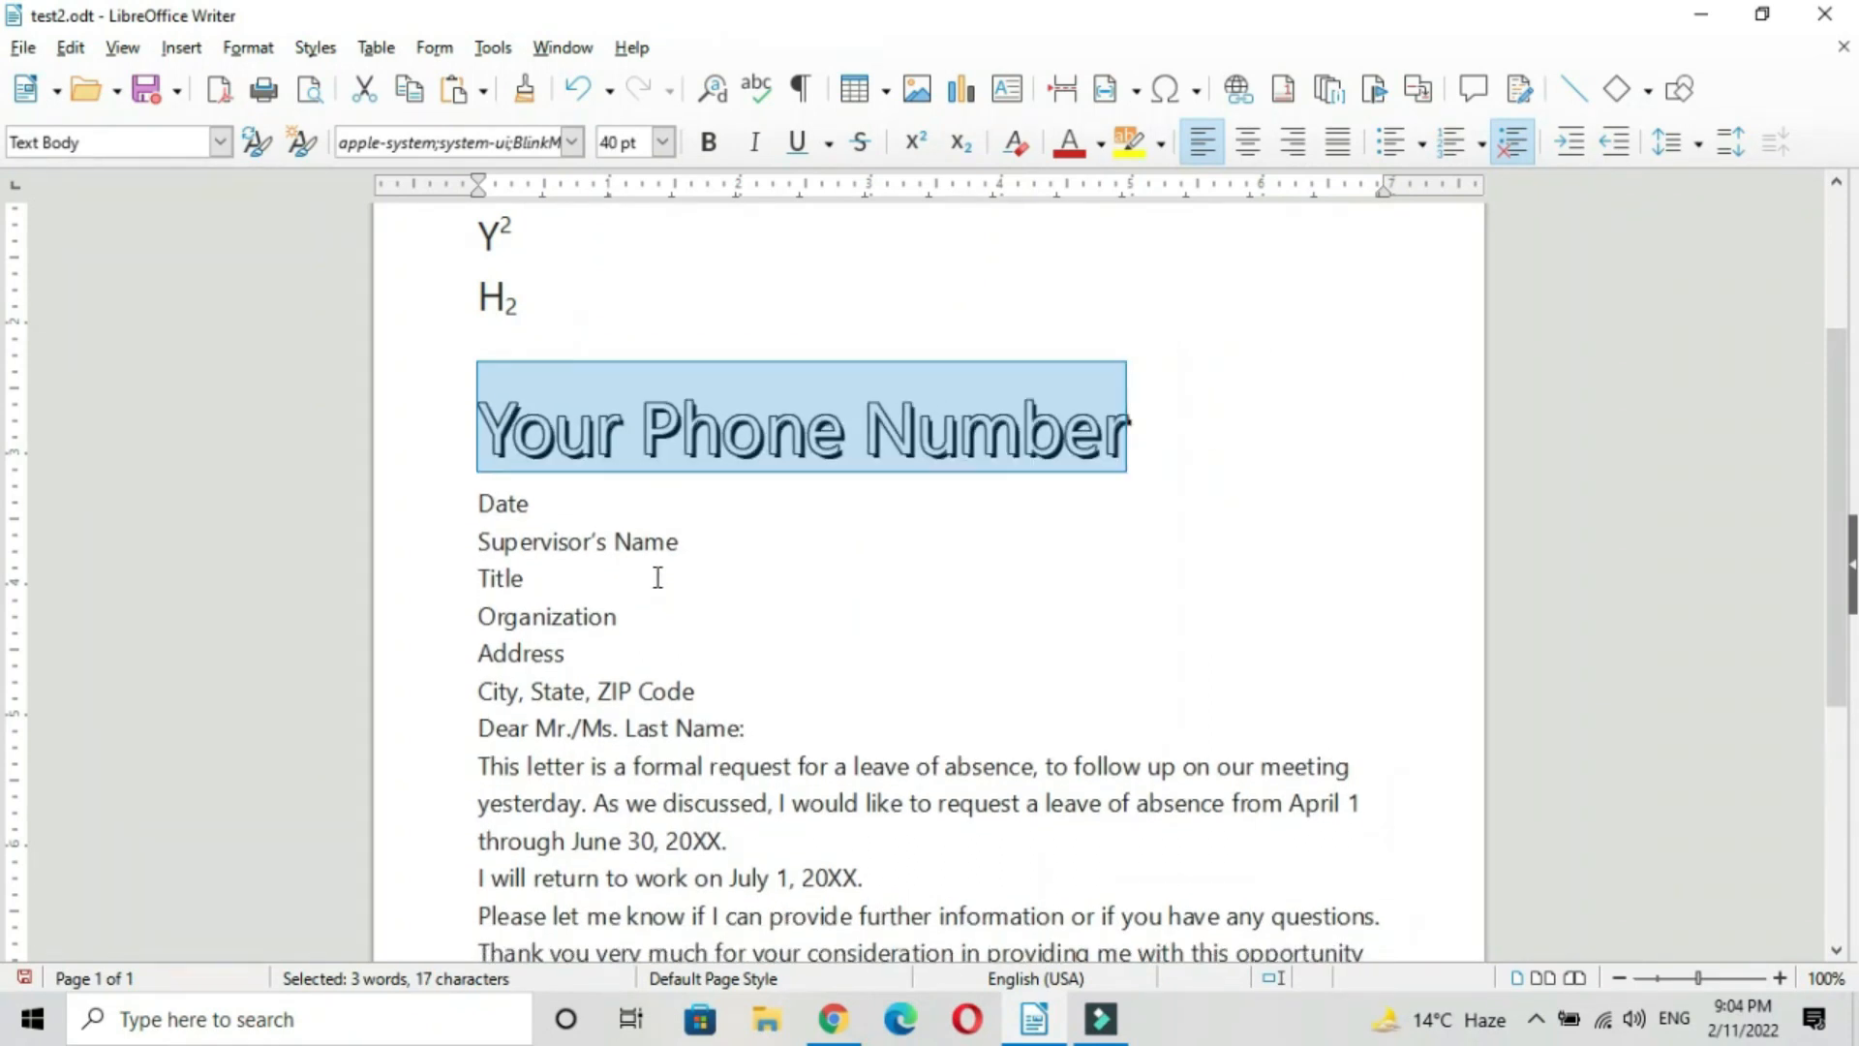
Convert the lines from "Date" through "Address" to UPPERCASE.
{"action": "left_click", "coordinate": [248, 48]}
{"action": "mouse_move", "coordinate": [269, 58]}
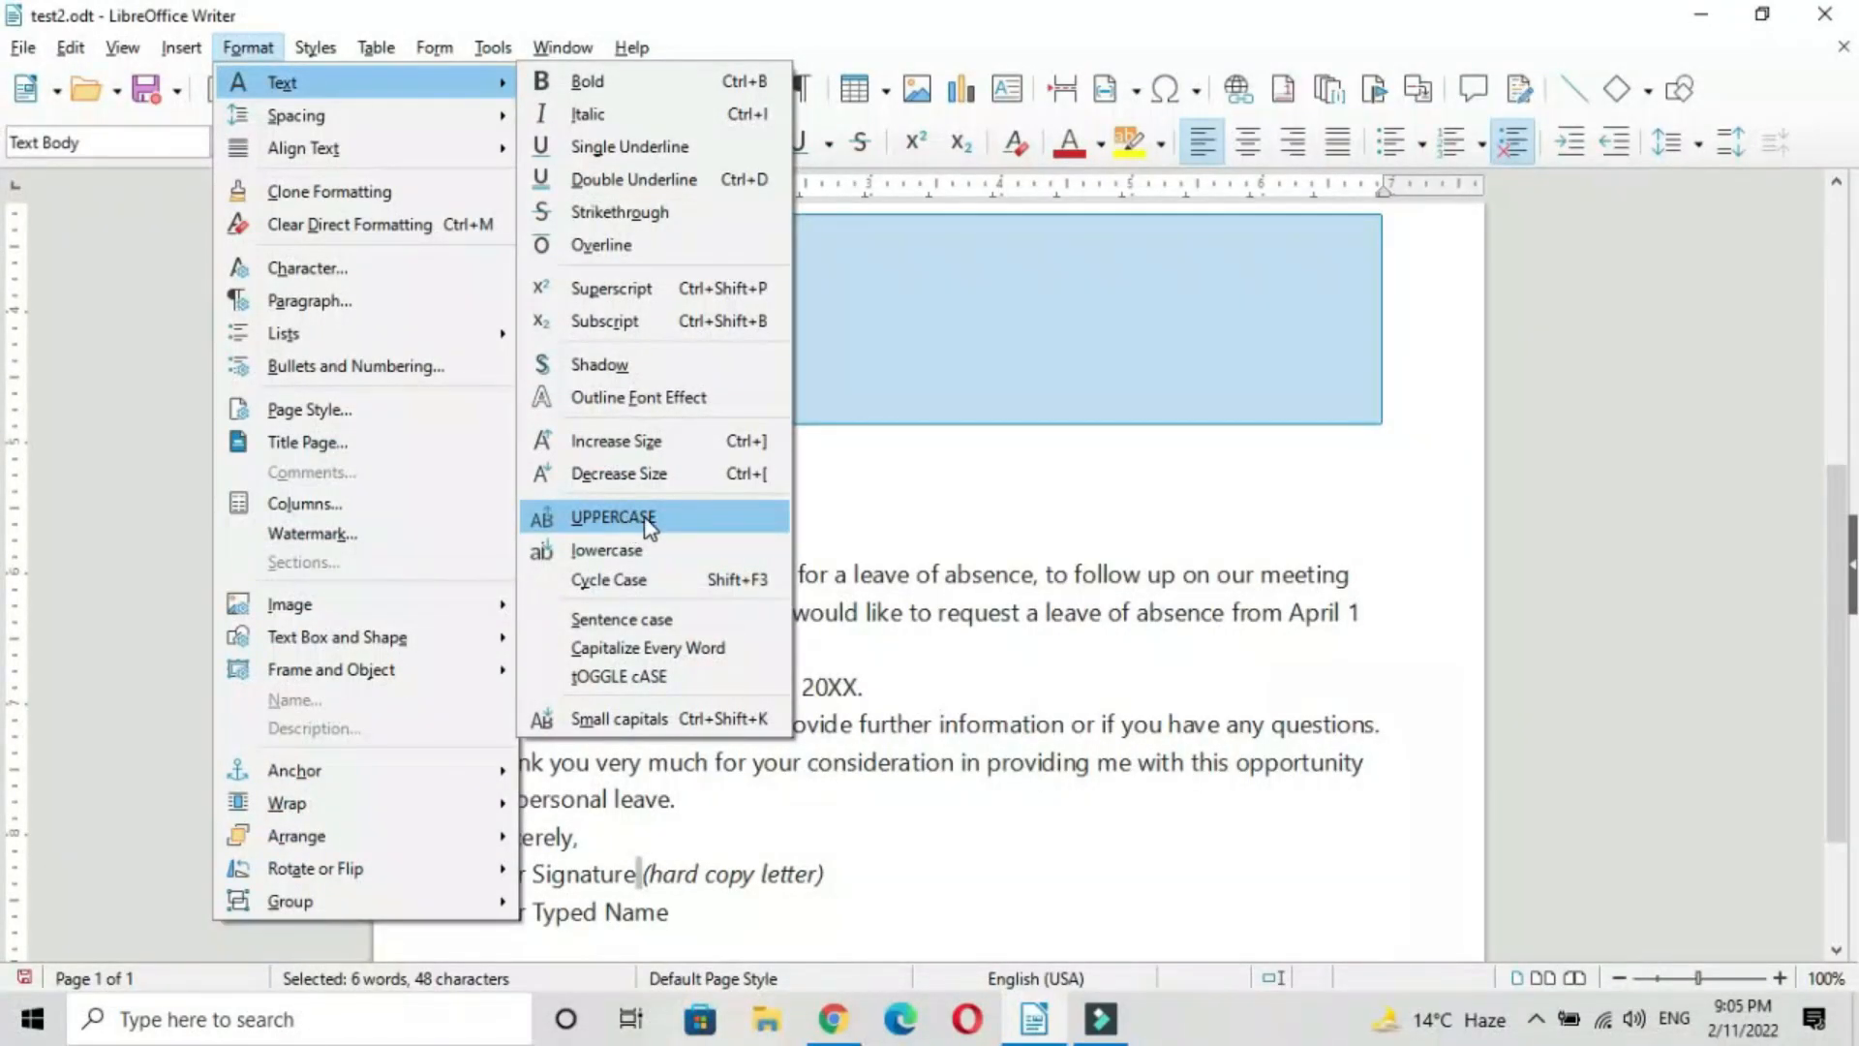
{"action": "left_click", "coordinate": [585, 518]}
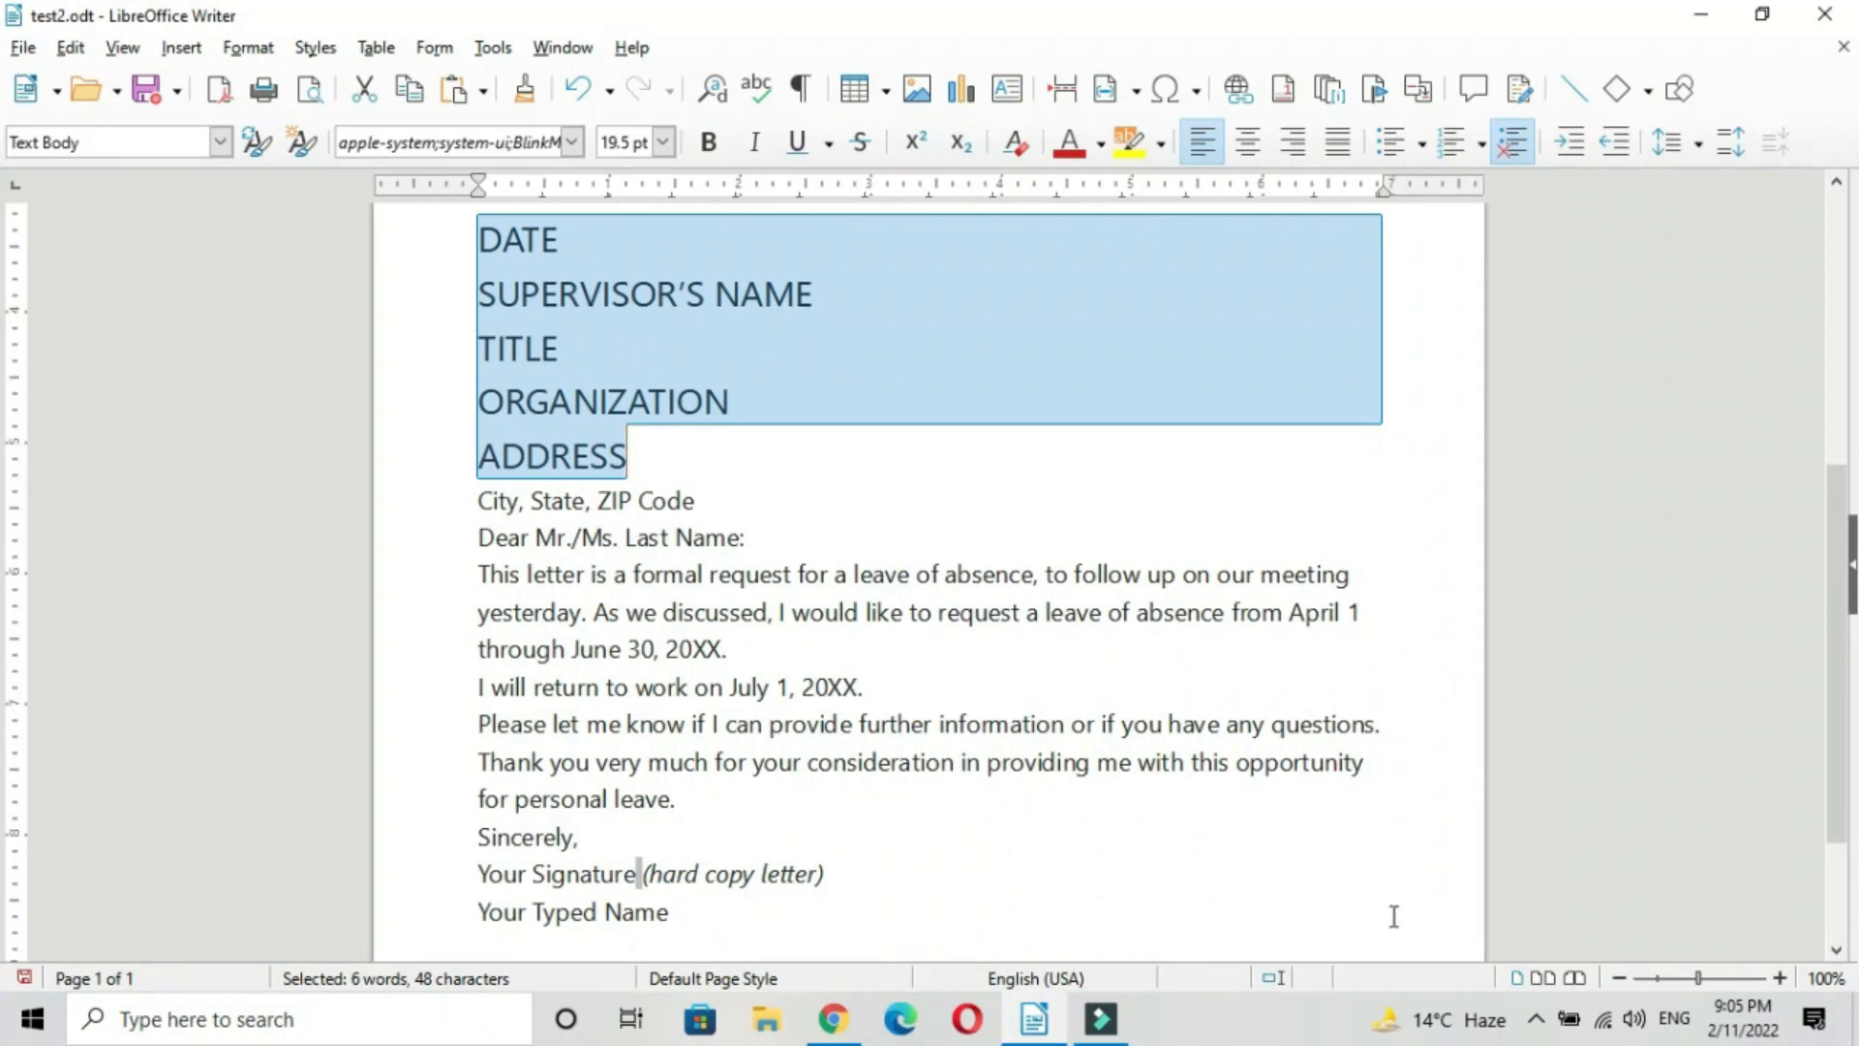
Convert the lines from "Date" through "Address" to lowercase.
{"action": "left_click", "coordinate": [248, 47]}
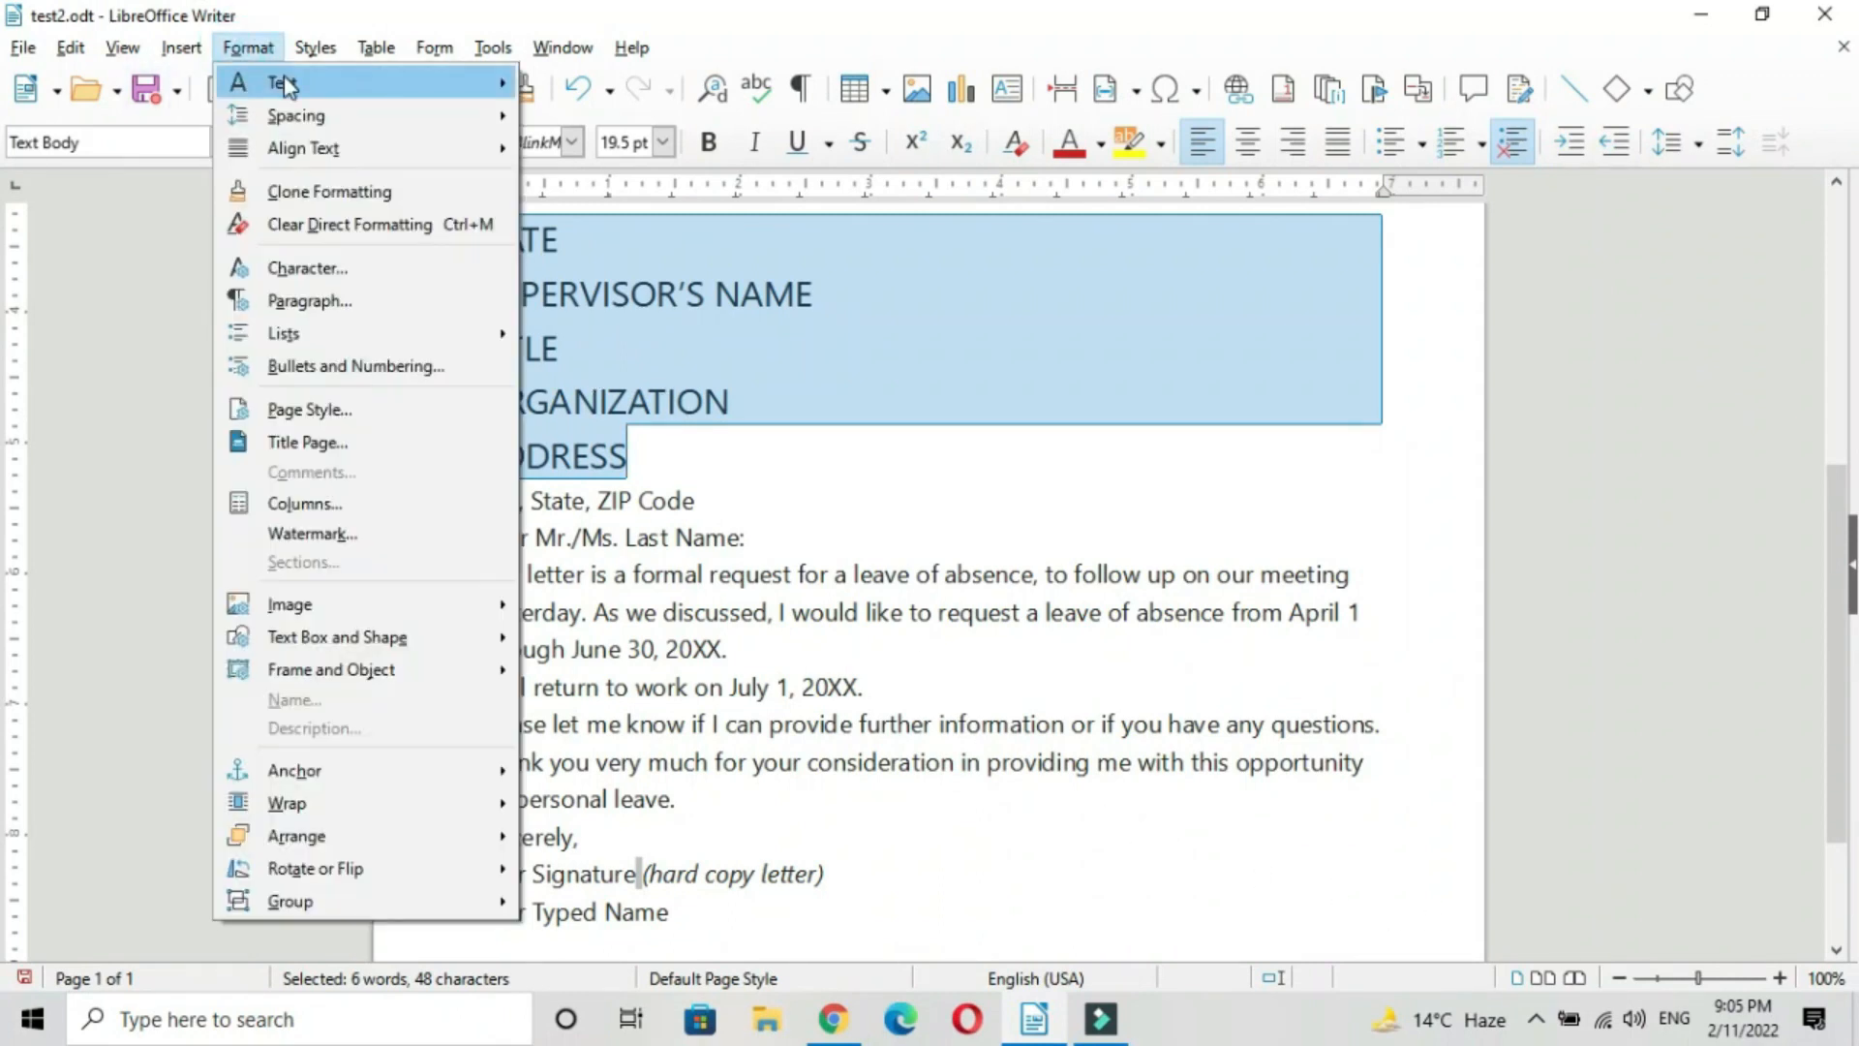
{"action": "mouse_move", "coordinate": [274, 82]}
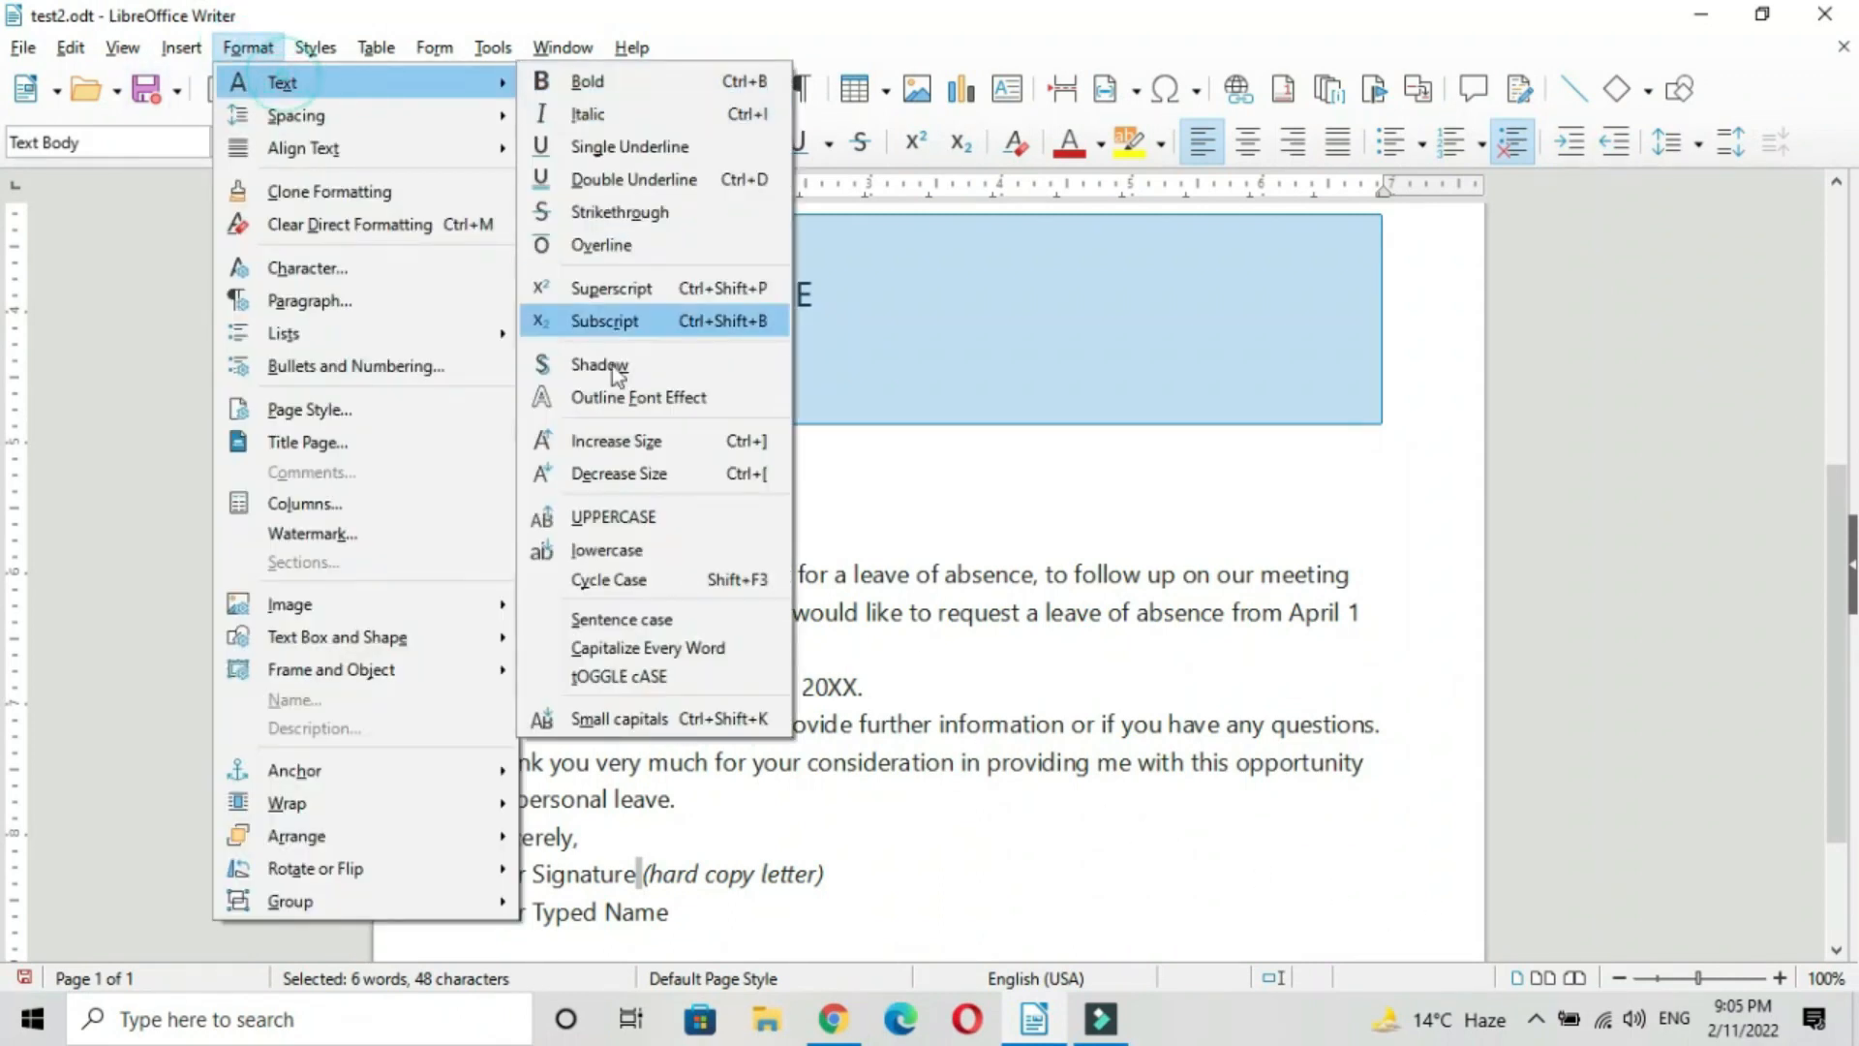
{"action": "left_click", "coordinate": [620, 550]}
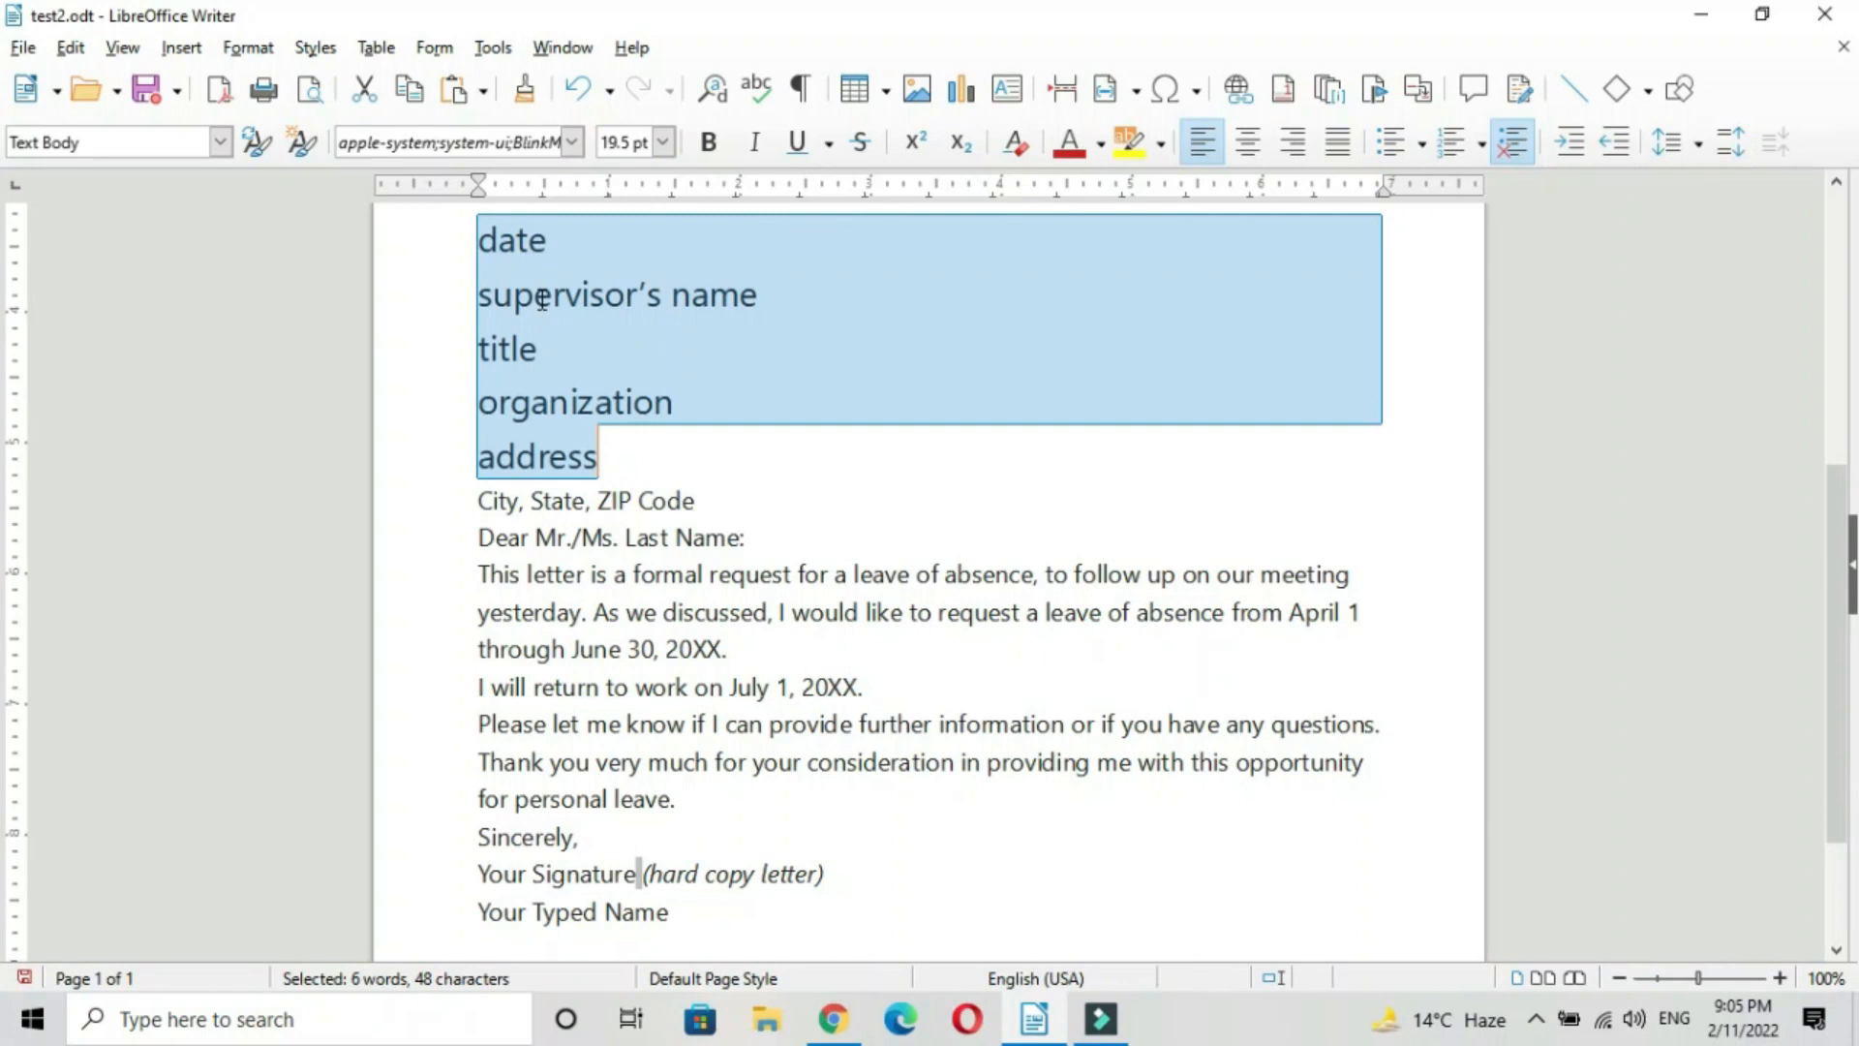
Cycle the case of the lines from "Date" through "Address" so each word starts with a capital.
{"action": "left_click", "coordinate": [269, 54]}
{"action": "mouse_move", "coordinate": [260, 84]}
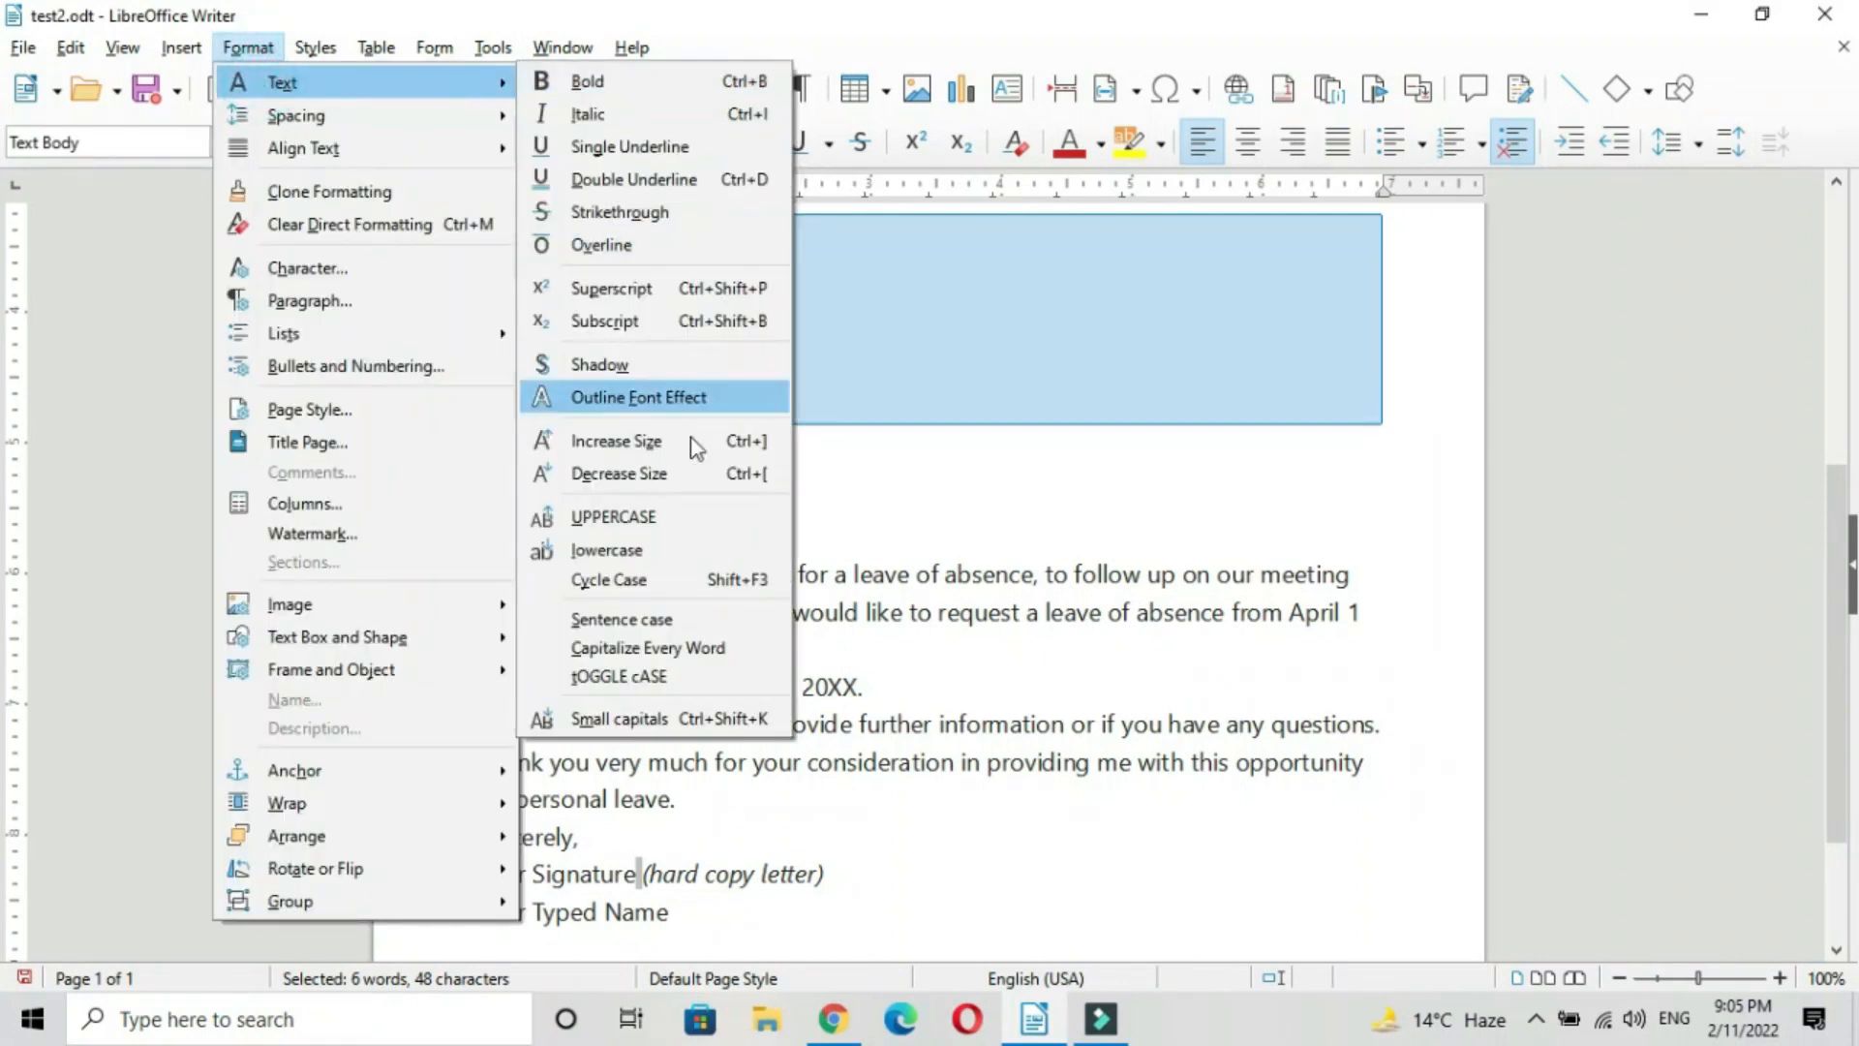
{"action": "left_click", "coordinate": [654, 581]}
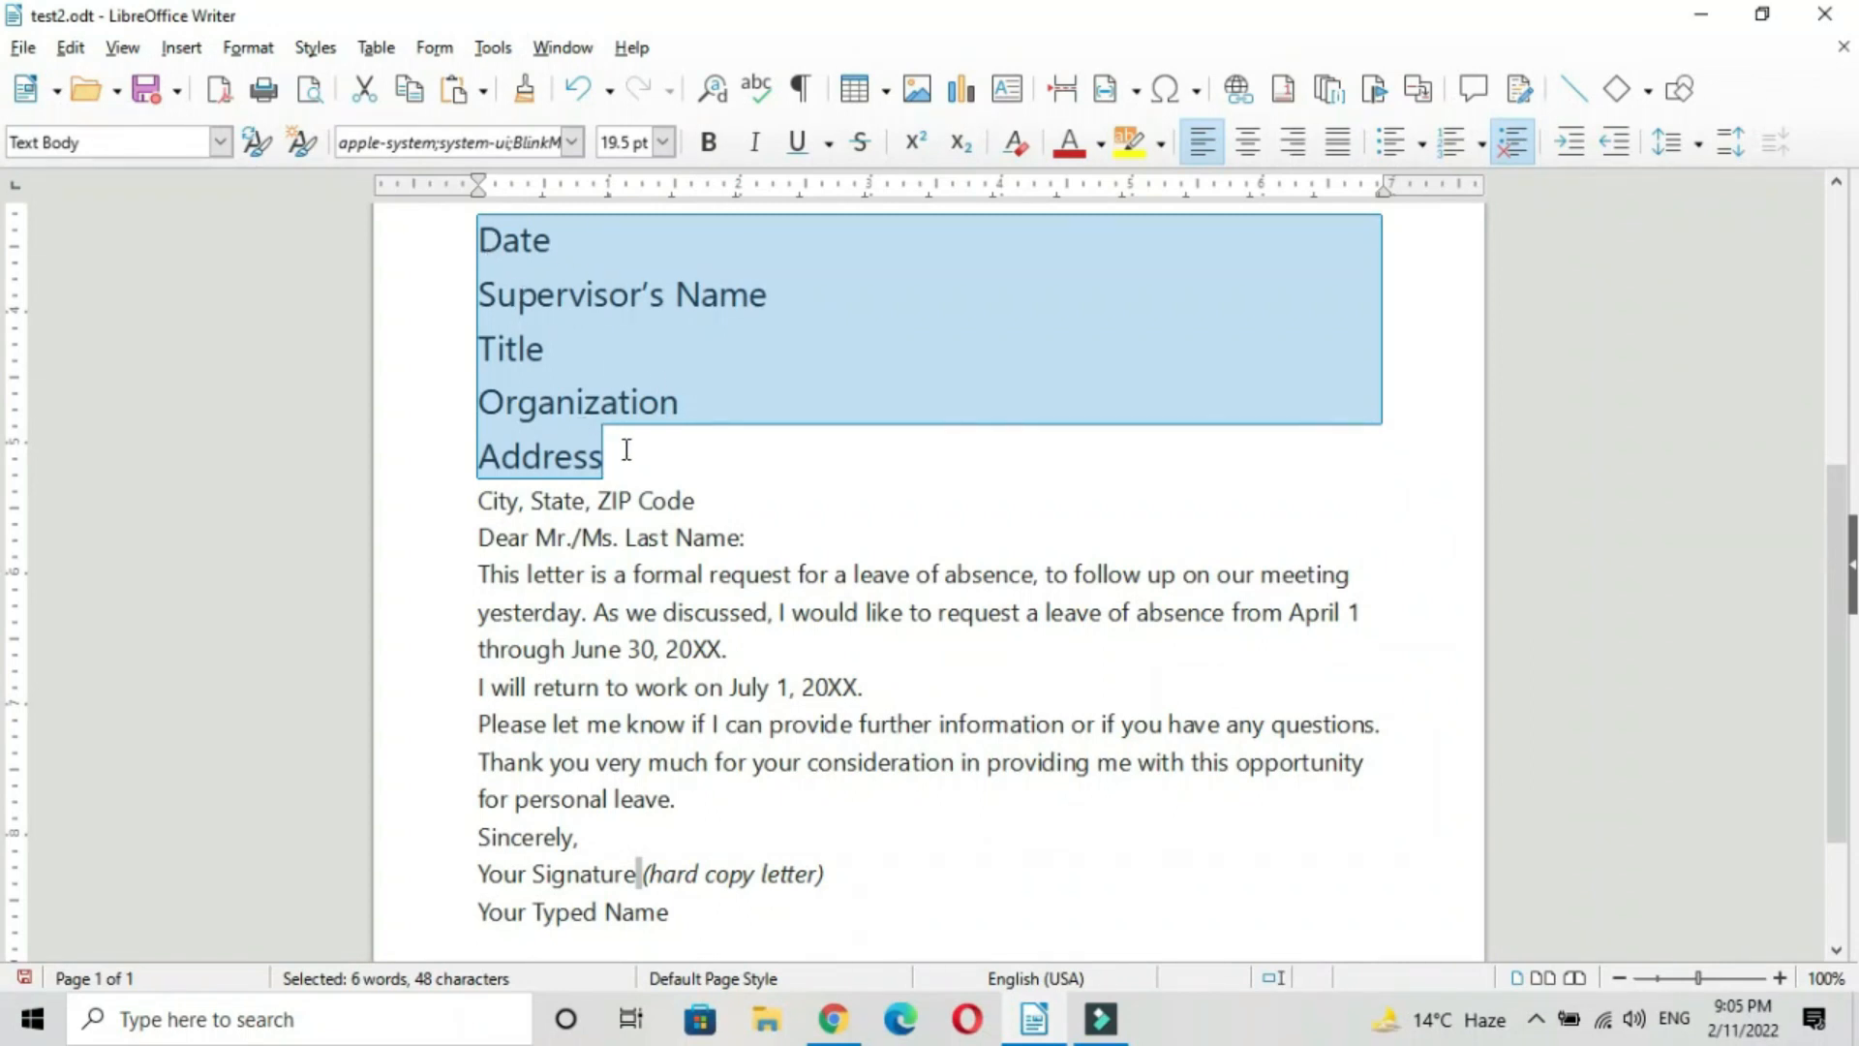
Apply Sentence case to the lines from "Date" through "Address".
{"action": "left_click", "coordinate": [248, 47]}
{"action": "left_click", "coordinate": [281, 83]}
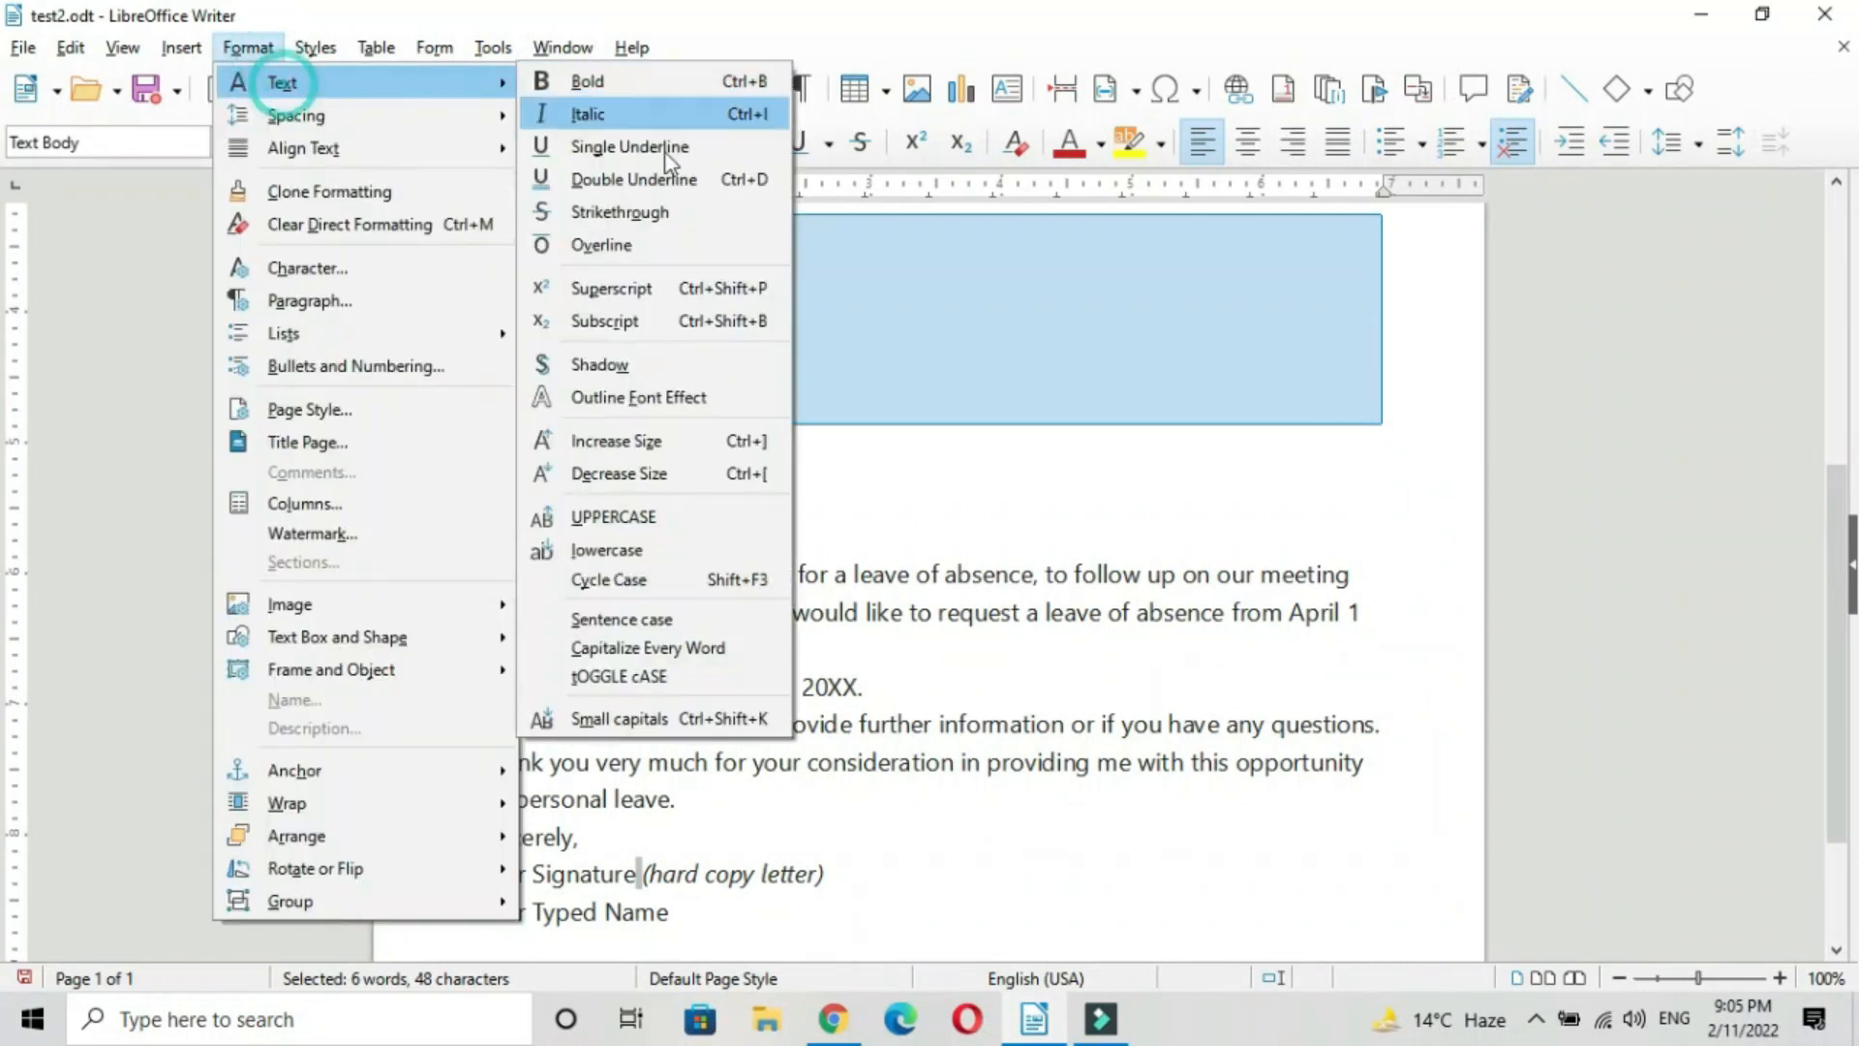
{"action": "left_click", "coordinate": [620, 620]}
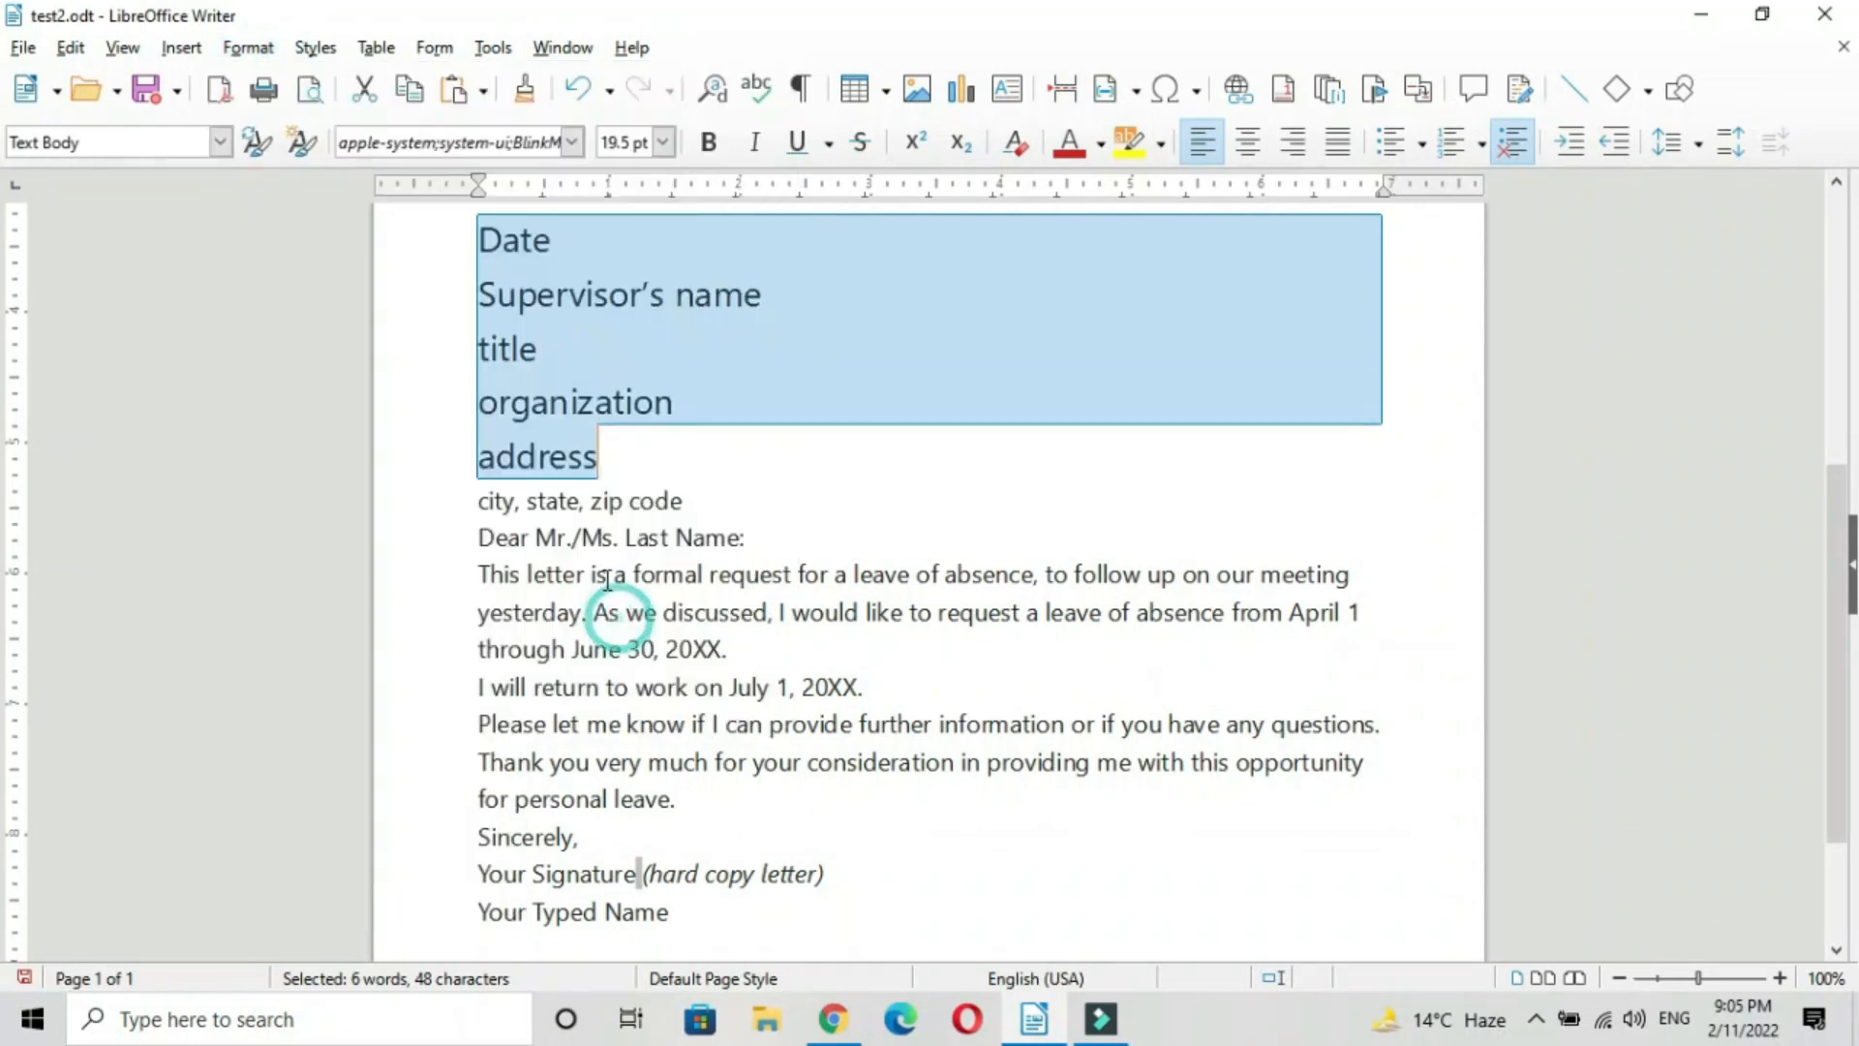
Join the supervisor's name, title, organization and address lines into one line and capitalize every word in it.
{"action": "left_click_drag", "start_coordinate": [477, 293], "coordinate": [1083, 315]}
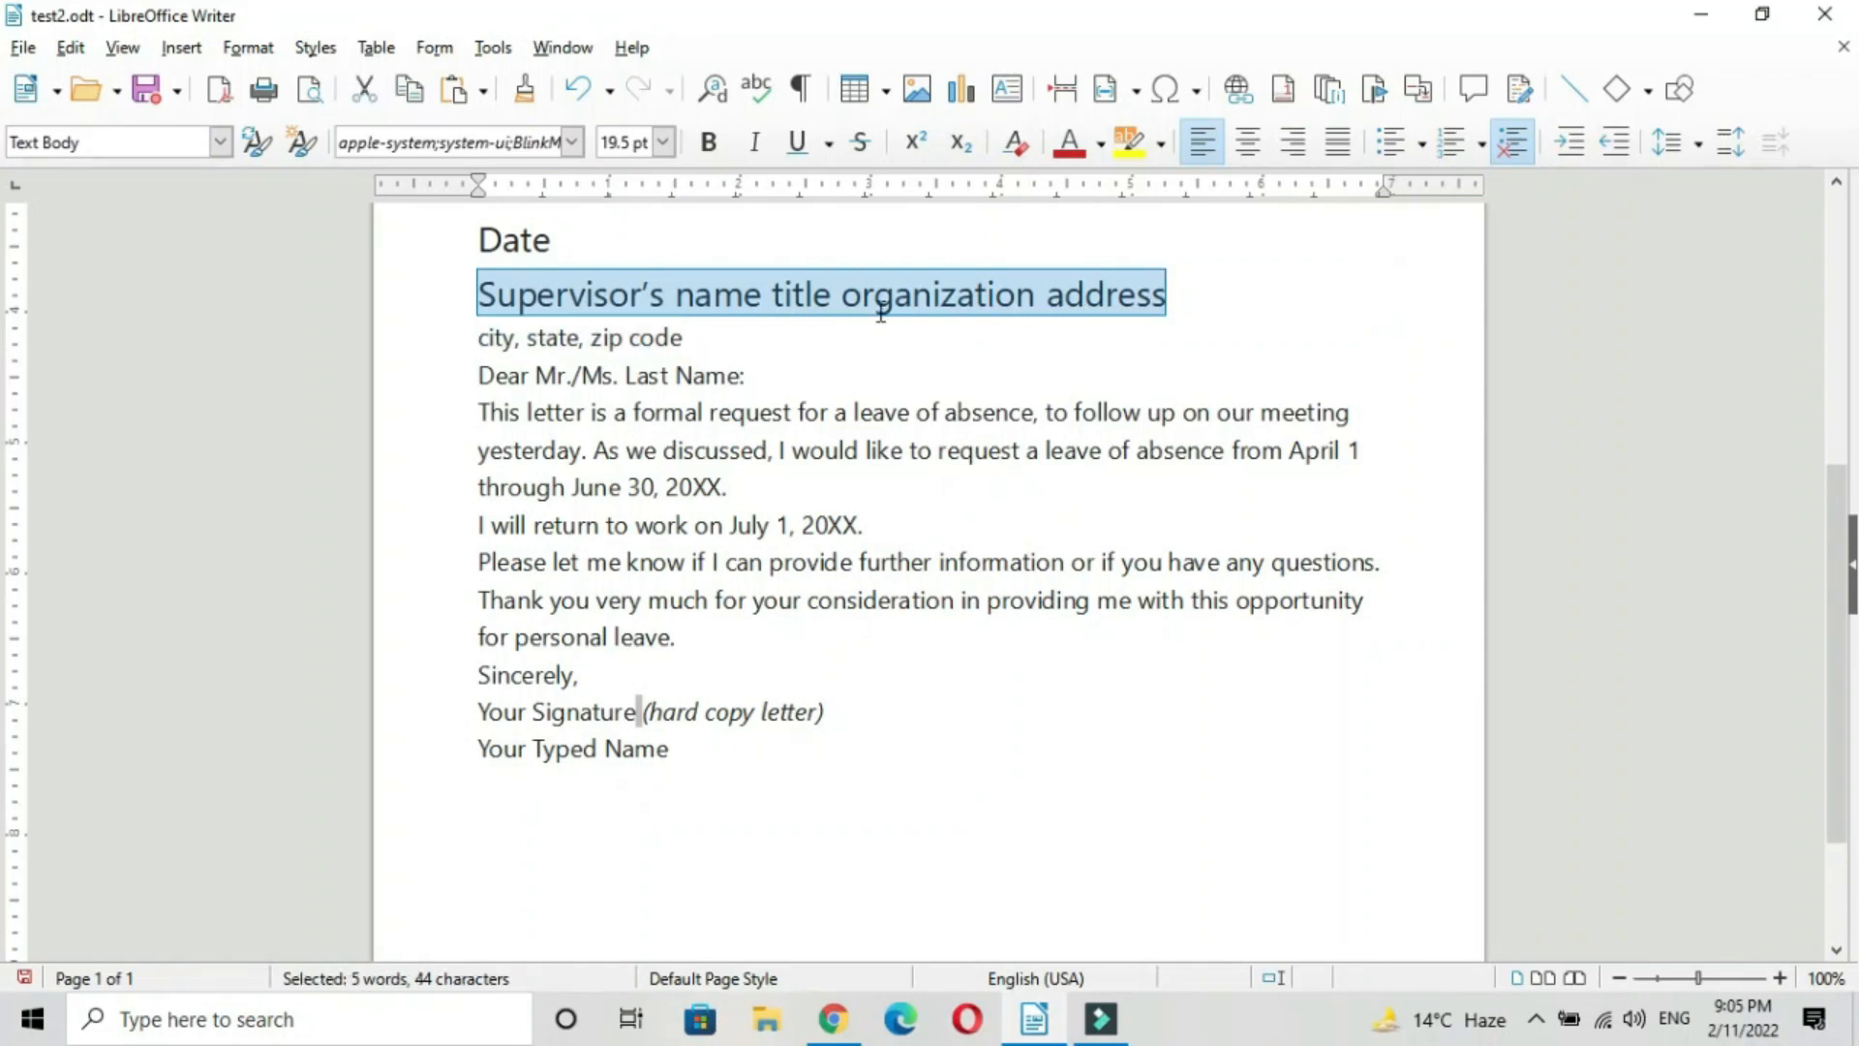
{"action": "left_click", "coordinate": [248, 48]}
{"action": "left_click", "coordinate": [282, 82]}
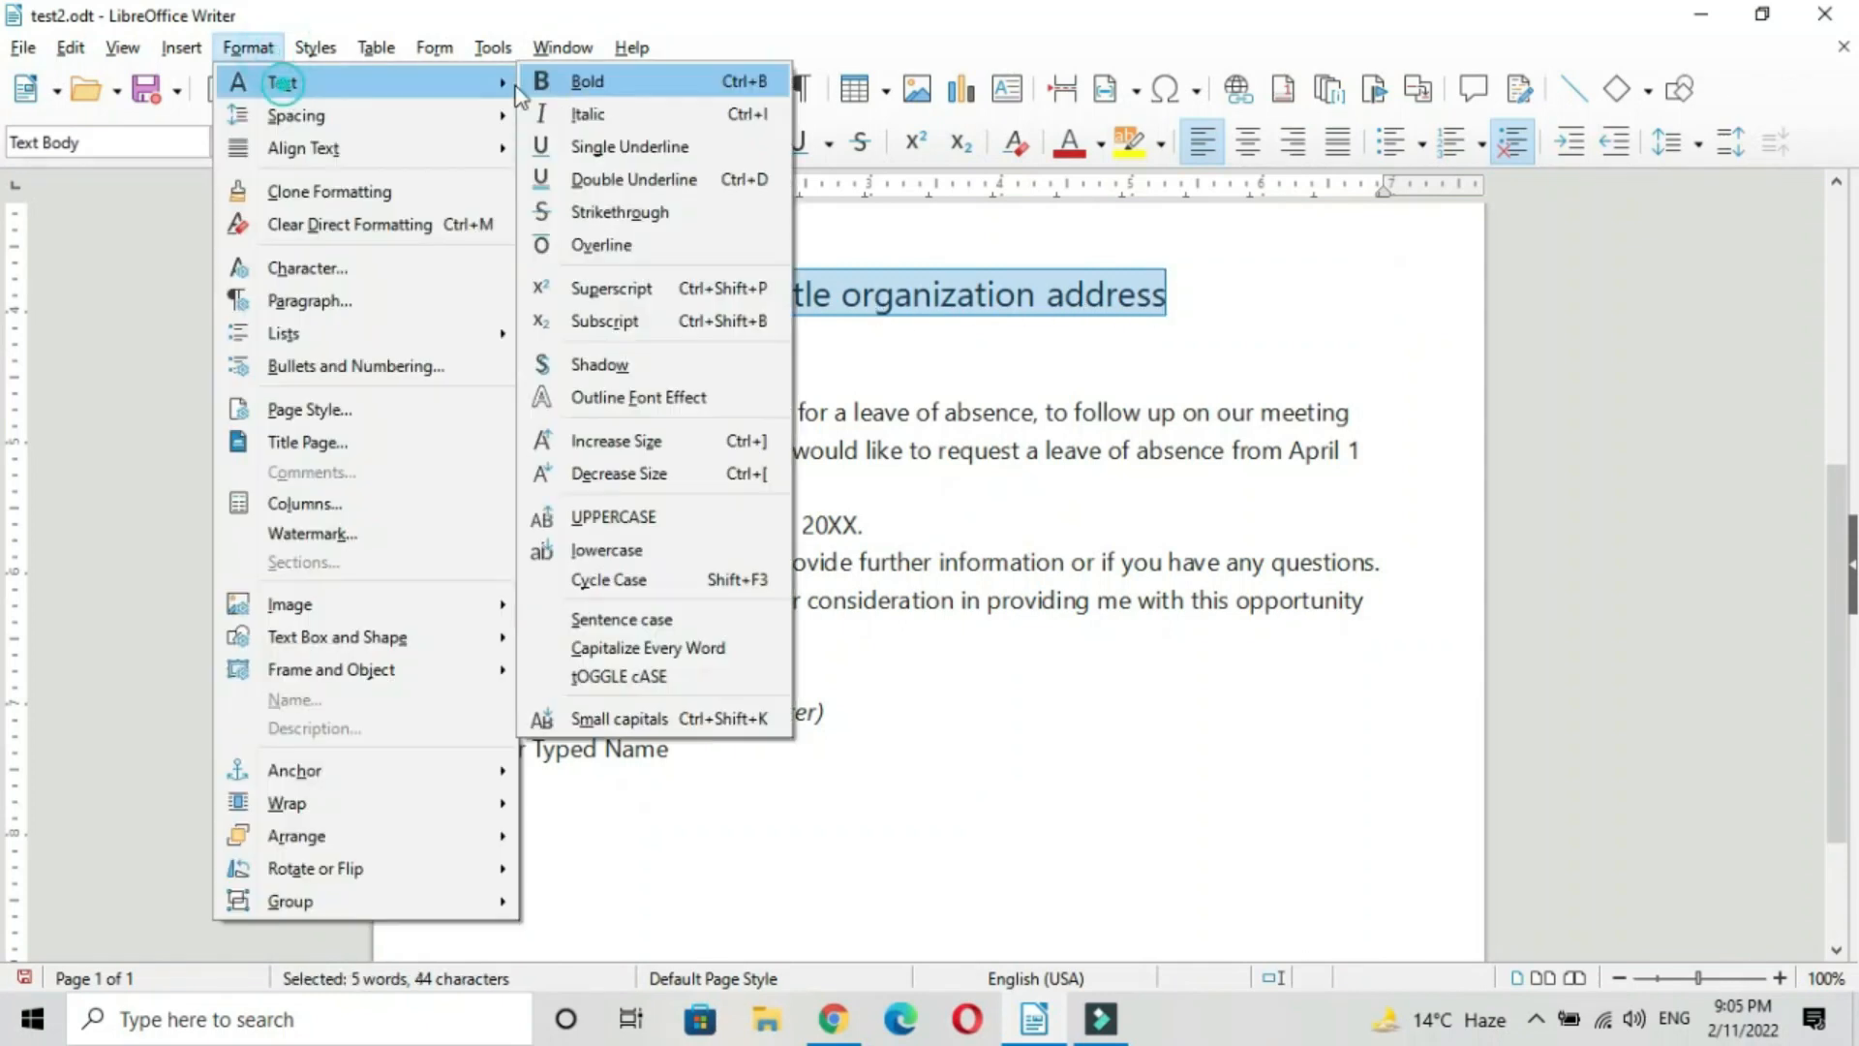
{"action": "left_click", "coordinate": [620, 650]}
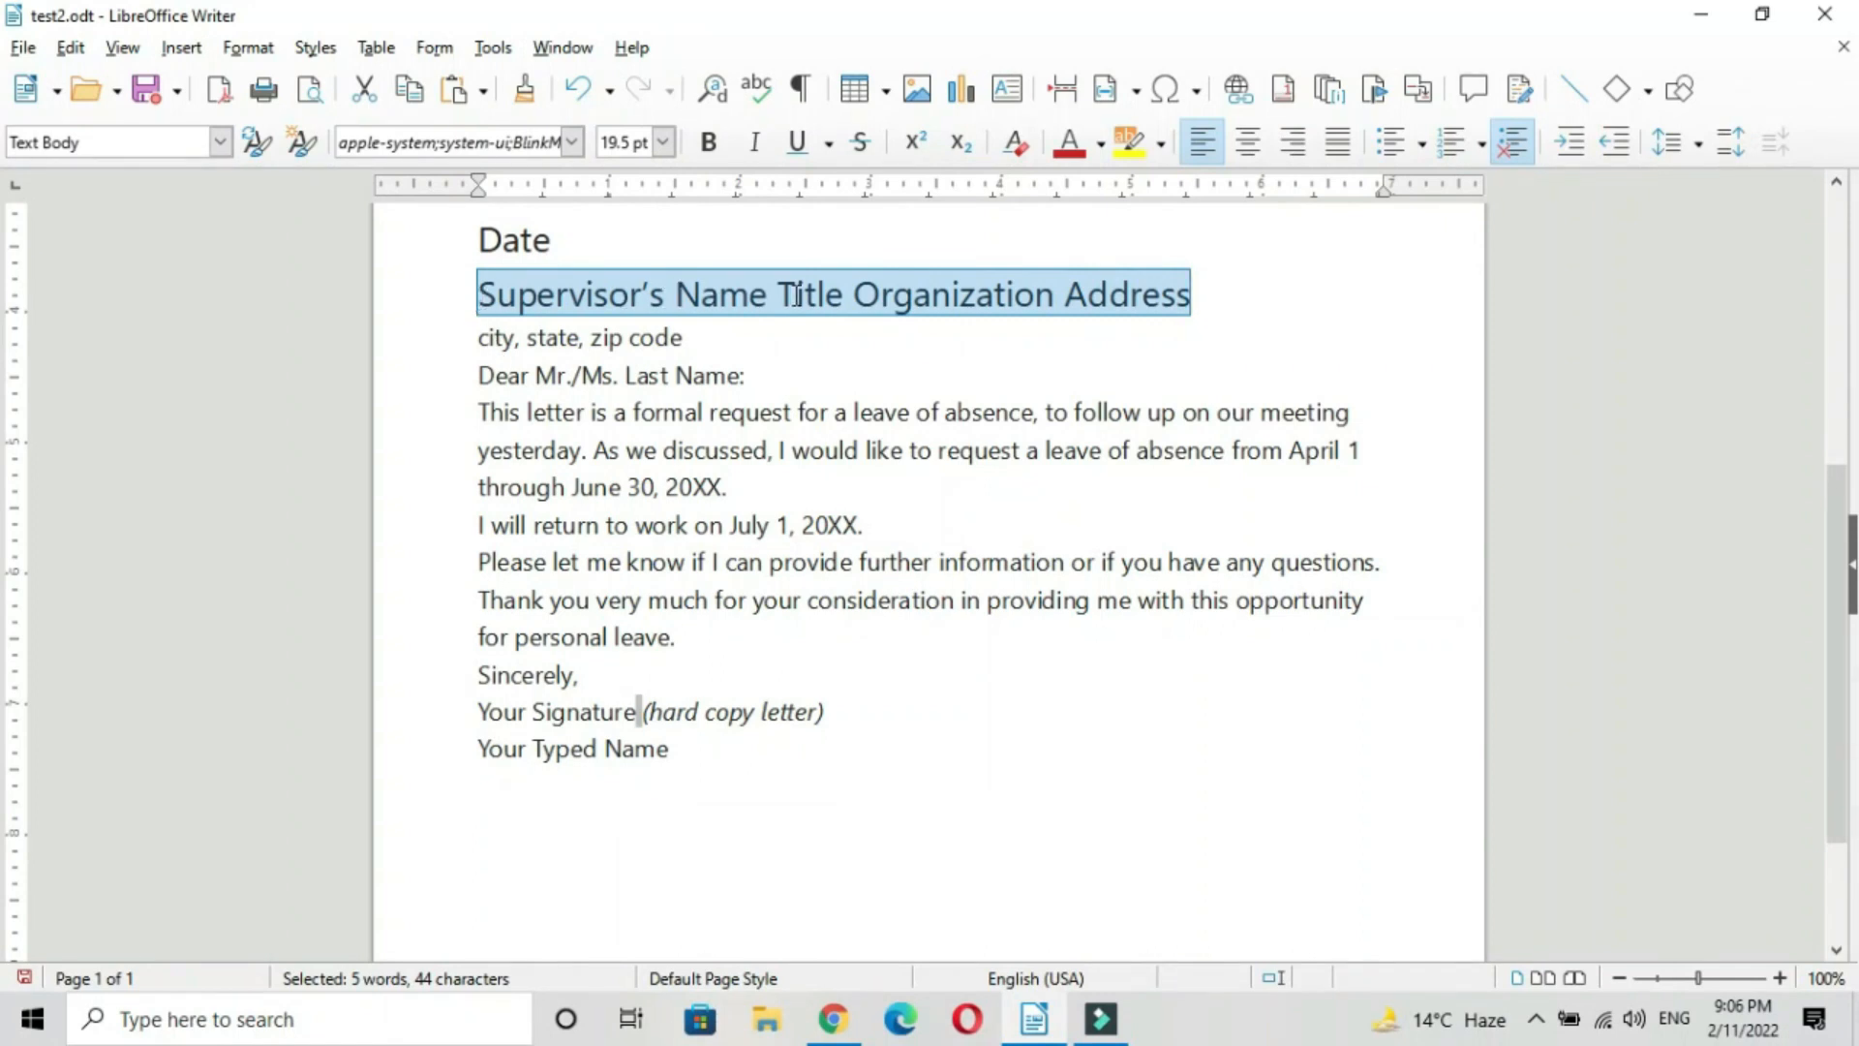
Toggle the case of the combined supervisor, title, organization and address line.
{"action": "left_click", "coordinate": [248, 47]}
{"action": "mouse_move", "coordinate": [281, 83]}
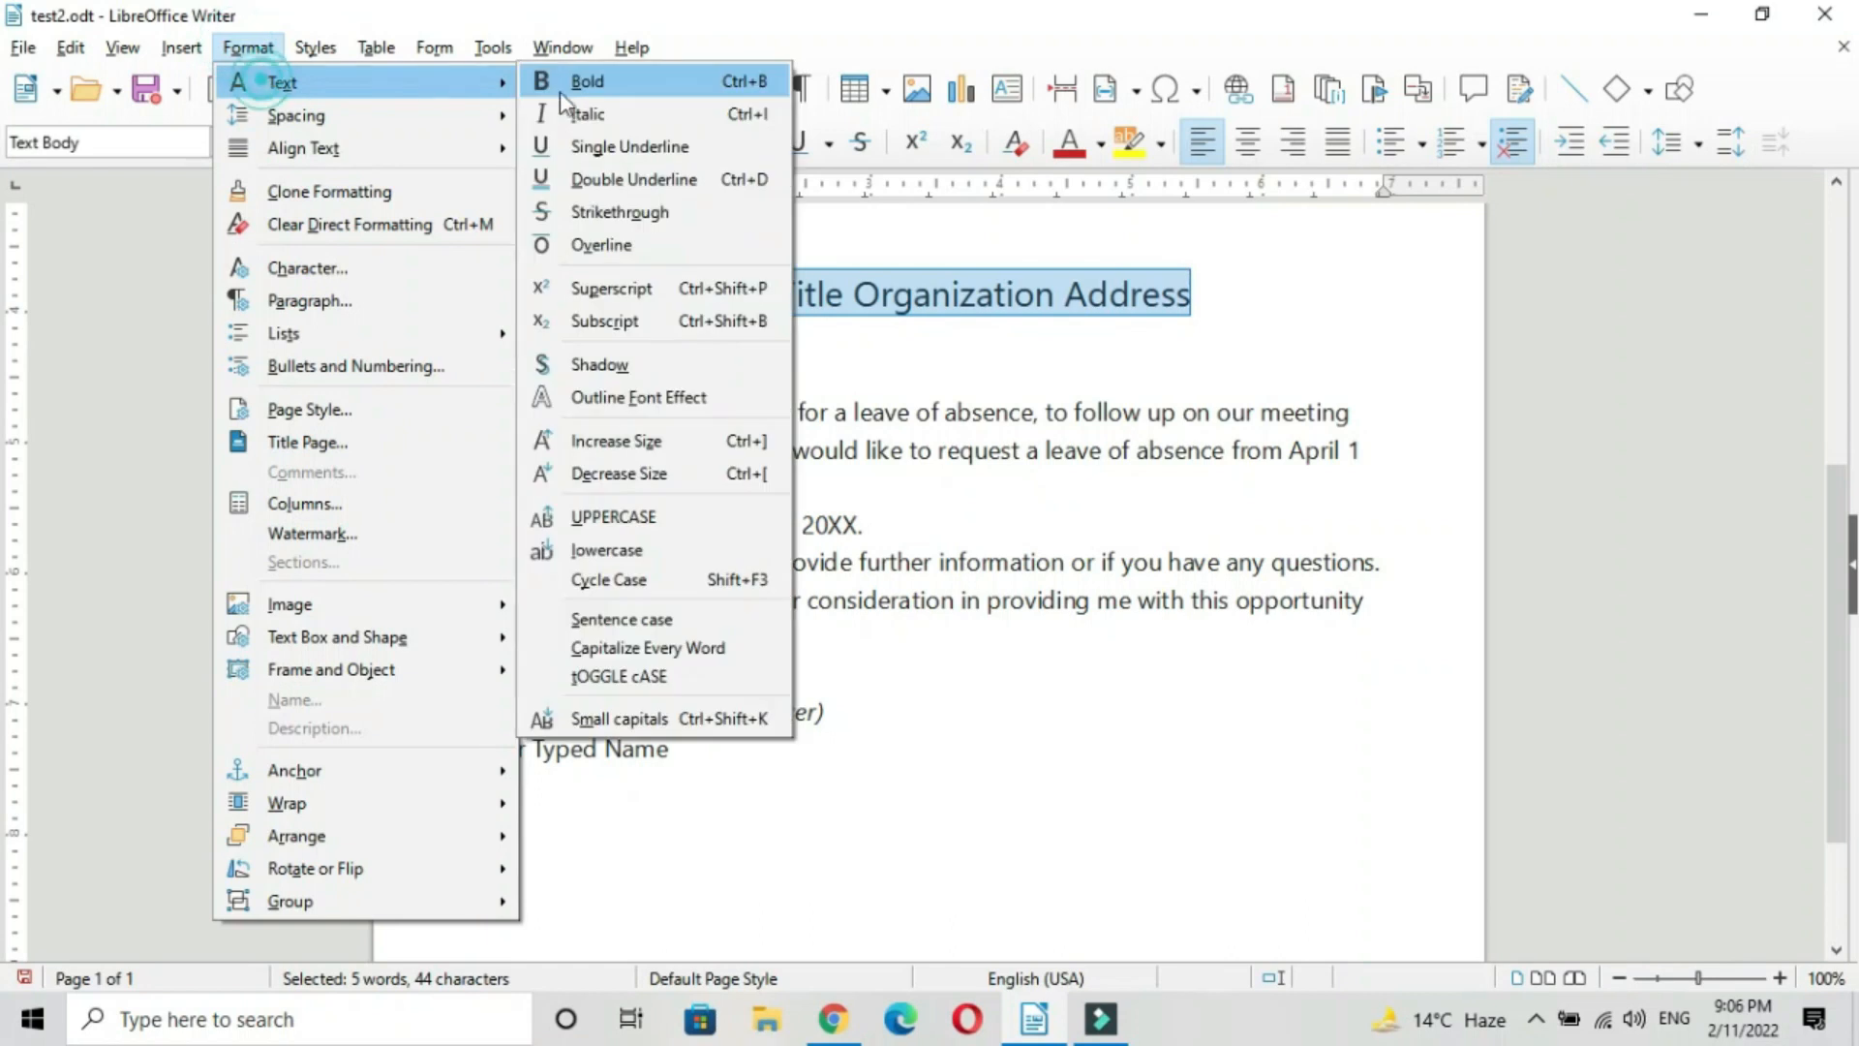
{"action": "left_click", "coordinate": [649, 680]}
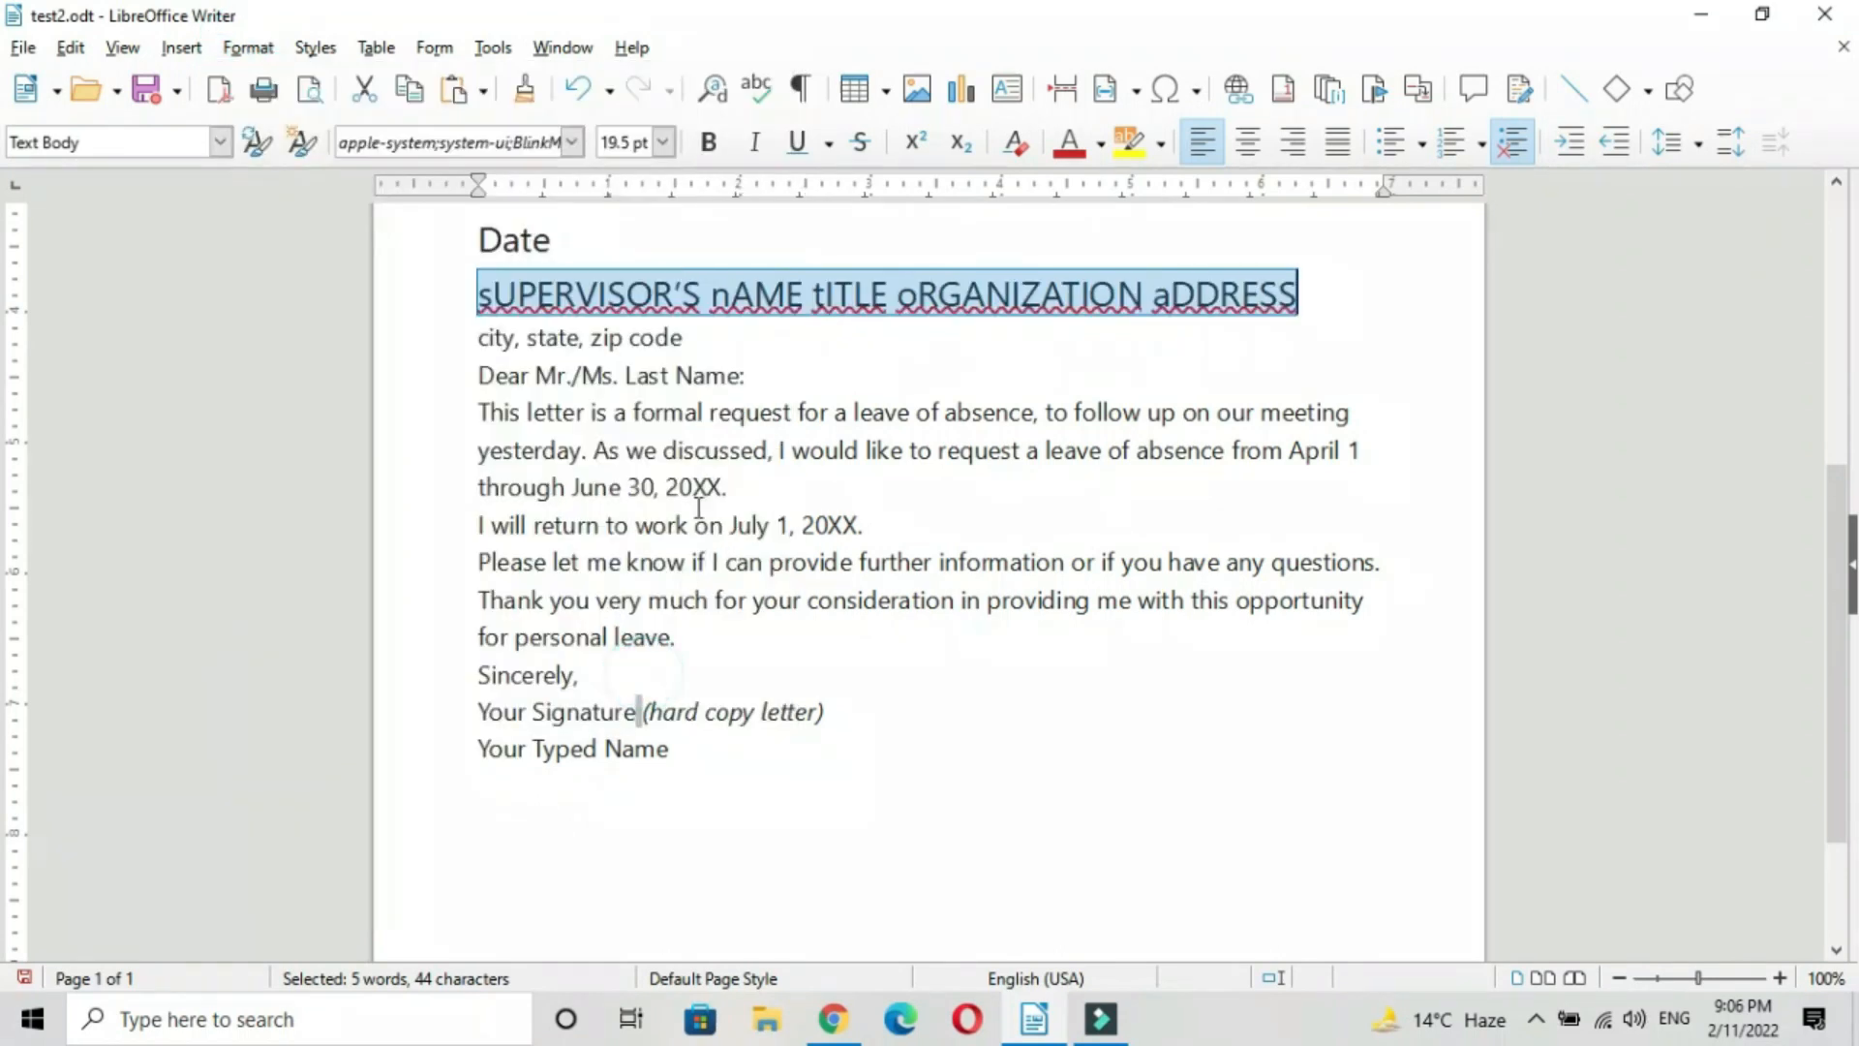
{"action": "left_click", "coordinate": [479, 301]}
{"action": "left_click_drag", "start_coordinate": [492, 293], "coordinate": [825, 294]}
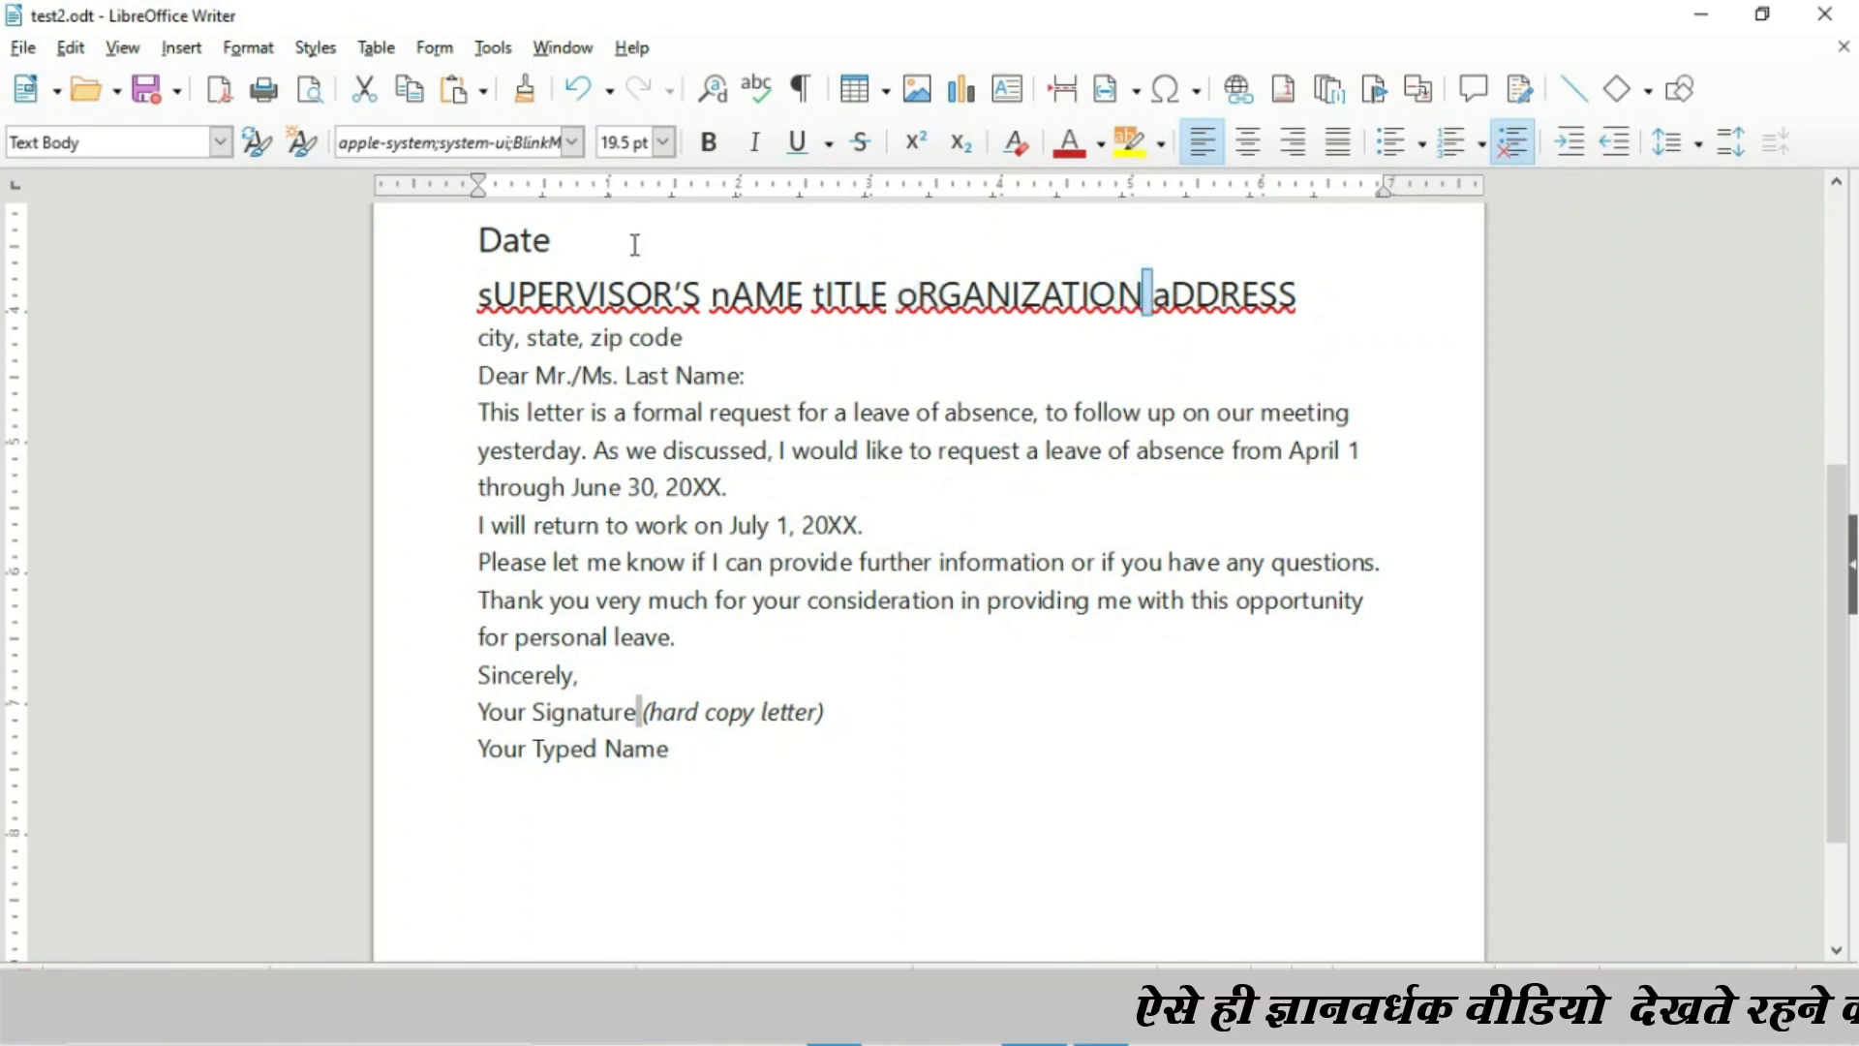
Apply Small capitals to the combined supervisor, title, organization and address line.
{"action": "left_click", "coordinate": [634, 245]}
{"action": "left_click", "coordinate": [249, 48]}
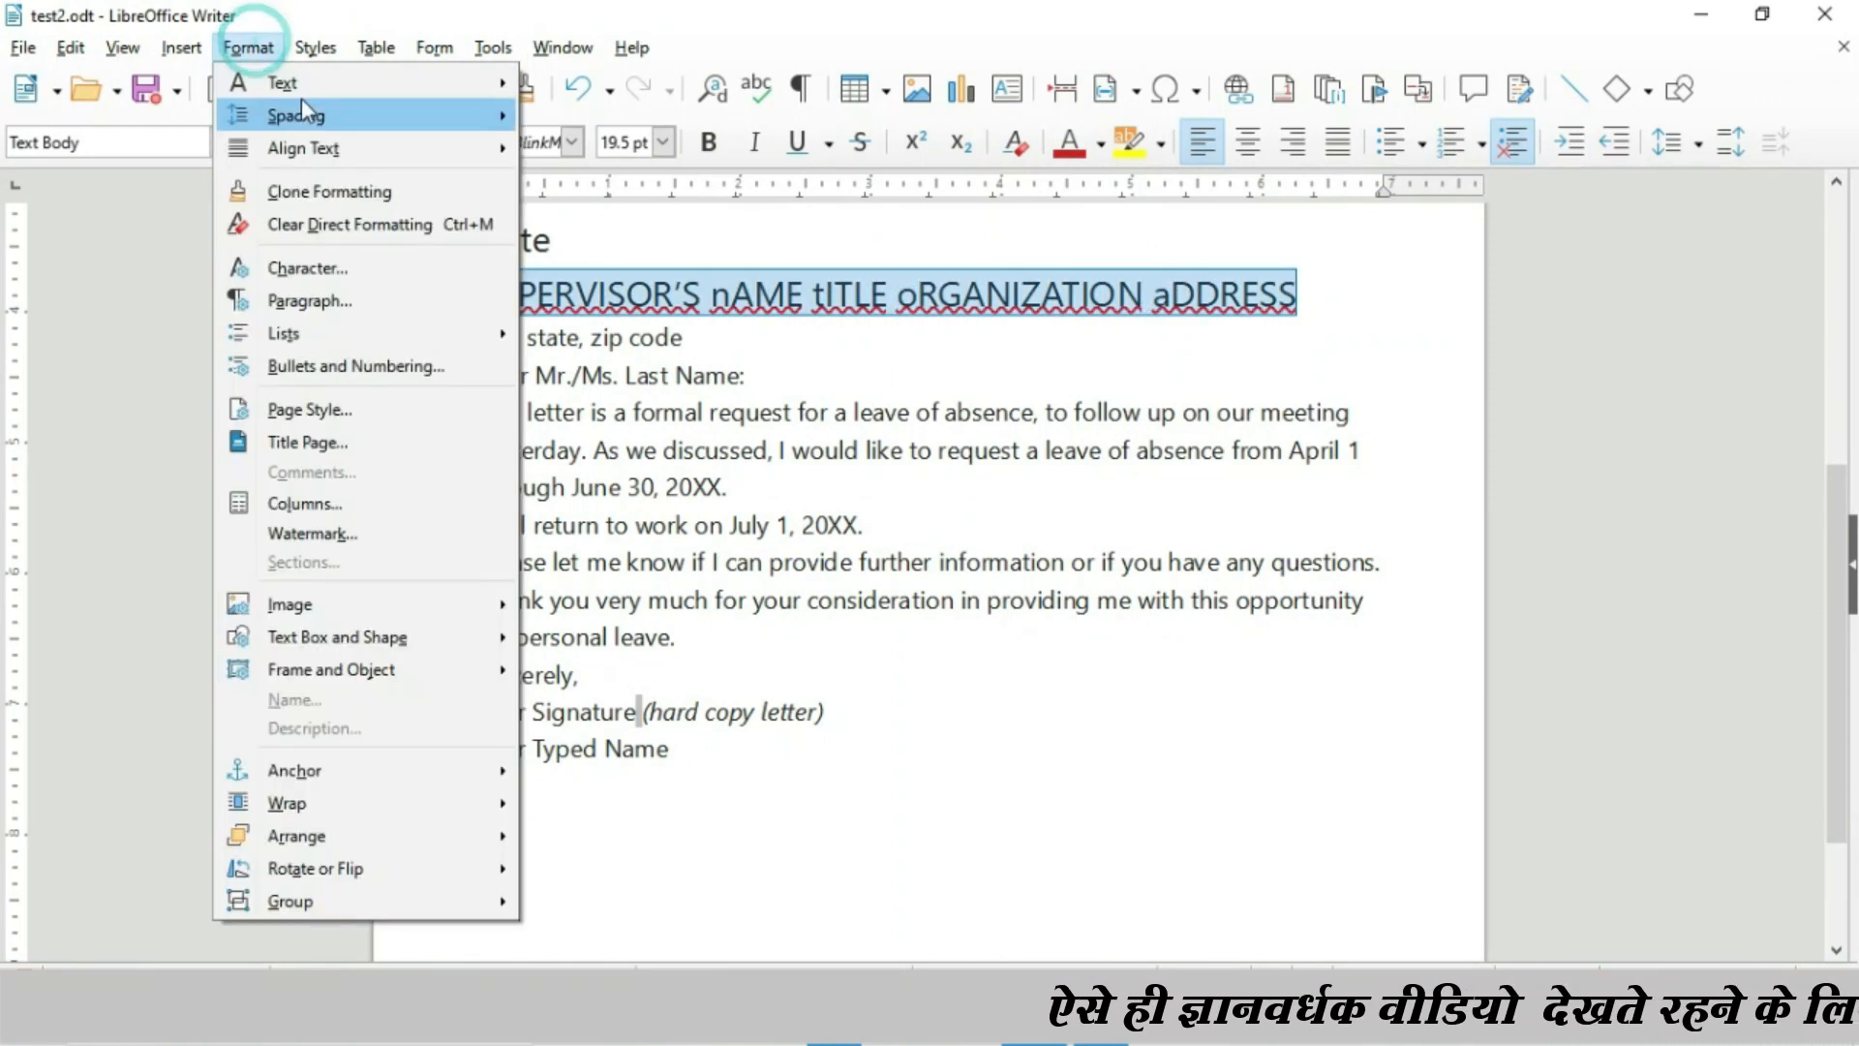
{"action": "left_click", "coordinate": [299, 83]}
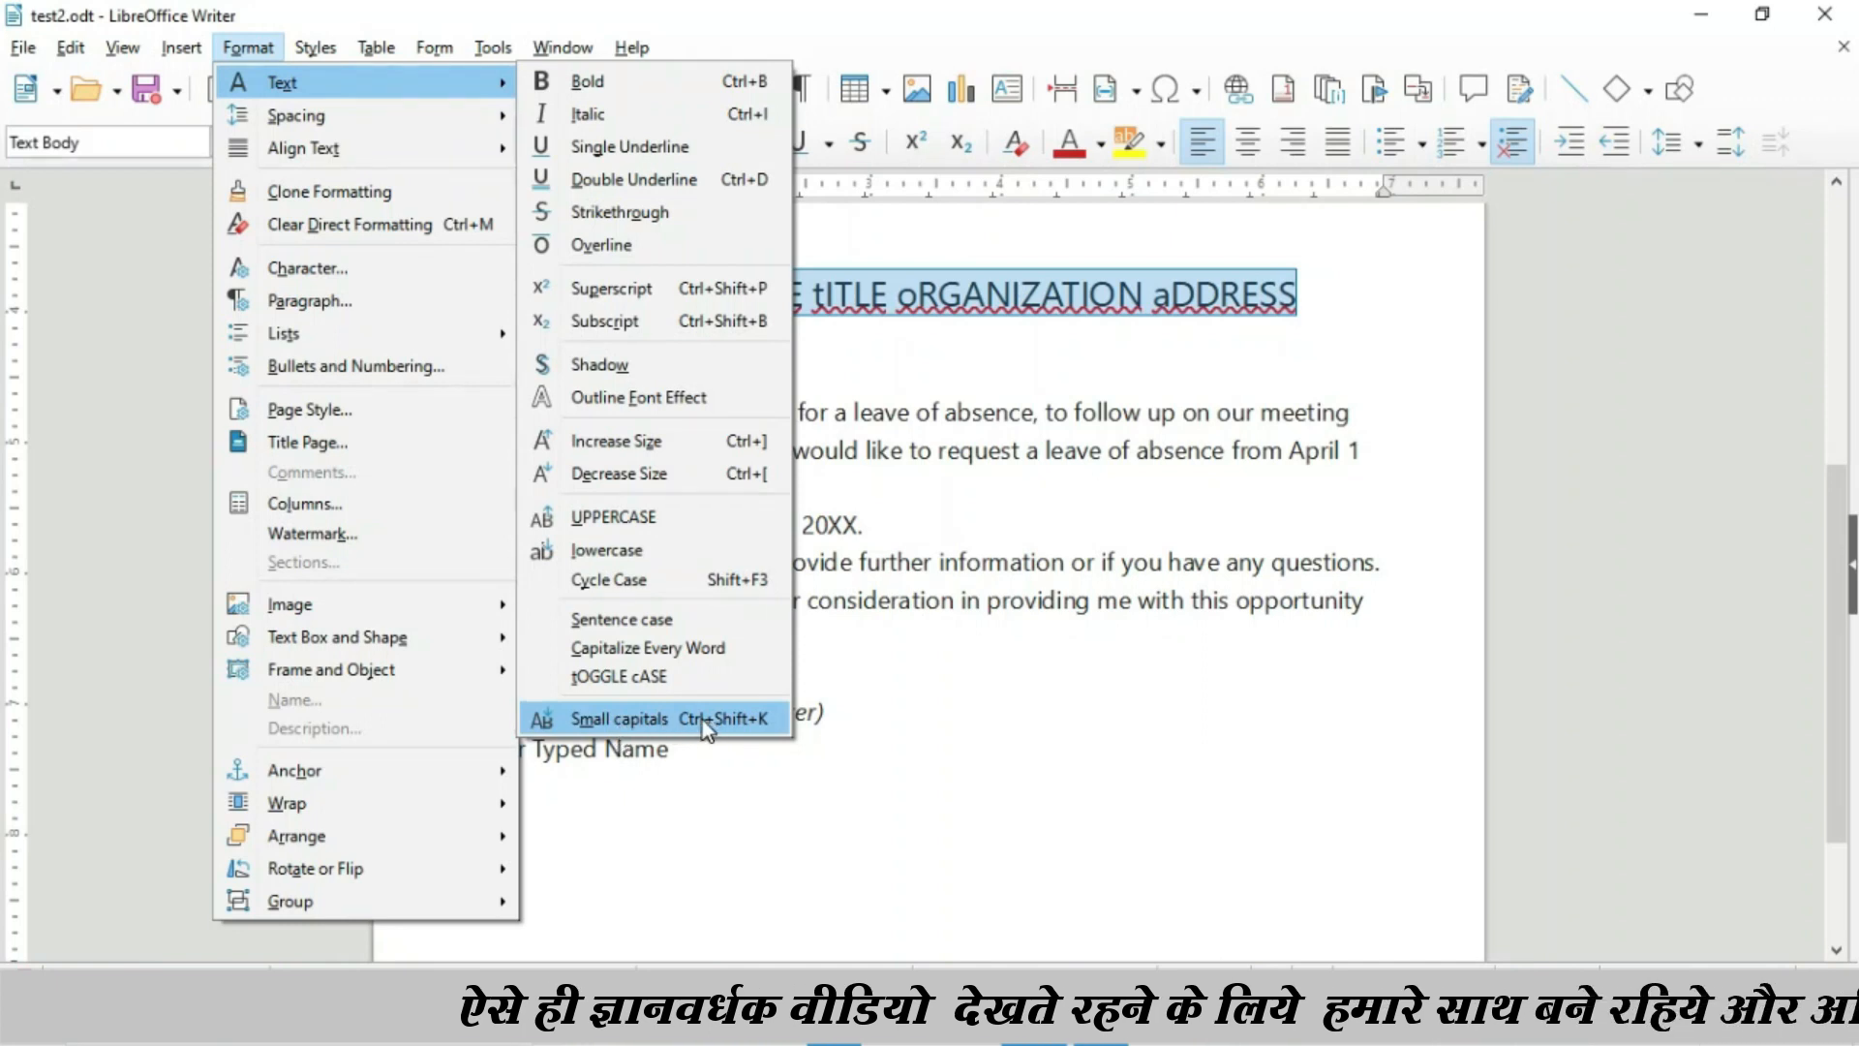
{"action": "left_click", "coordinate": [732, 718]}
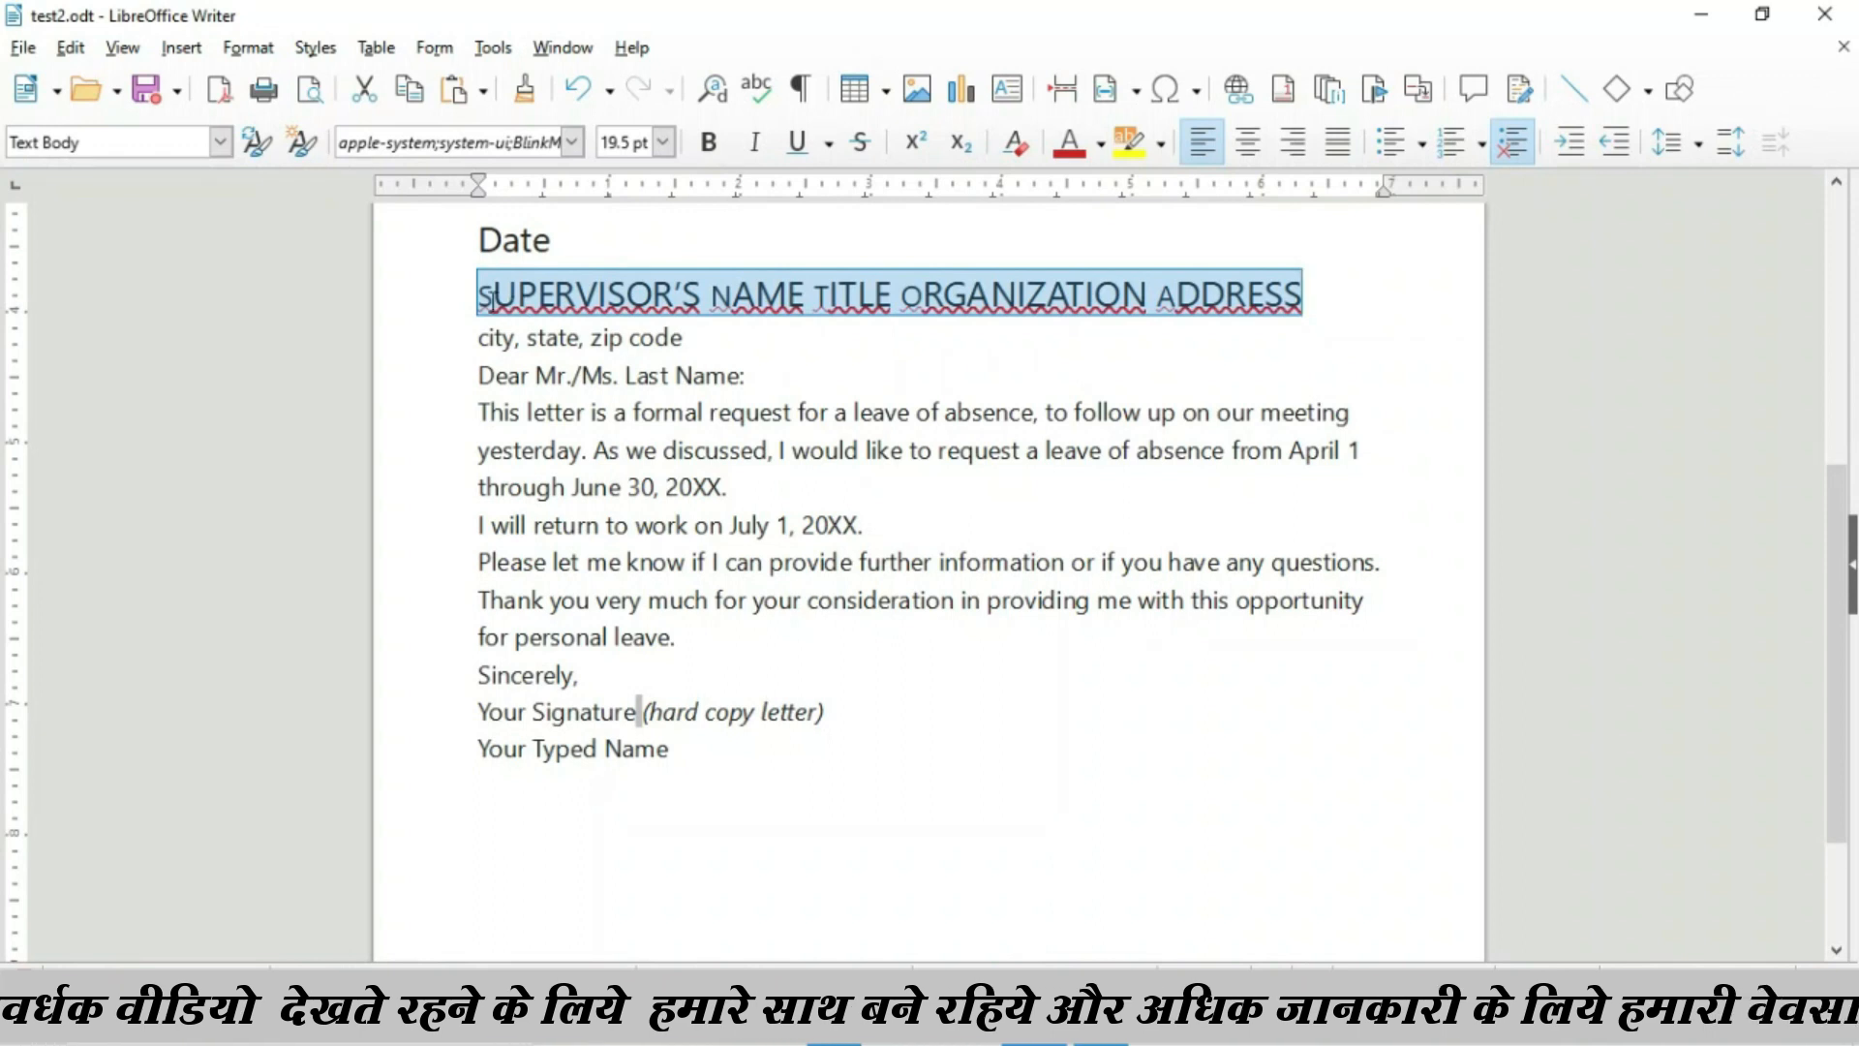
{"action": "left_click", "coordinate": [491, 302]}
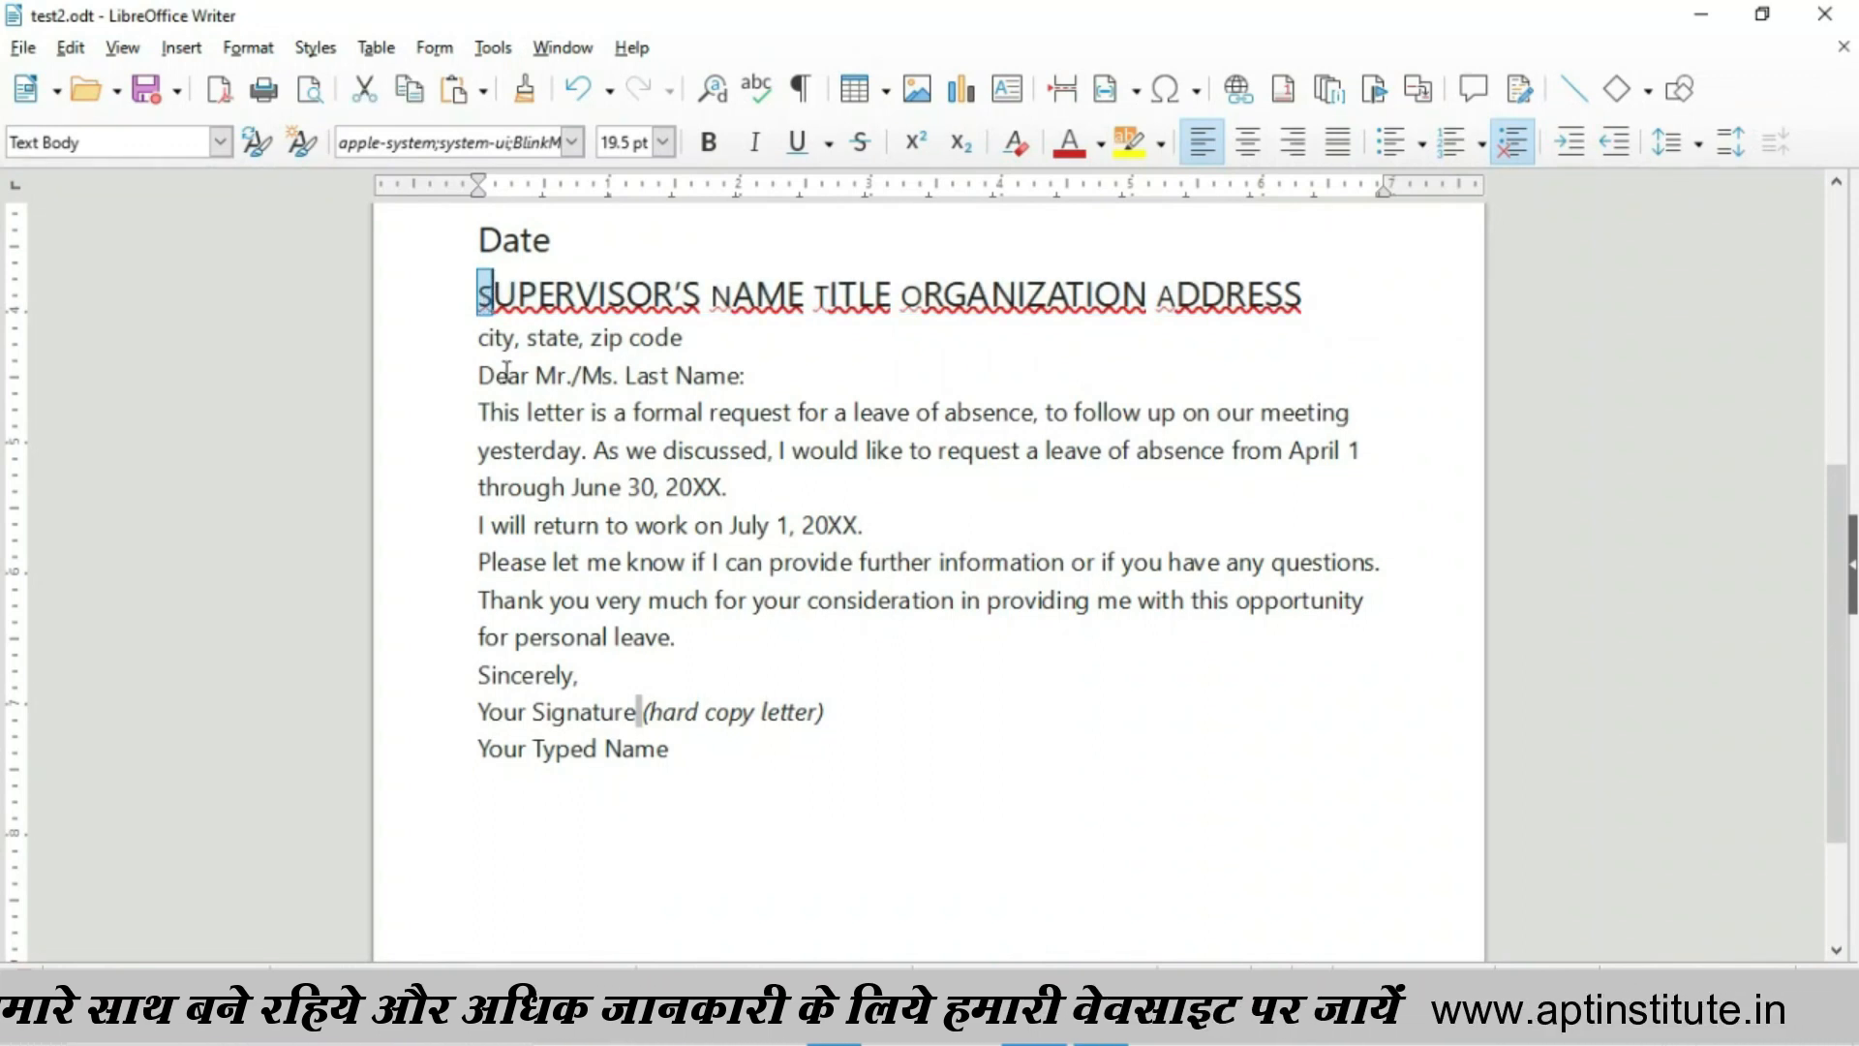
{"action": "left_click_drag", "start_coordinate": [516, 291], "coordinate": [628, 290]}
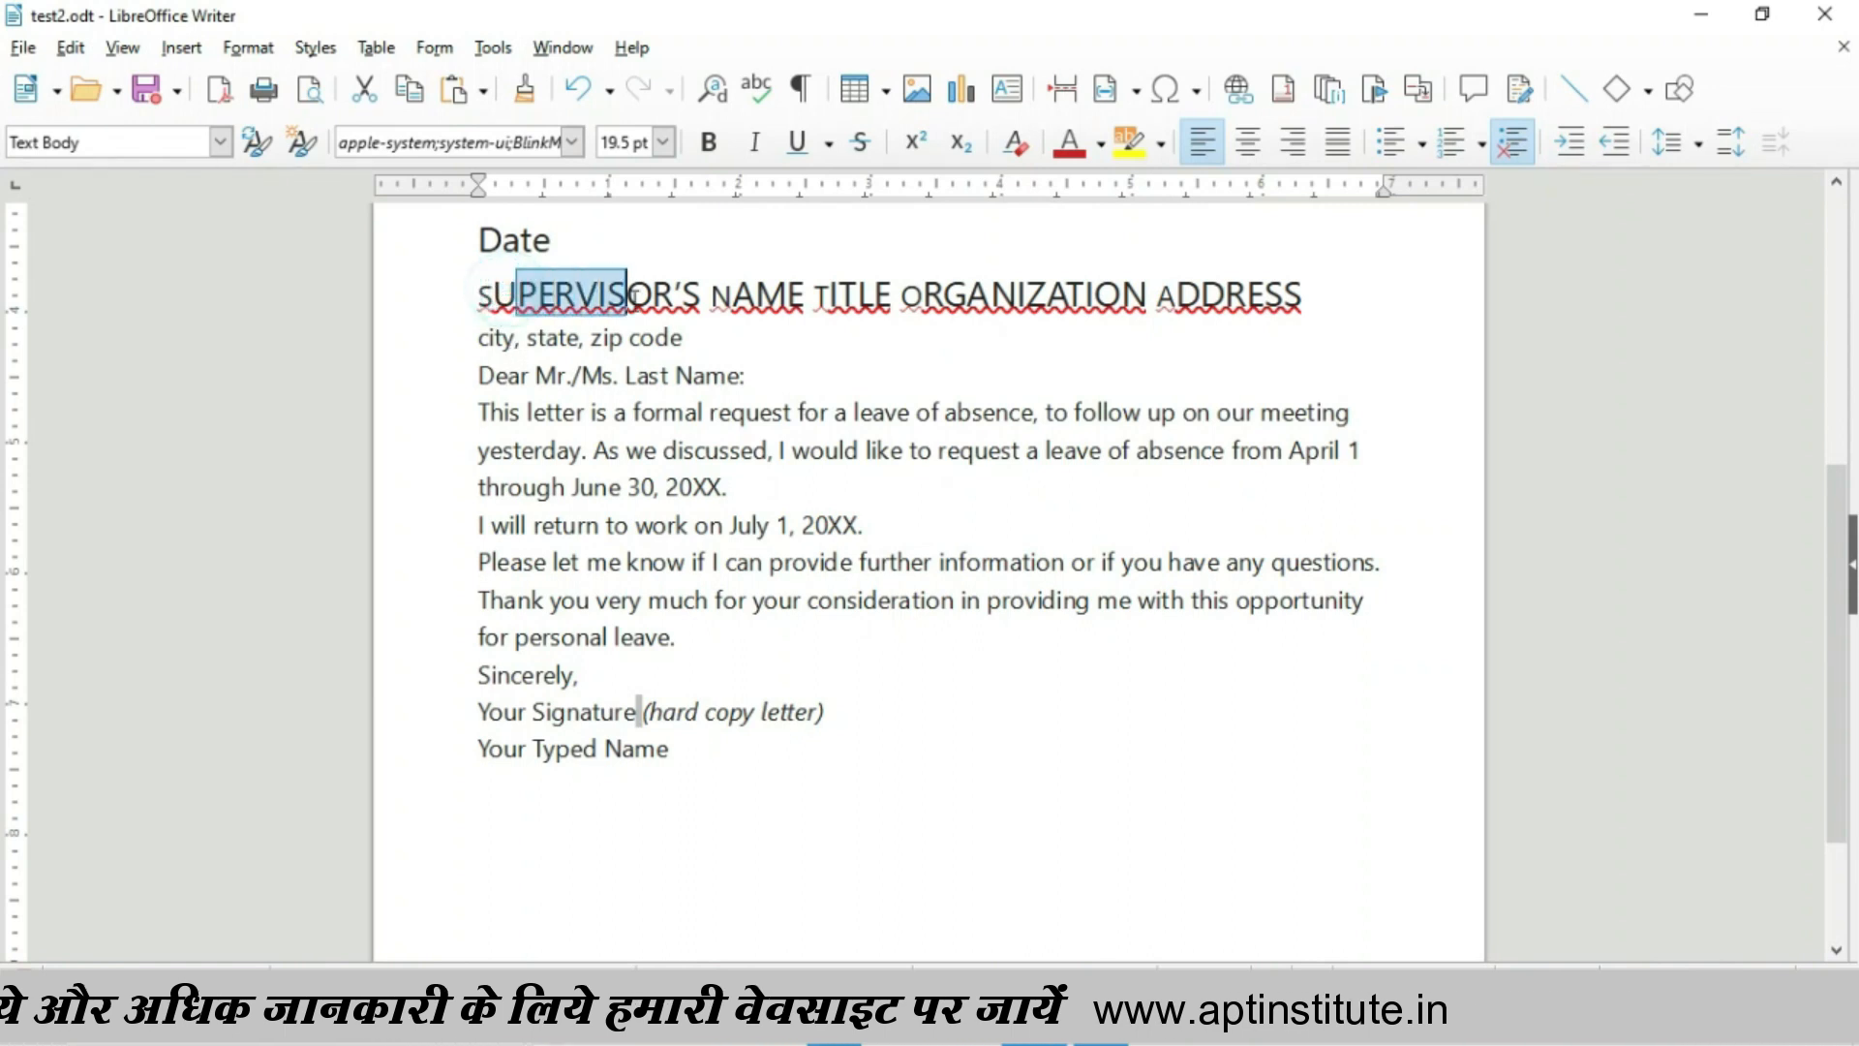
{"action": "left_click", "coordinate": [712, 296]}
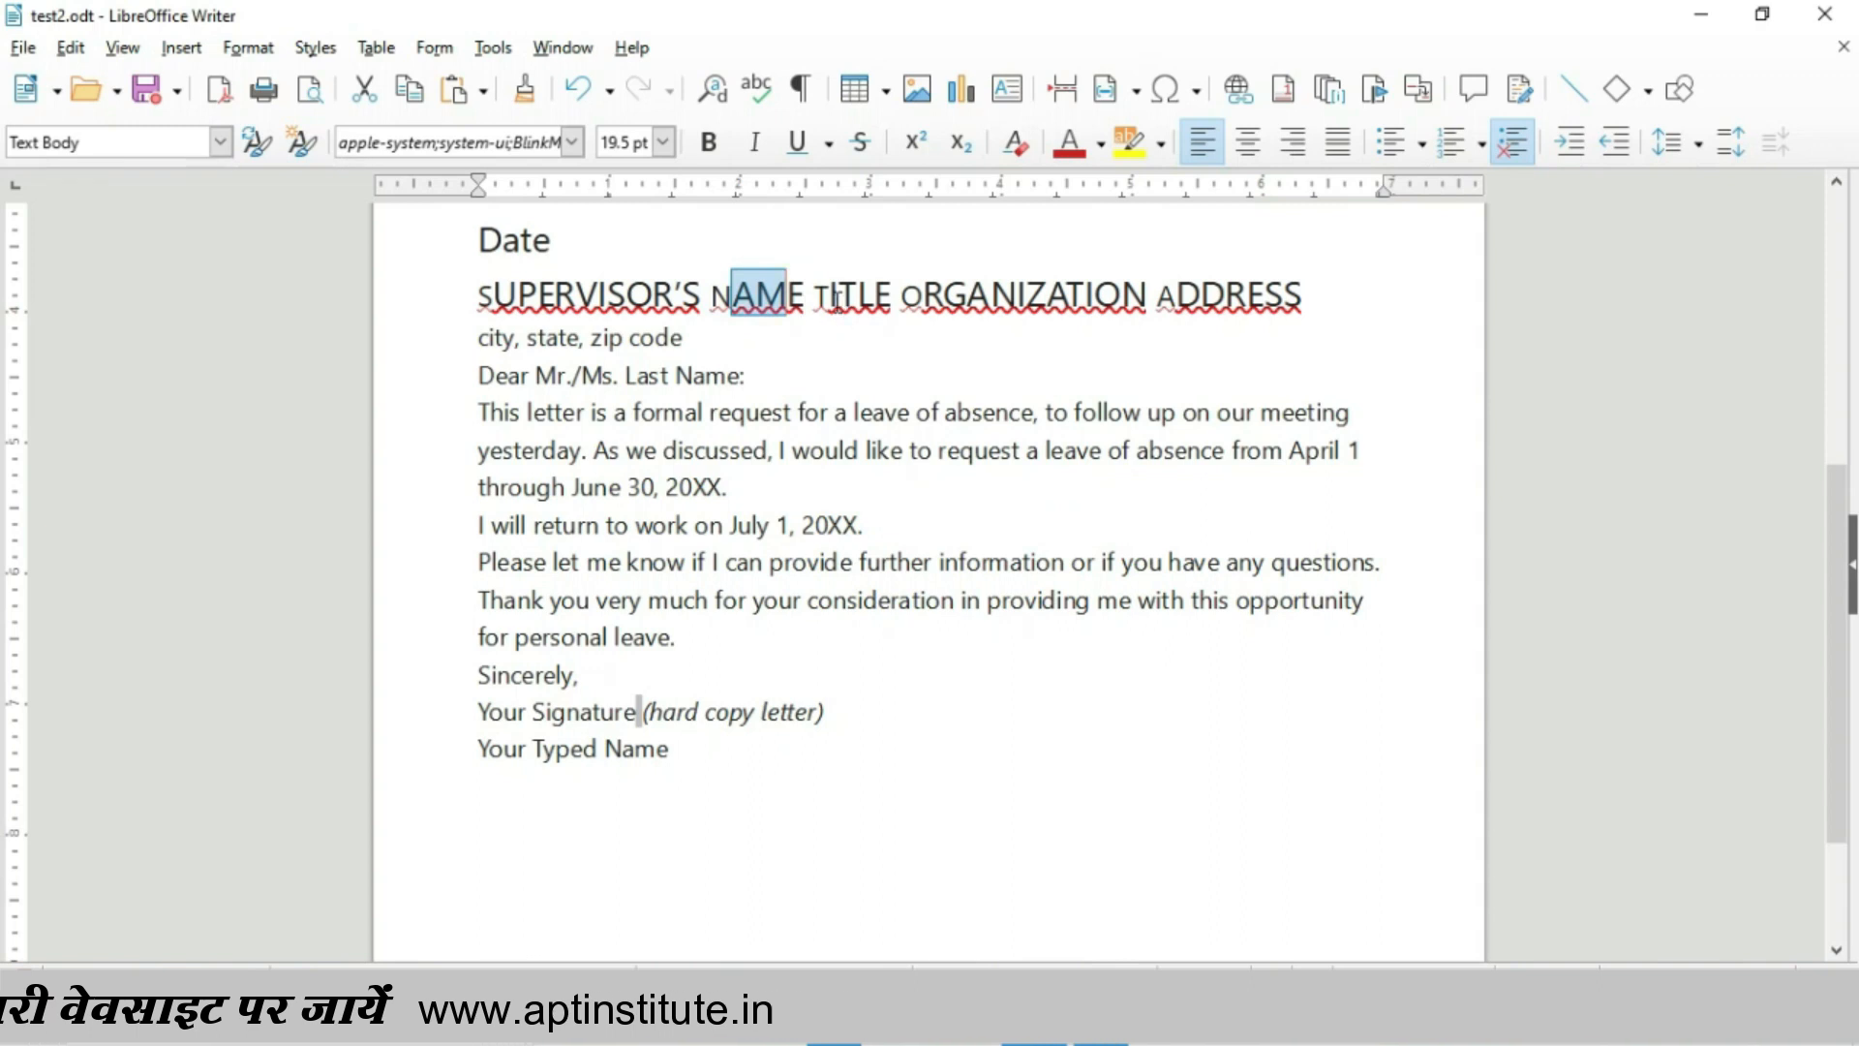
{"action": "left_click", "coordinate": [248, 48]}
{"action": "mouse_move", "coordinate": [290, 83]}
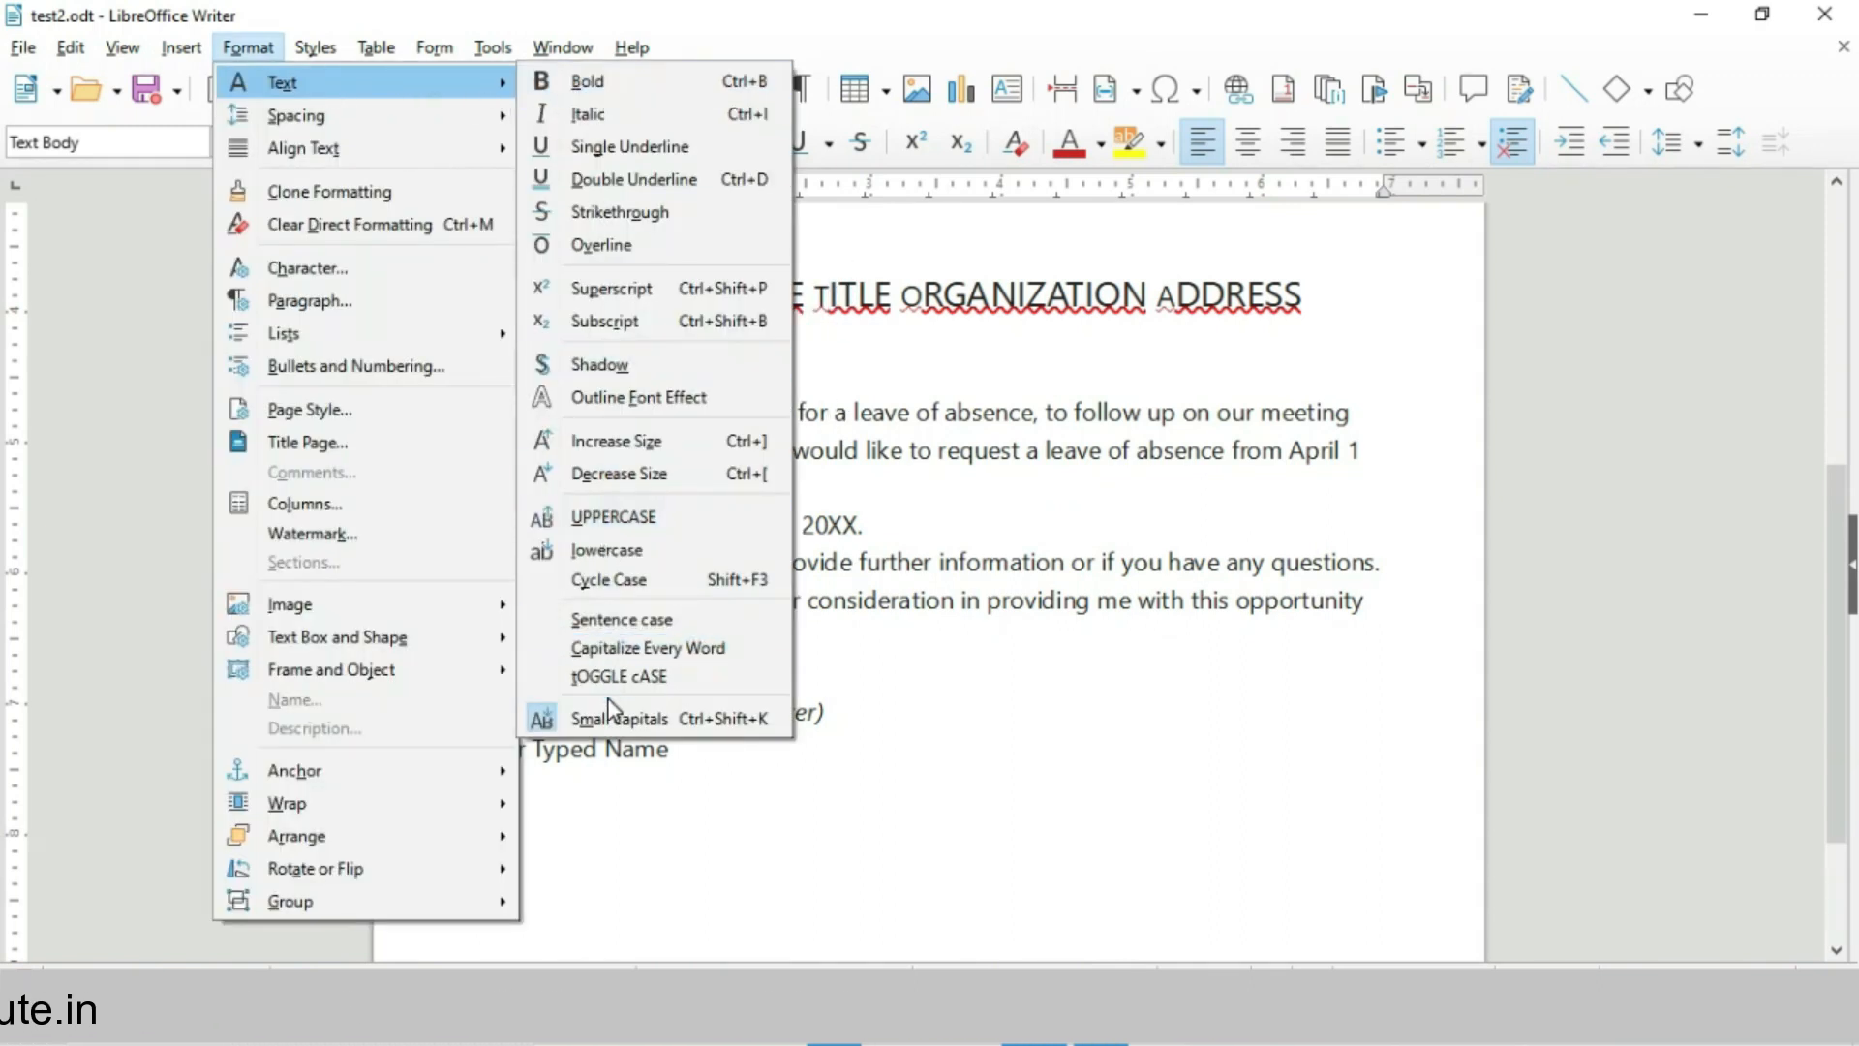
{"action": "mouse_move", "coordinate": [377, 118]}
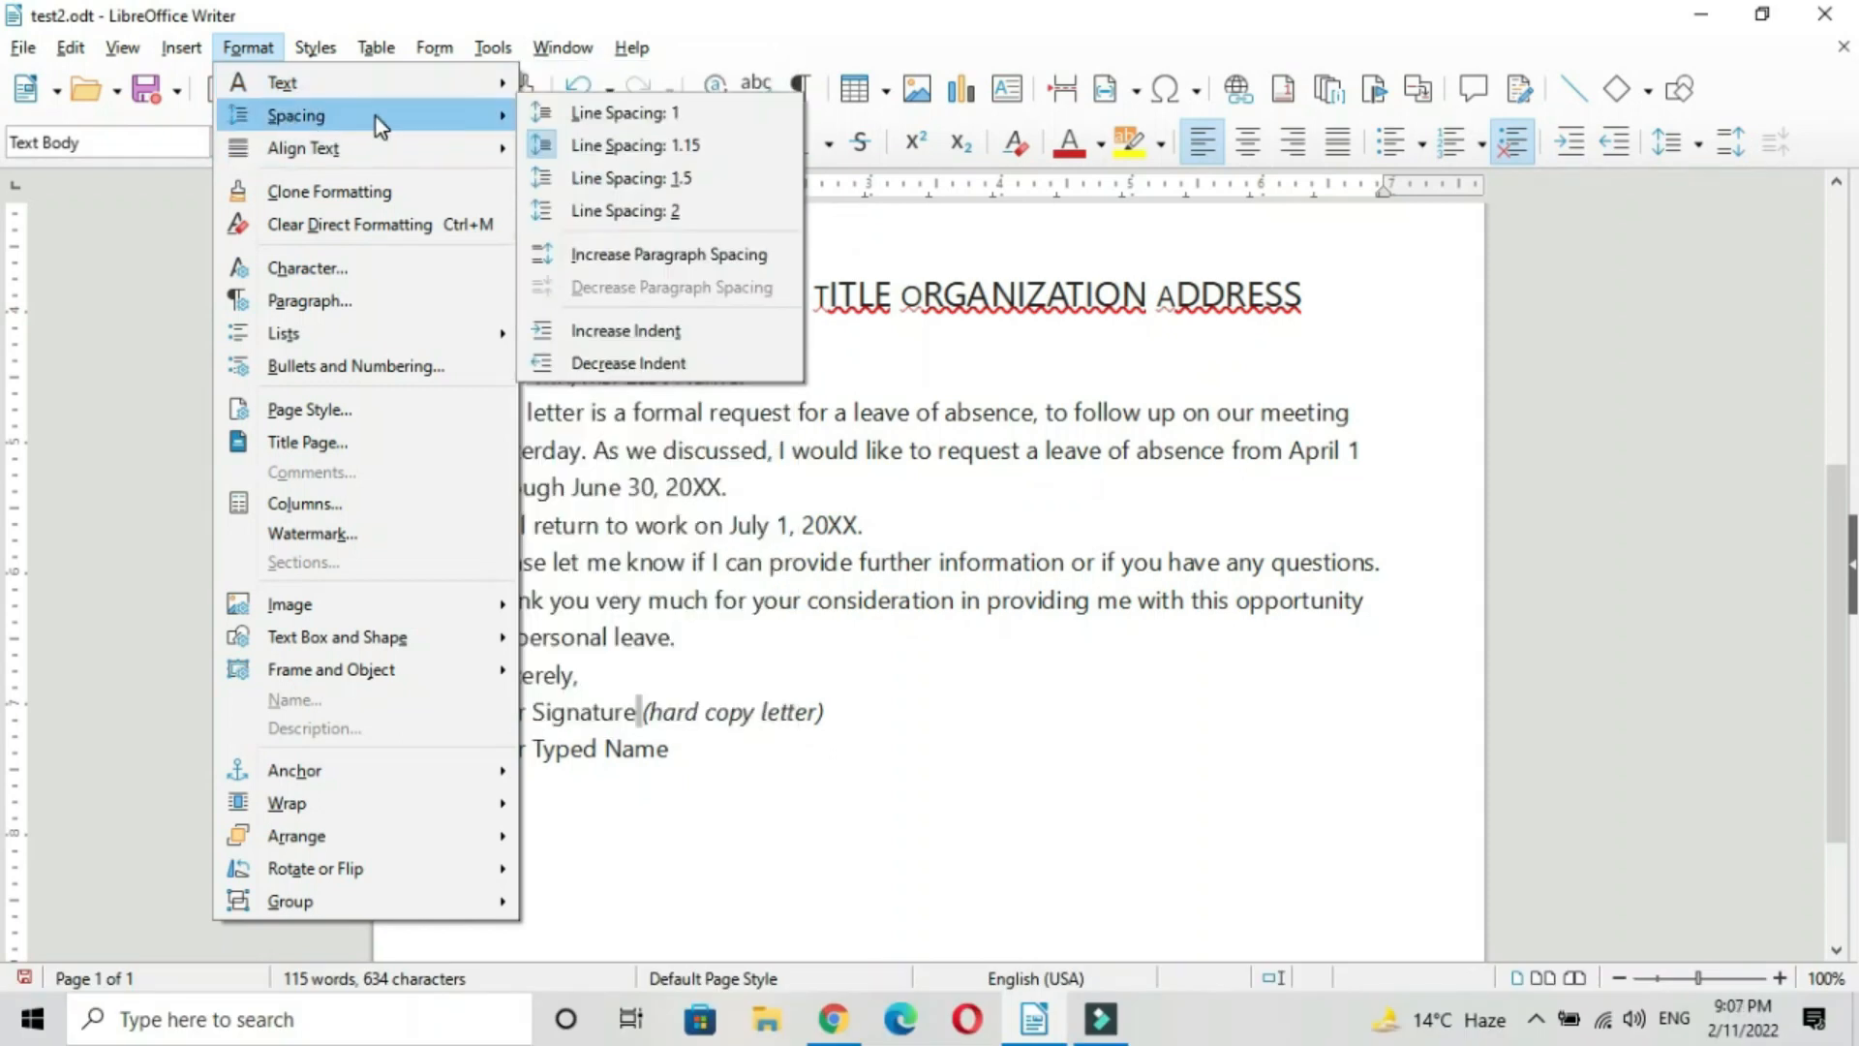
{"action": "left_click", "coordinate": [785, 665]}
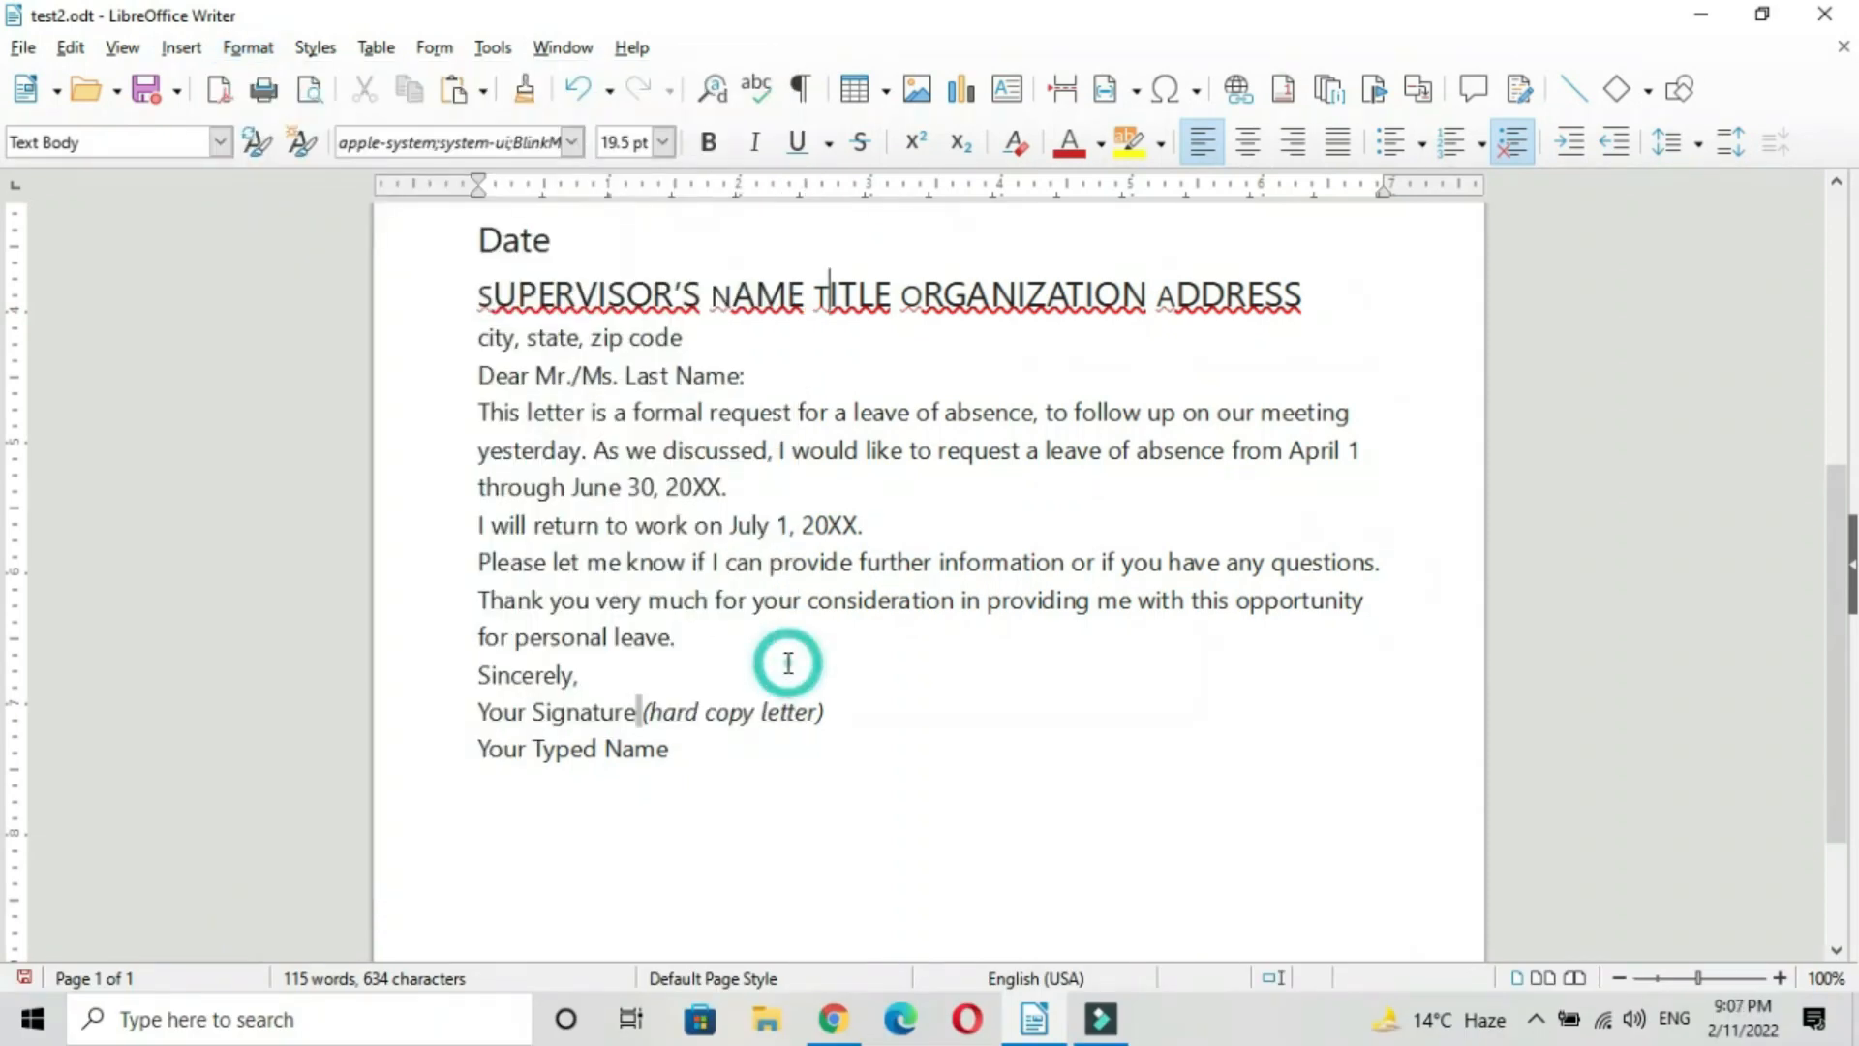
Select the letter from "Dear Mr./Ms. Last Name:" through "Your Typed Name" and set its line spacing to 1, followed by 1.15.
{"action": "key", "text": "ctrl+a"}
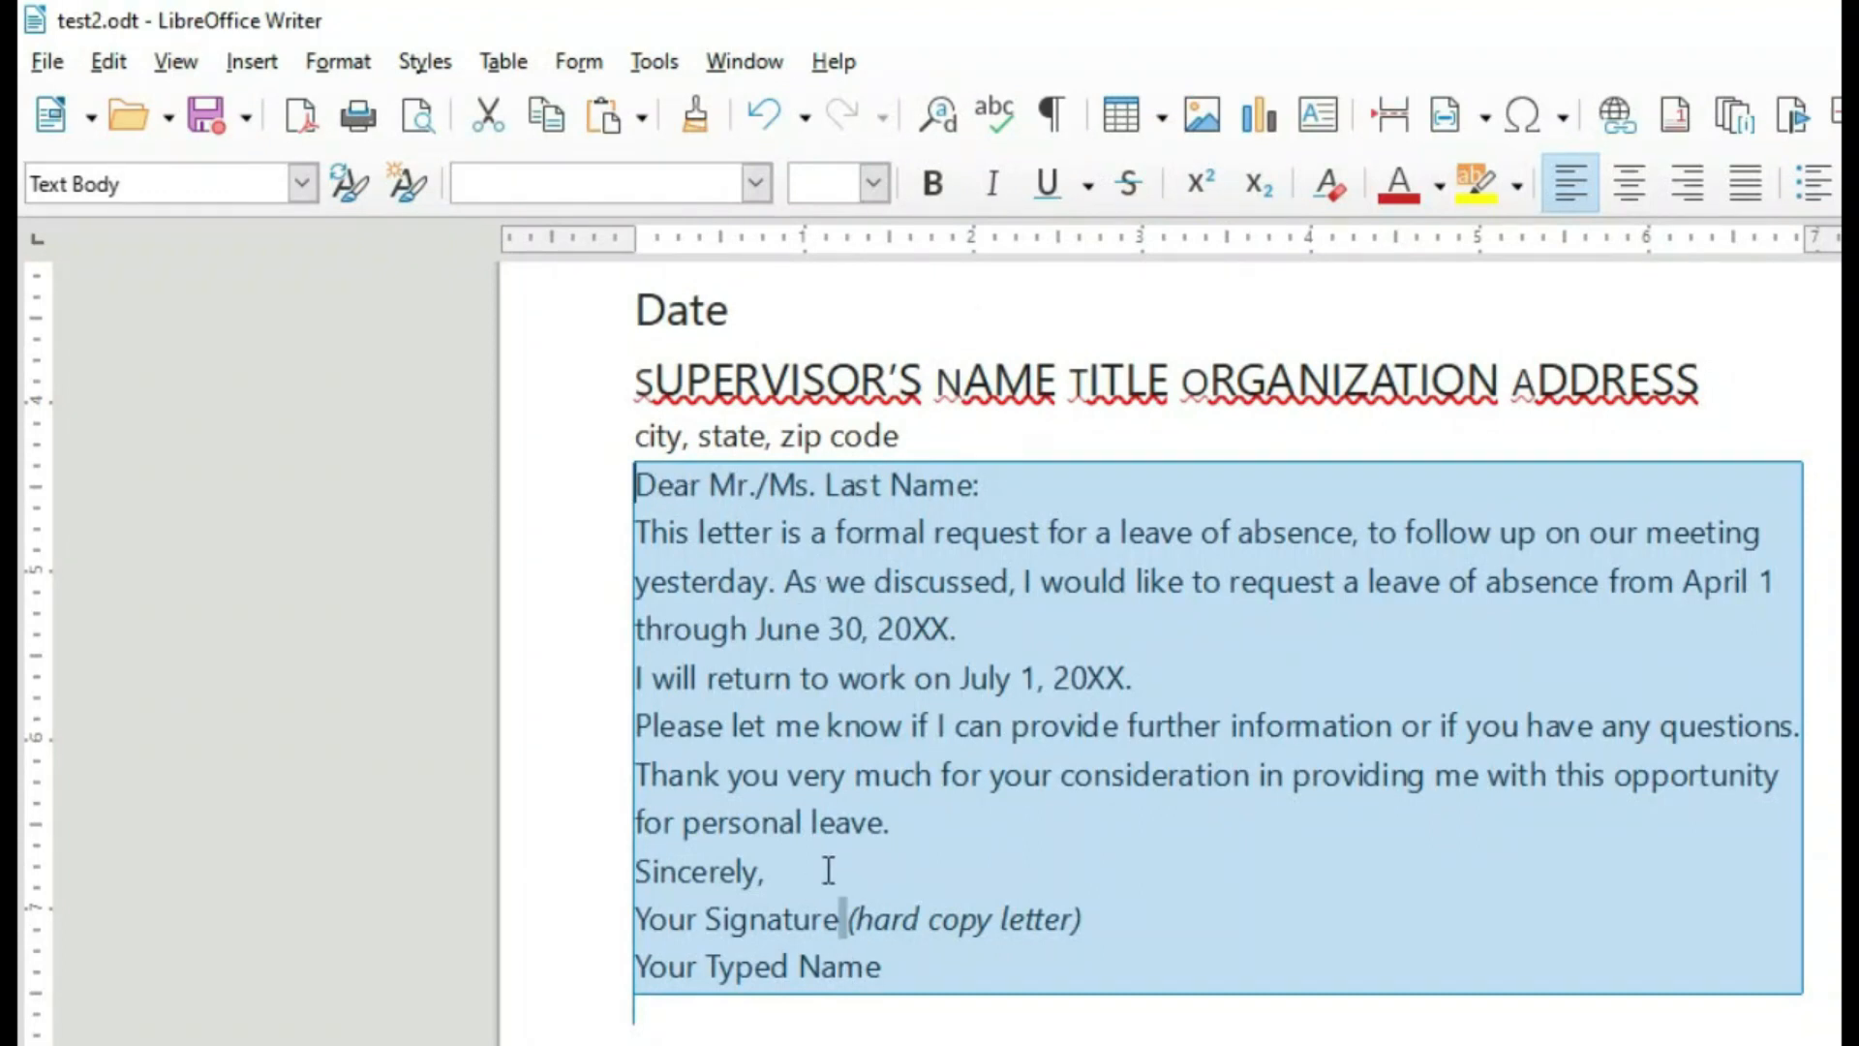
{"action": "left_click", "coordinate": [344, 61]}
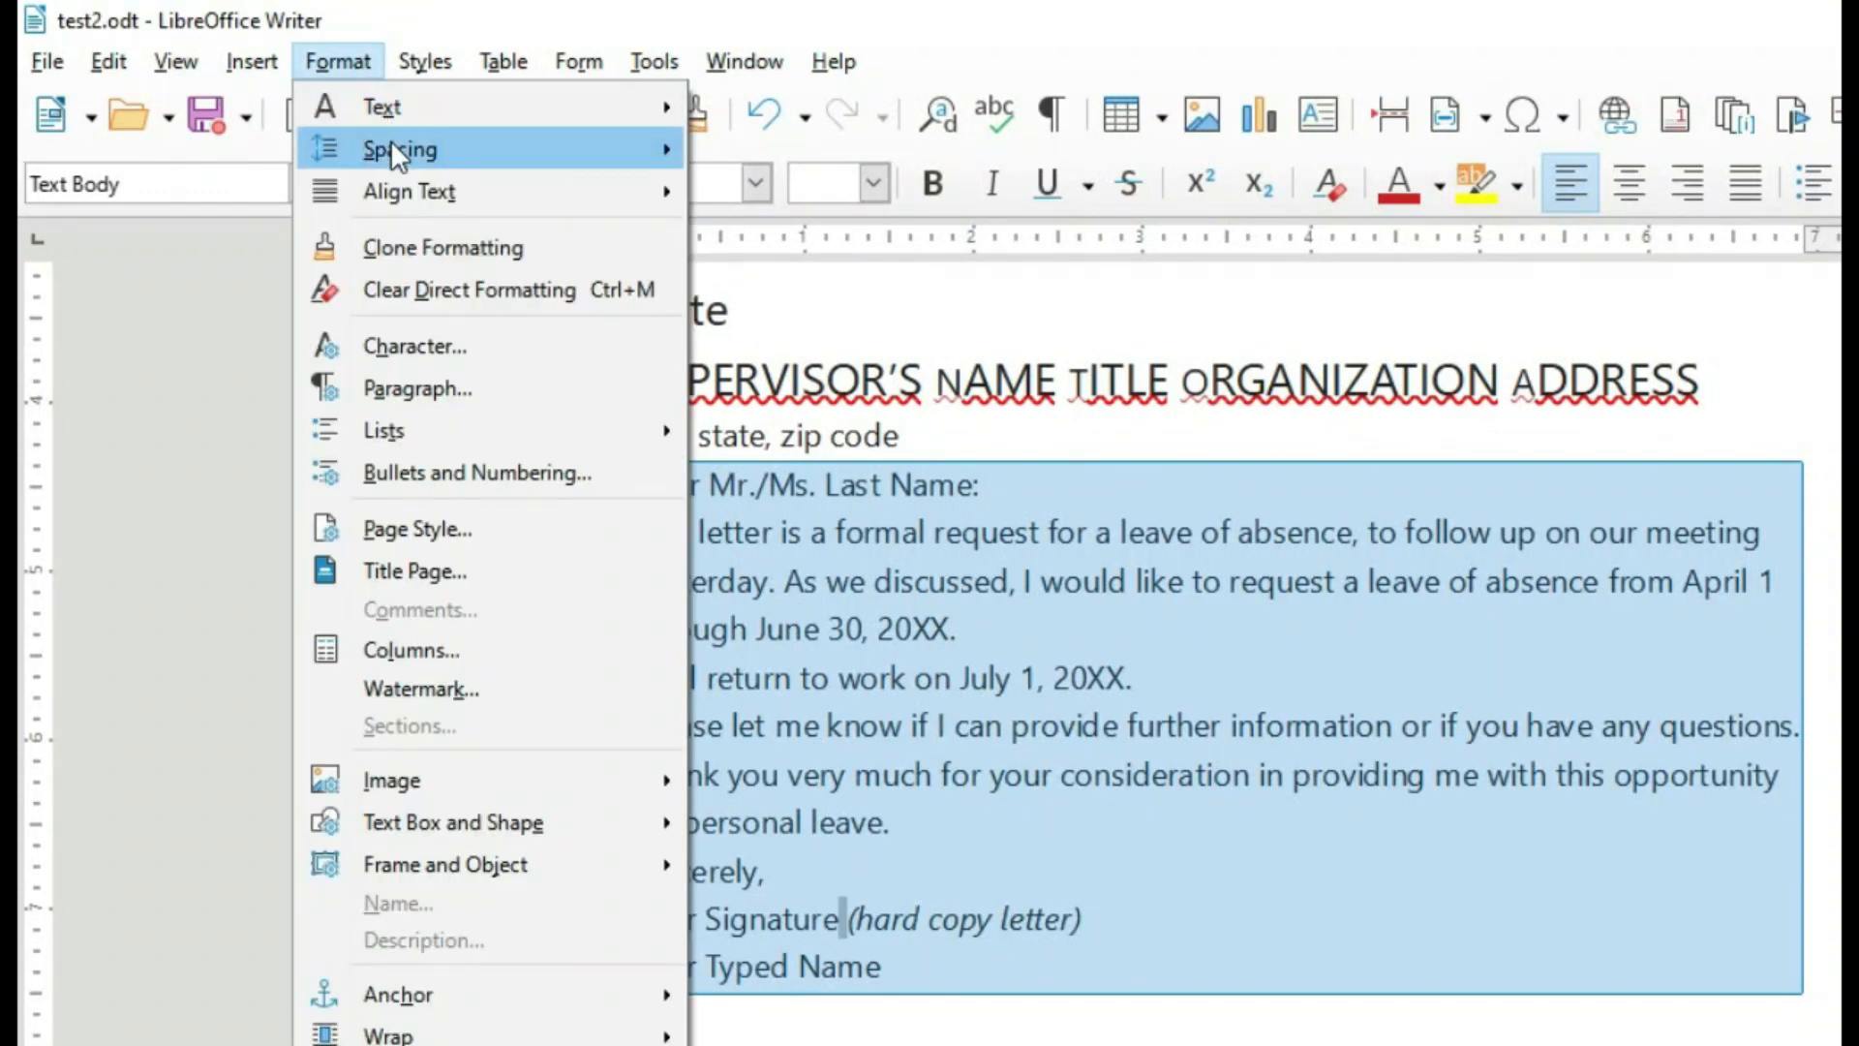
{"action": "mouse_move", "coordinate": [391, 148]}
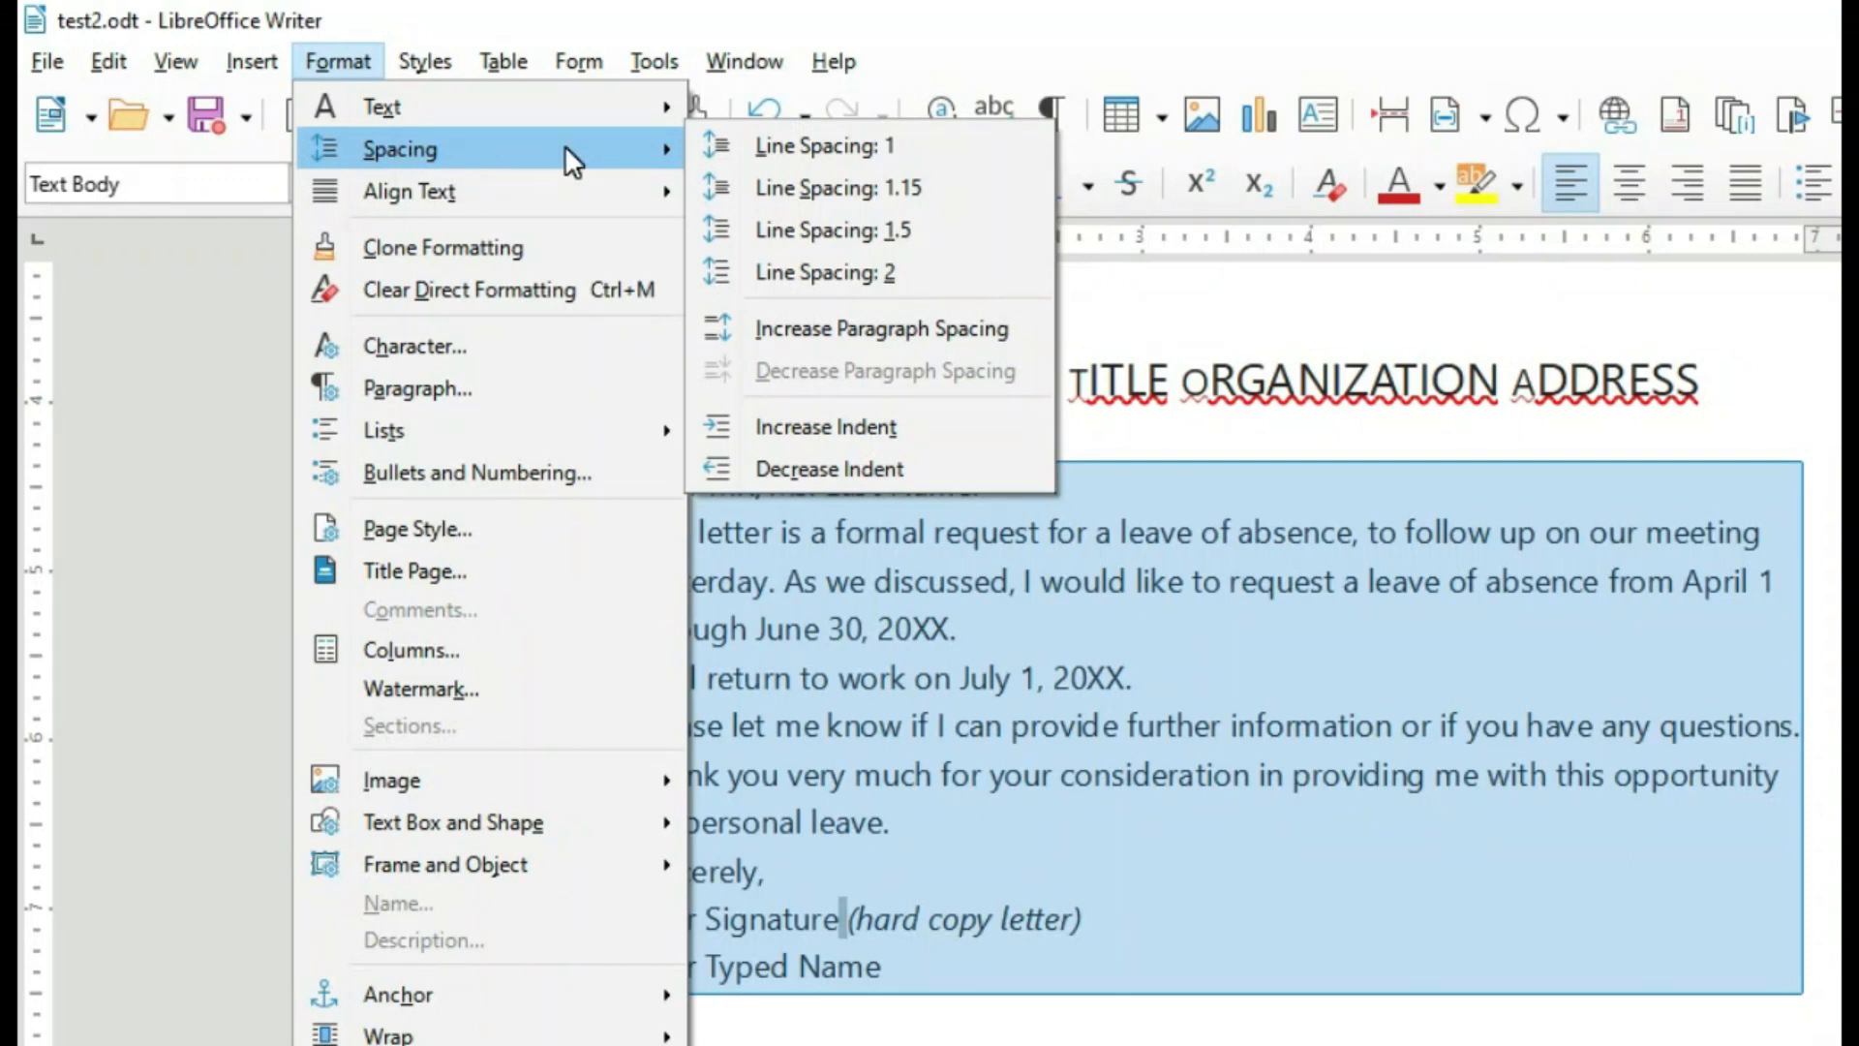
{"action": "left_click", "coordinate": [885, 143]}
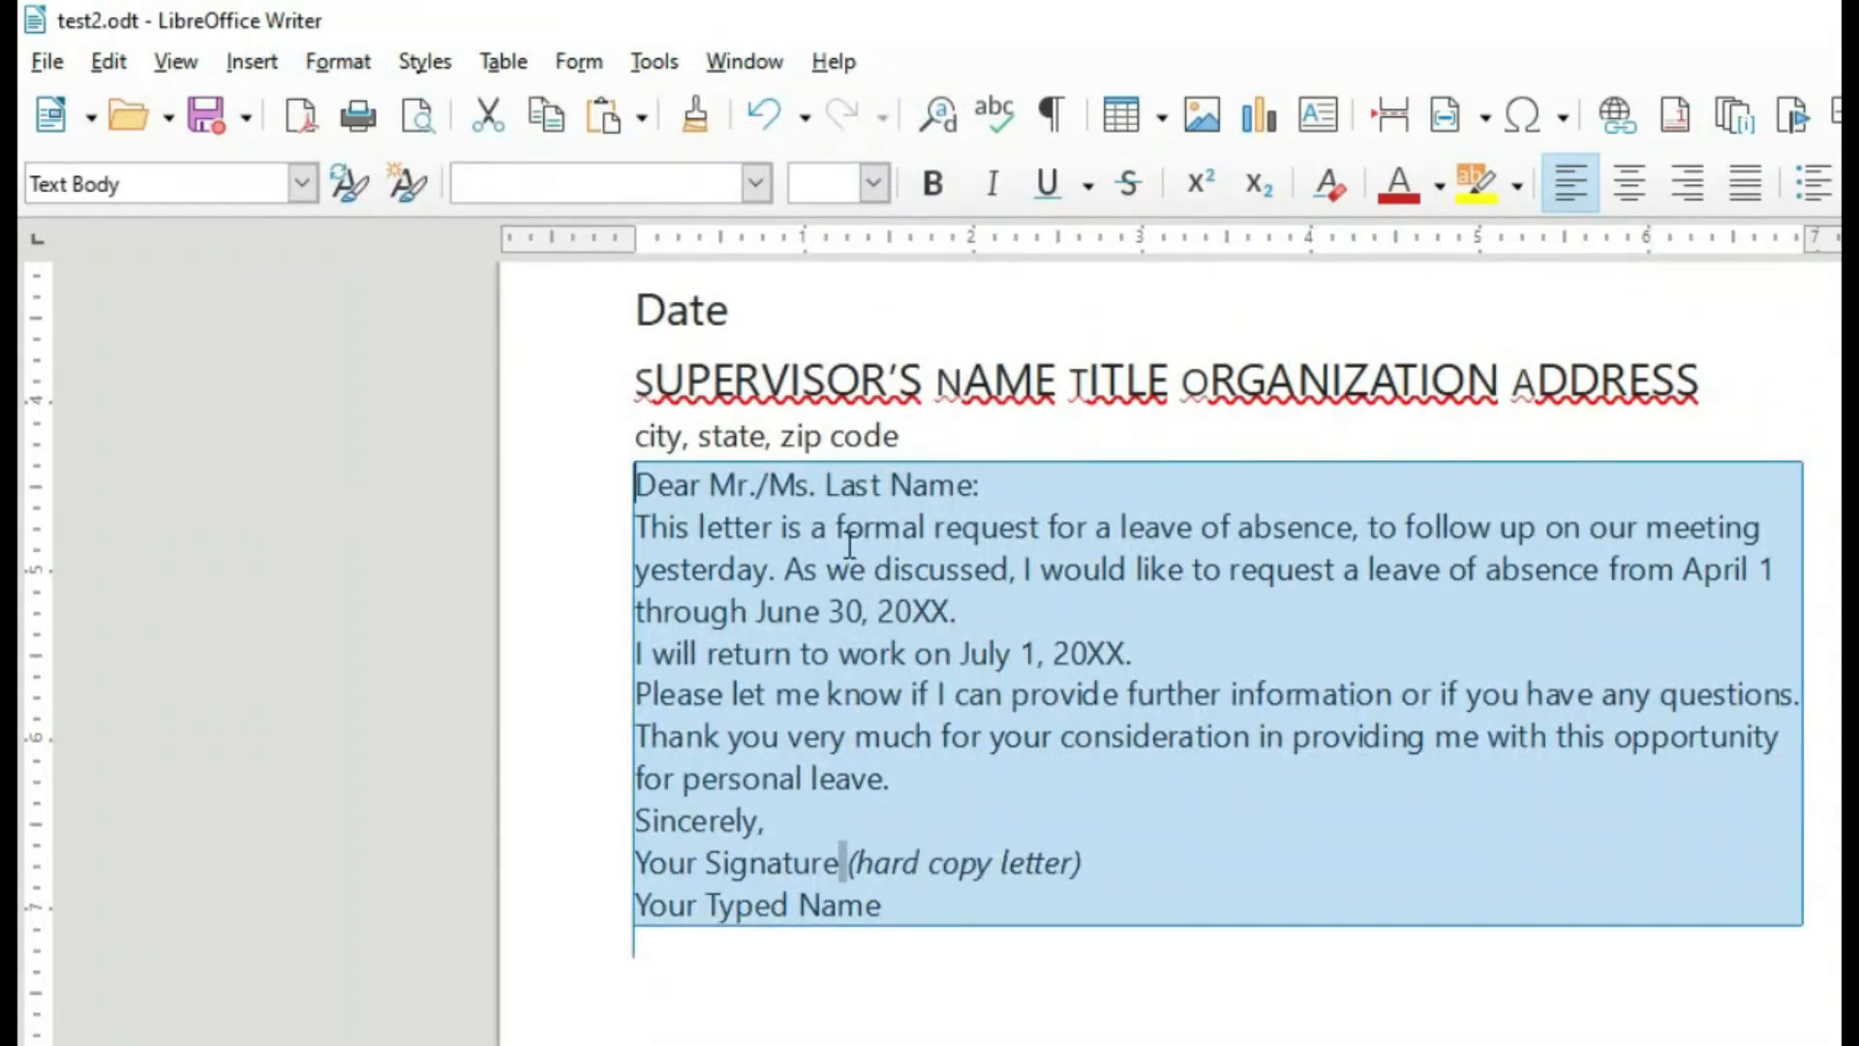
{"action": "left_click", "coordinate": [348, 64]}
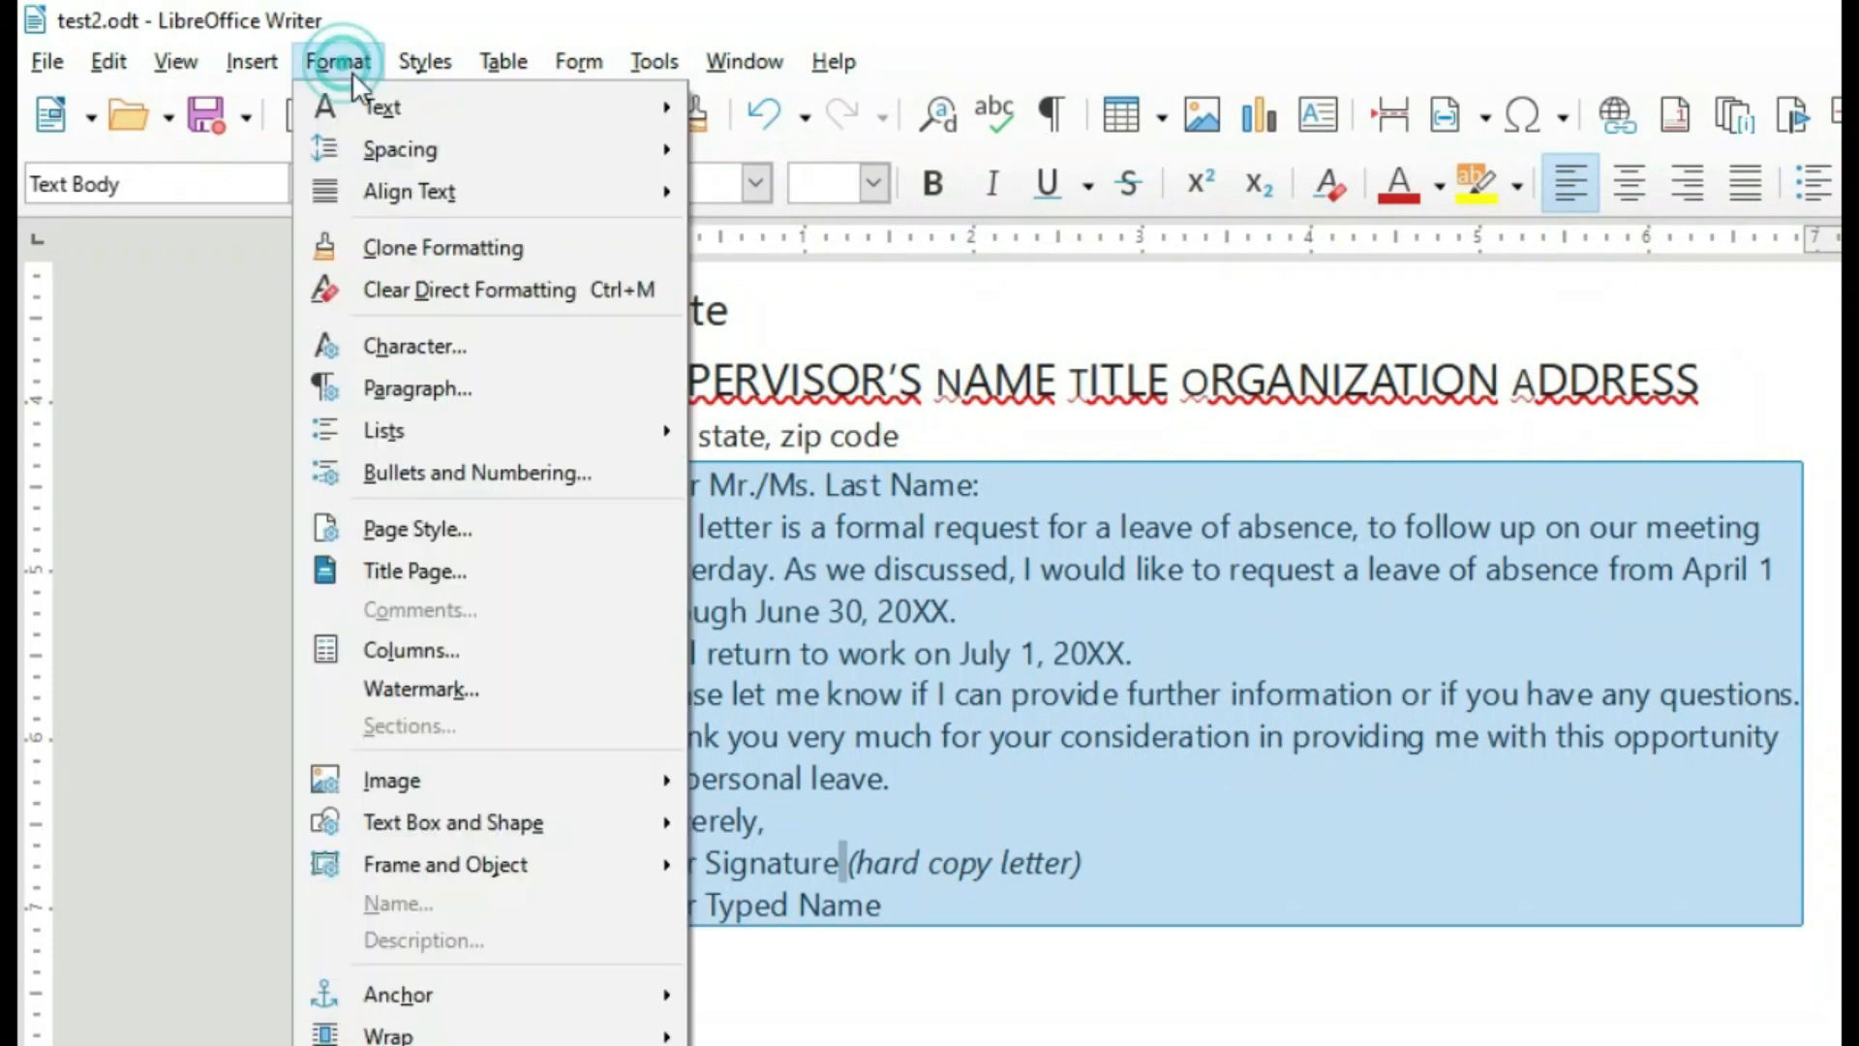
{"action": "mouse_move", "coordinate": [626, 154]}
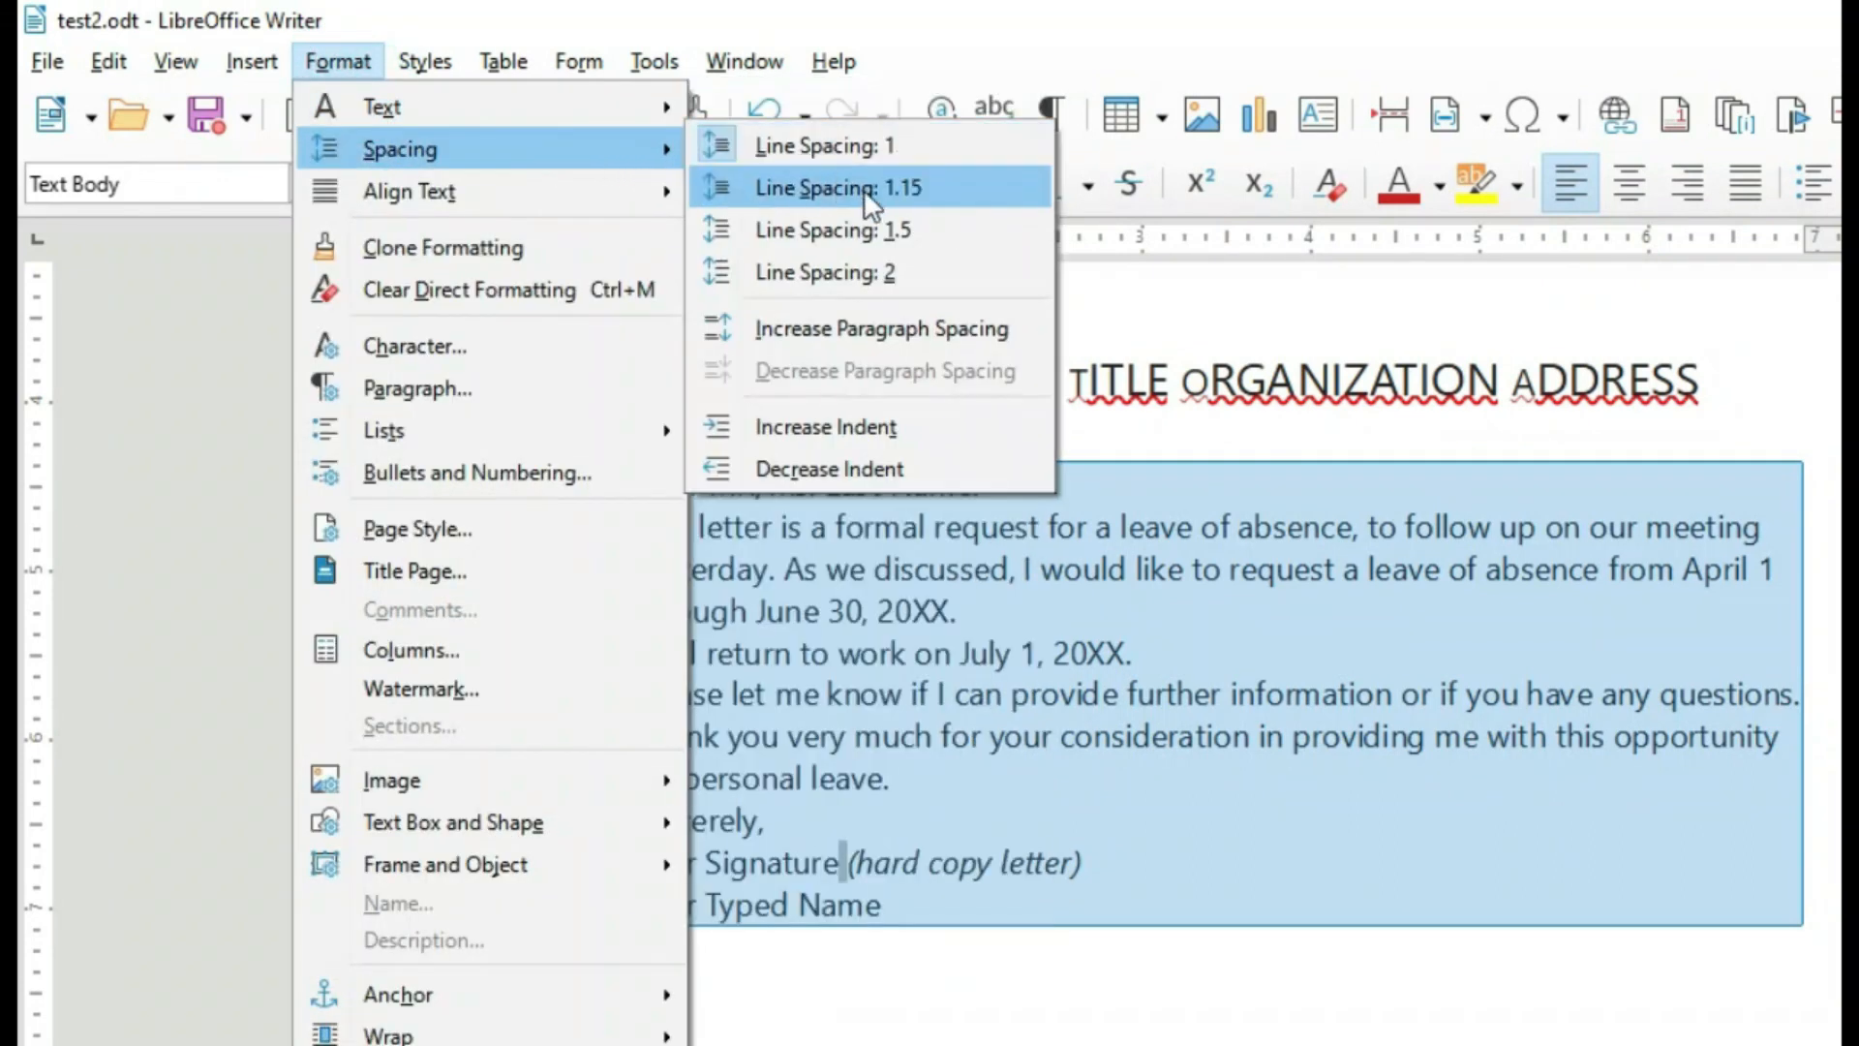
{"action": "left_click", "coordinate": [932, 194]}
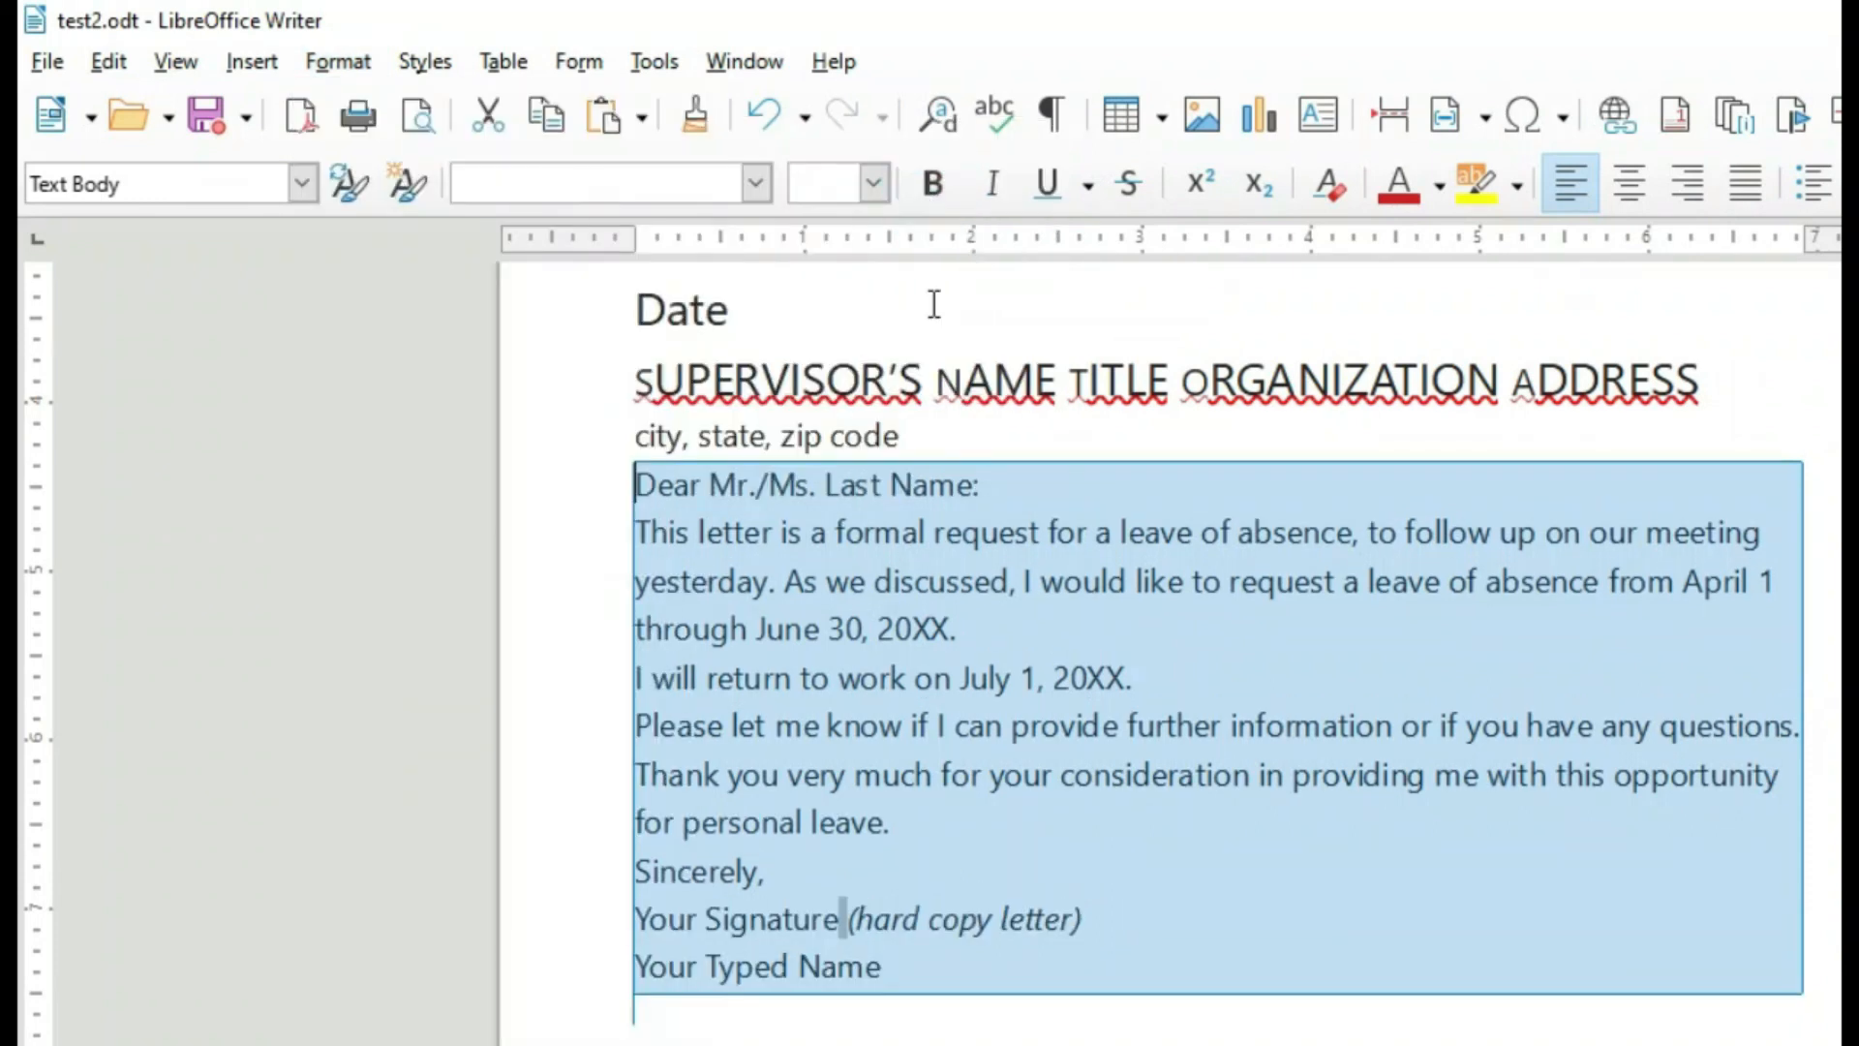
Set the line spacing of the selected letter text to 1.5 and increase it to 2.
{"action": "left_click", "coordinate": [345, 60]}
{"action": "mouse_move", "coordinate": [607, 153]}
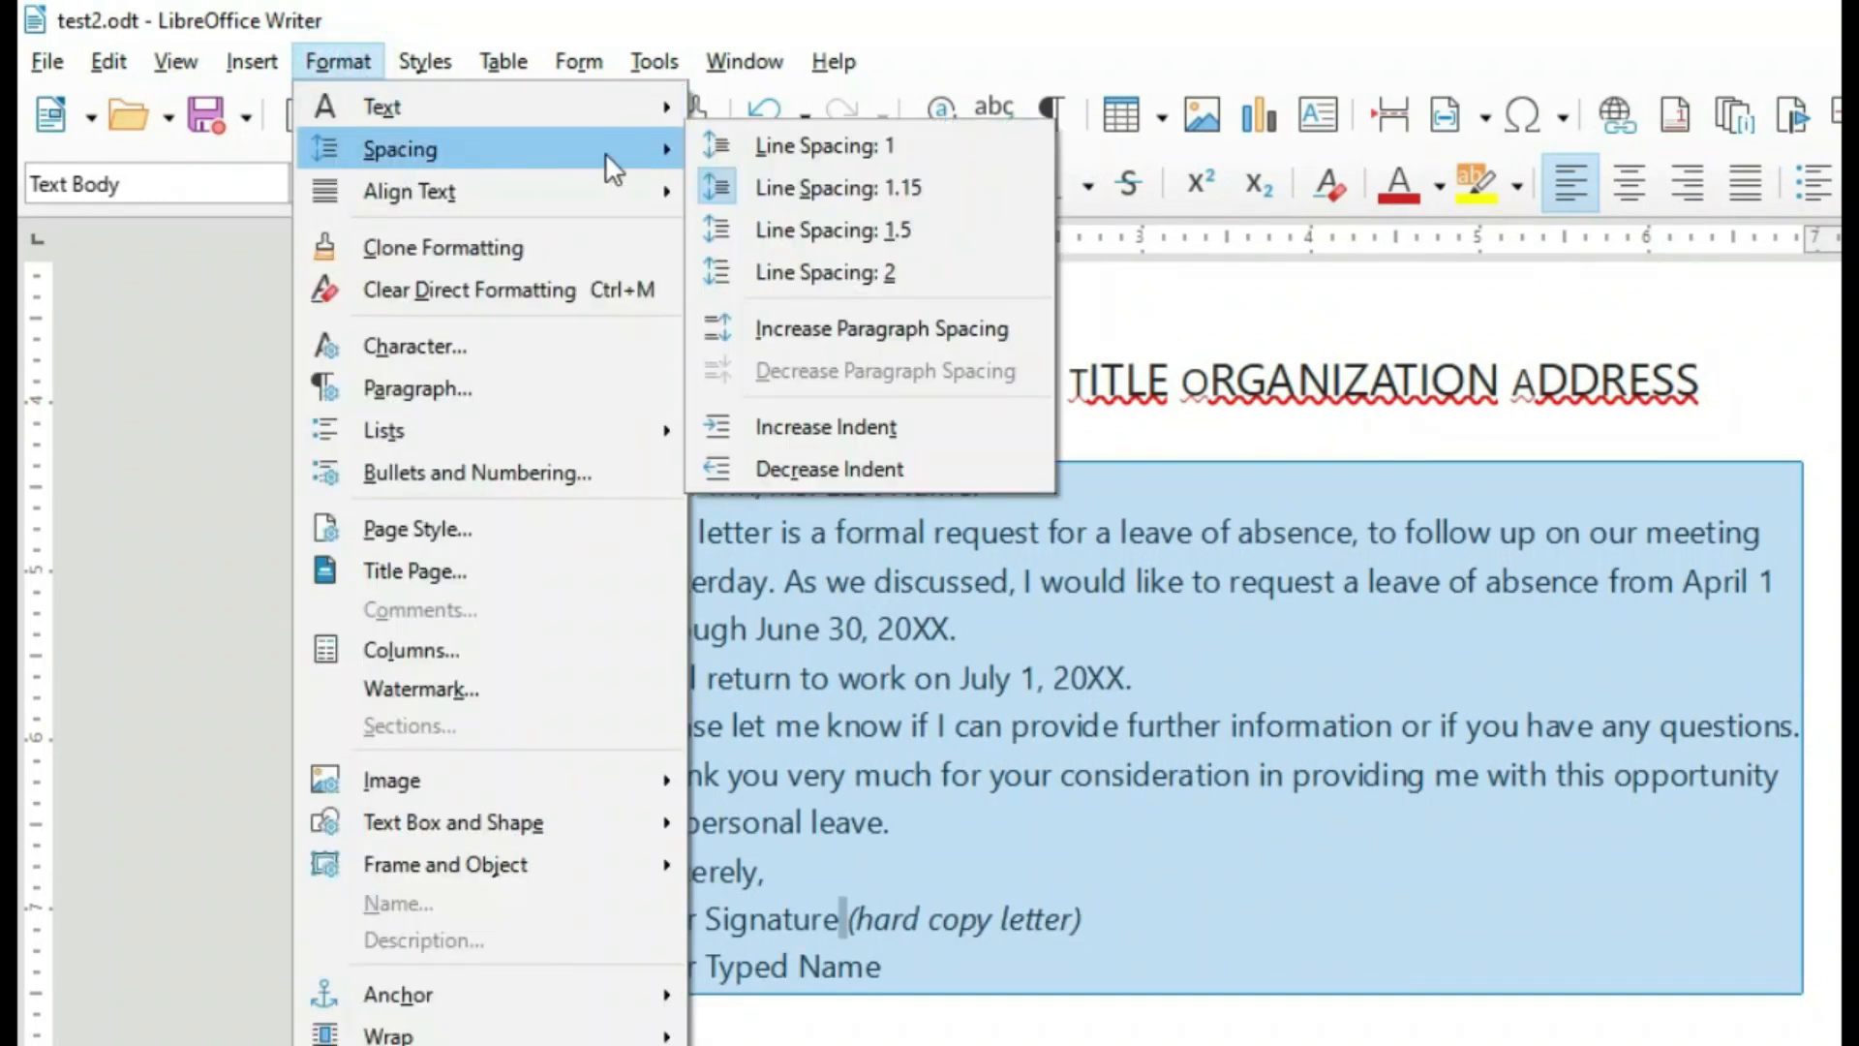
{"action": "left_click", "coordinate": [875, 227]}
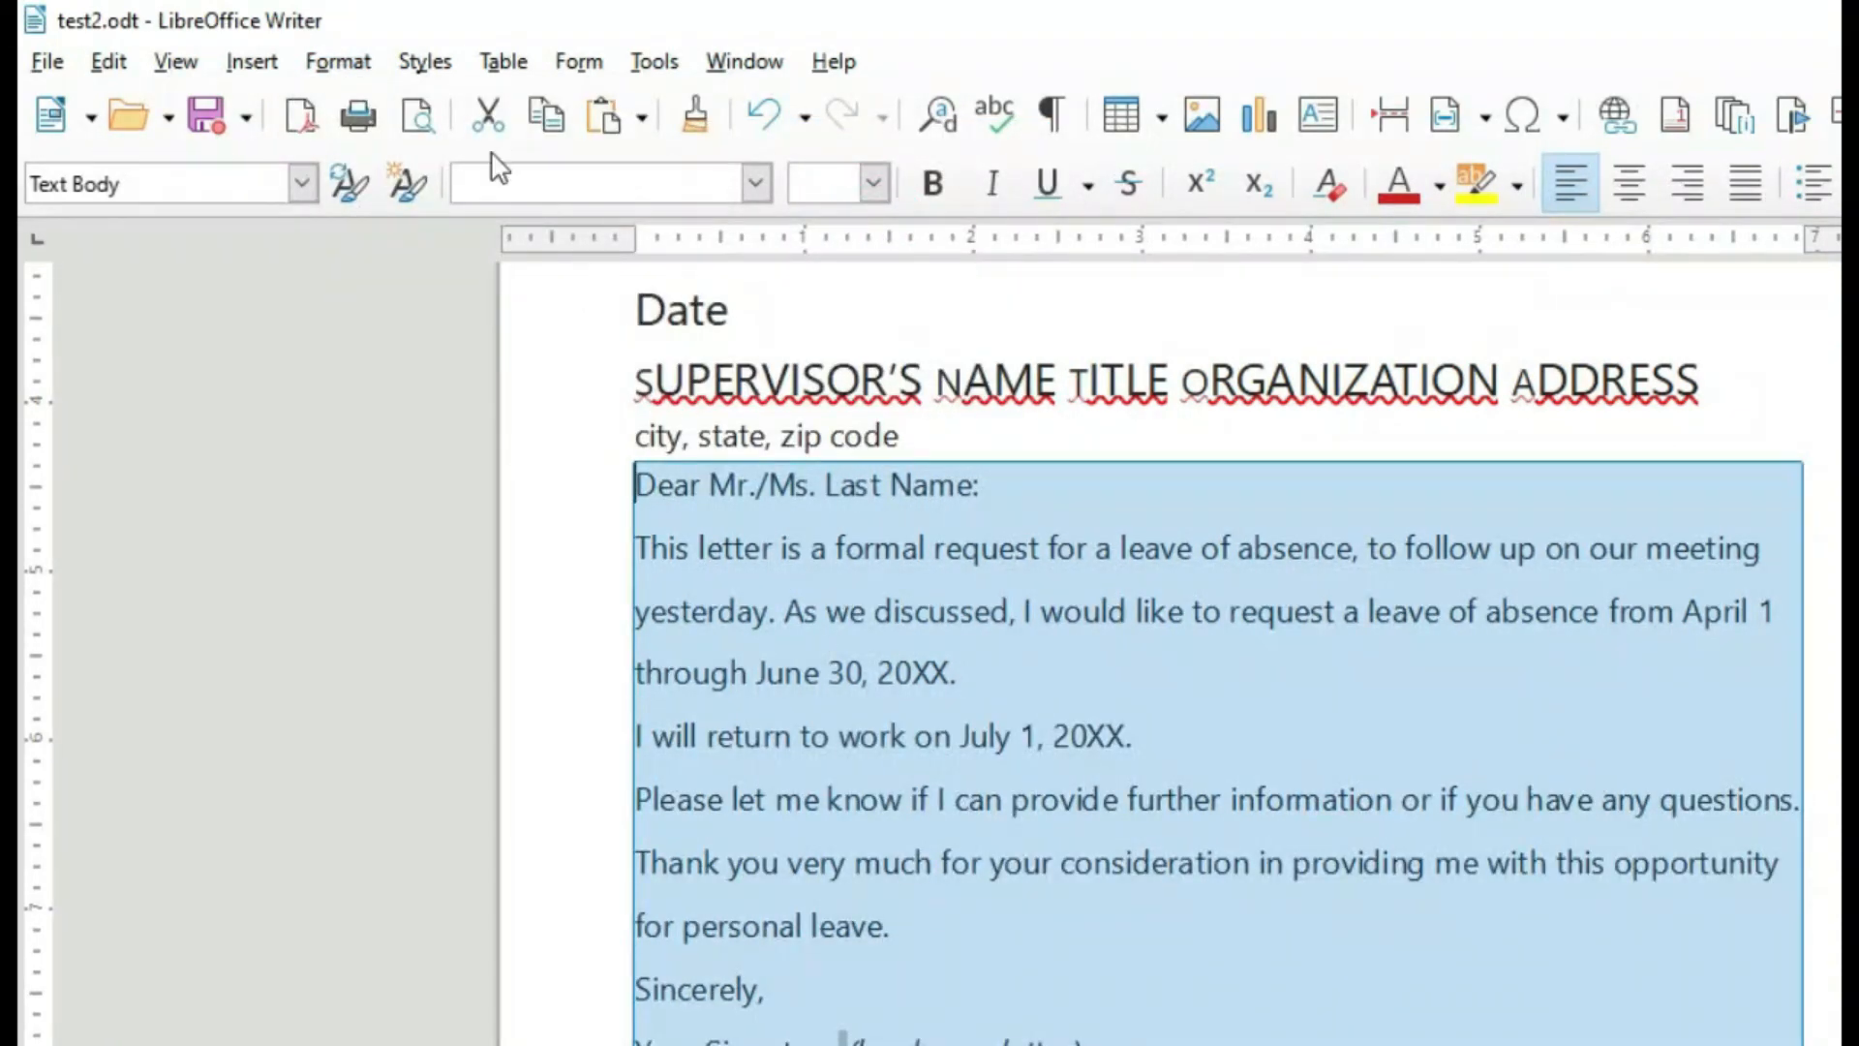
{"action": "left_click", "coordinate": [335, 60]}
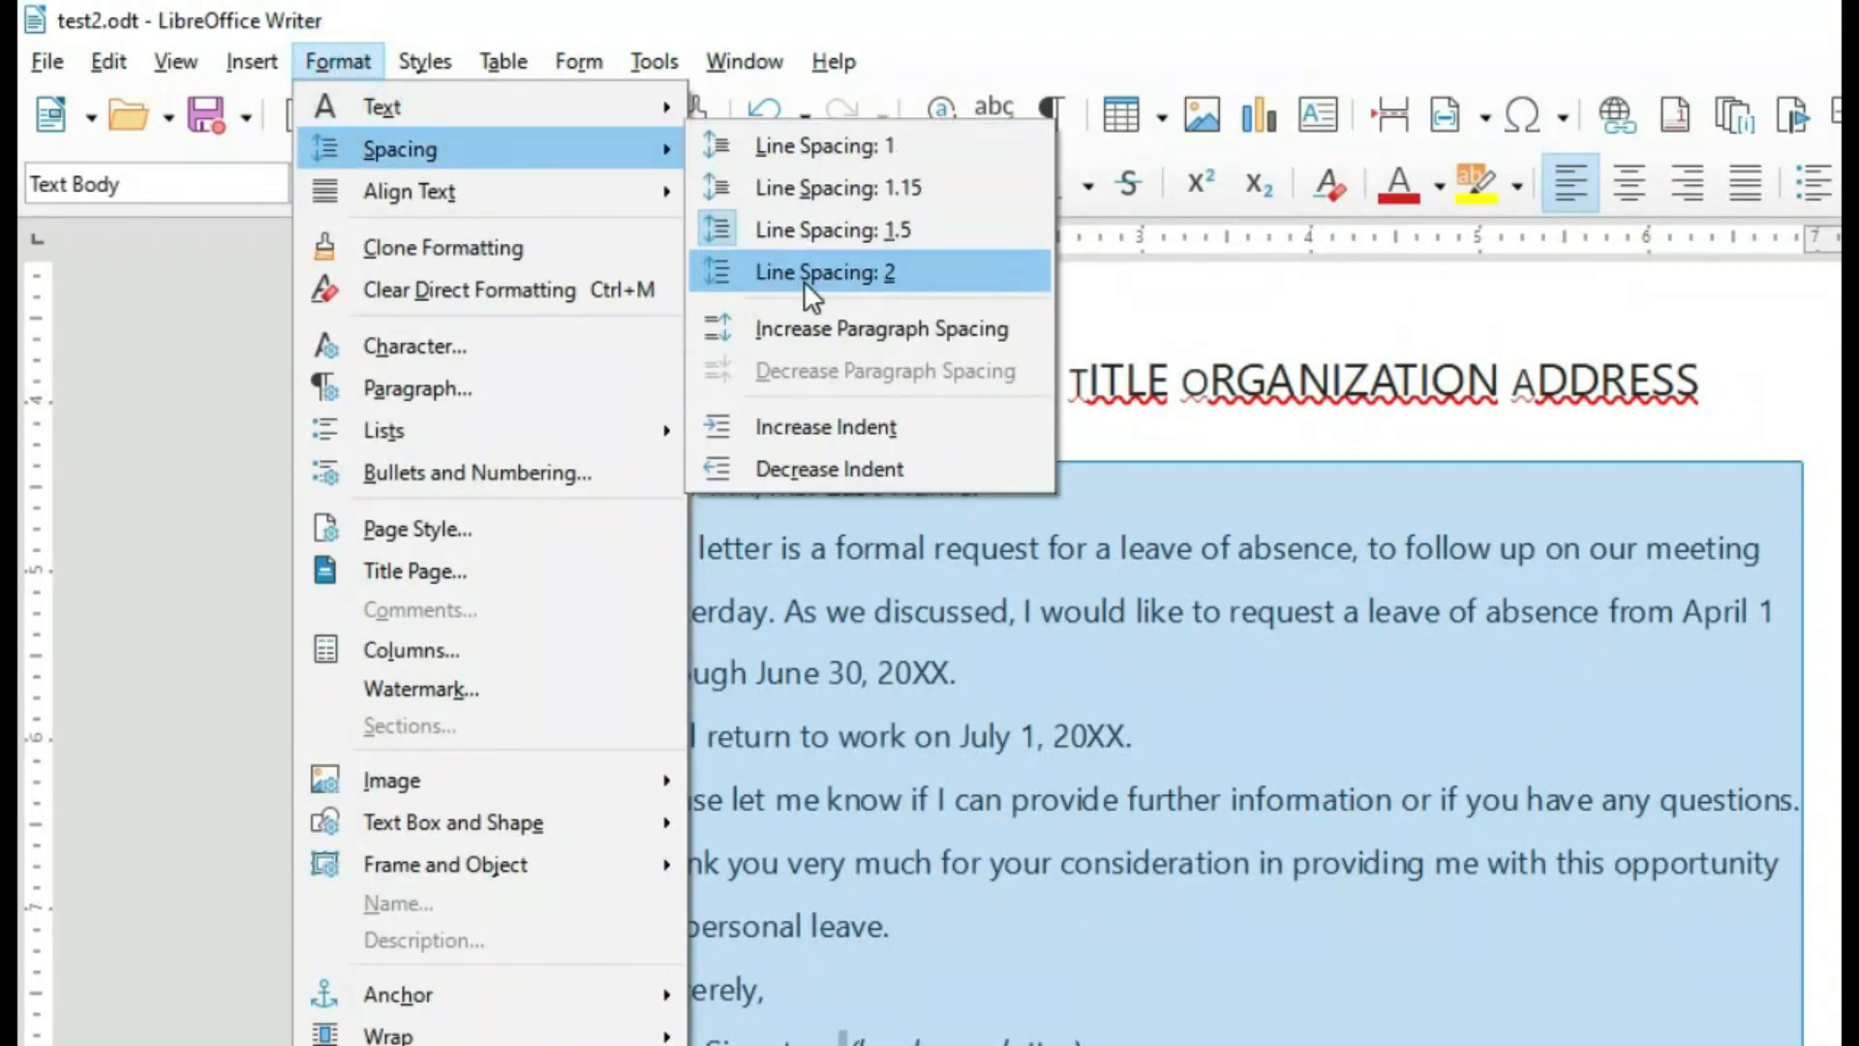
{"action": "left_click", "coordinate": [803, 274]}
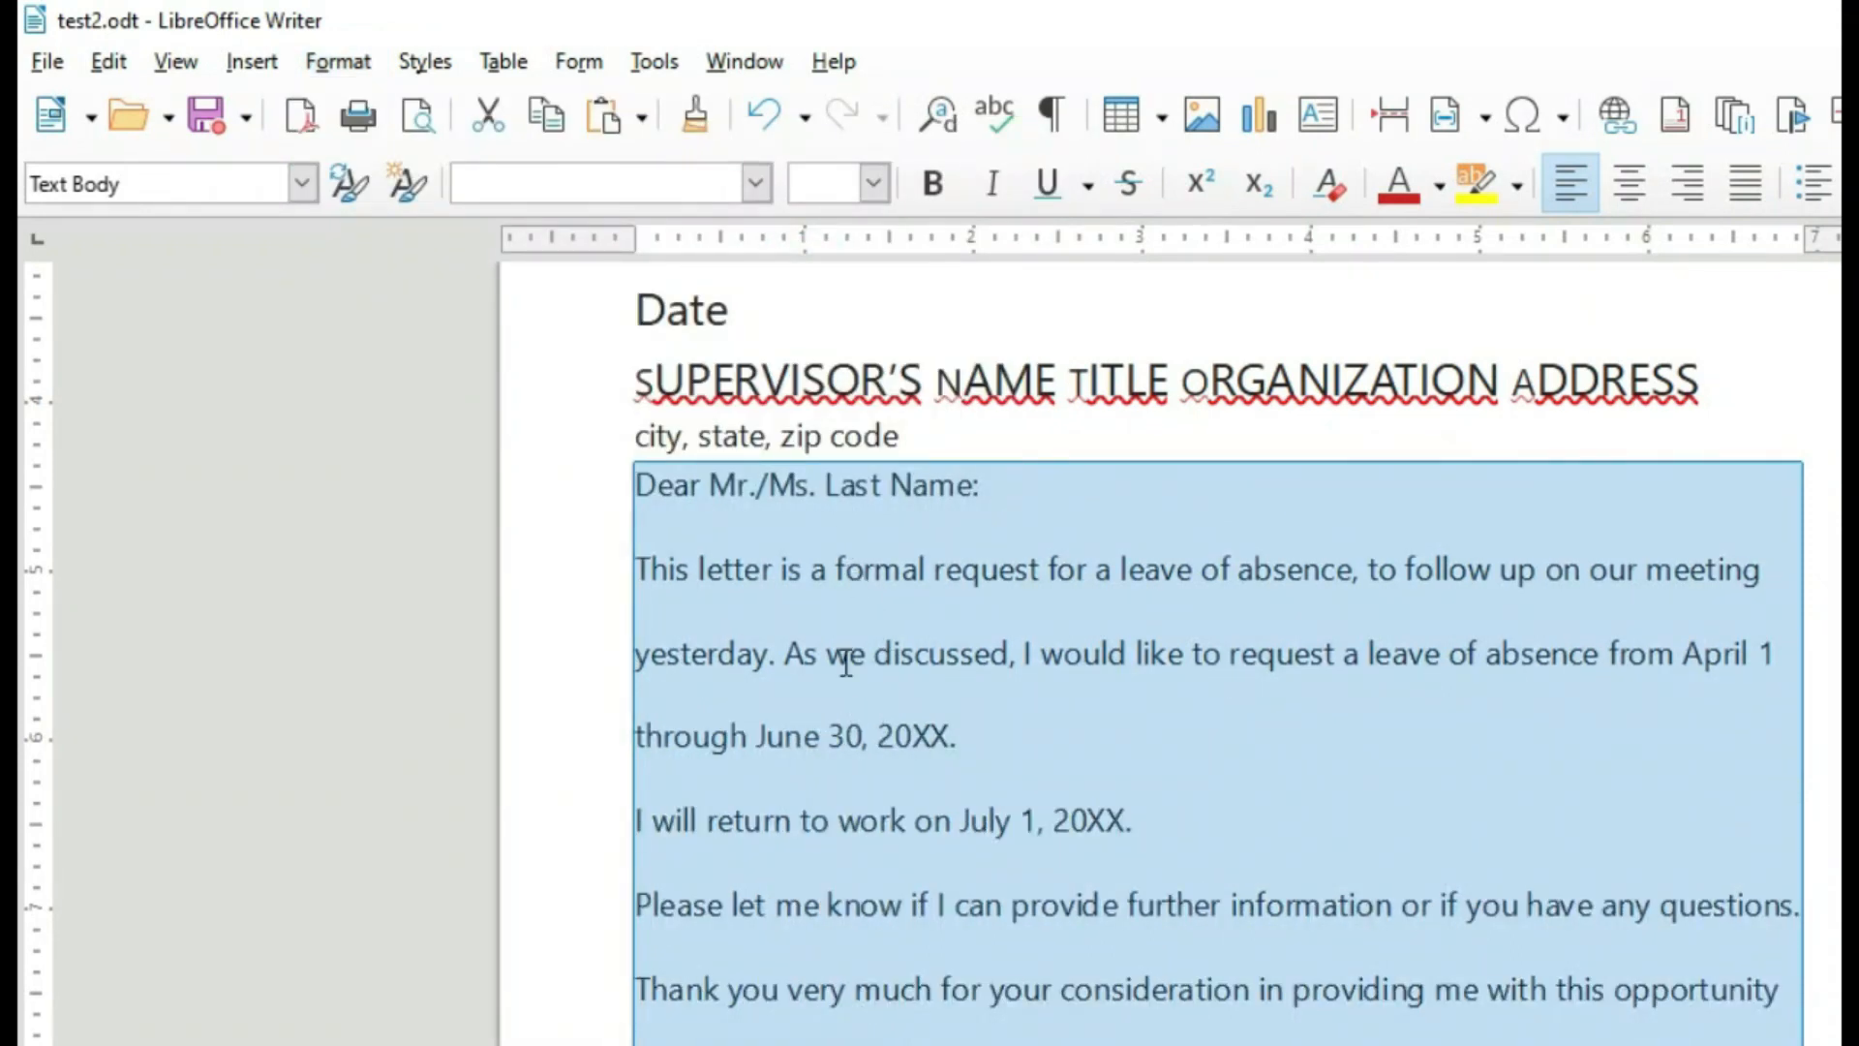
Right-align the selected body paragraphs from "This letter is" through "for personal leave." and return them to left alignment.
{"action": "left_click", "coordinate": [335, 62]}
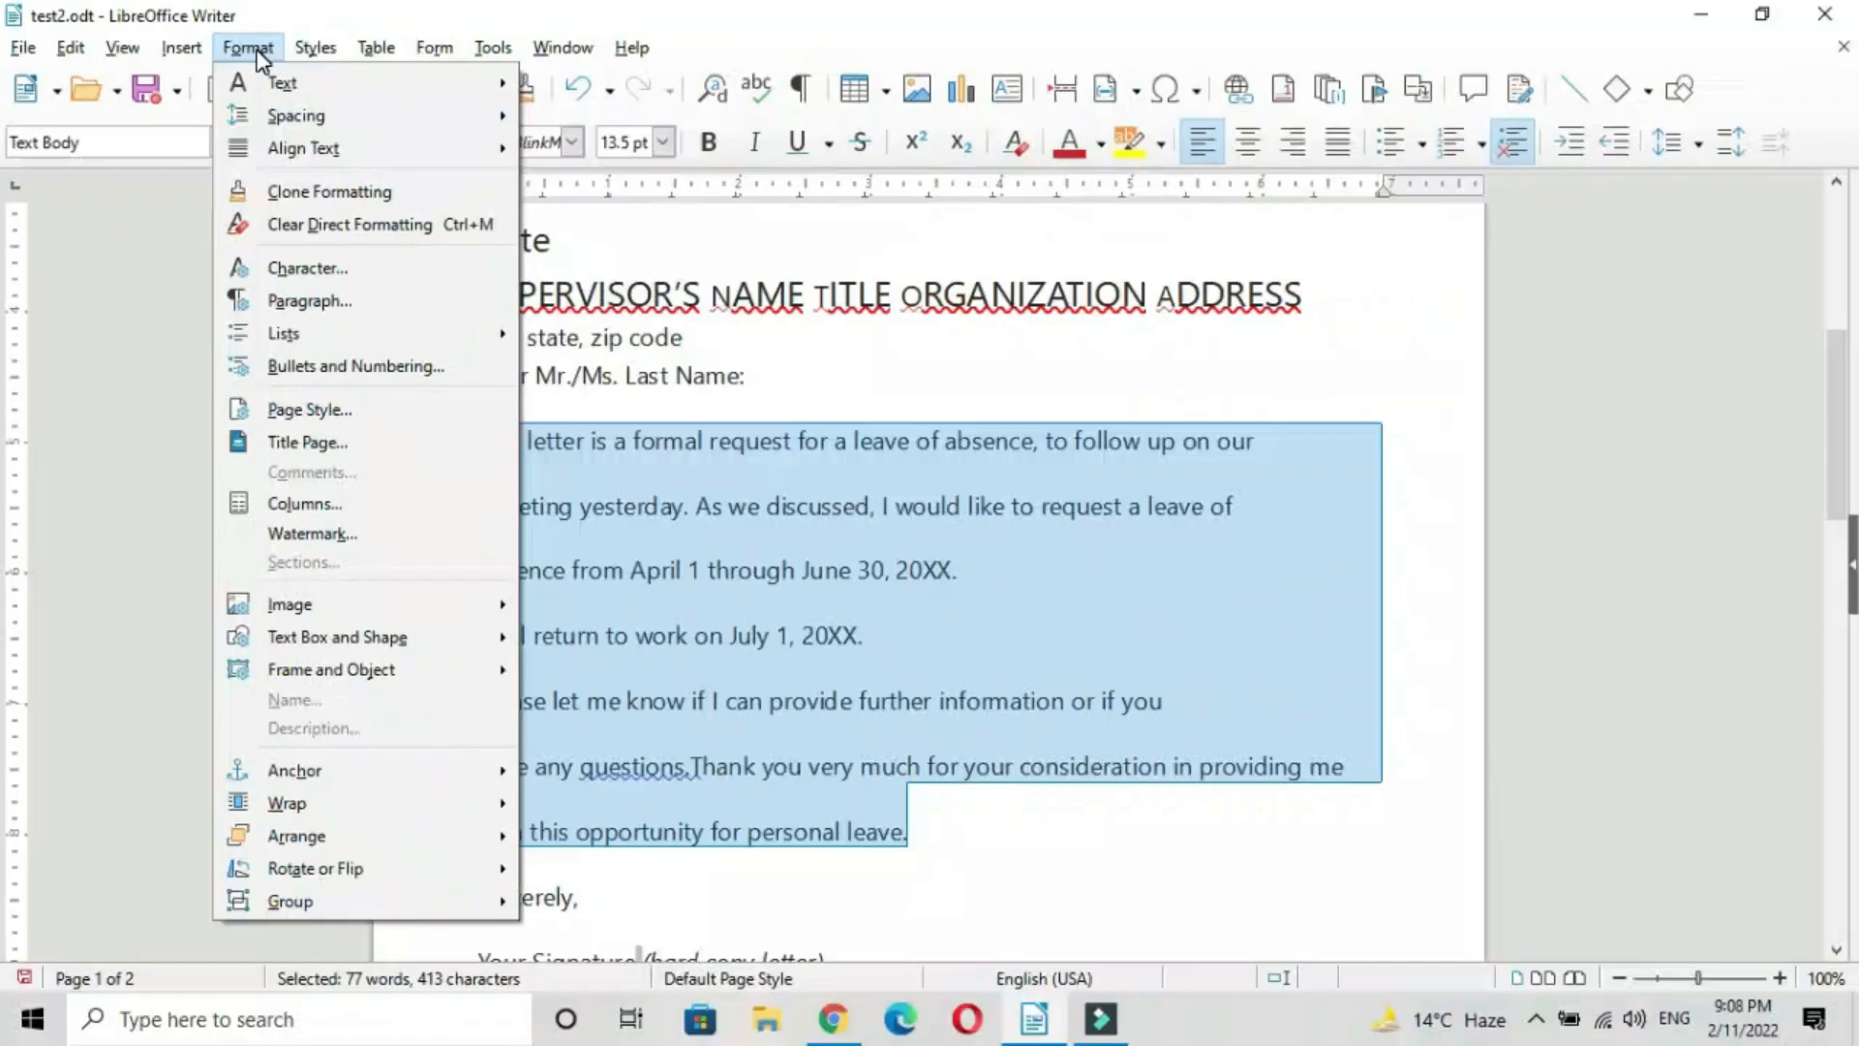
{"action": "mouse_move", "coordinate": [380, 193]}
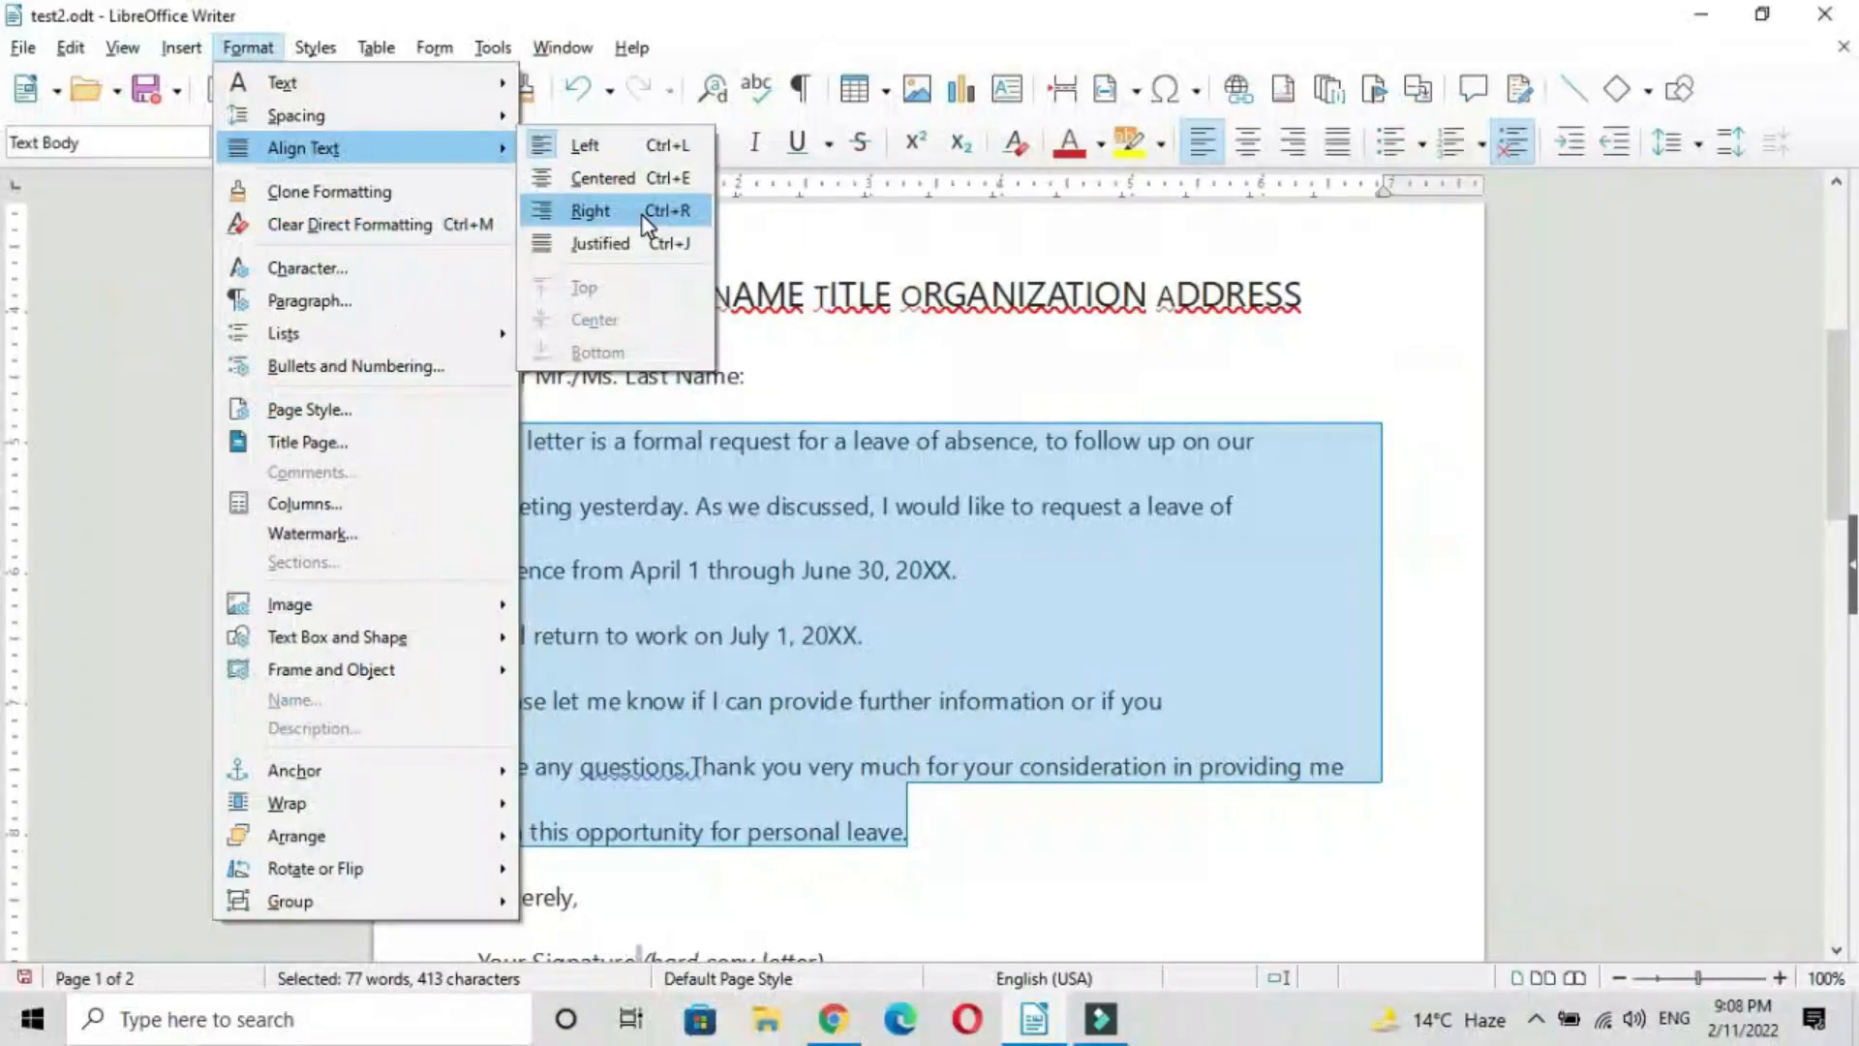
{"action": "left_click", "coordinate": [644, 218]}
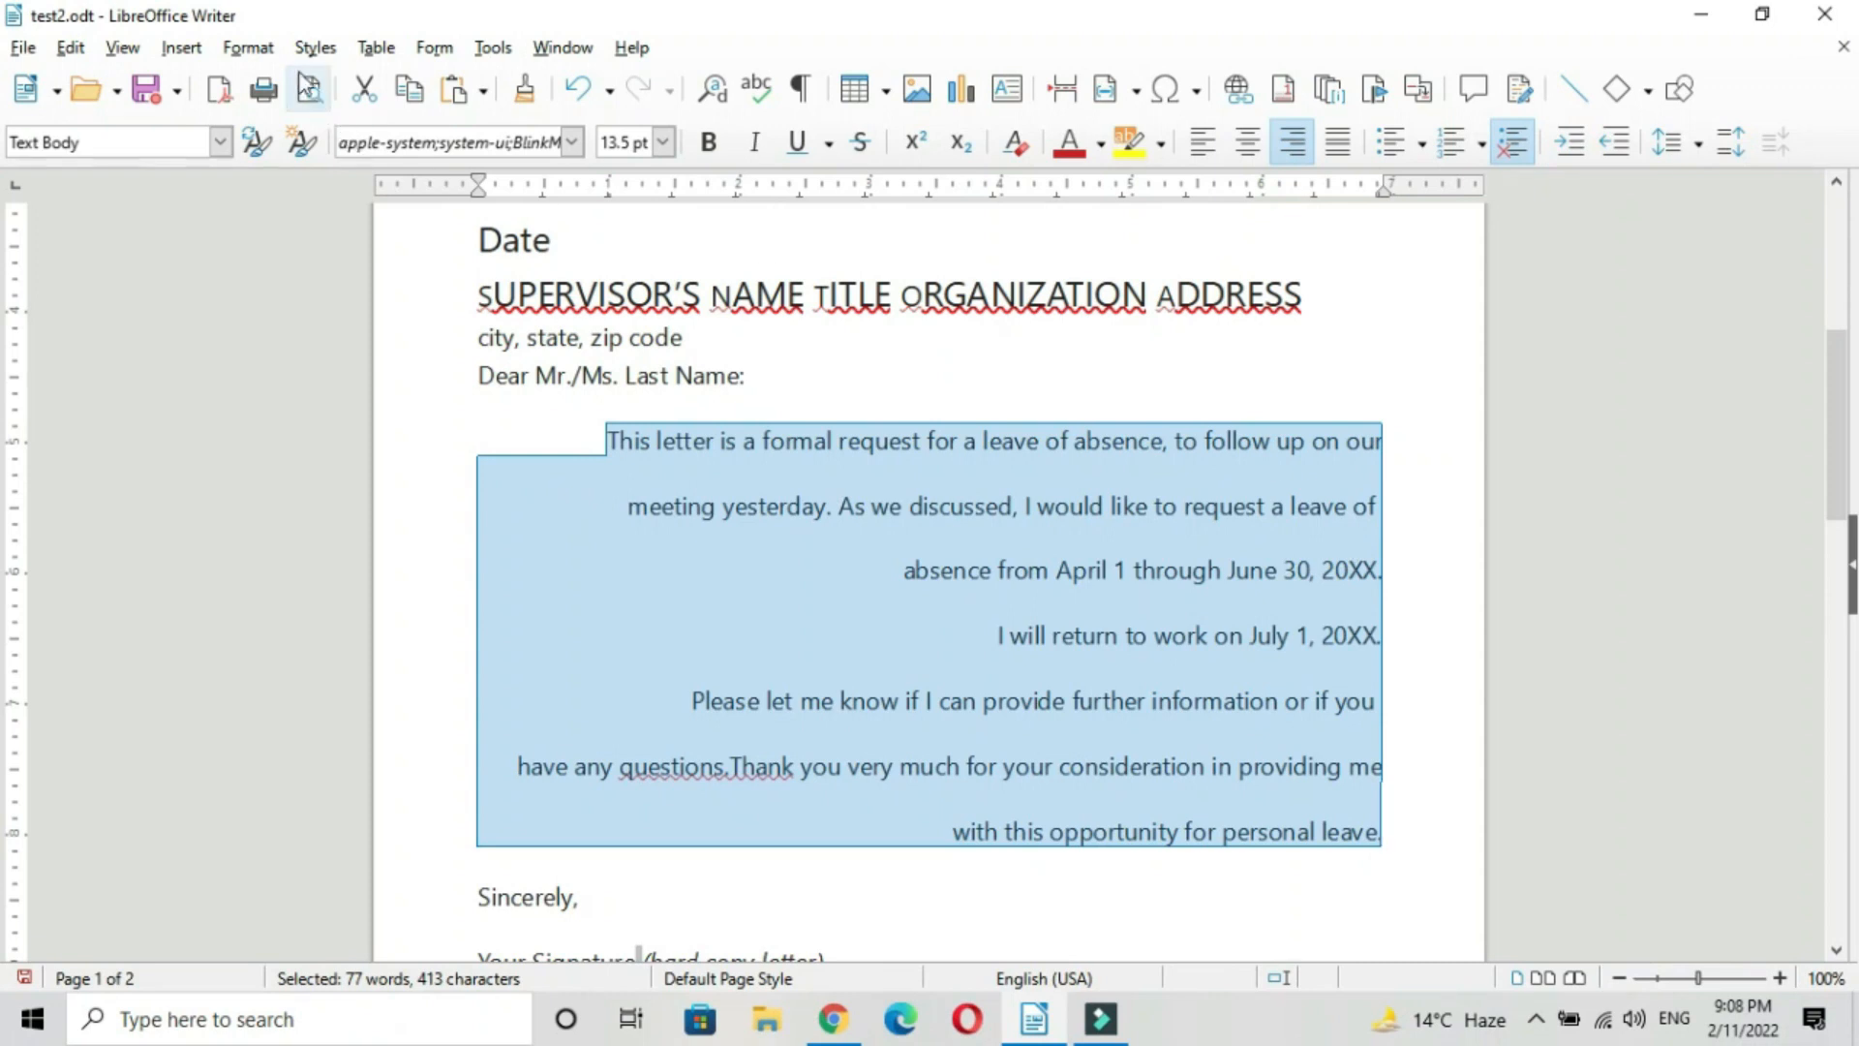
{"action": "left_click", "coordinate": [248, 48]}
{"action": "mouse_move", "coordinate": [290, 149]}
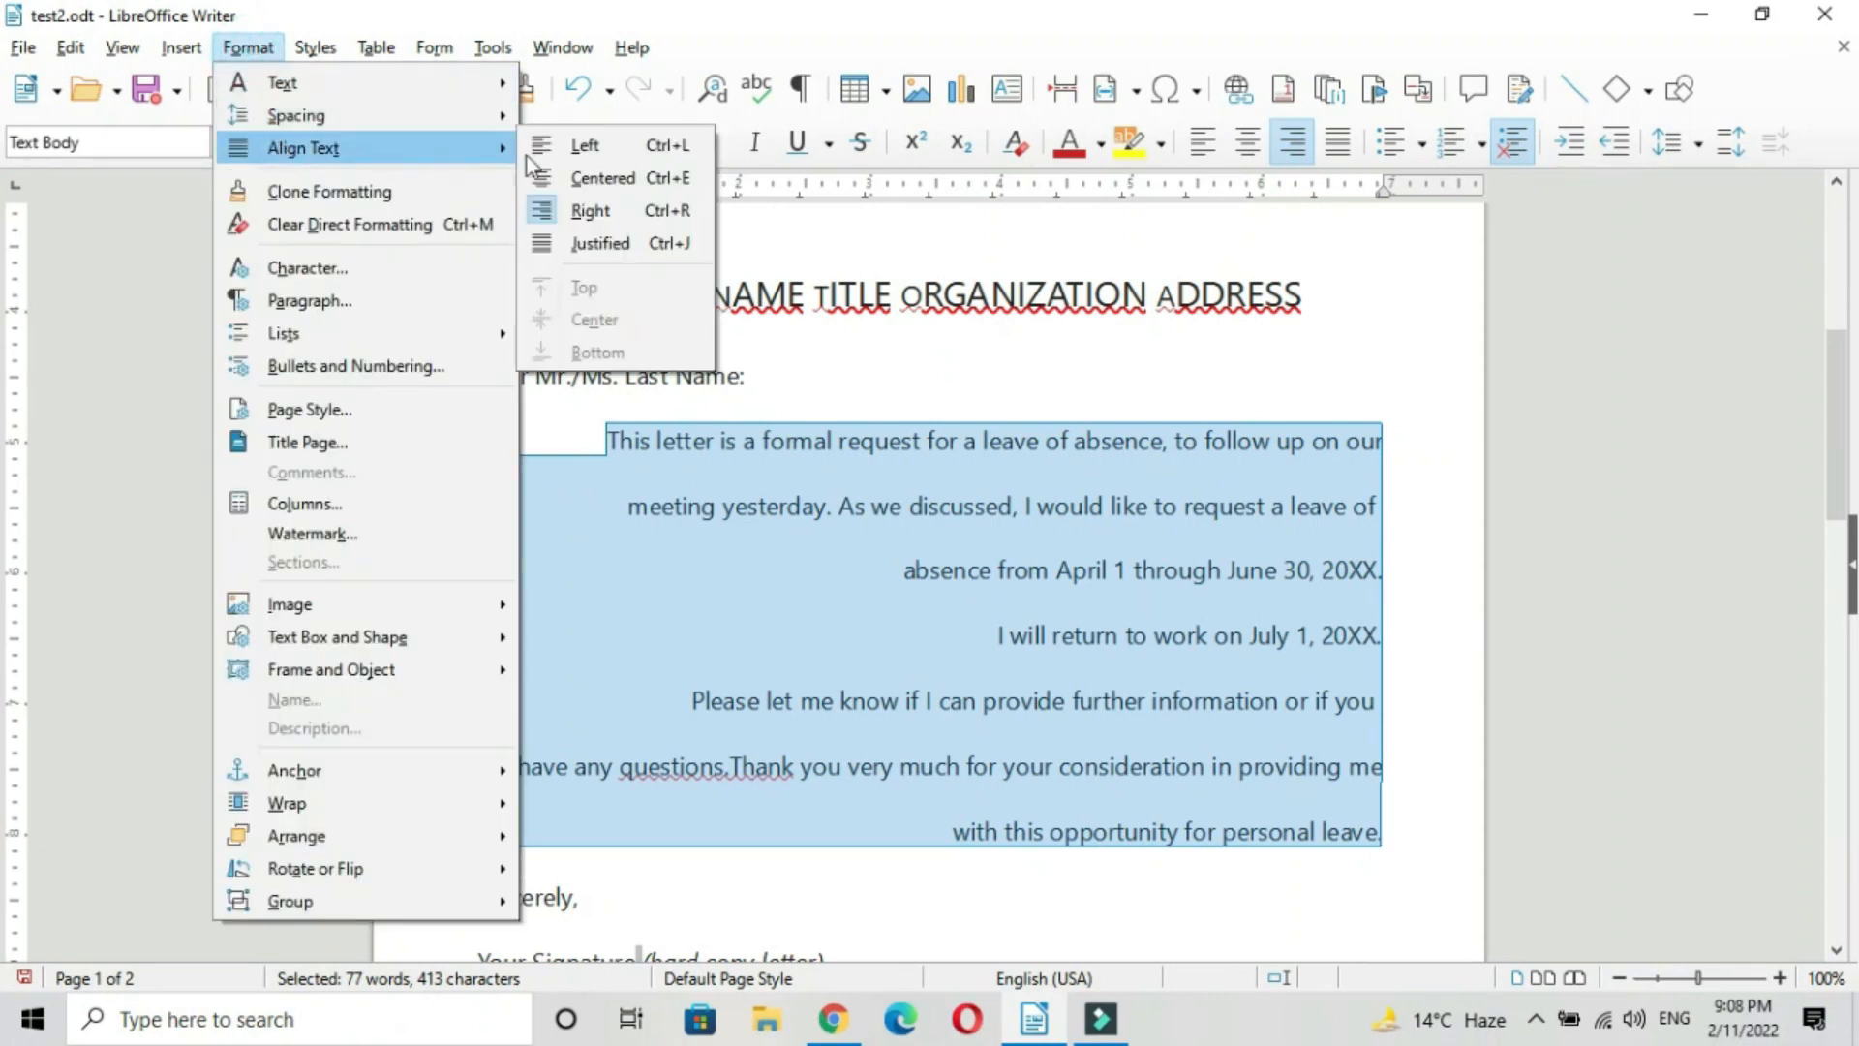
{"action": "left_click", "coordinate": [625, 147]}
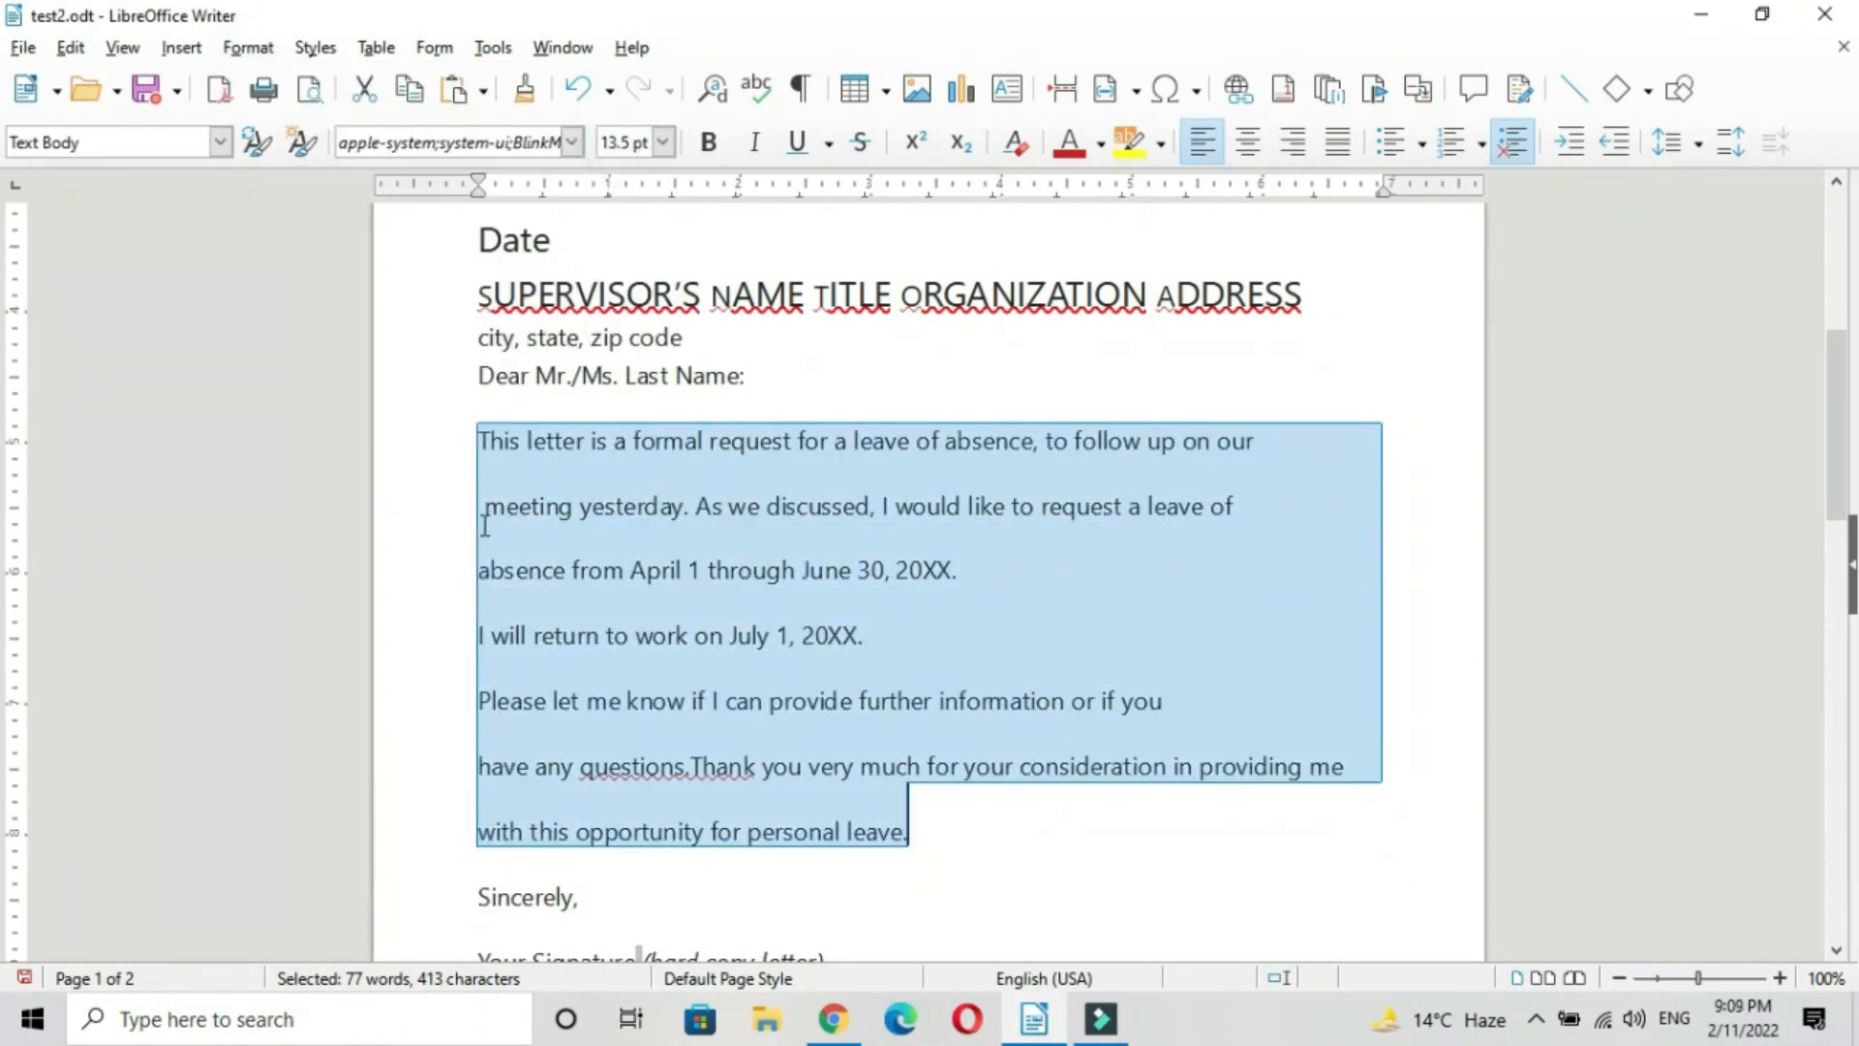
Center the selected body paragraphs and switch their alignment to Justified.
{"action": "left_click", "coordinate": [248, 48]}
{"action": "mouse_move", "coordinate": [291, 148]}
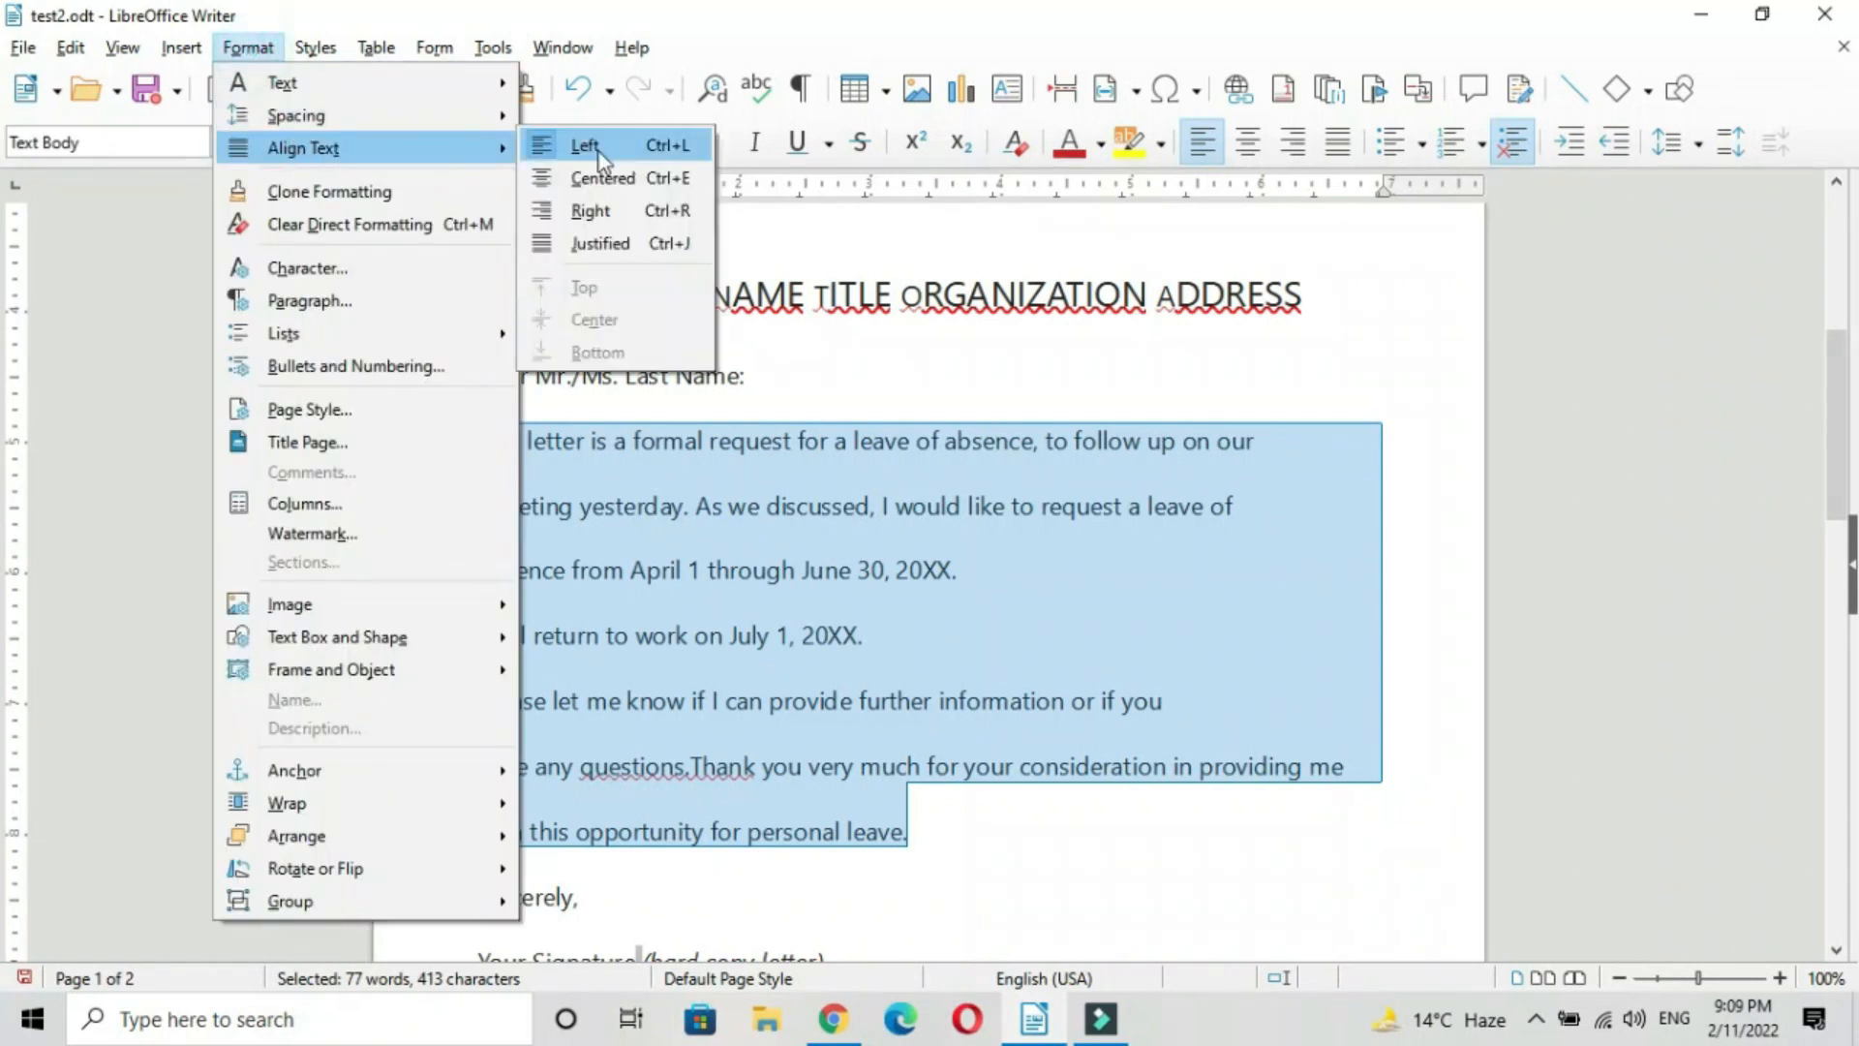
{"action": "left_click", "coordinate": [629, 184]}
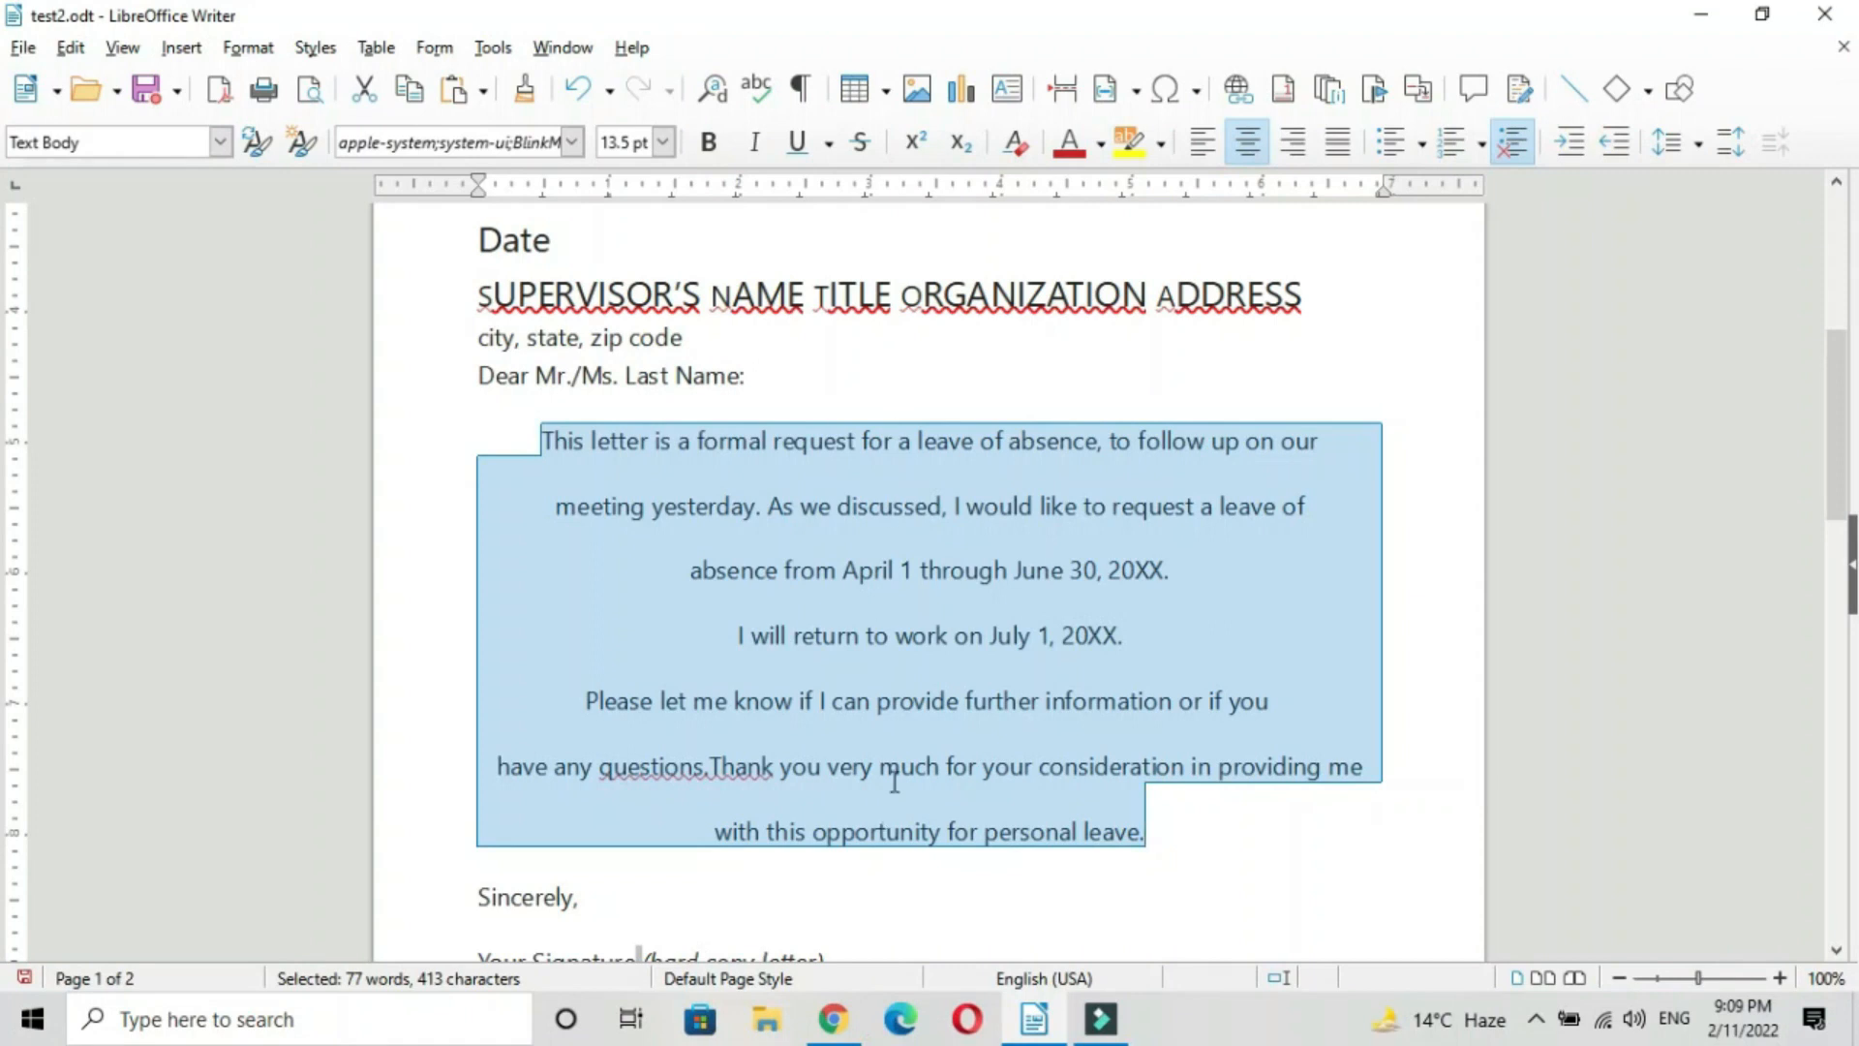
{"action": "left_click", "coordinate": [254, 56]}
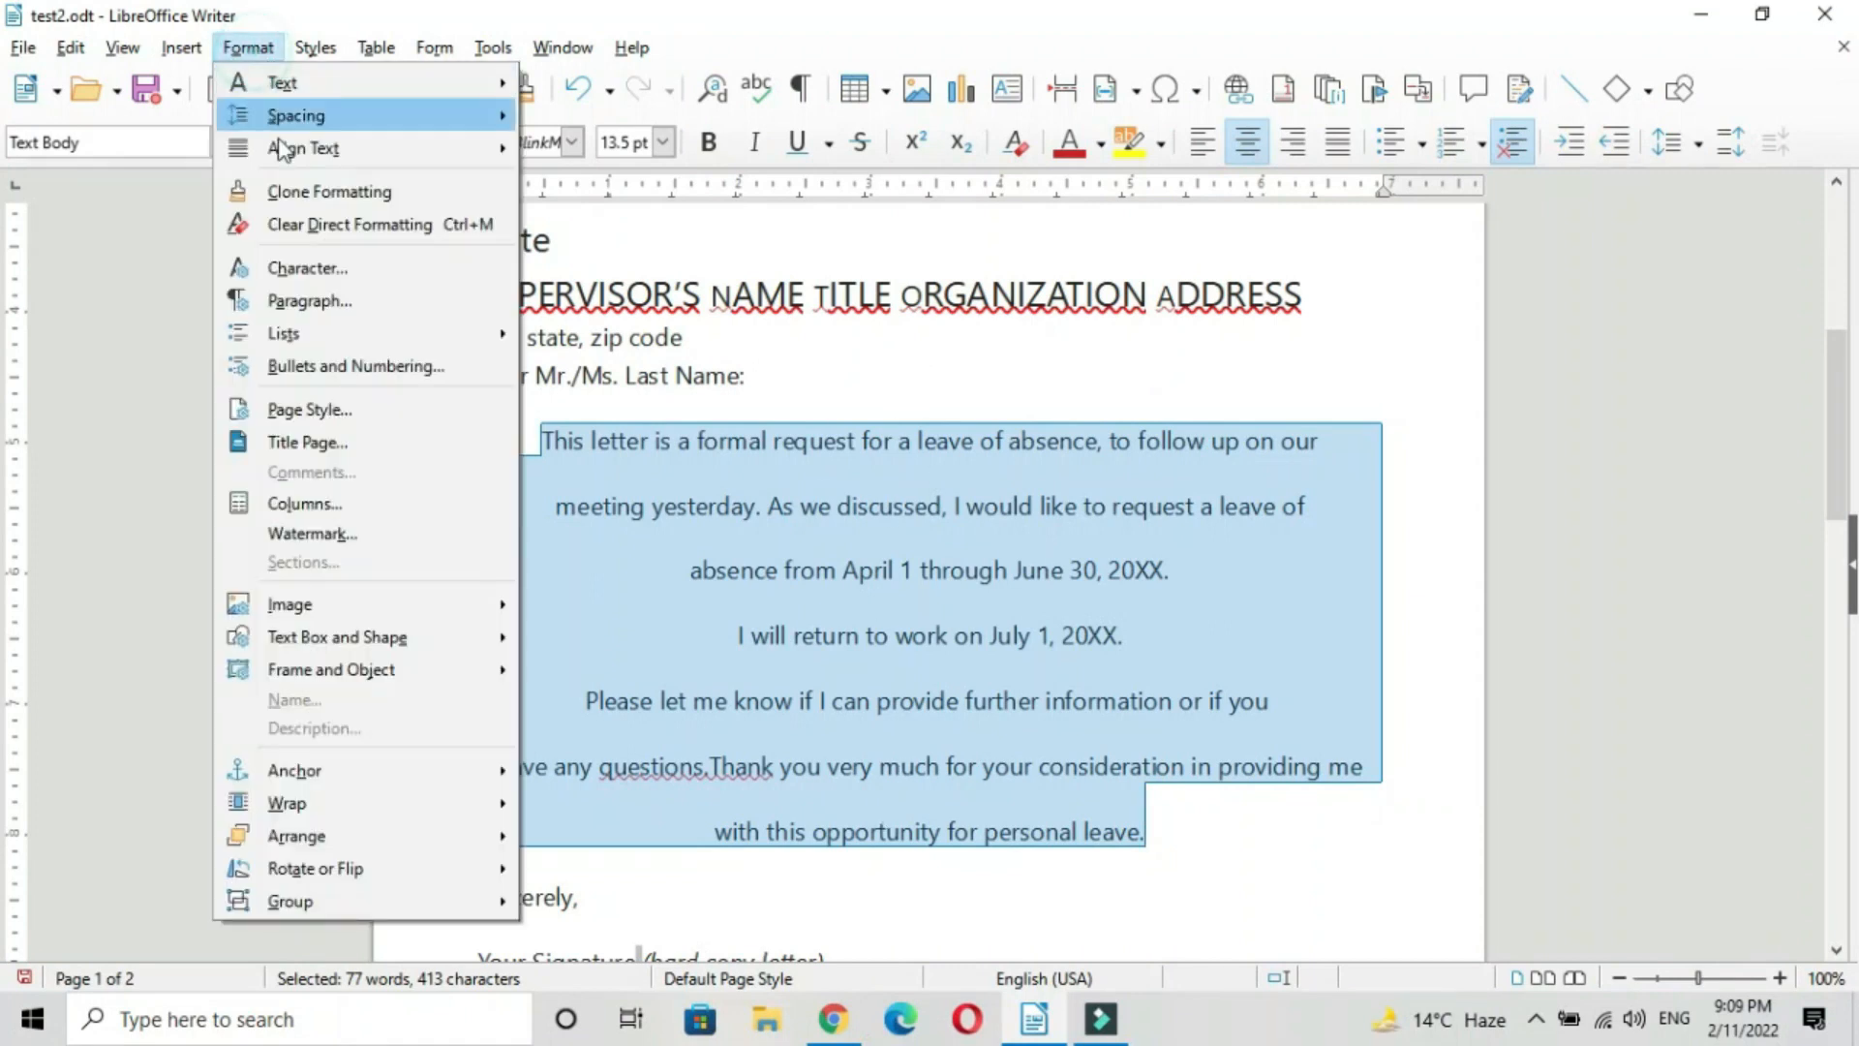
{"action": "mouse_move", "coordinate": [452, 147]}
{"action": "left_click", "coordinate": [594, 245]}
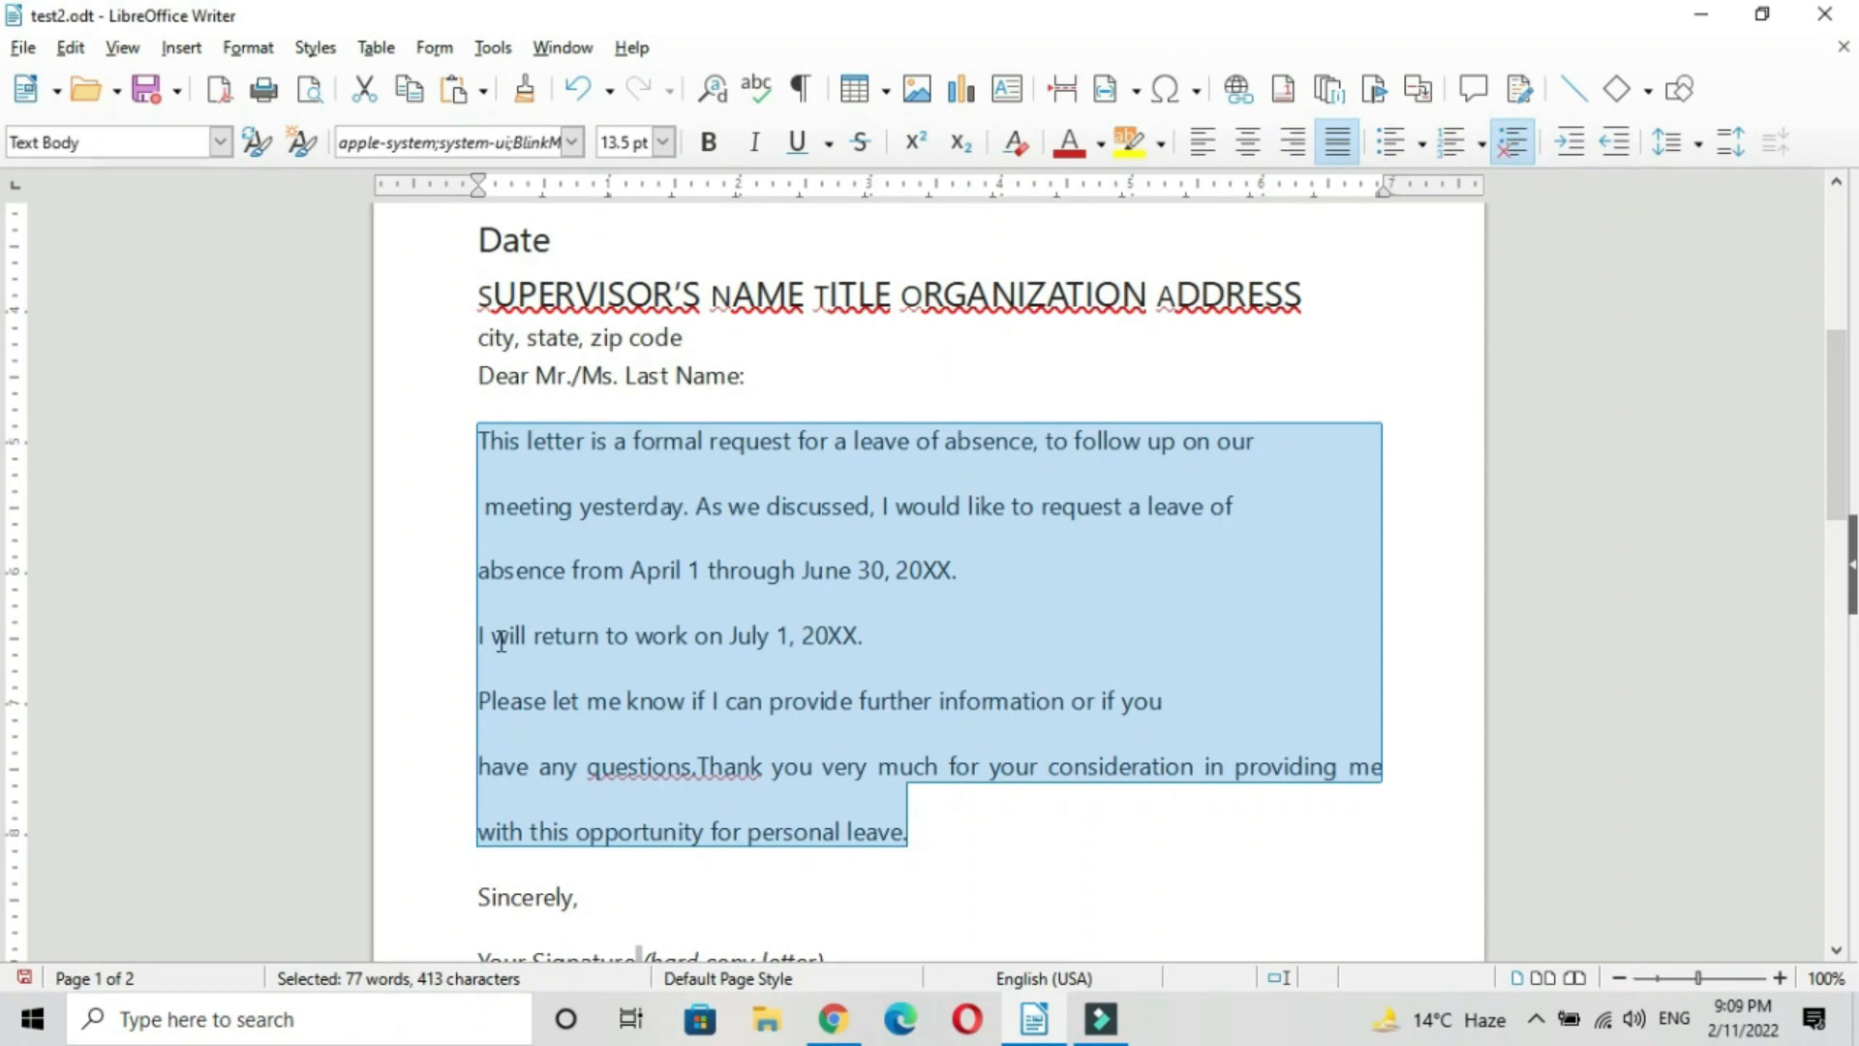
Clear the direct formatting from all text from "our Name" through "for personal leave.".
{"action": "left_click", "coordinate": [232, 47]}
{"action": "mouse_move", "coordinate": [421, 151]}
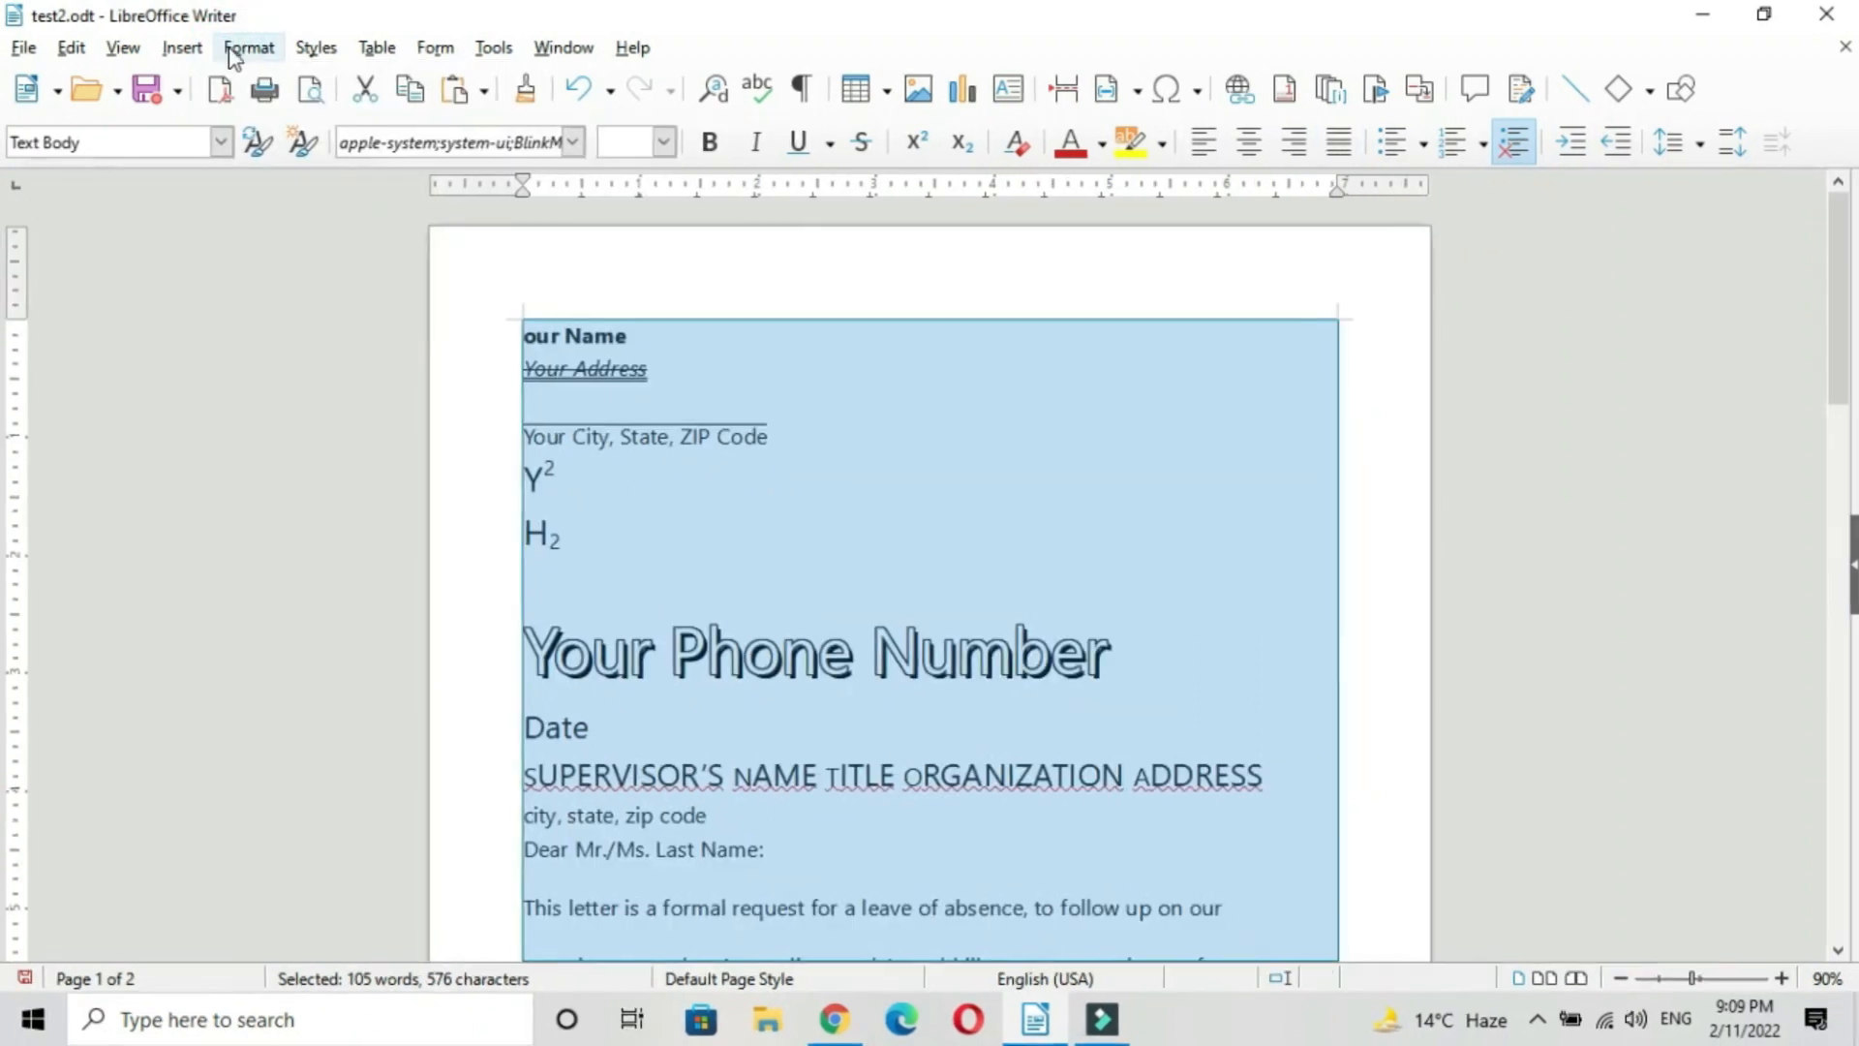
{"action": "left_click", "coordinate": [247, 47]}
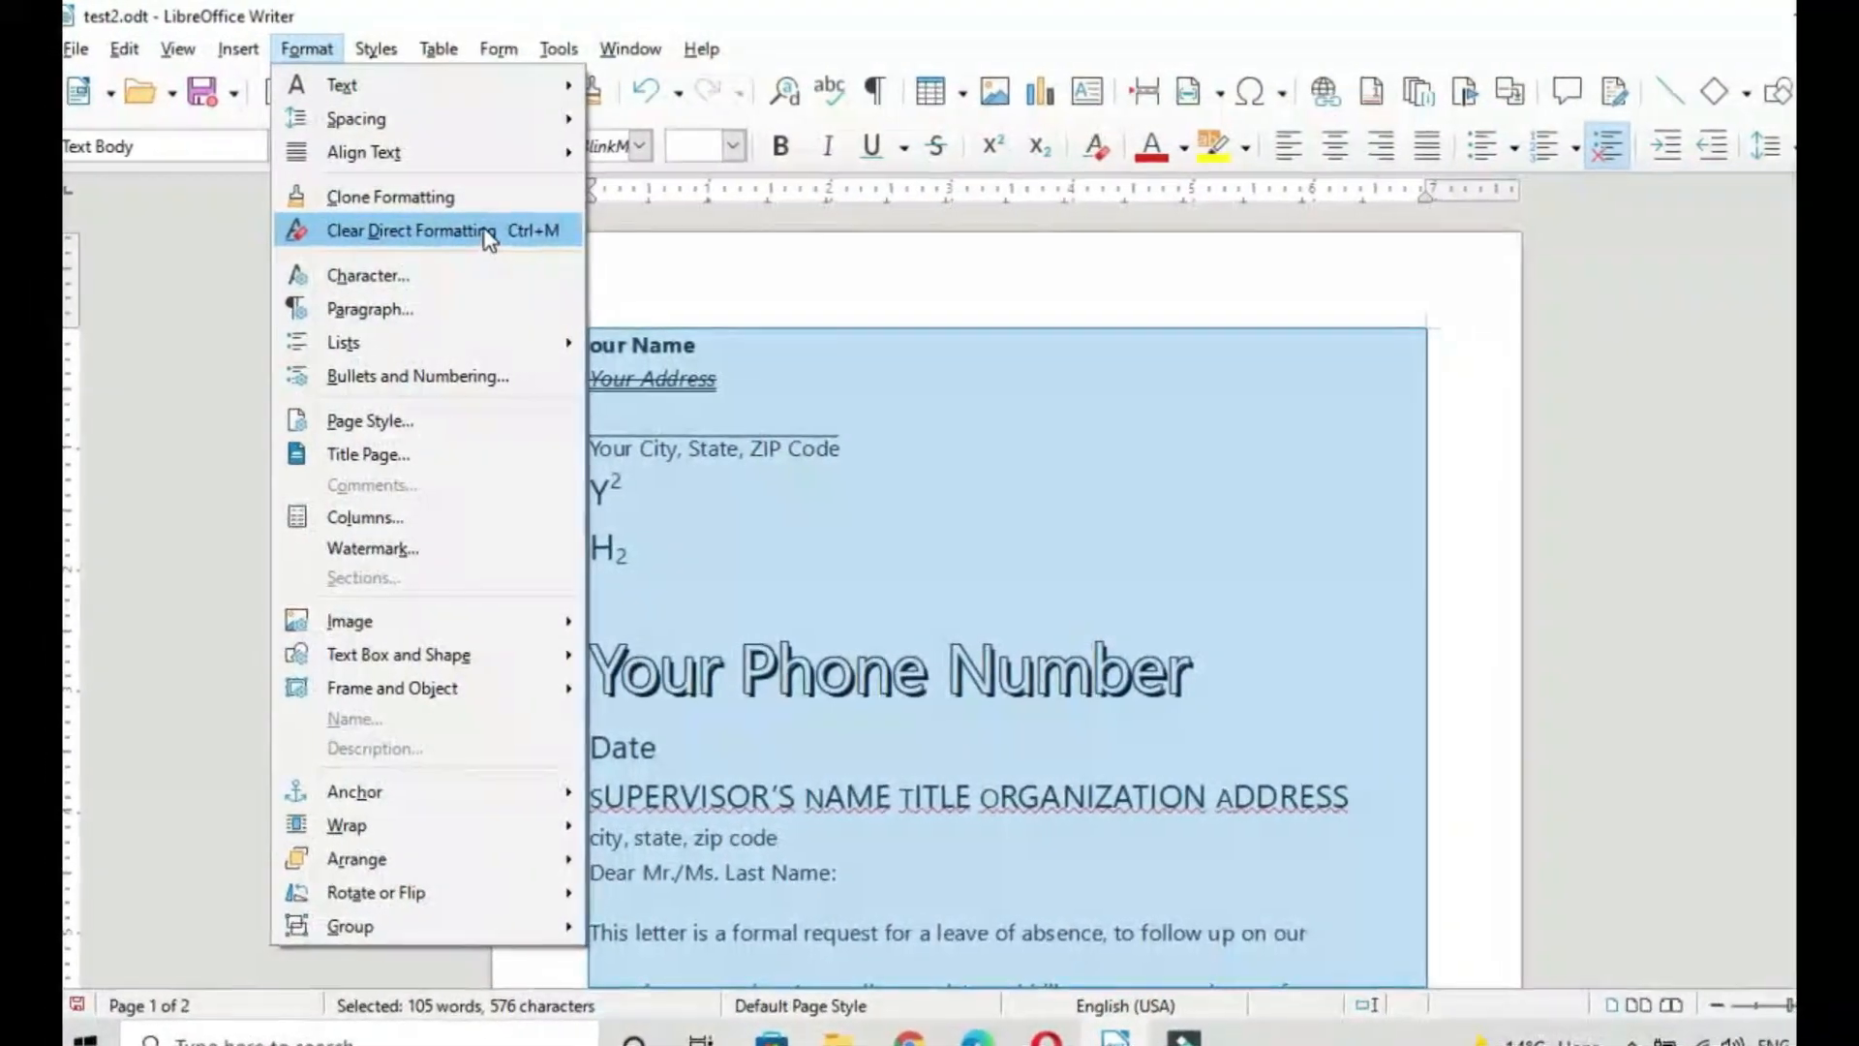
{"action": "left_click", "coordinate": [484, 230]}
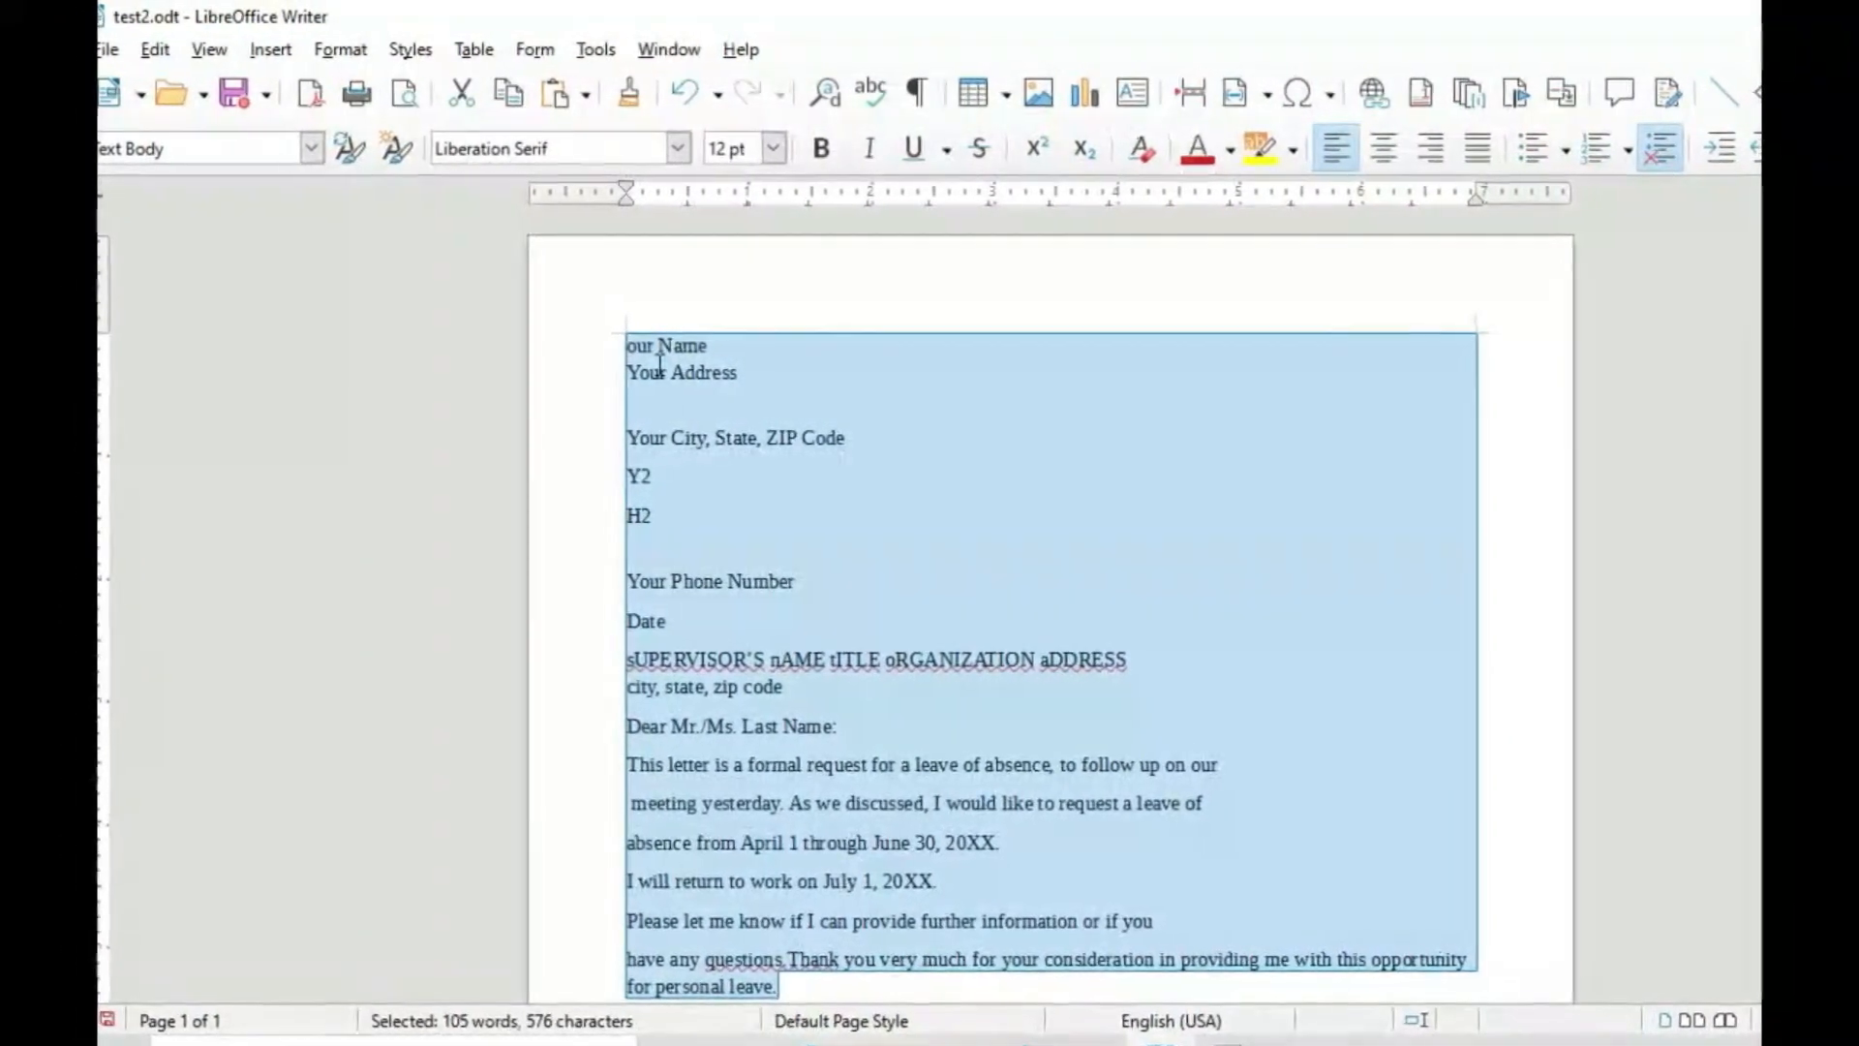
{"action": "scroll", "coordinate": [788, 581], "scroll_direction": "down", "scroll_amount": 3}
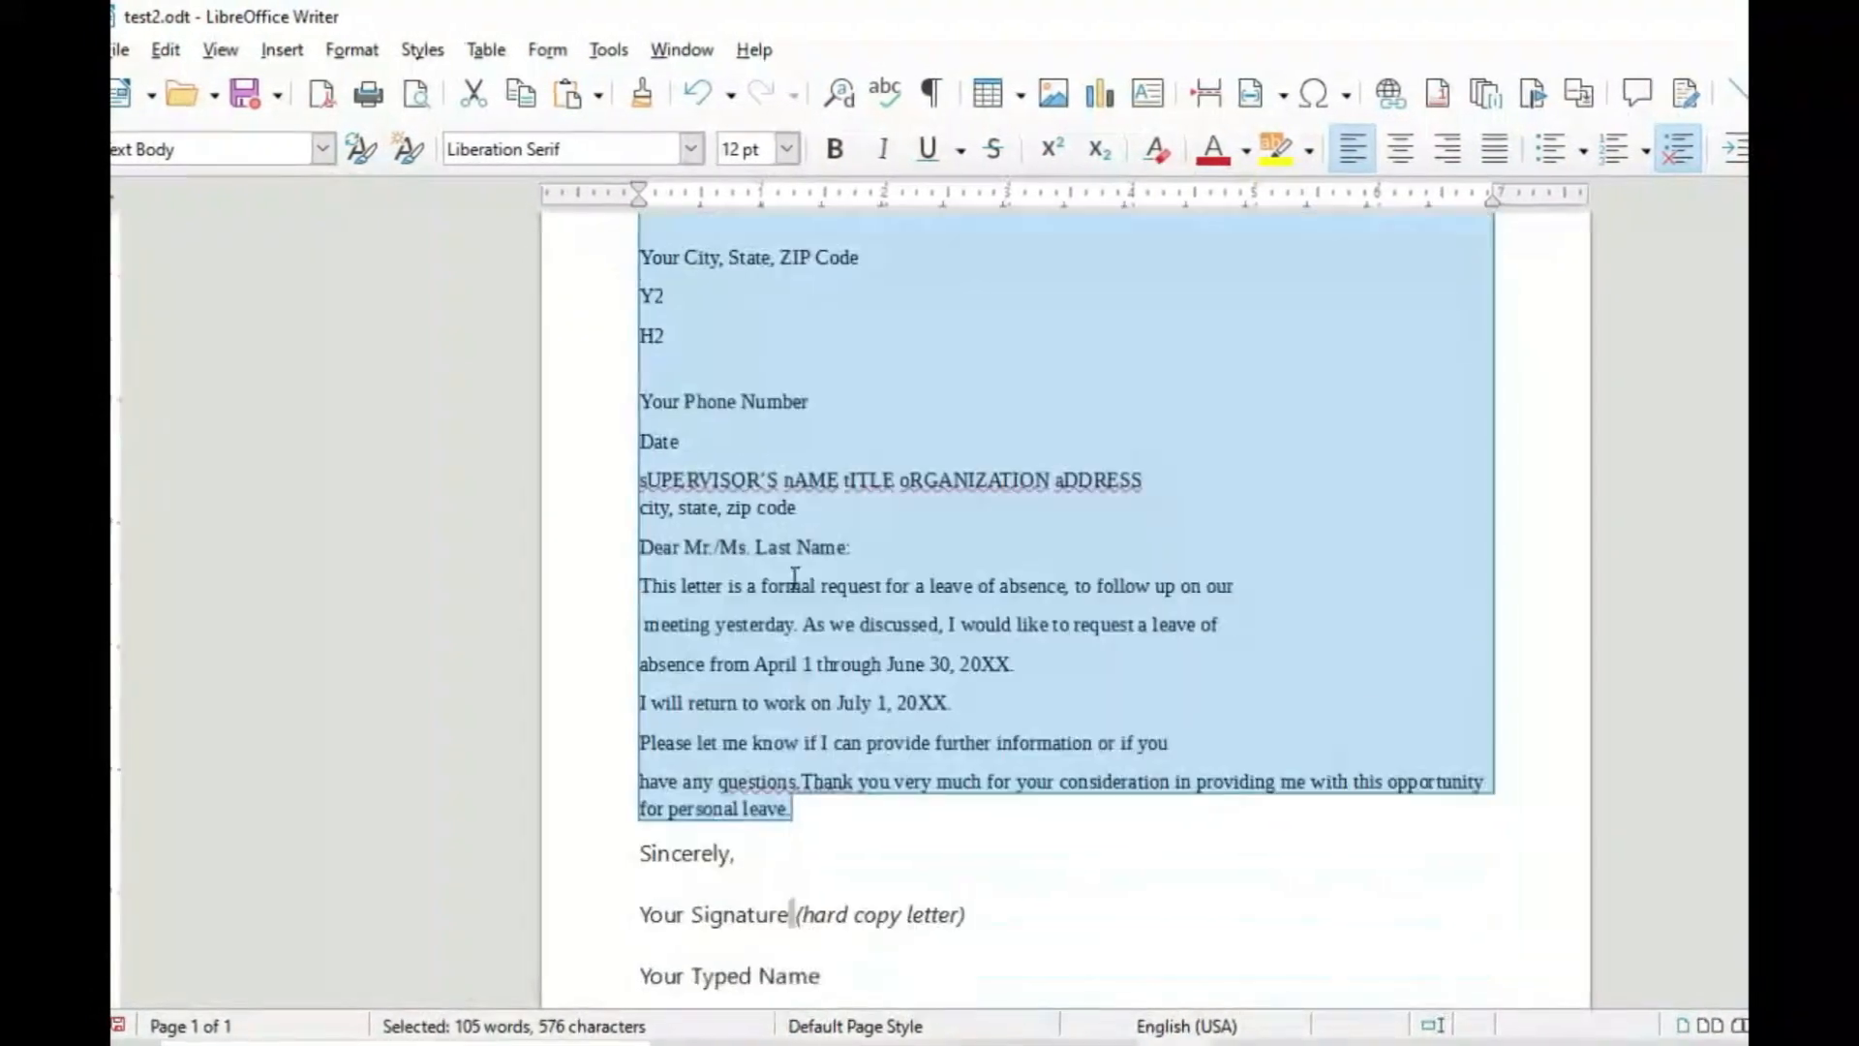
{"action": "scroll", "coordinate": [798, 579], "scroll_direction": "up", "scroll_amount": 3}
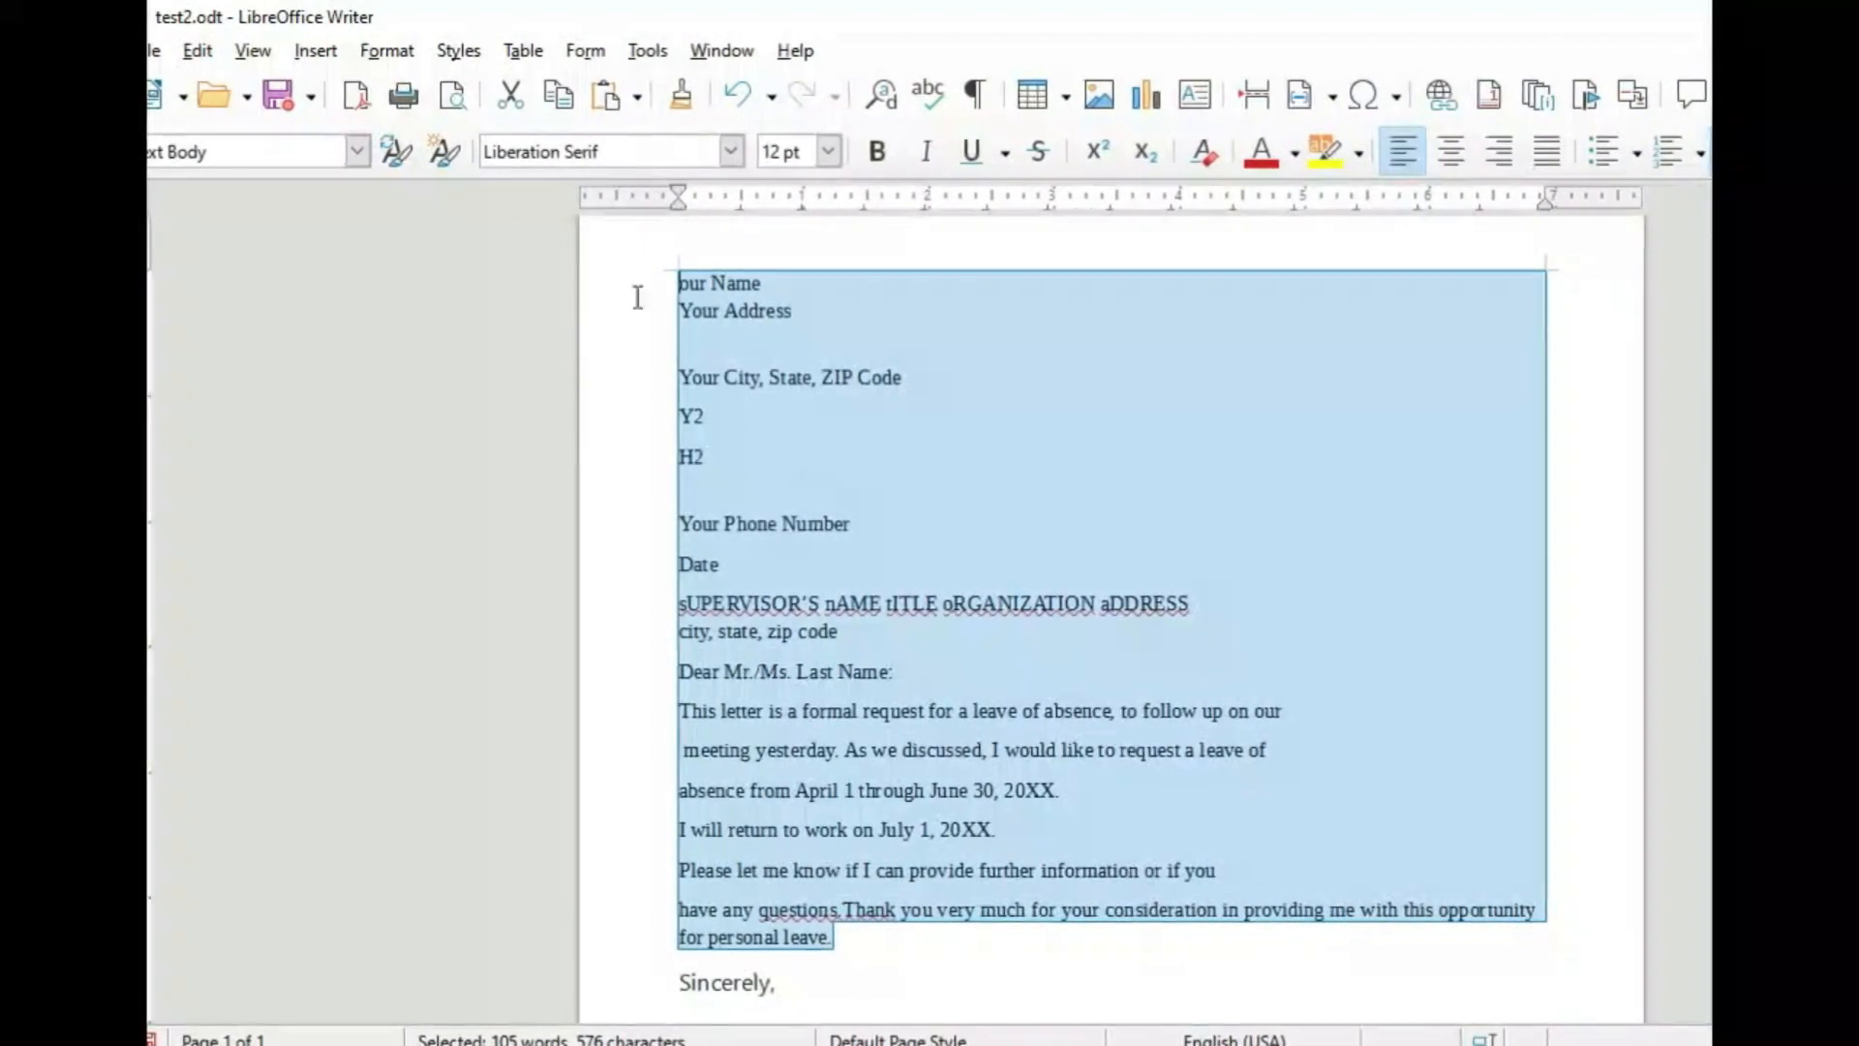
Try the Arial font with different styles, ending on Bold, in the character settings for the selected letter text.
{"action": "left_click", "coordinate": [408, 58]}
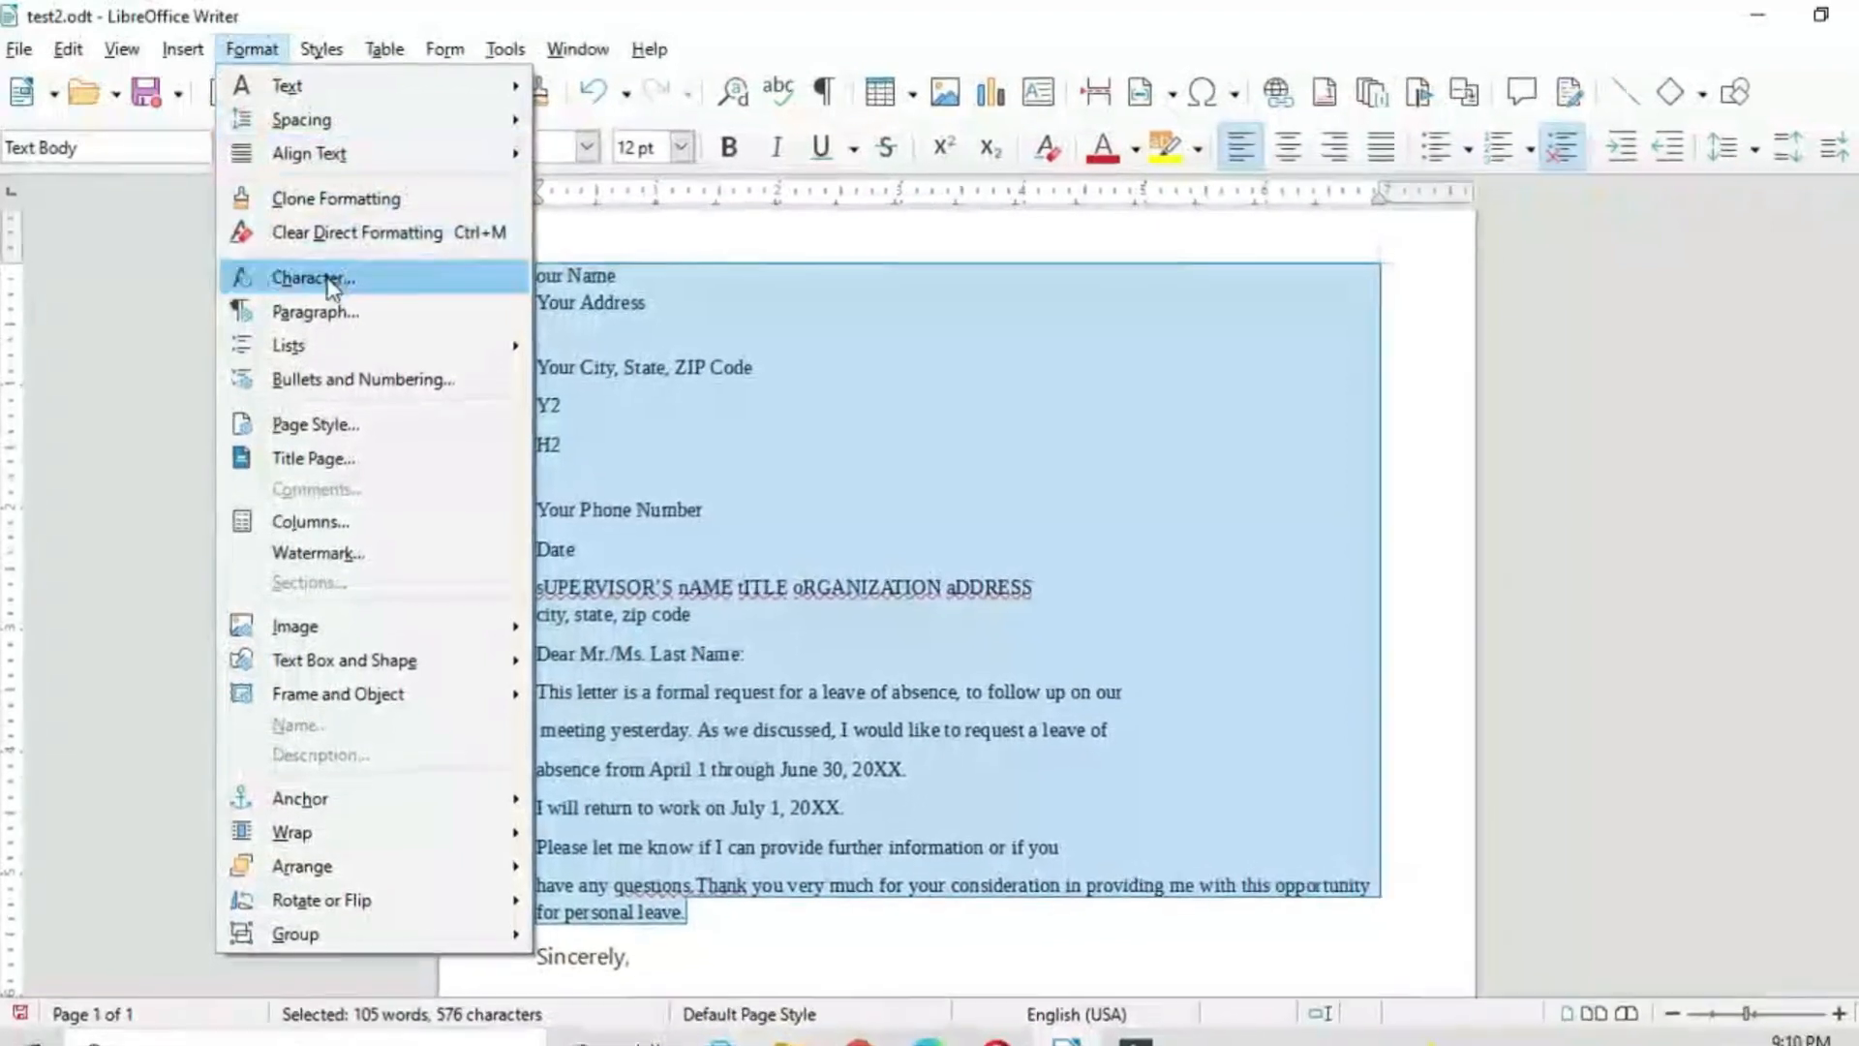
{"action": "left_click", "coordinate": [370, 283]}
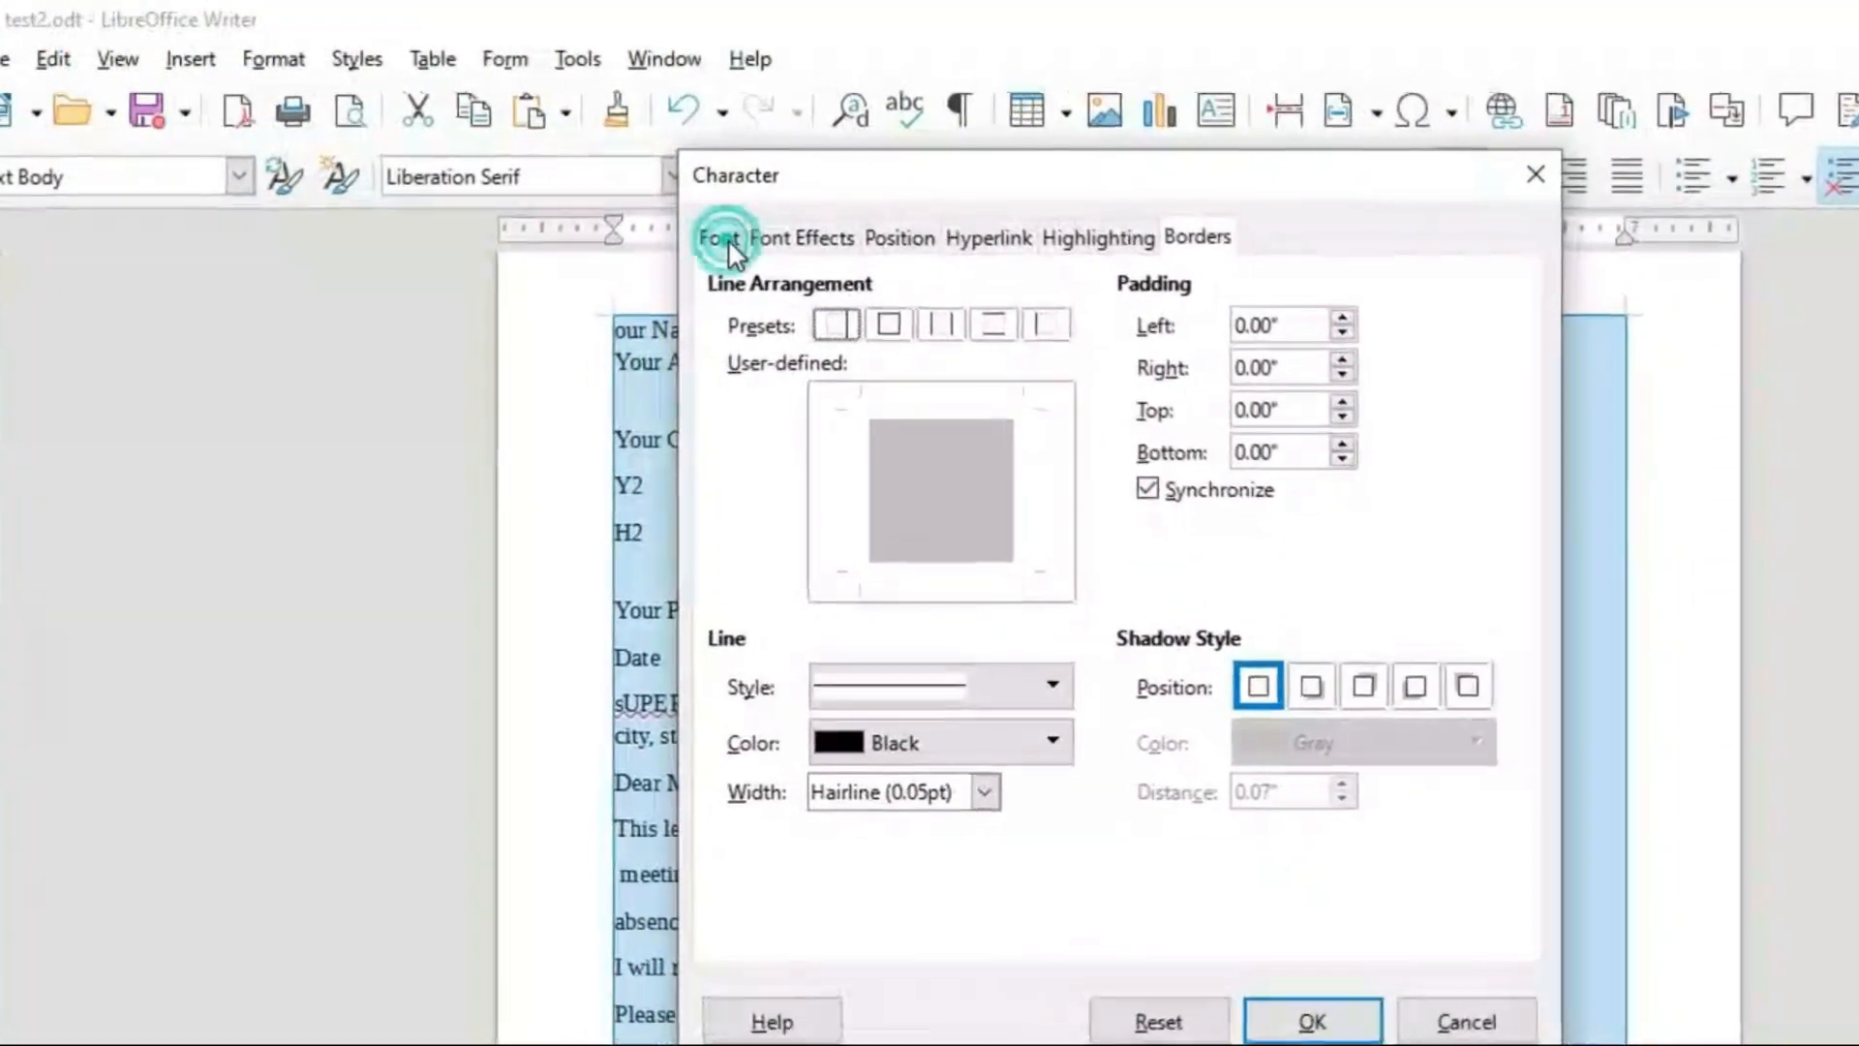
{"action": "left_click", "coordinate": [706, 233]}
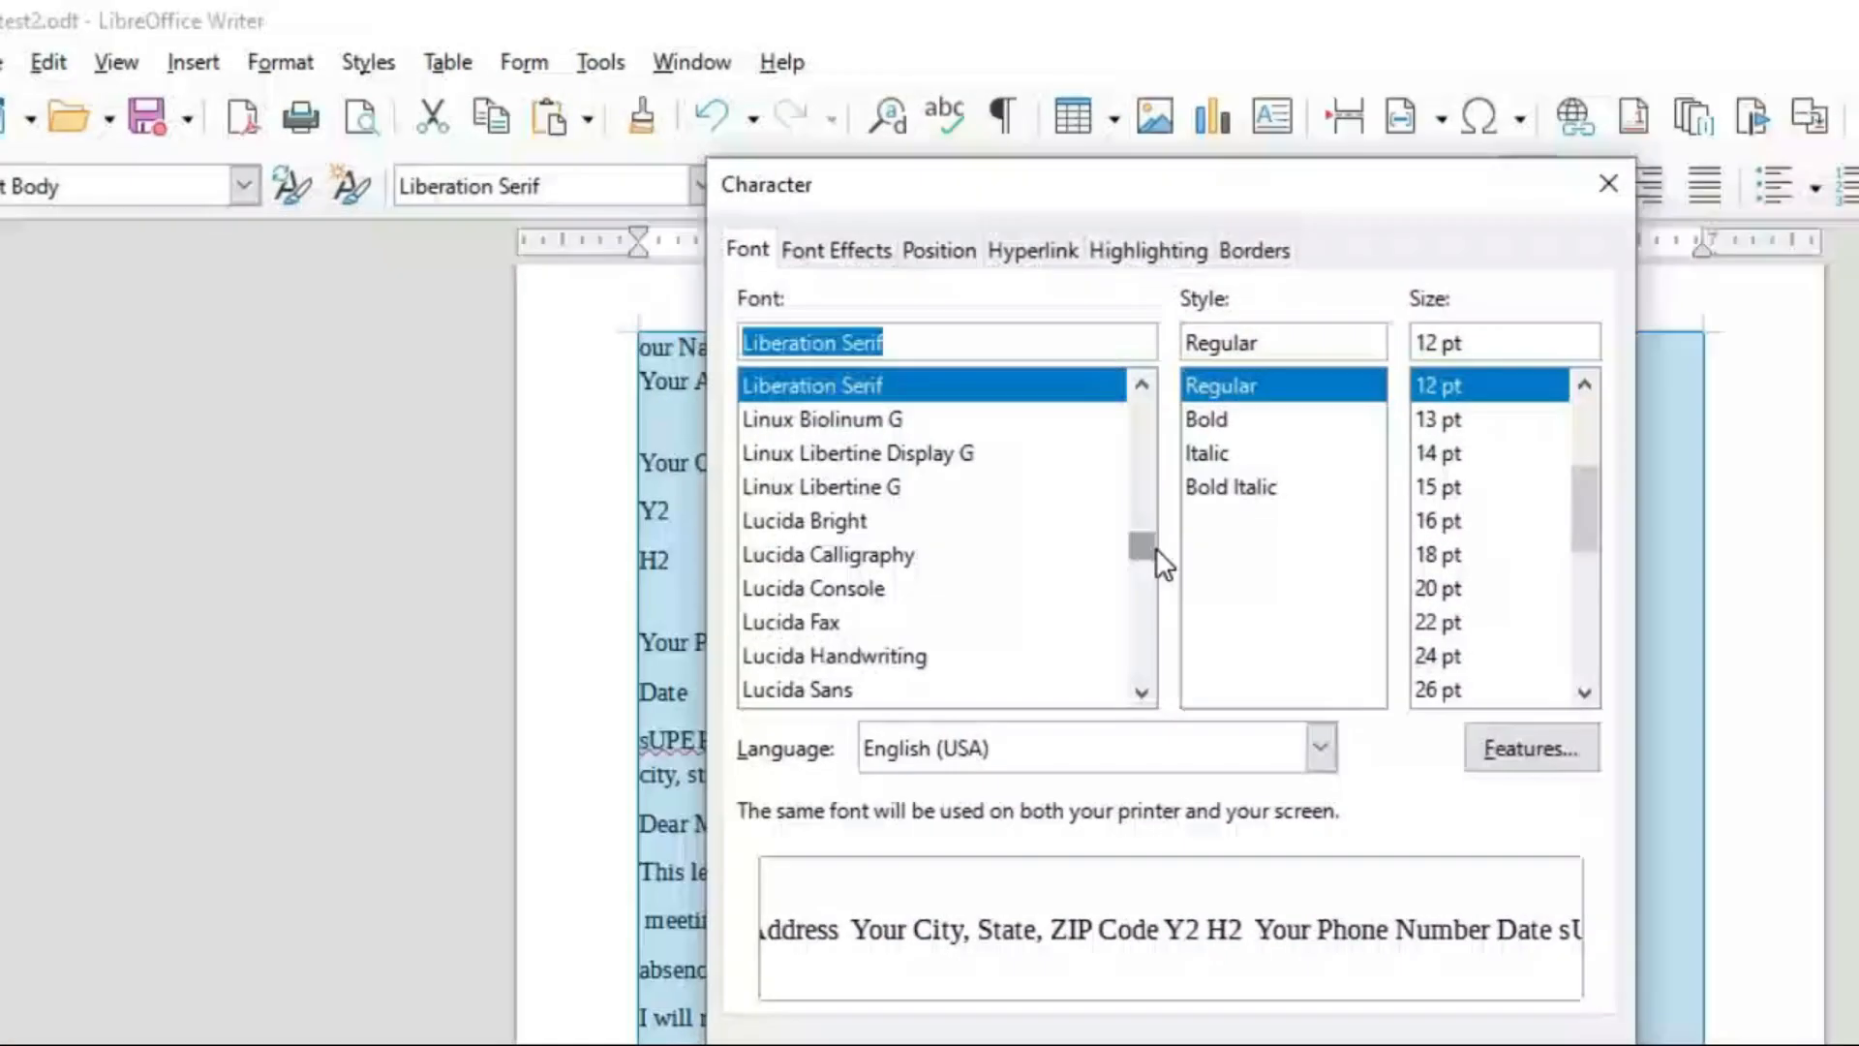
{"action": "left_click_drag", "start_coordinate": [1154, 542], "coordinate": [1166, 405]}
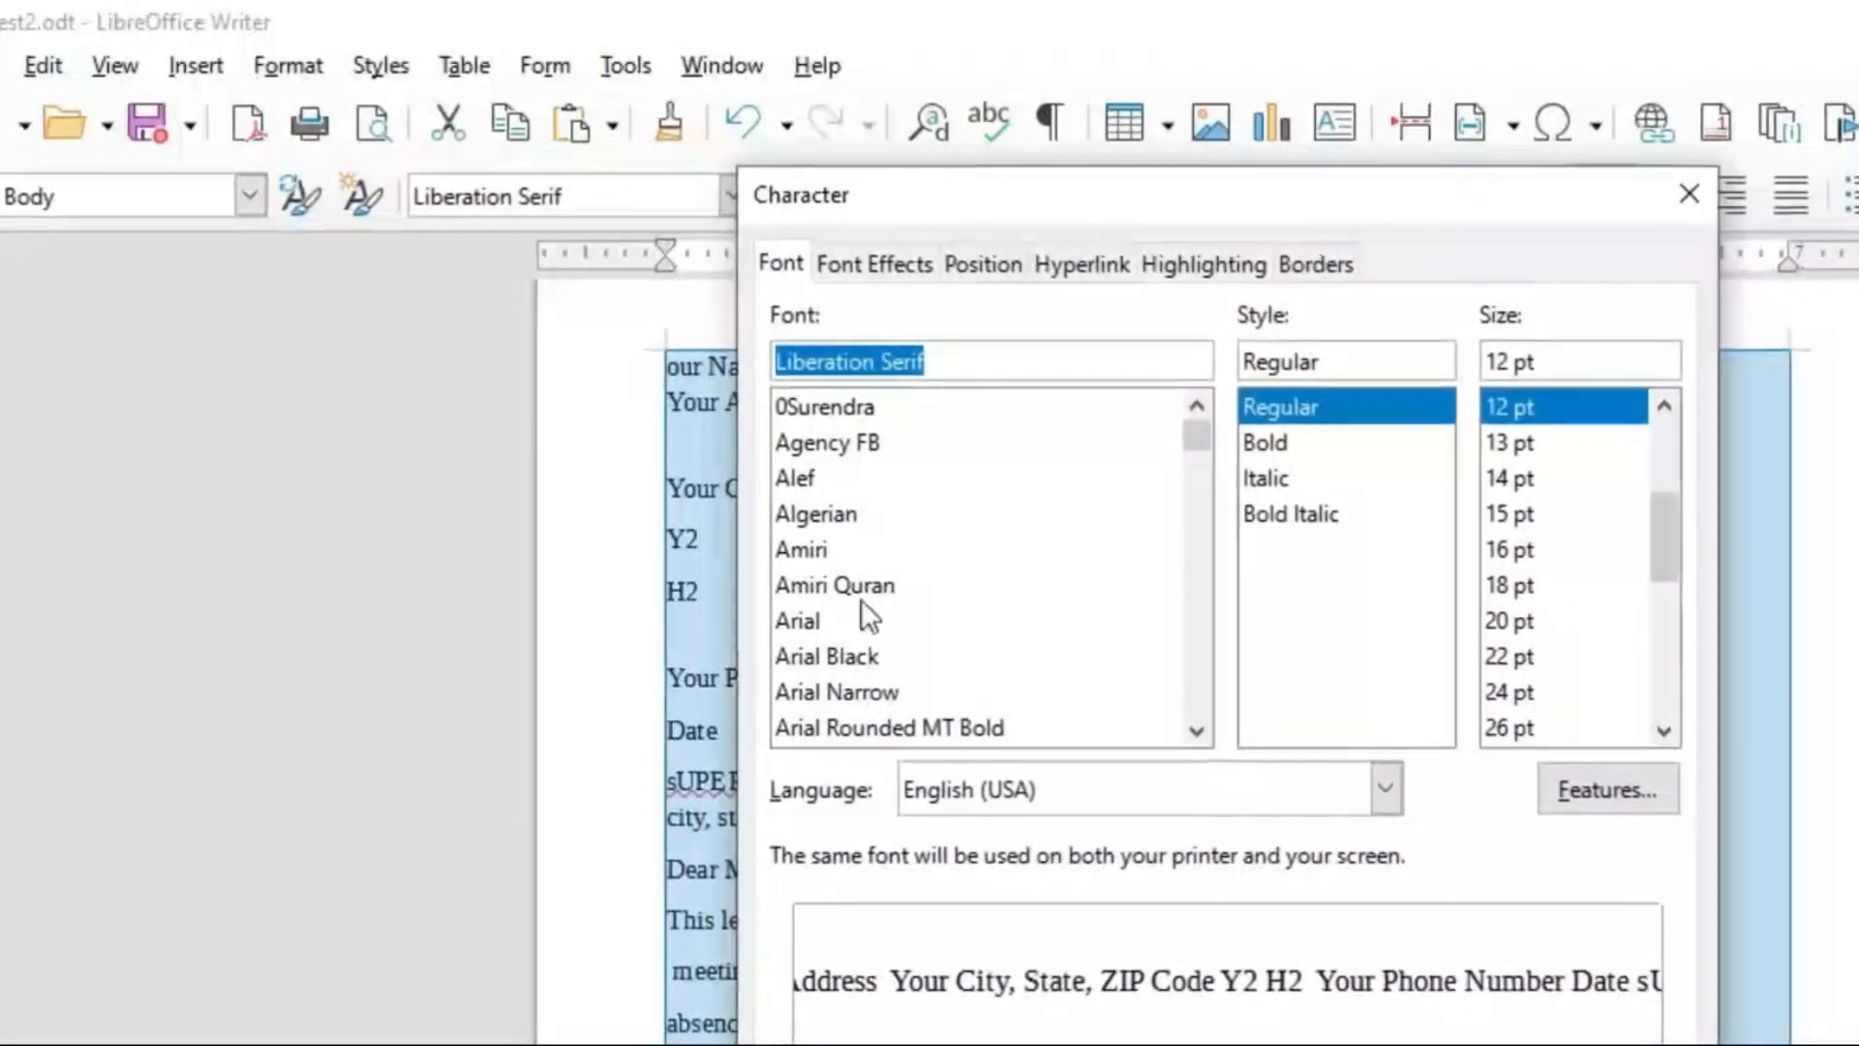
{"action": "left_click", "coordinate": [809, 630]}
{"action": "left_click", "coordinate": [1281, 448]}
{"action": "left_click", "coordinate": [1283, 484]}
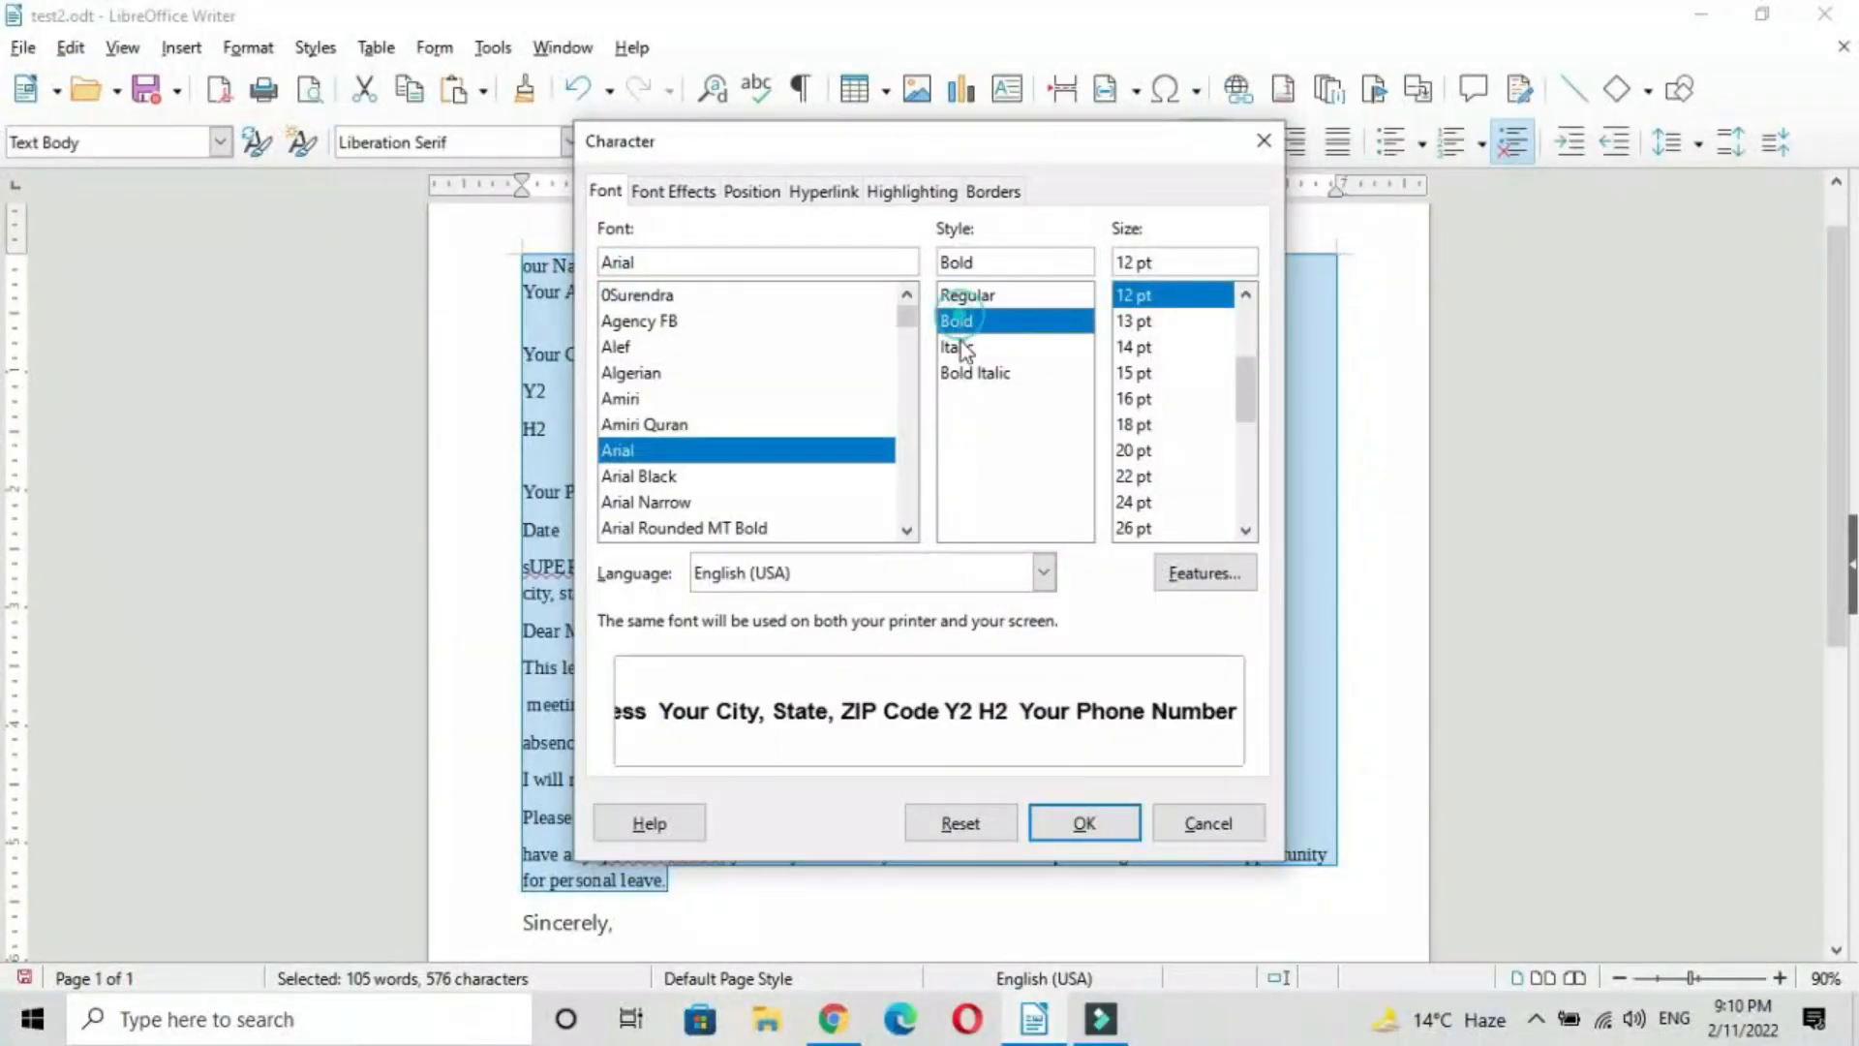
{"action": "left_click", "coordinate": [967, 374]}
{"action": "left_click", "coordinate": [958, 320]}
{"action": "left_click_drag", "start_coordinate": [1243, 397], "coordinate": [1241, 368]}
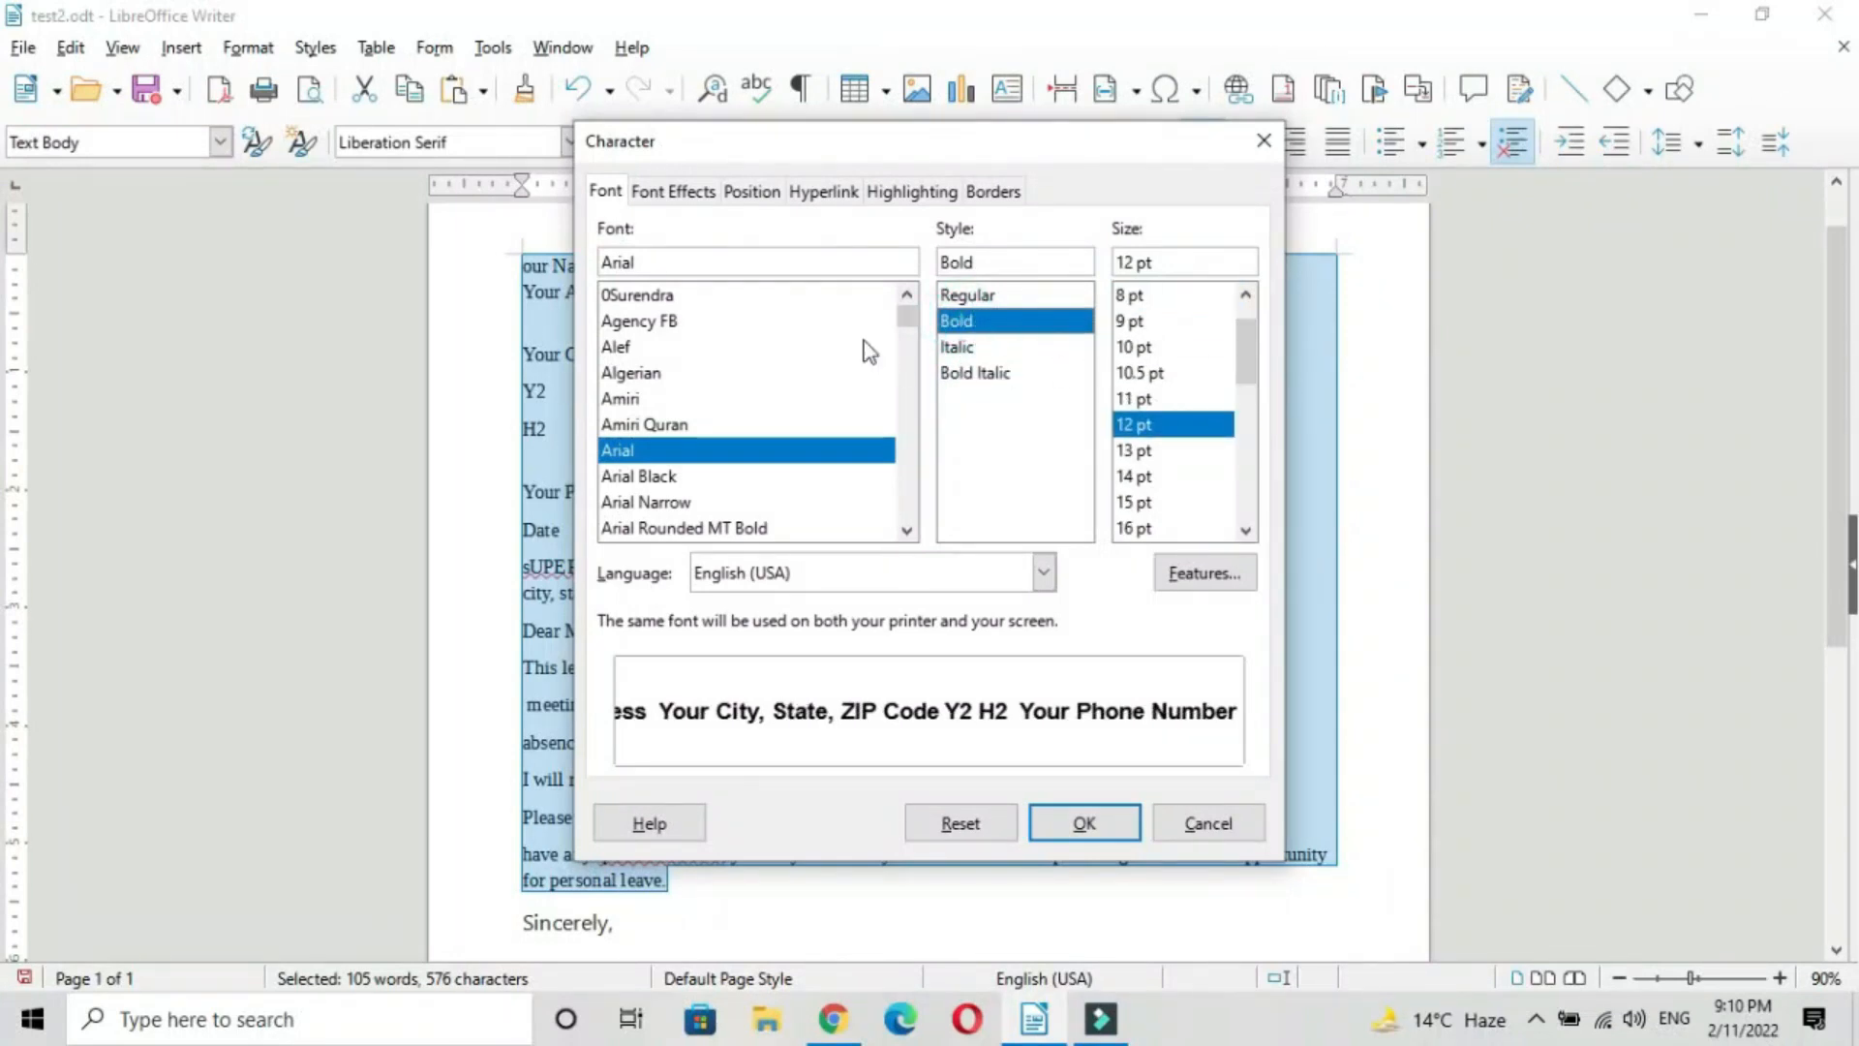
Examine the font effects for the selected text, including color, strikethrough and underlining, and open the character position settings.
{"action": "left_click", "coordinate": [678, 194]}
{"action": "left_click", "coordinate": [823, 271]}
{"action": "left_click", "coordinate": [825, 271]}
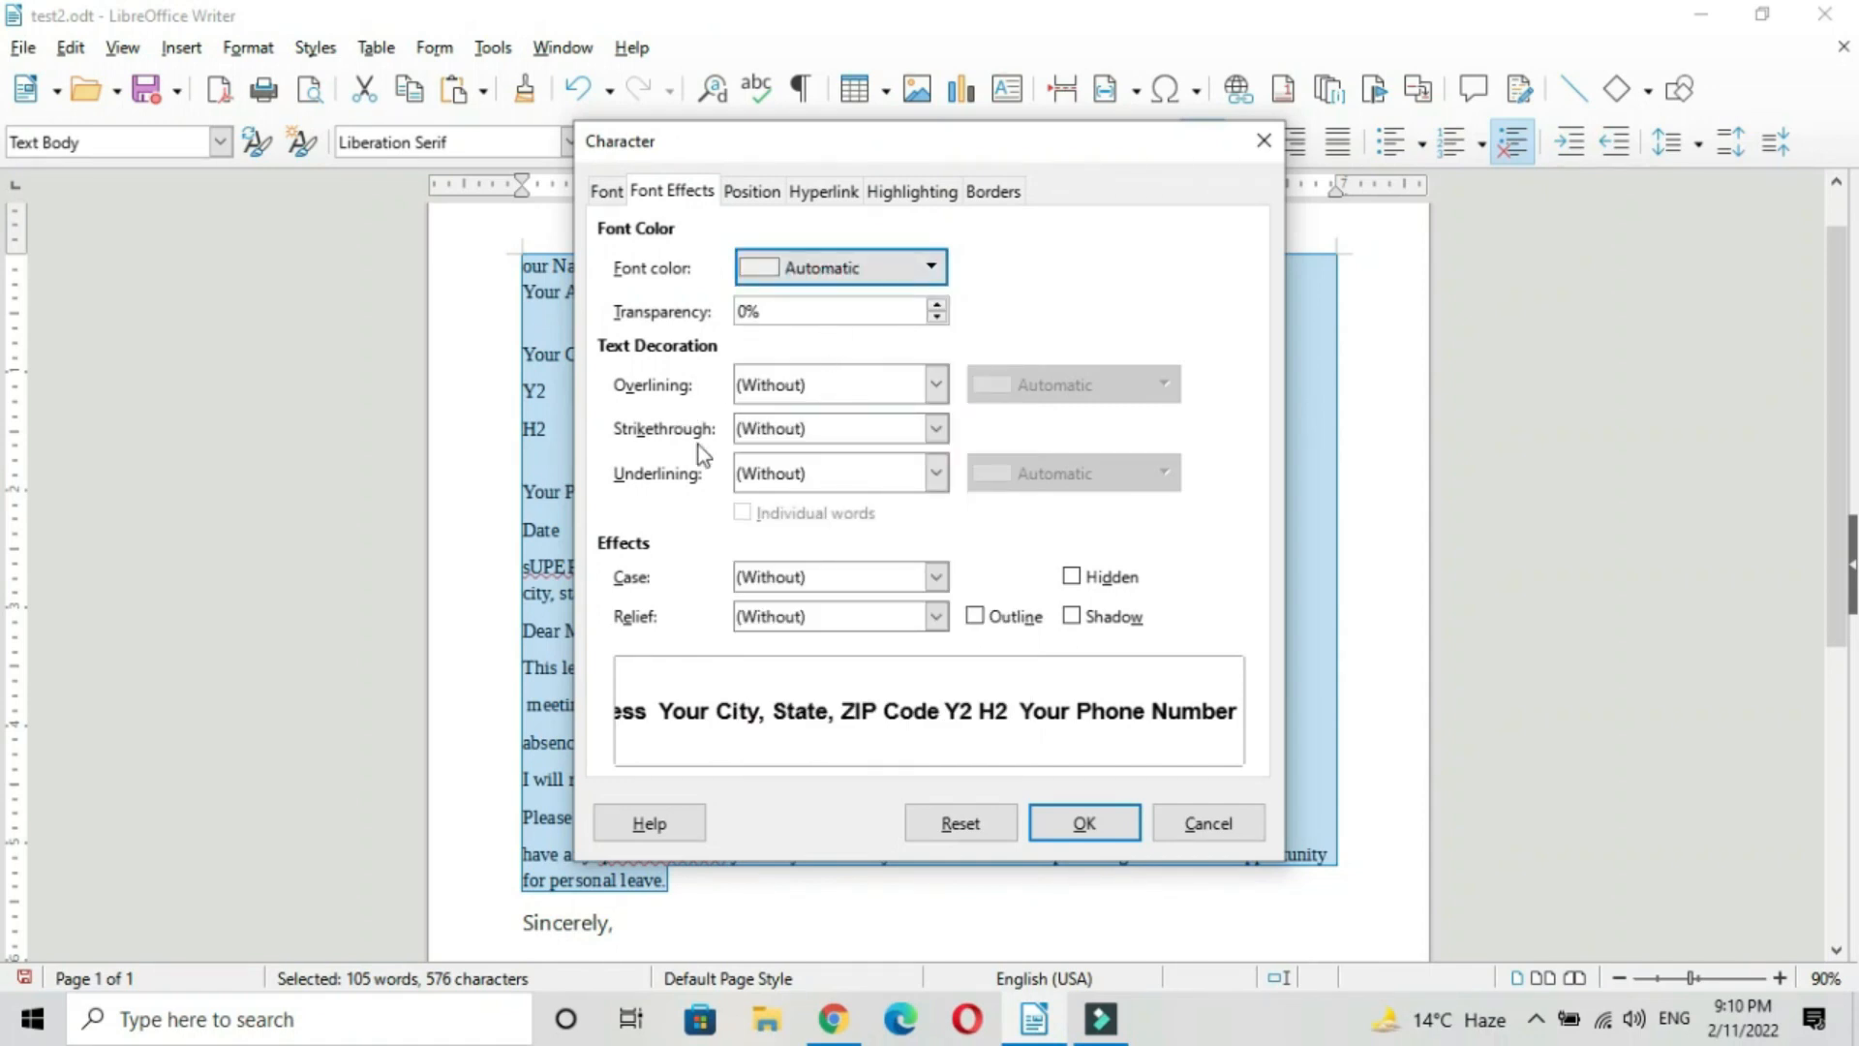
{"action": "left_click", "coordinate": [772, 434]}
{"action": "left_click", "coordinate": [772, 434]}
{"action": "left_click", "coordinate": [792, 473]}
{"action": "left_click", "coordinate": [793, 476]}
{"action": "left_click", "coordinate": [755, 192]}
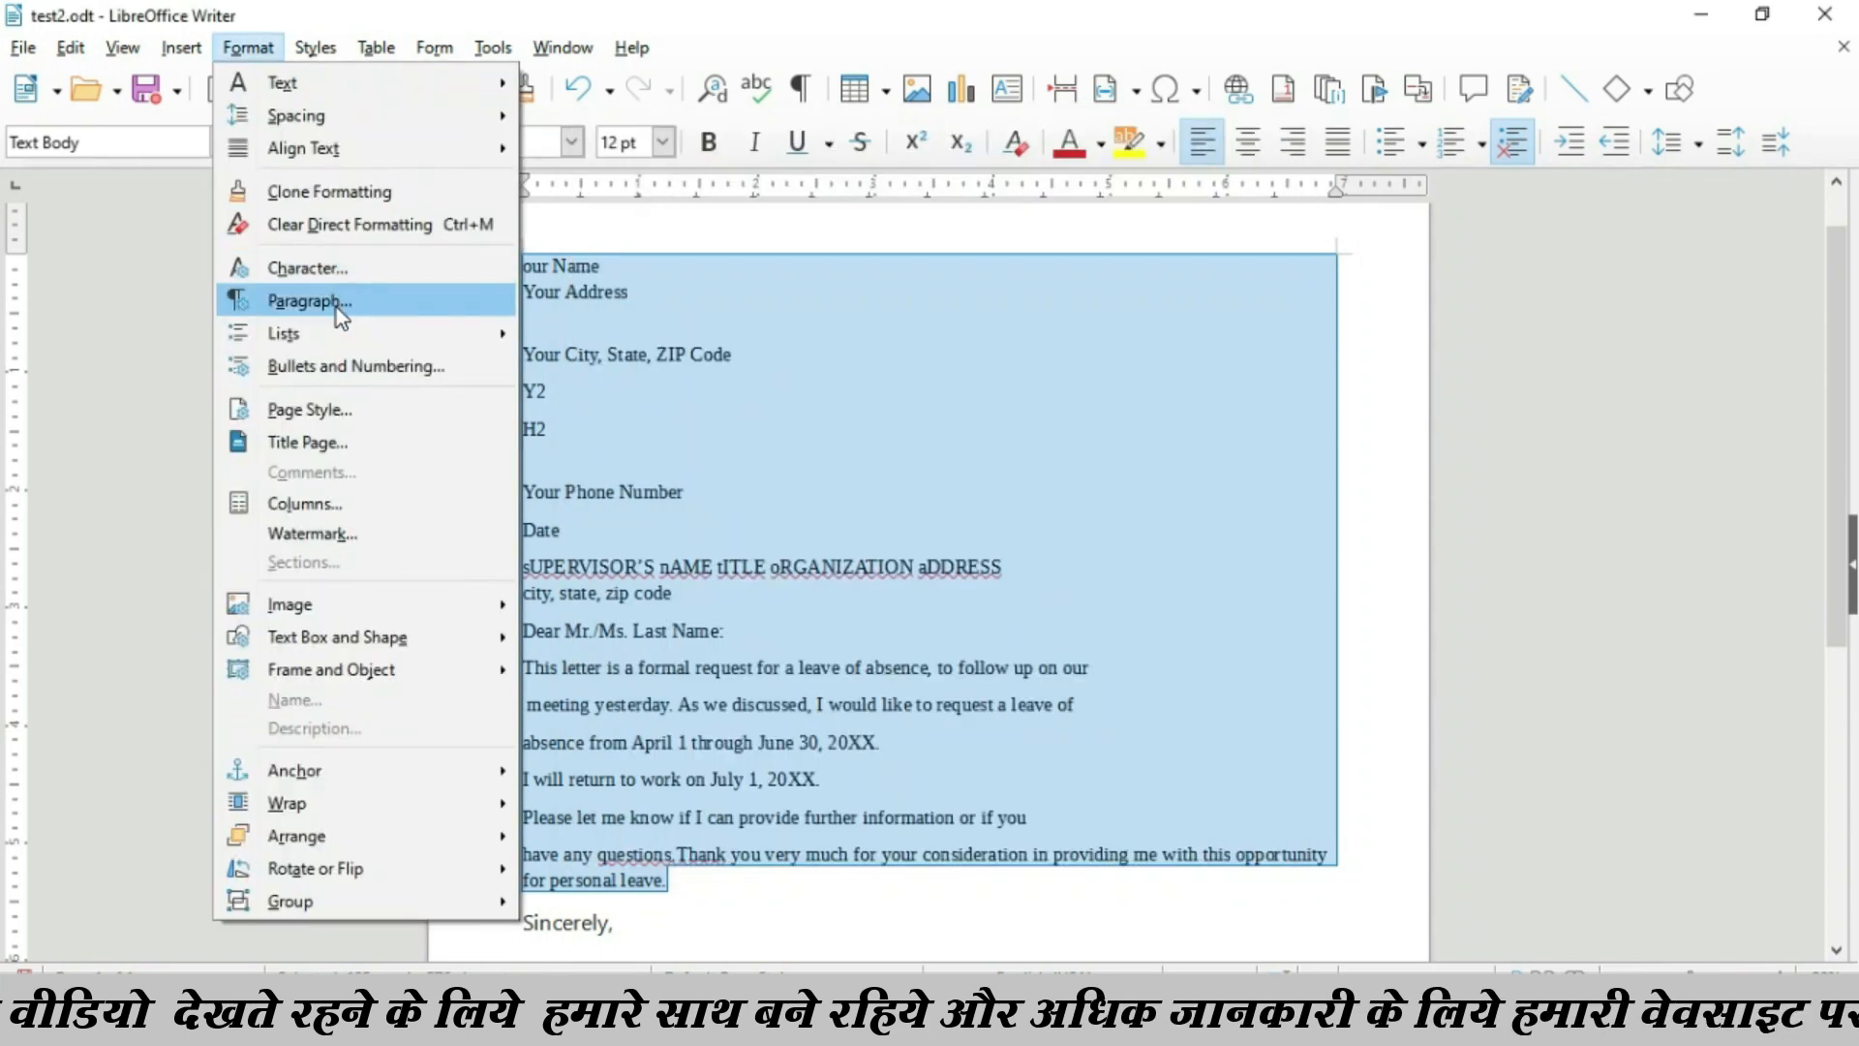
Examine the paragraph settings for indents and spacing, alignment and text flow, and close them without applying changes.
{"action": "left_click", "coordinate": [335, 306]}
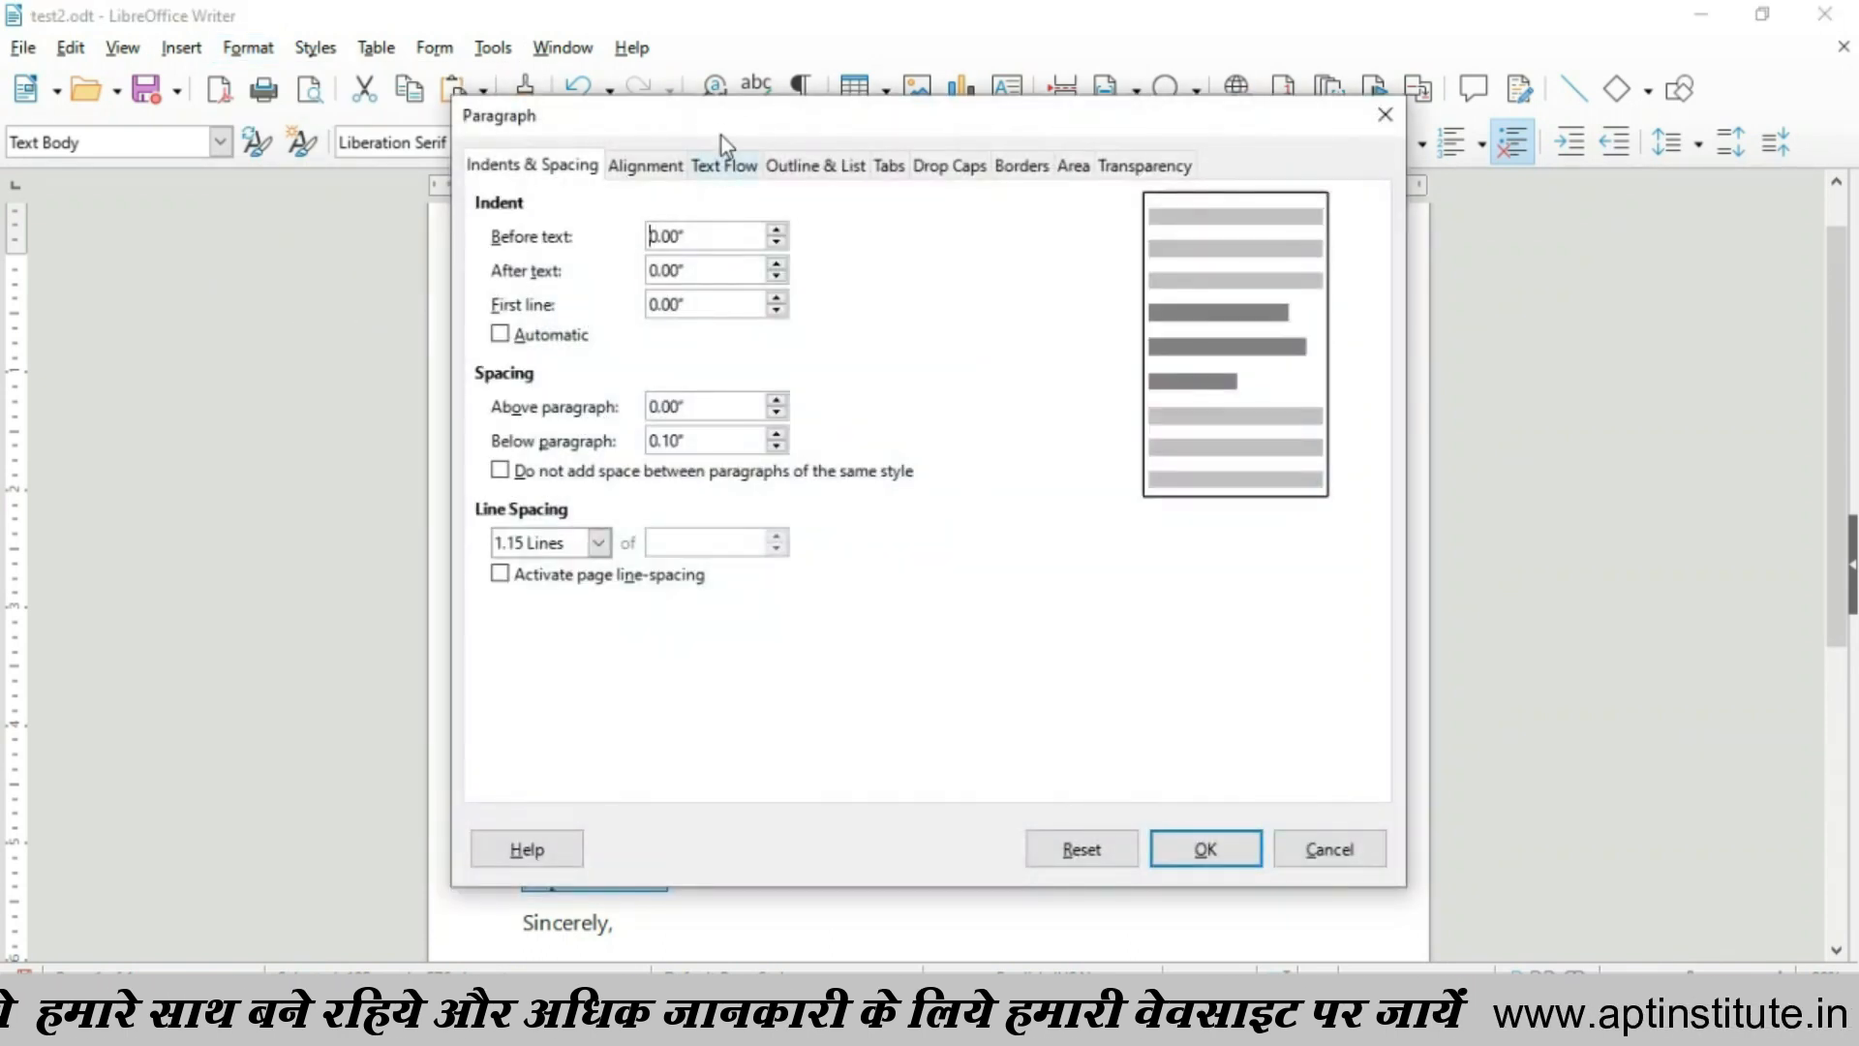
{"action": "left_click_drag", "start_coordinate": [722, 135], "coordinate": [974, 233]}
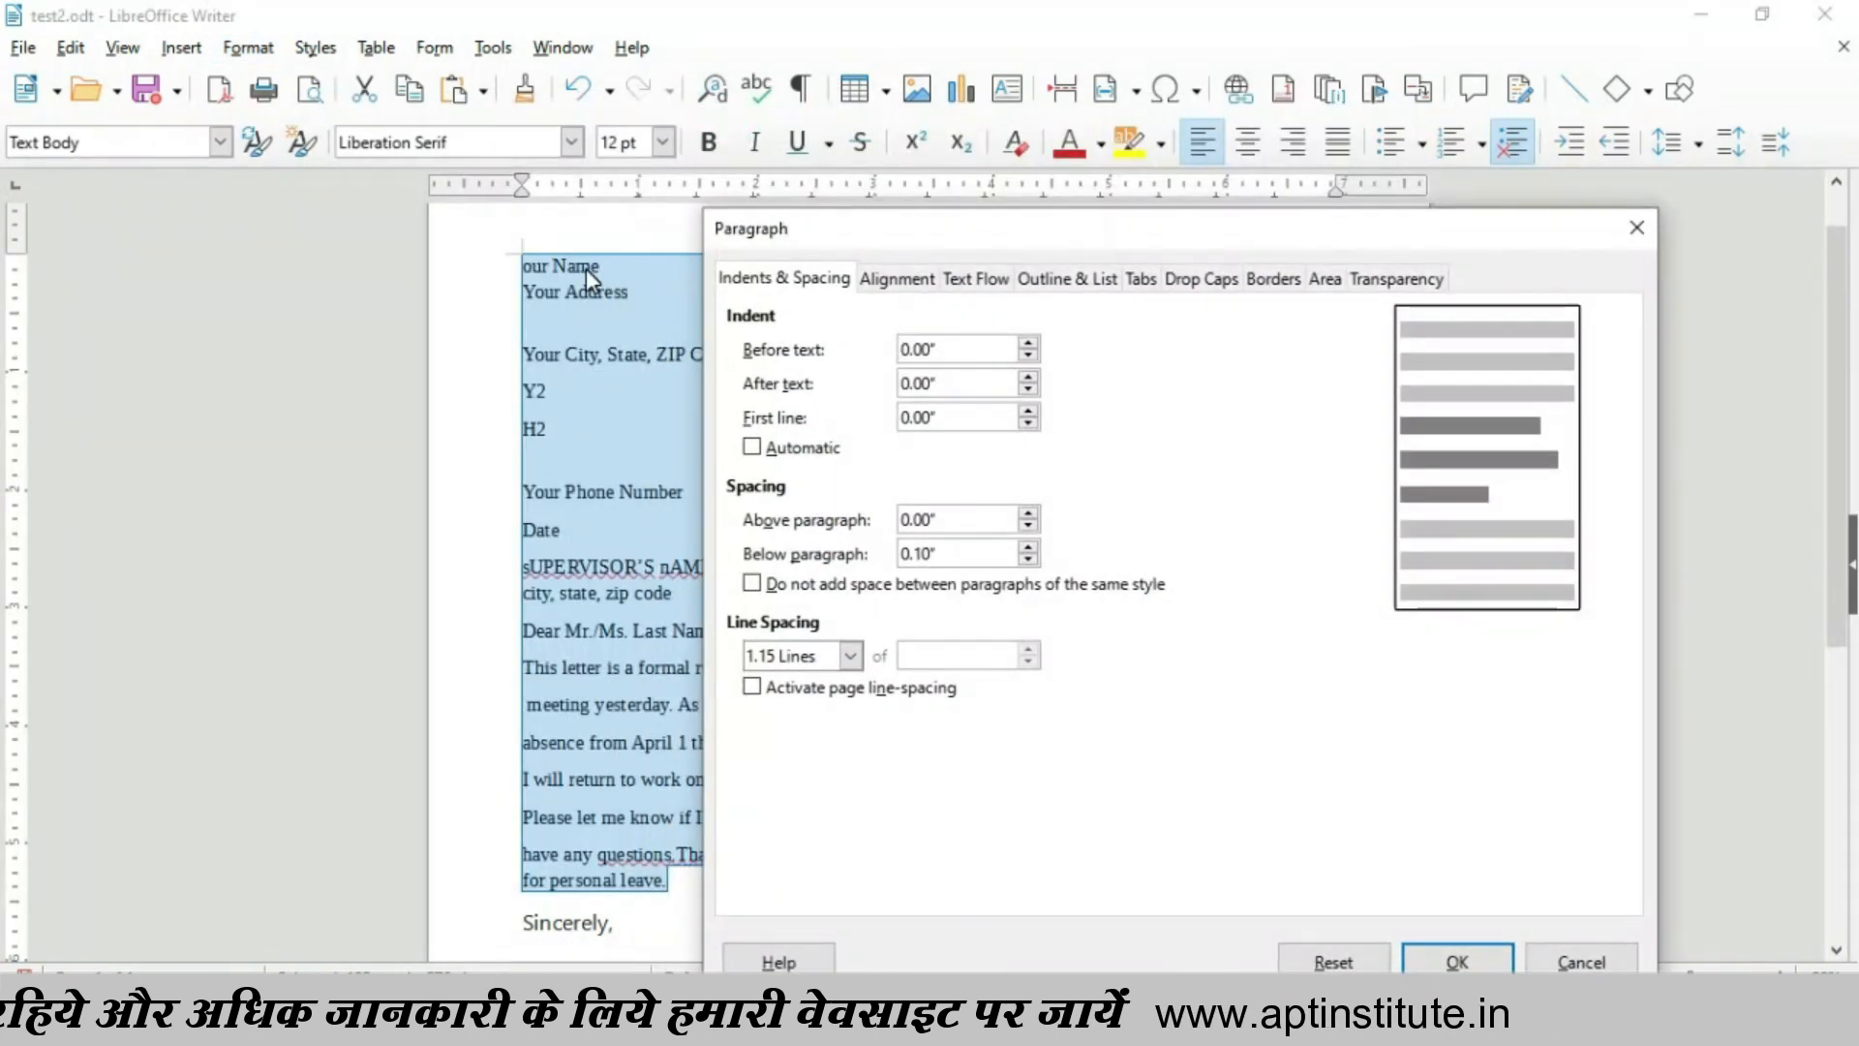
{"action": "left_click_drag", "start_coordinate": [791, 137], "coordinate": [831, 90]}
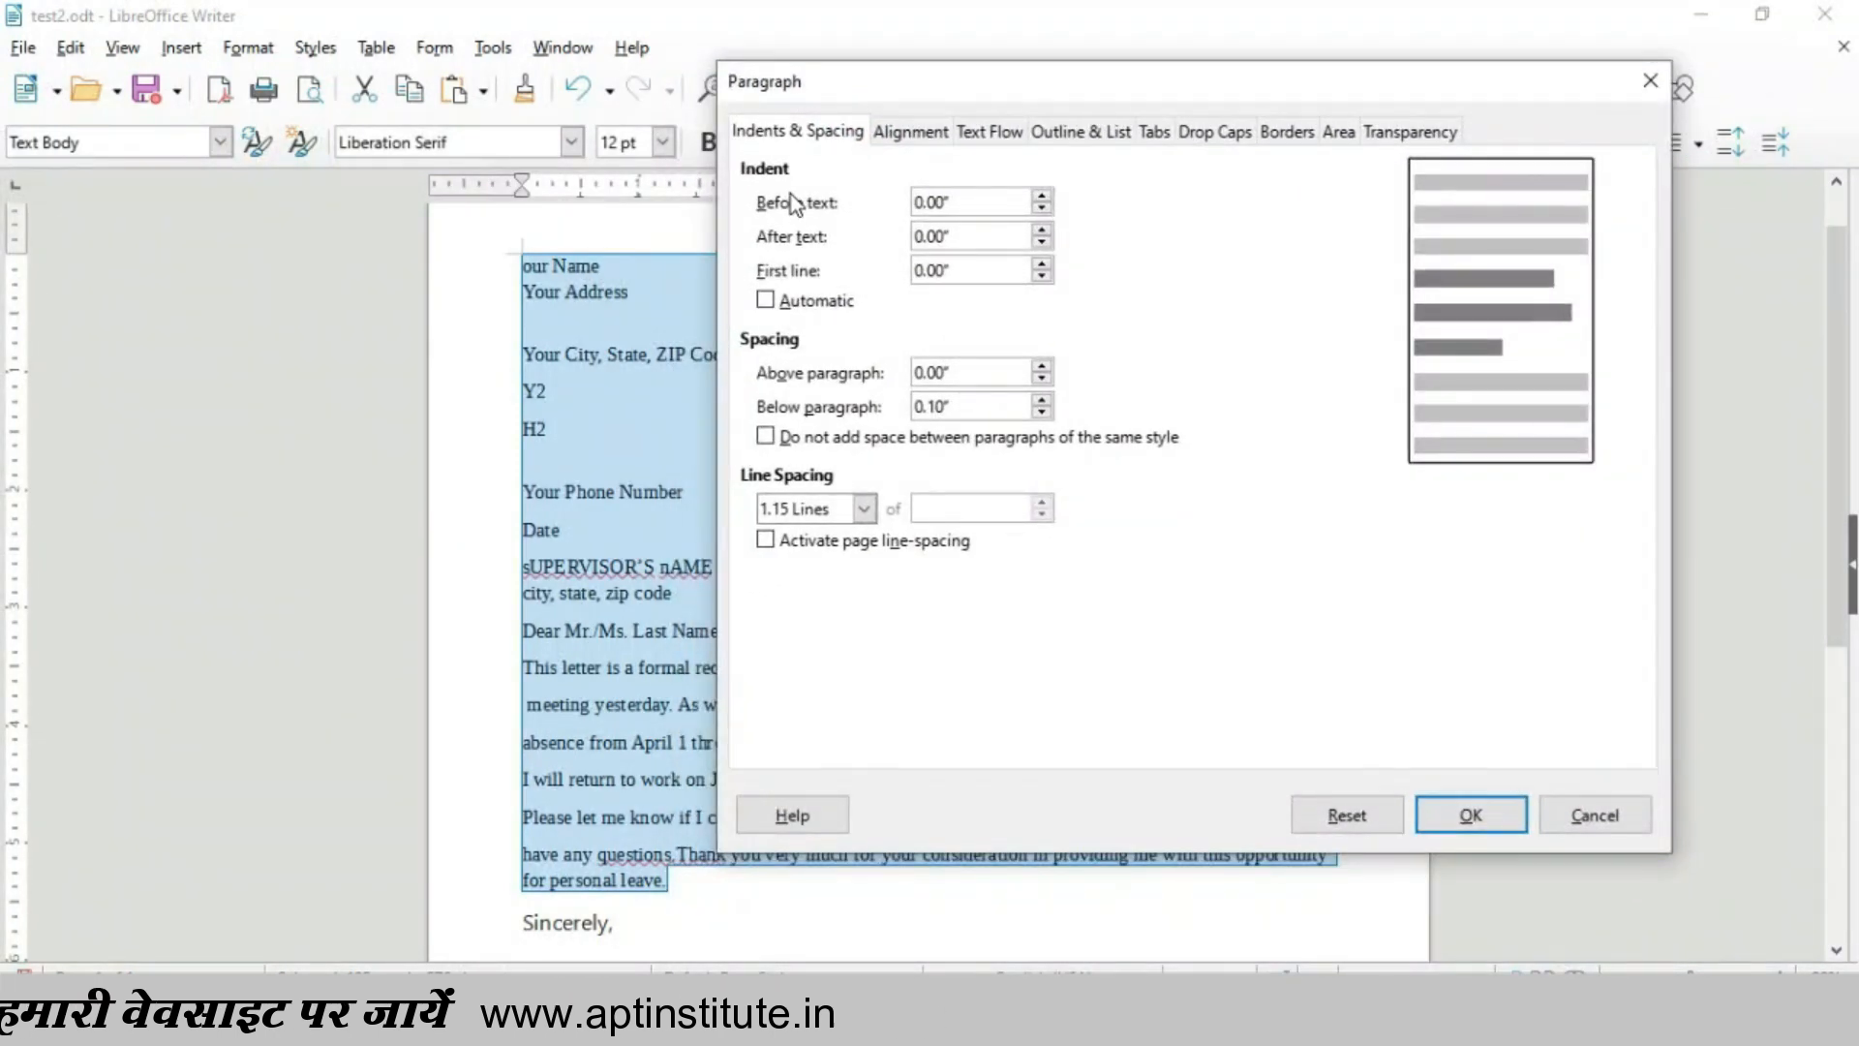
{"action": "left_click", "coordinate": [906, 131]}
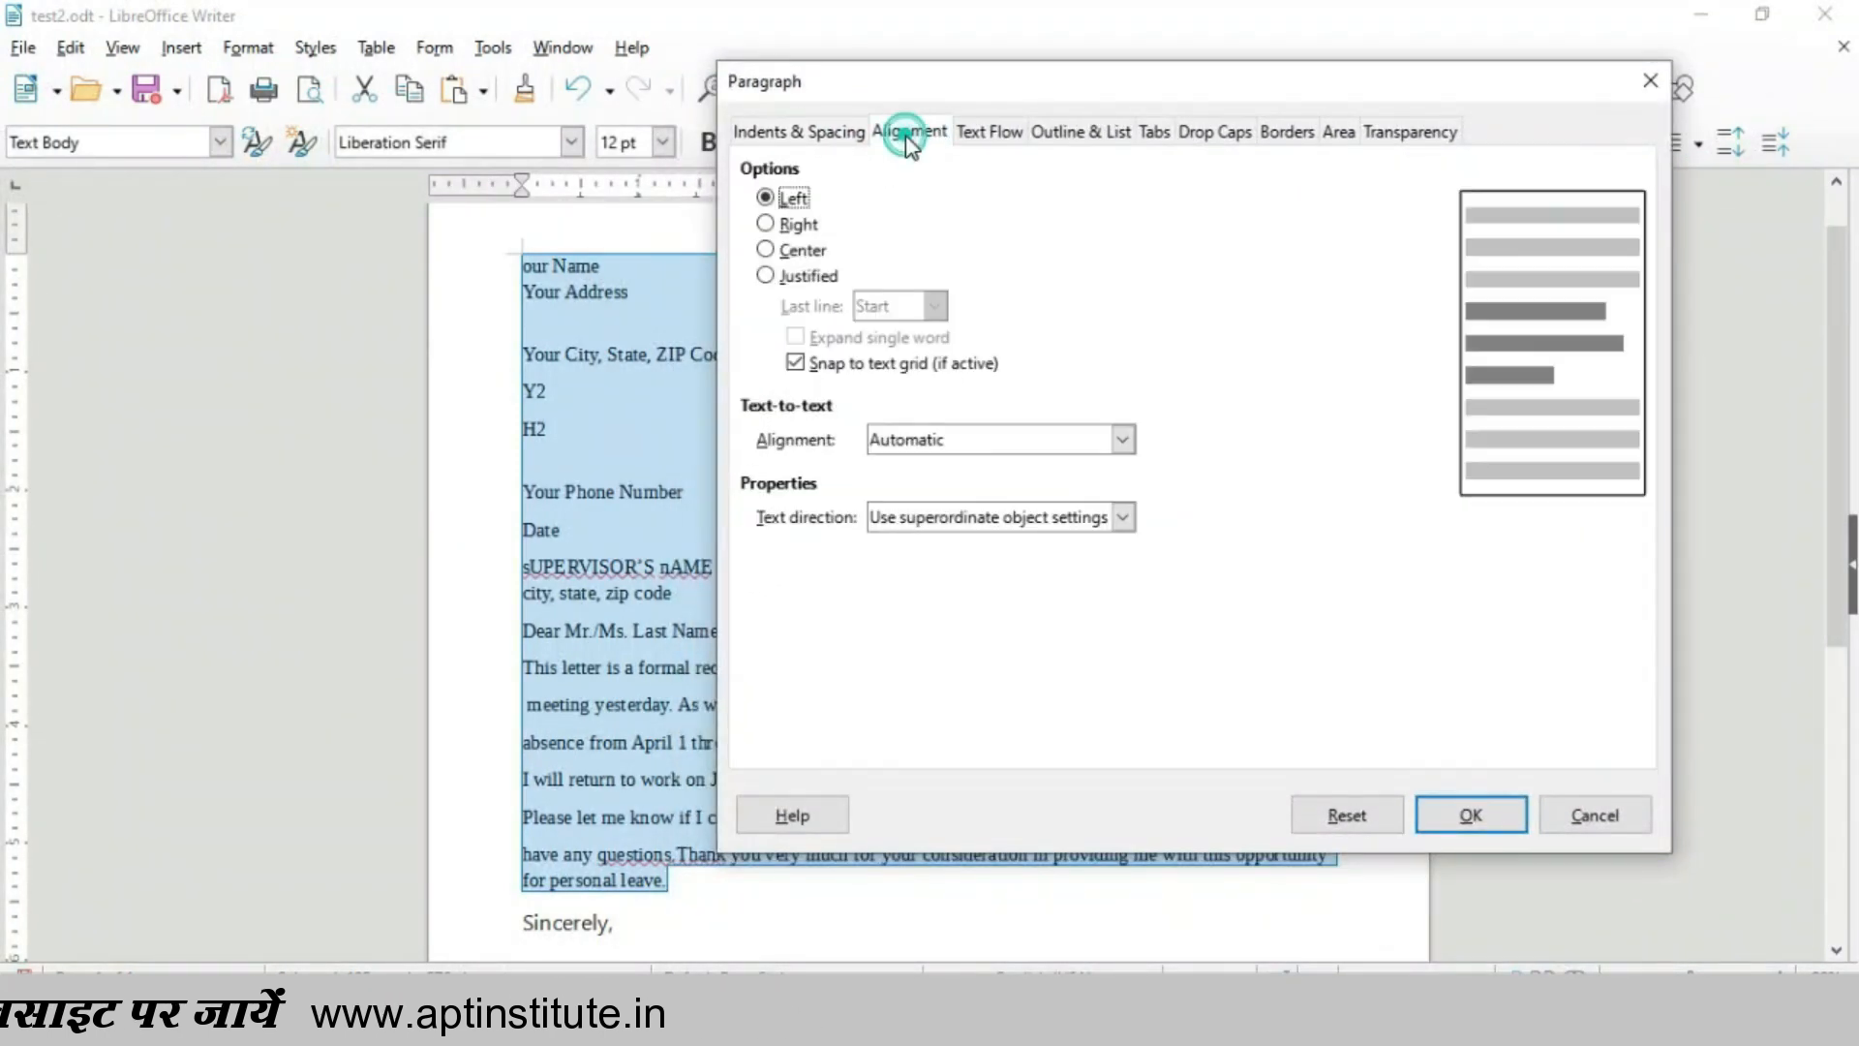
{"action": "left_click", "coordinate": [987, 134]}
{"action": "left_click", "coordinate": [821, 135]}
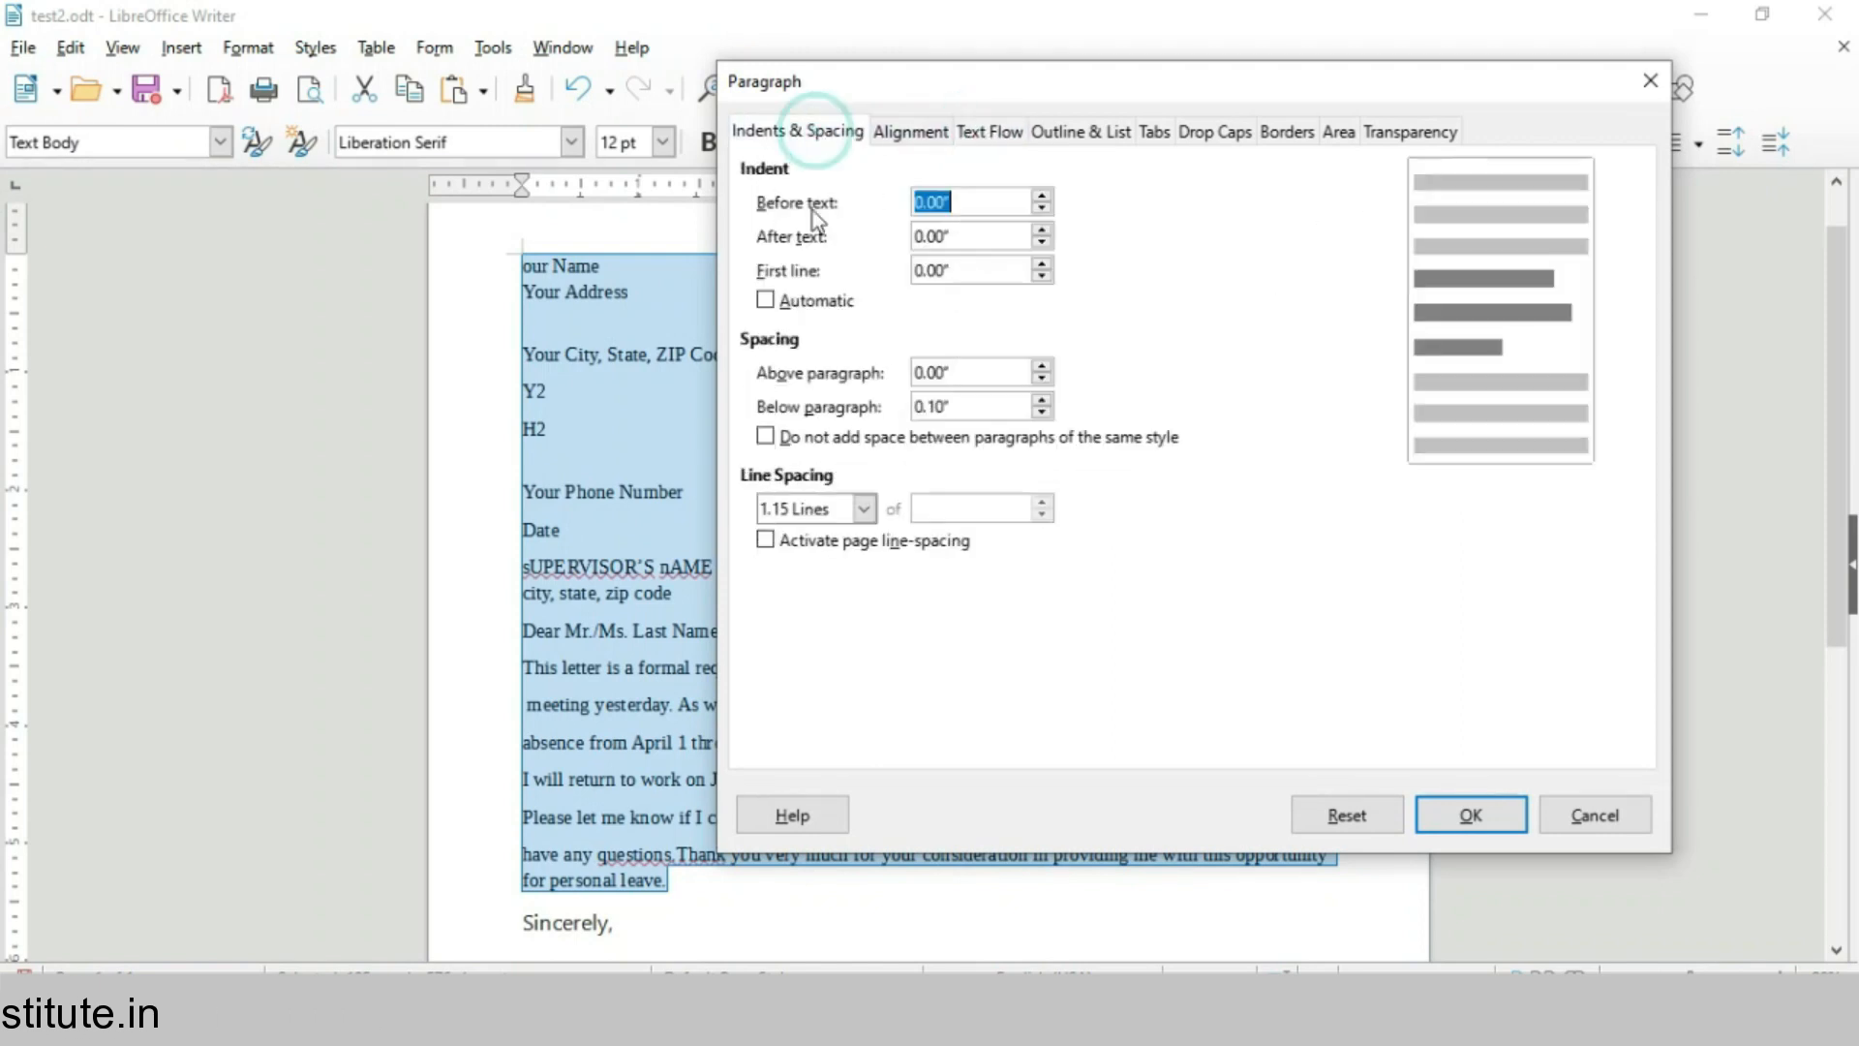
{"action": "left_click", "coordinate": [1575, 815]}
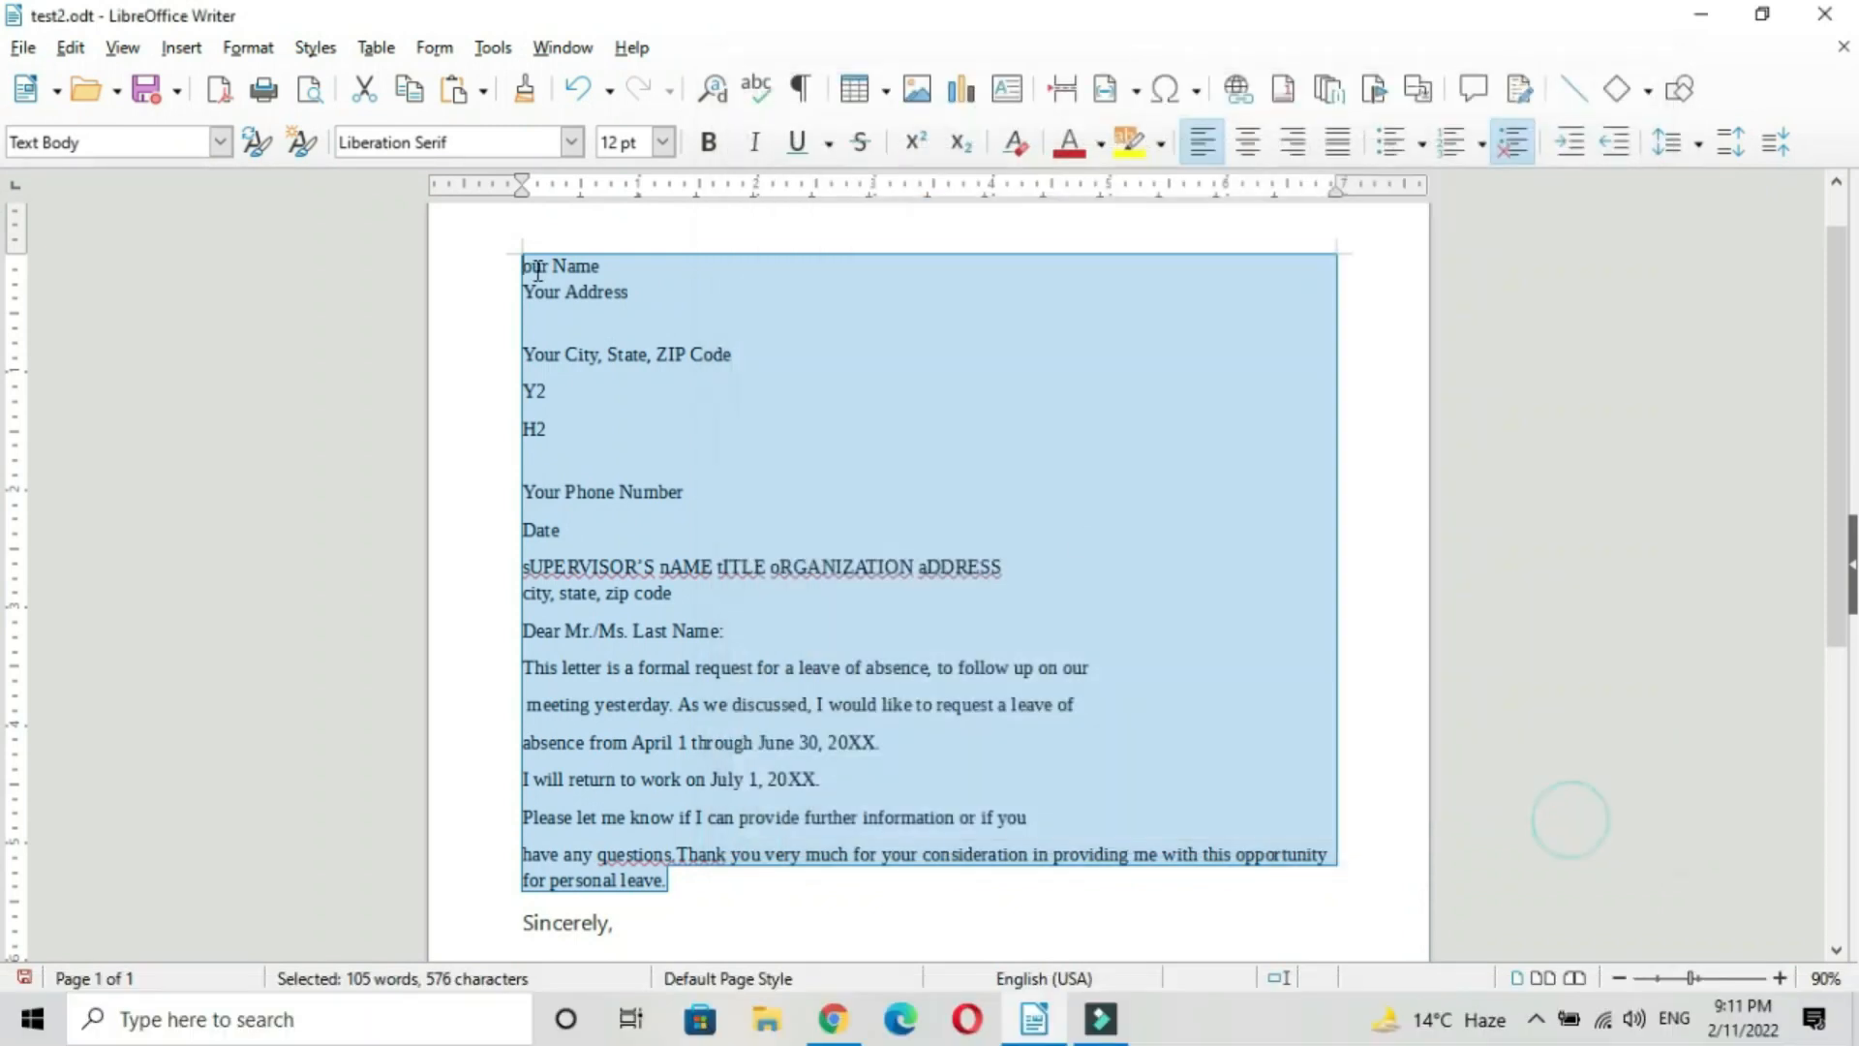
Try solid large circular bullets on the lines from "our Name" through "H2" and undo them.
{"action": "left_click", "coordinate": [248, 48]}
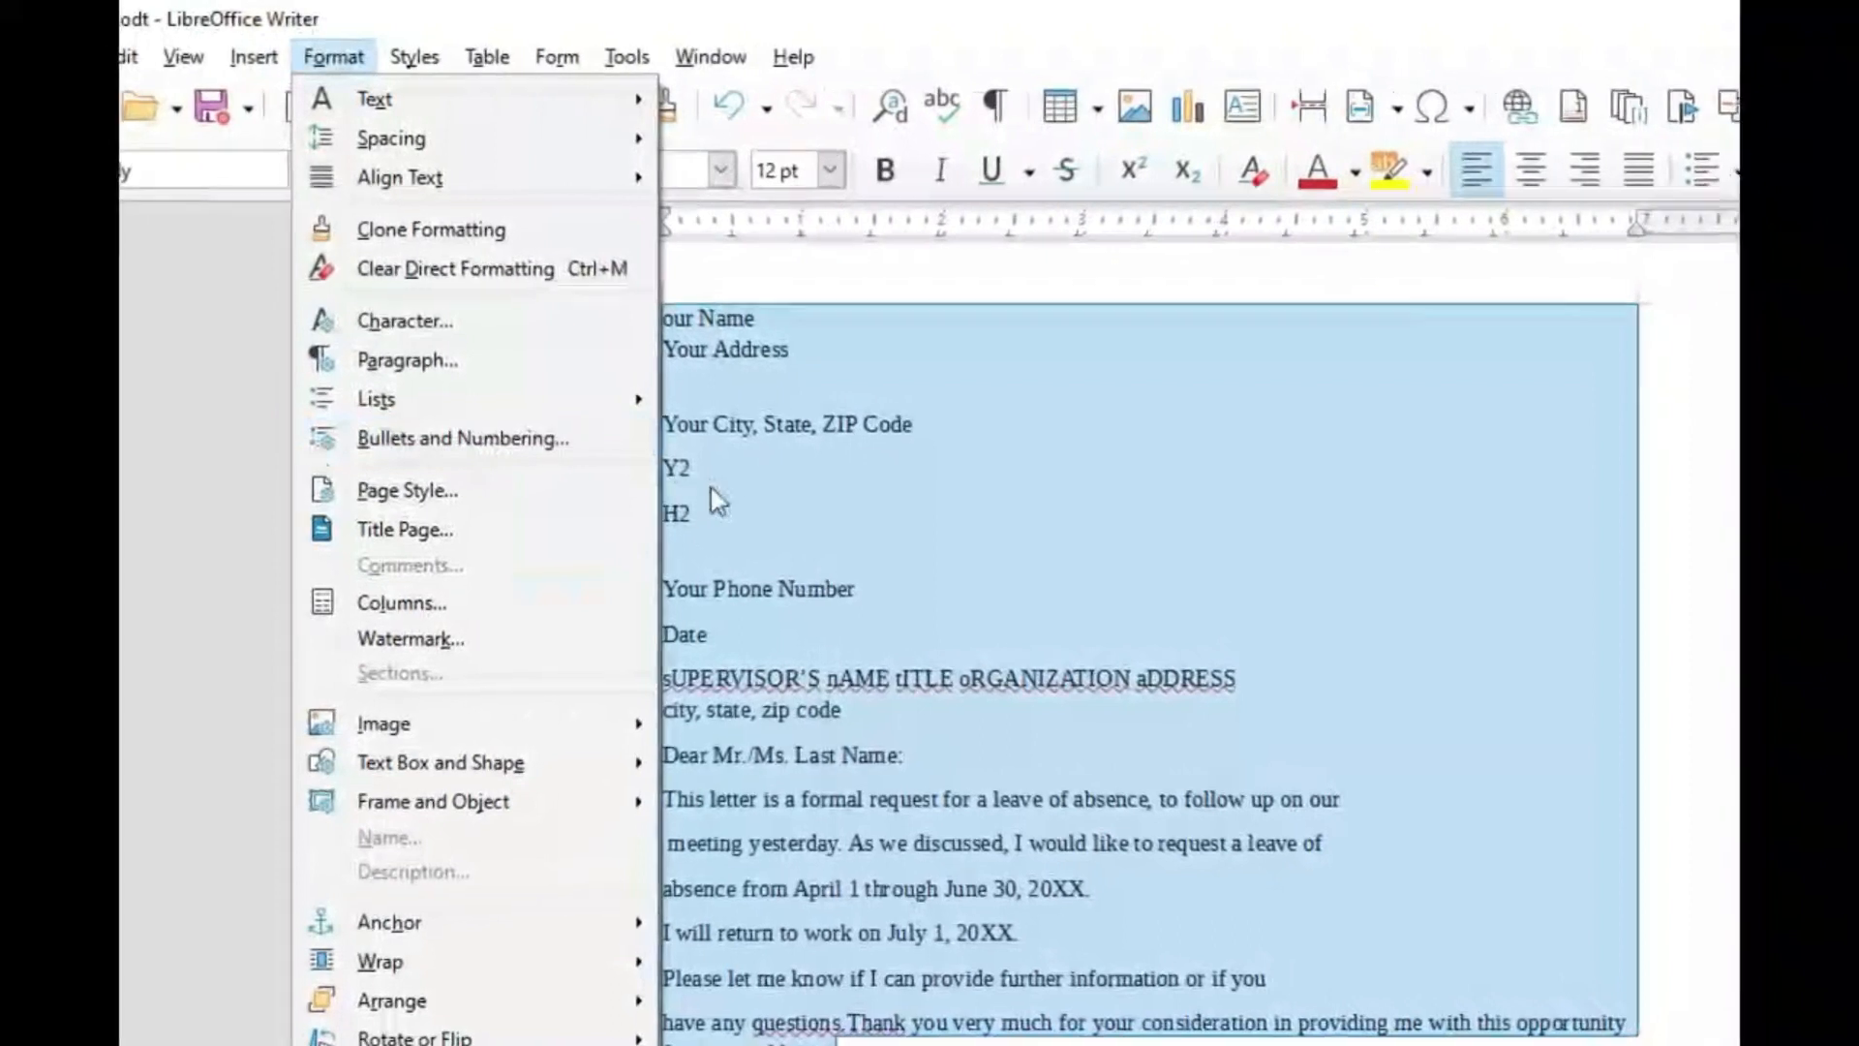
{"action": "left_click", "coordinate": [819, 505]}
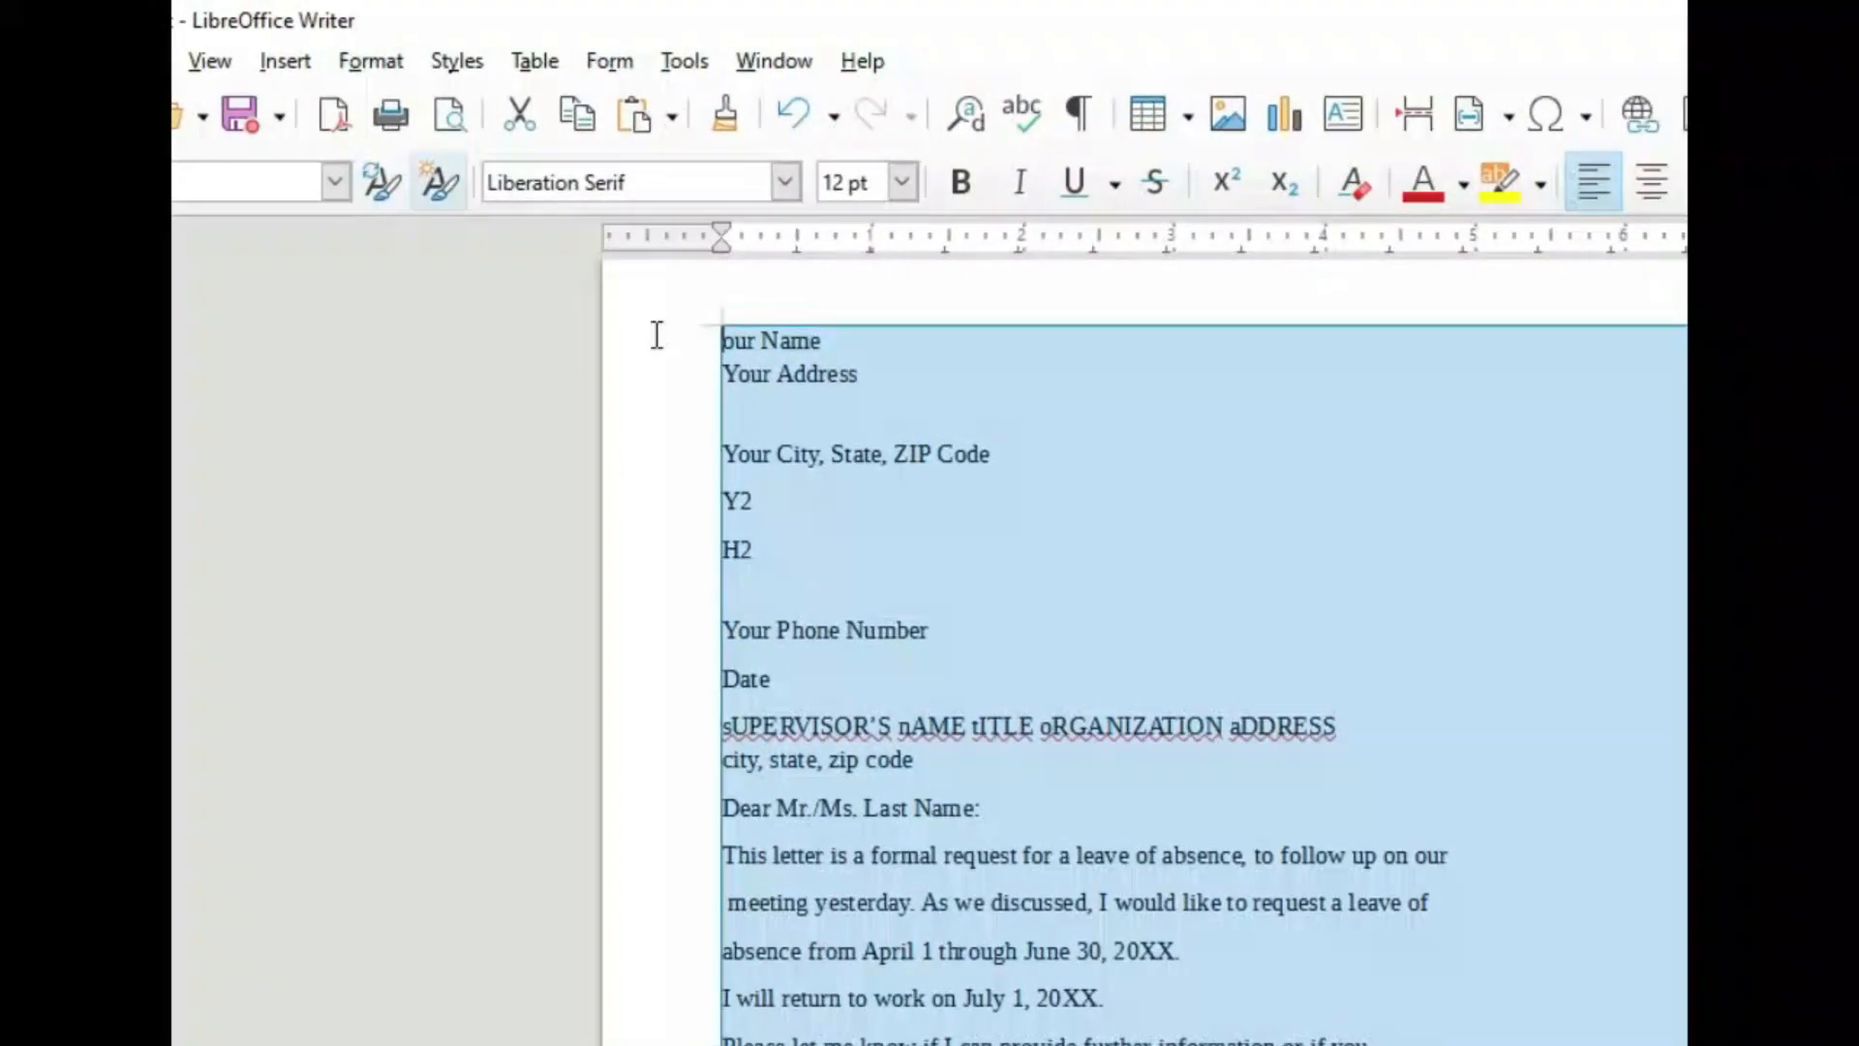
{"action": "left_click", "coordinate": [823, 531]}
{"action": "left_click_drag", "start_coordinate": [703, 338], "coordinate": [840, 584]}
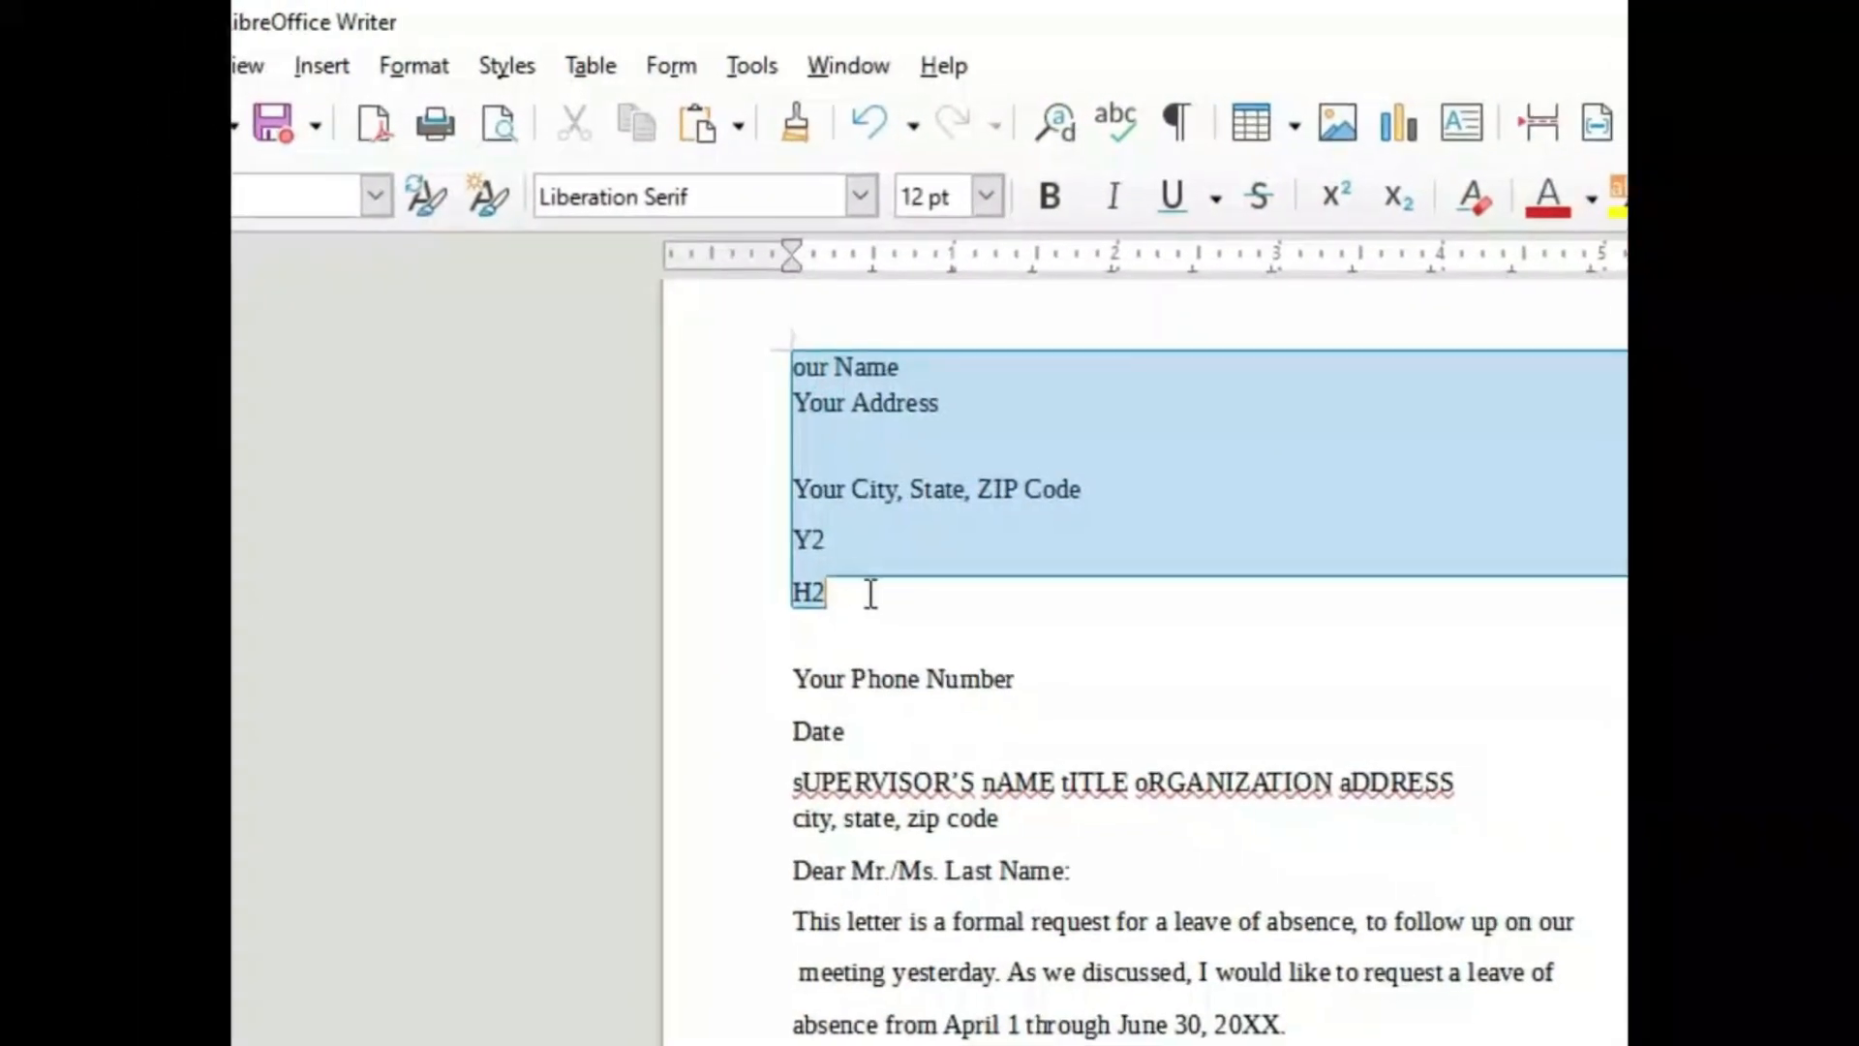
{"action": "left_click", "coordinate": [412, 66]}
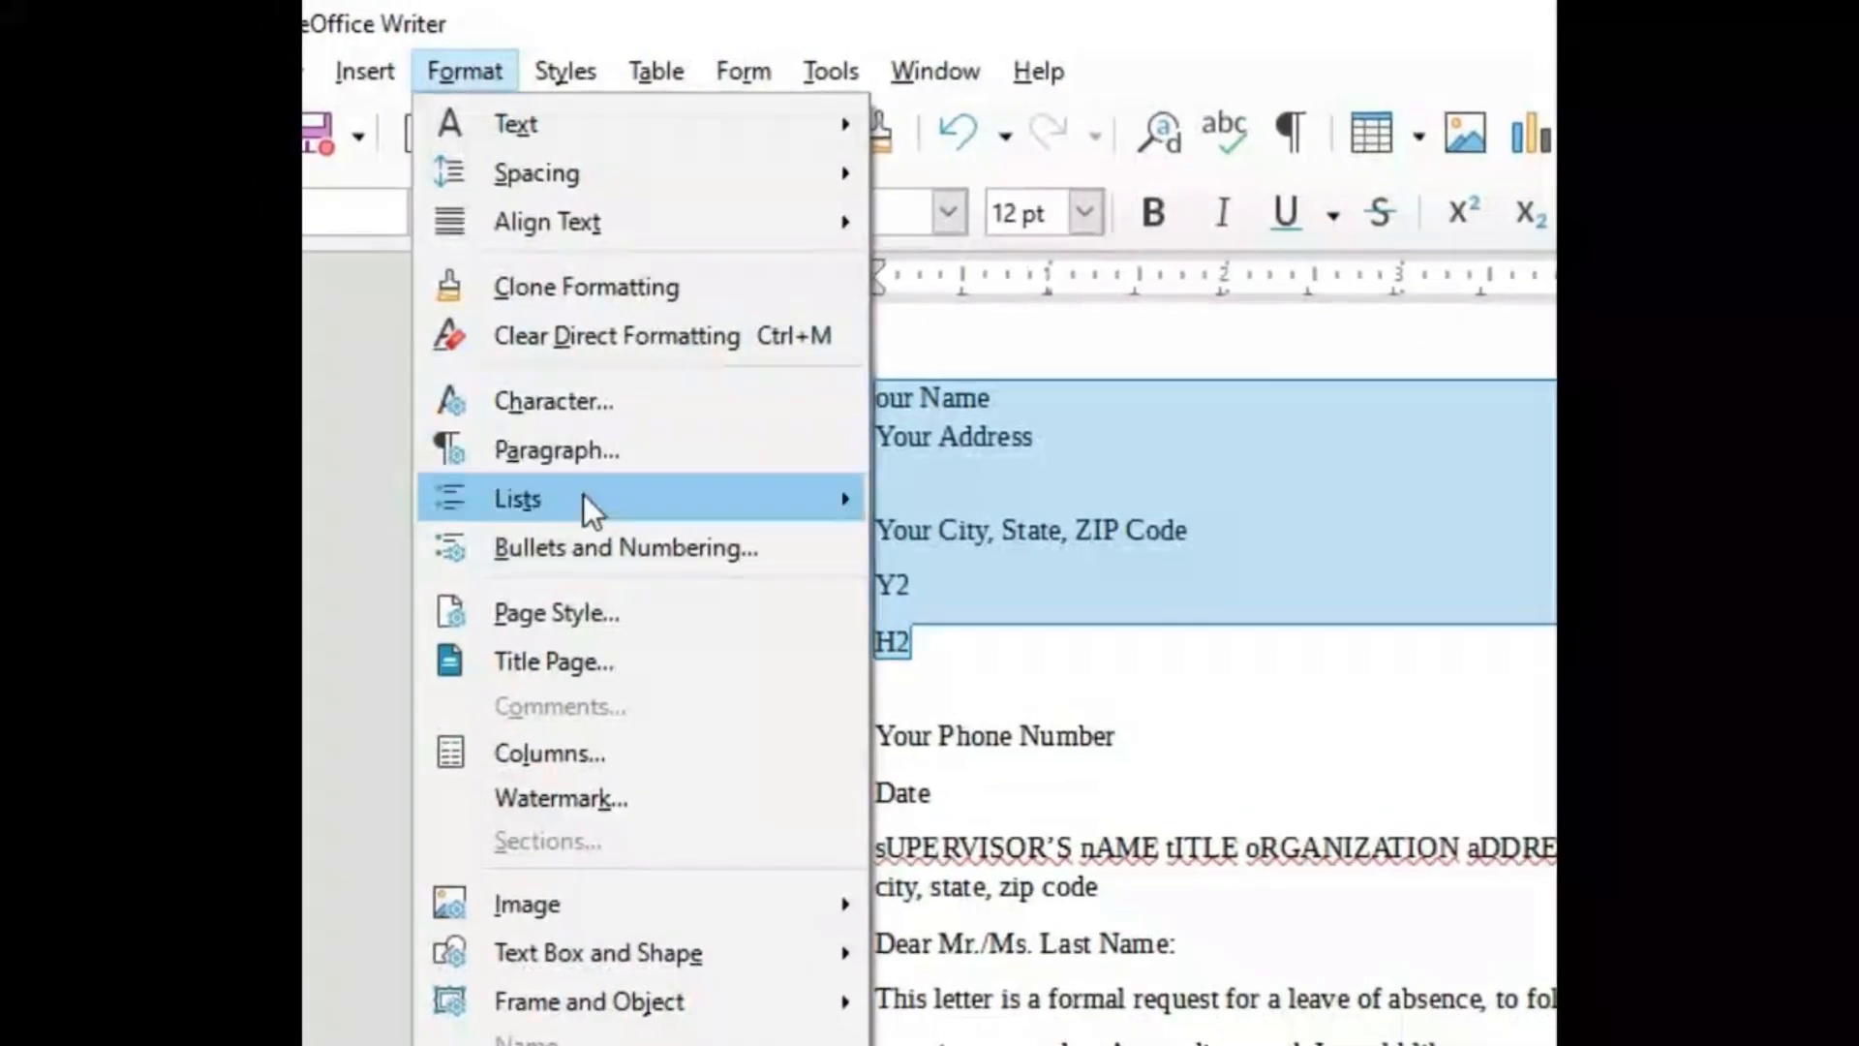
{"action": "left_click", "coordinate": [610, 538]}
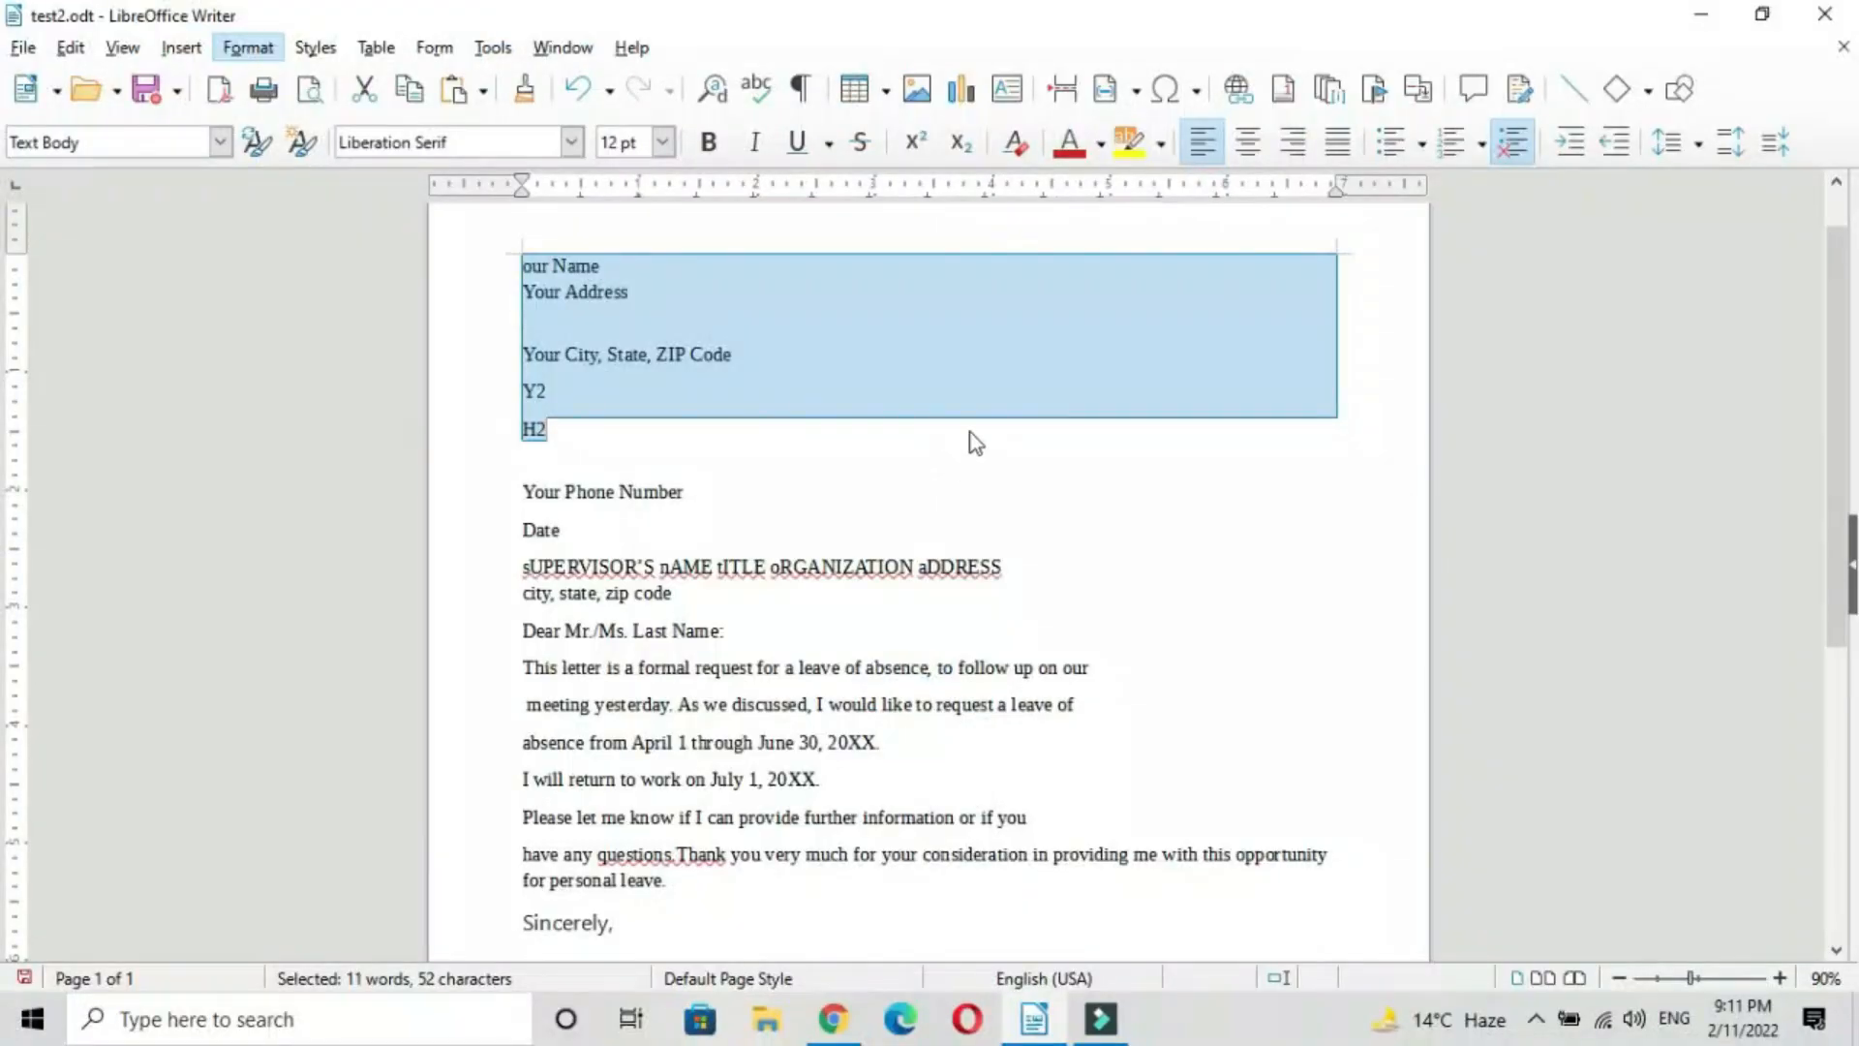
{"action": "left_click_drag", "start_coordinate": [816, 186], "coordinate": [1065, 193]}
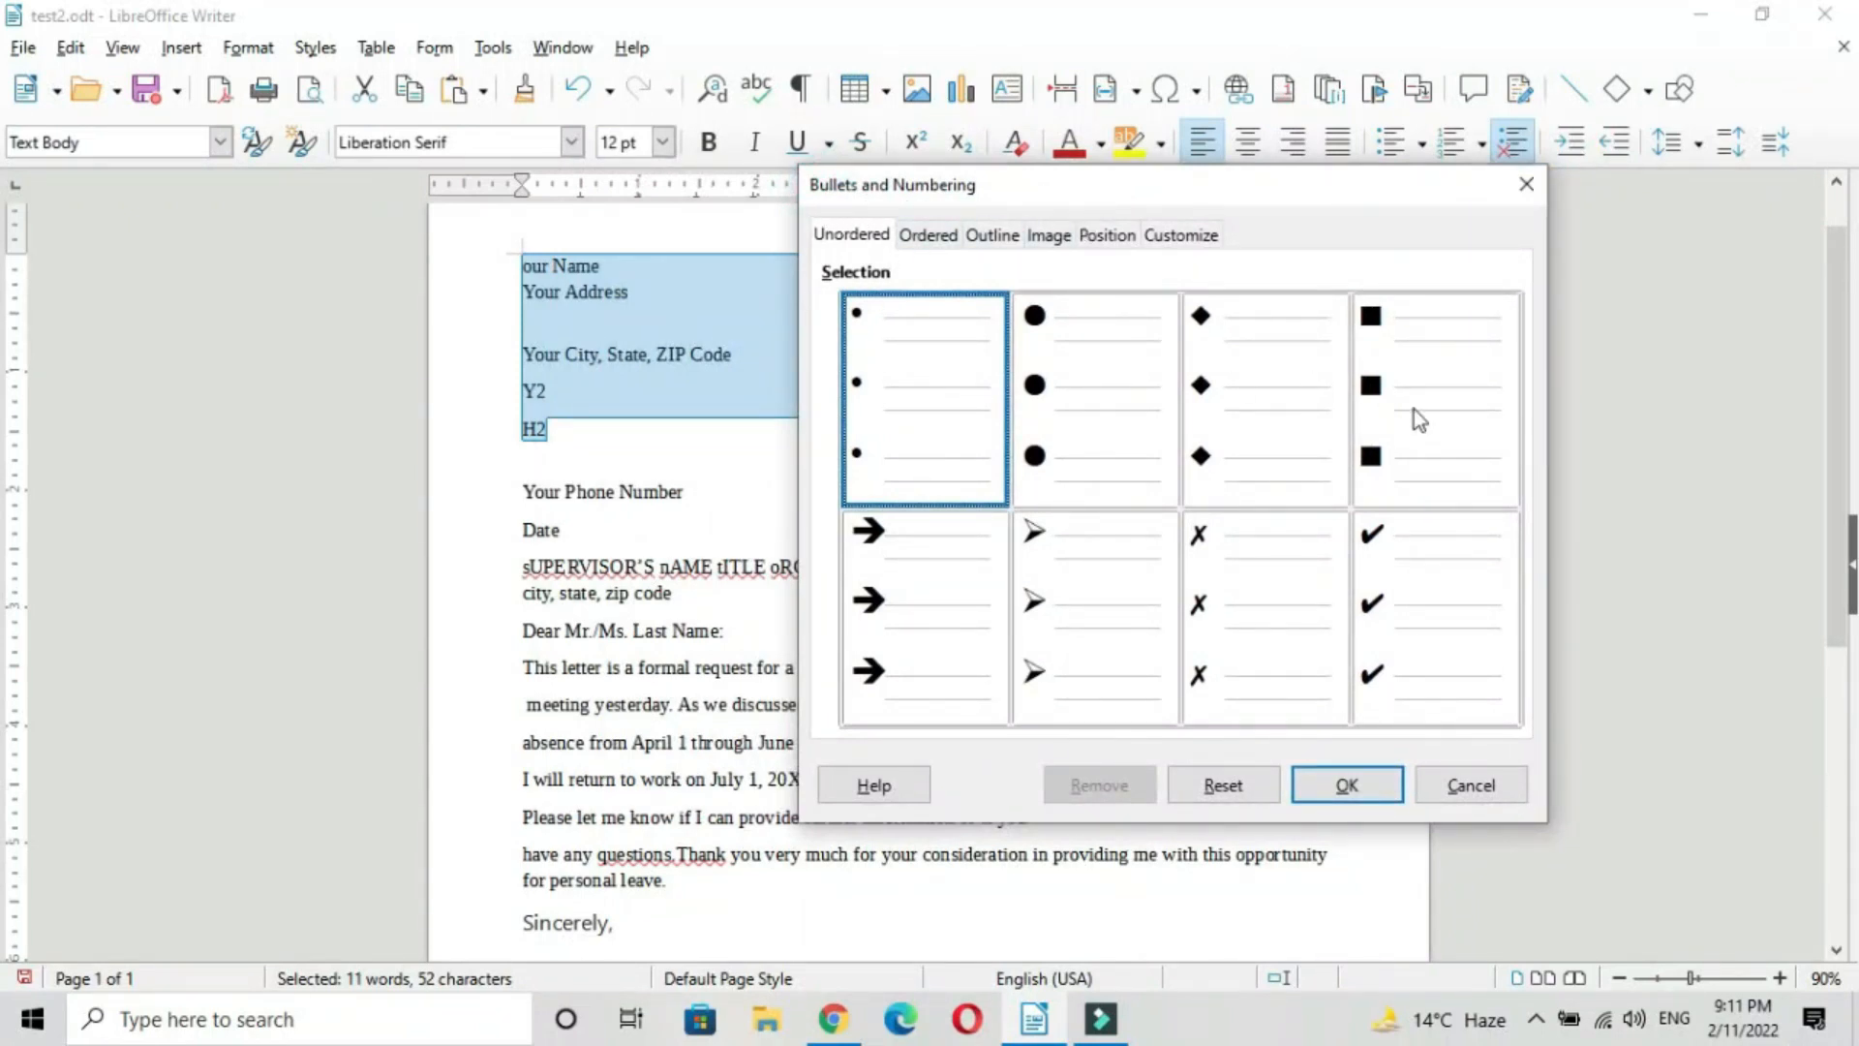
{"action": "left_click", "coordinate": [1079, 403]}
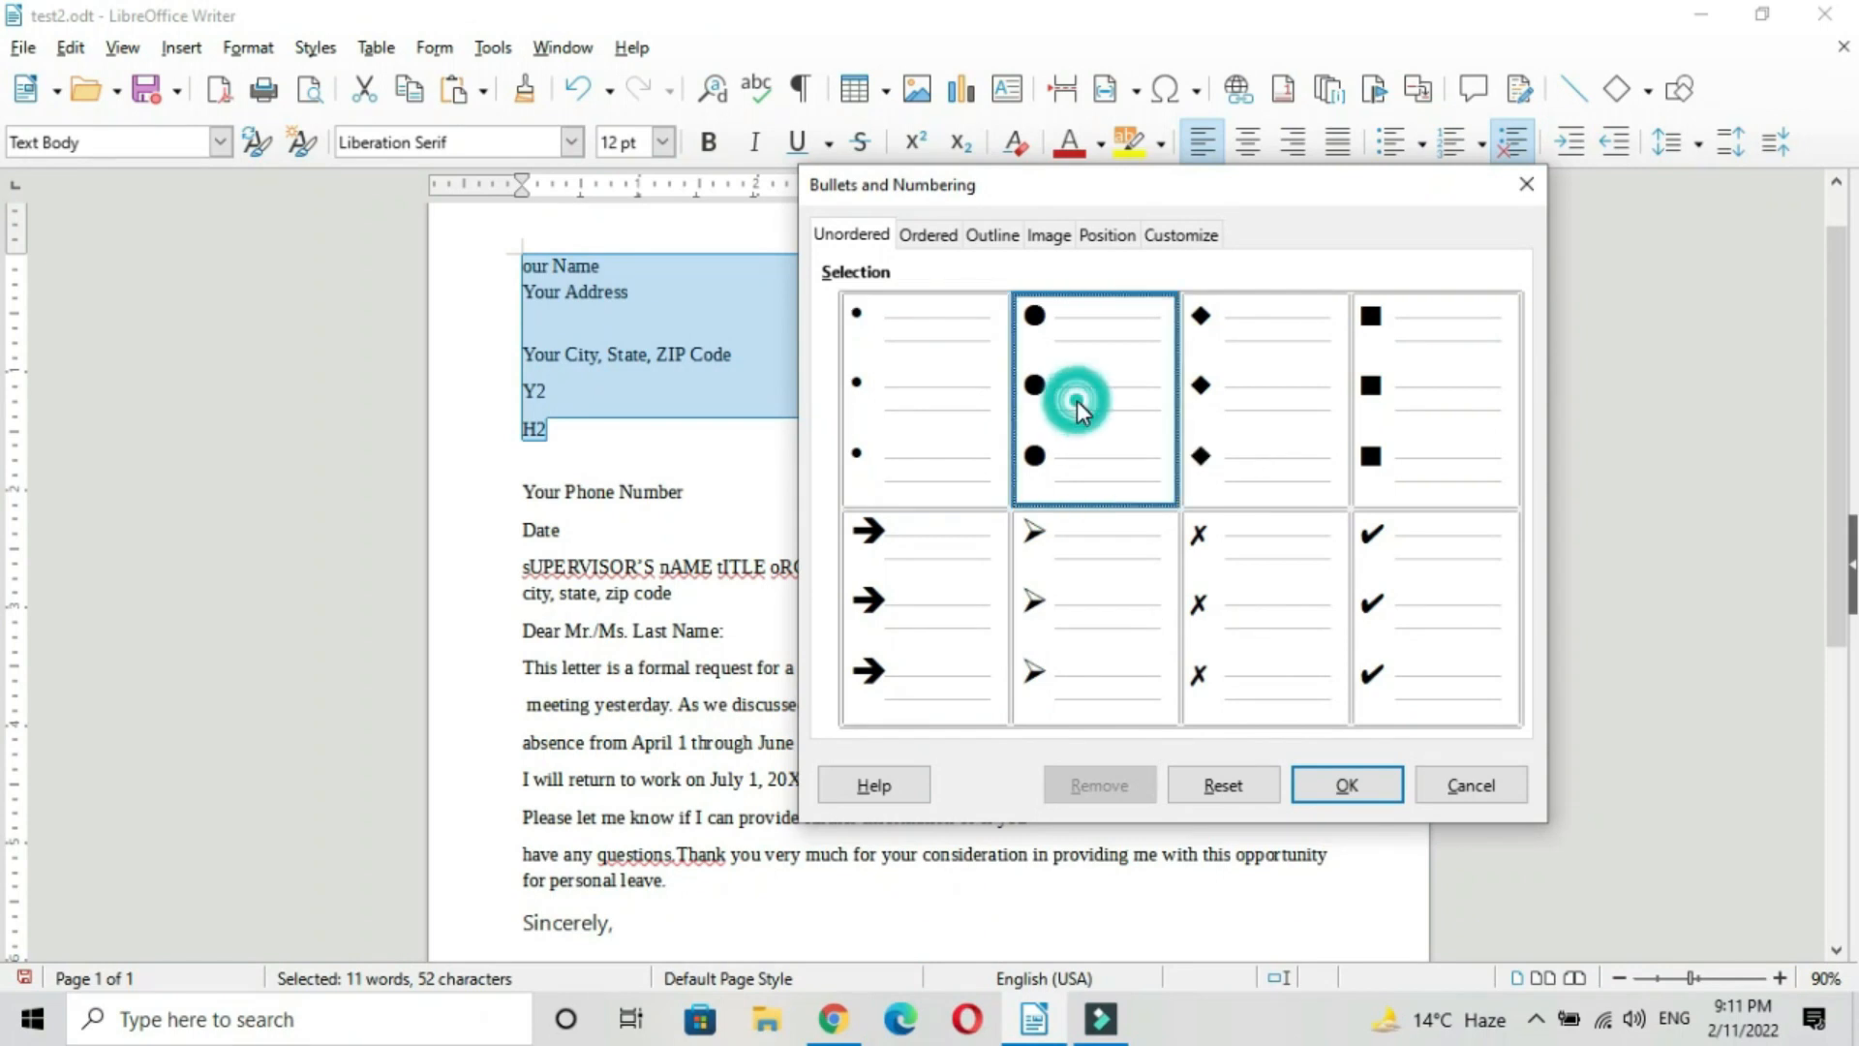
{"action": "left_click", "coordinate": [1346, 786]}
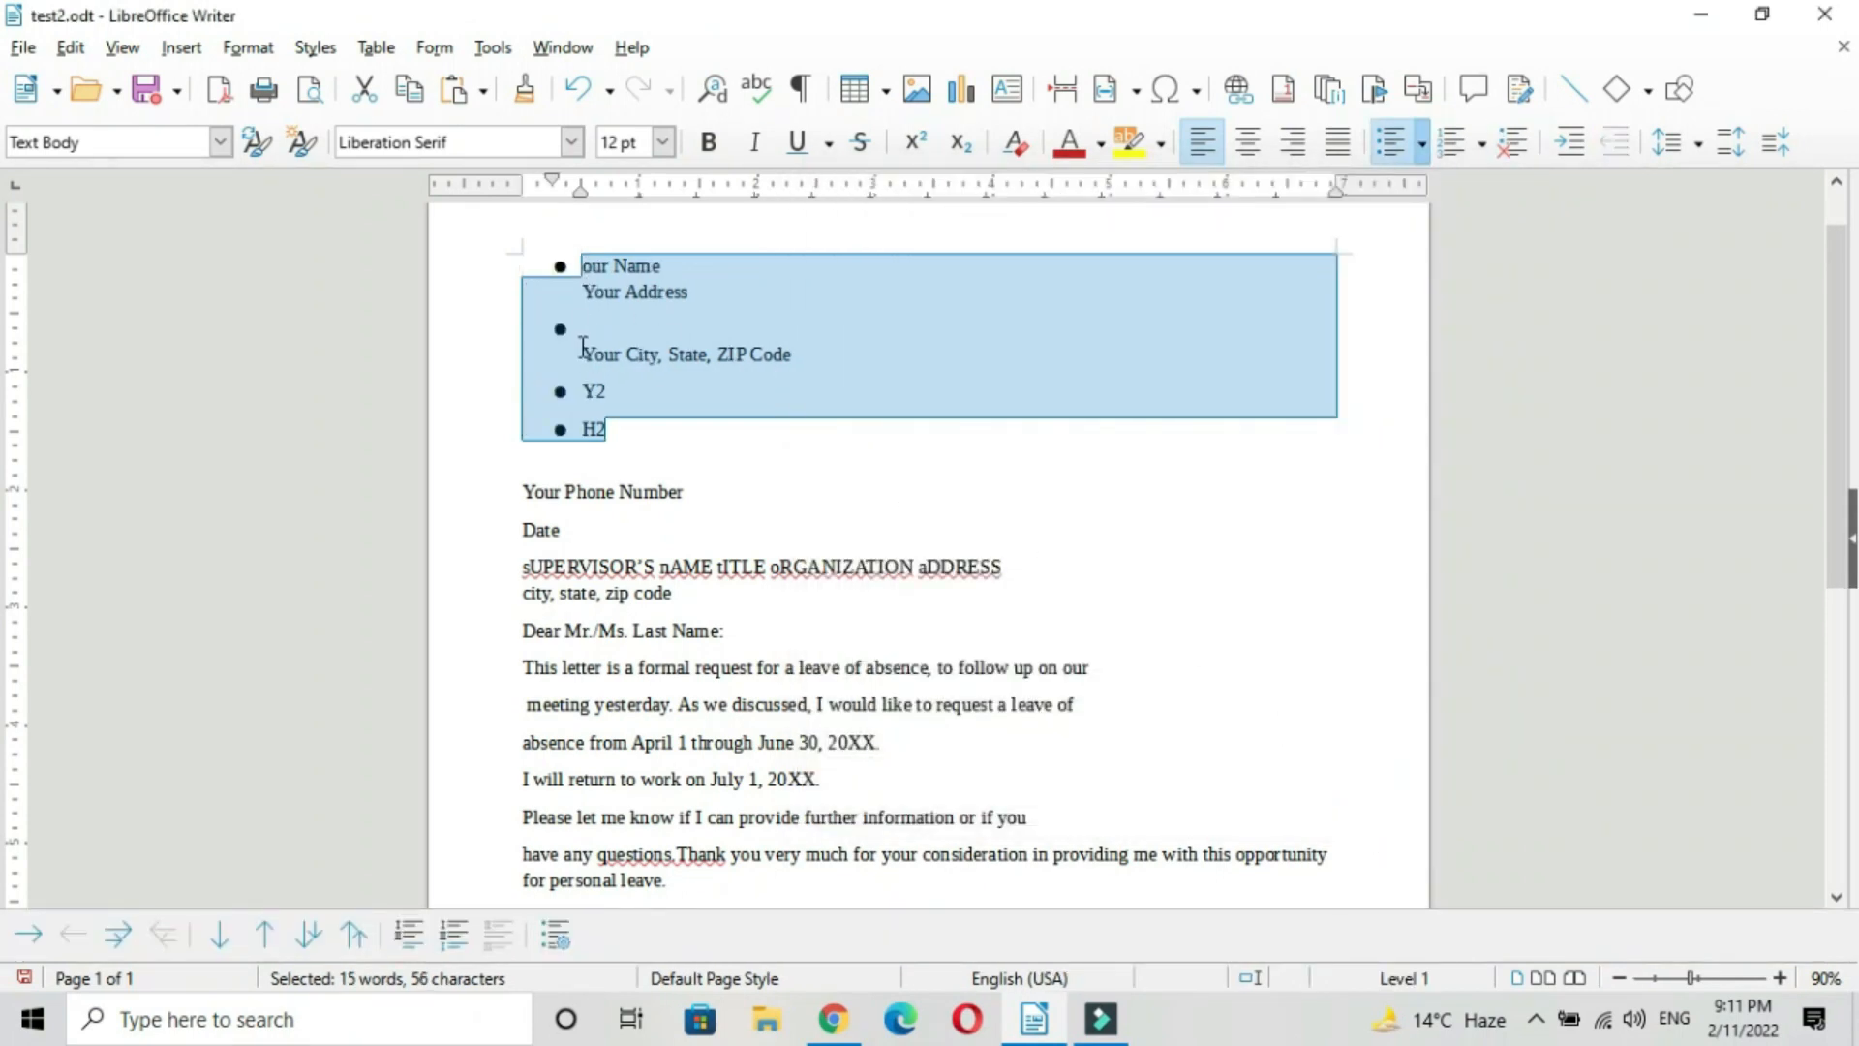
{"action": "key", "text": "ctrl+z"}
Try X-mark bullets on the selected lines from "our Name" through "H2" and undo them.
{"action": "left_click", "coordinate": [248, 48]}
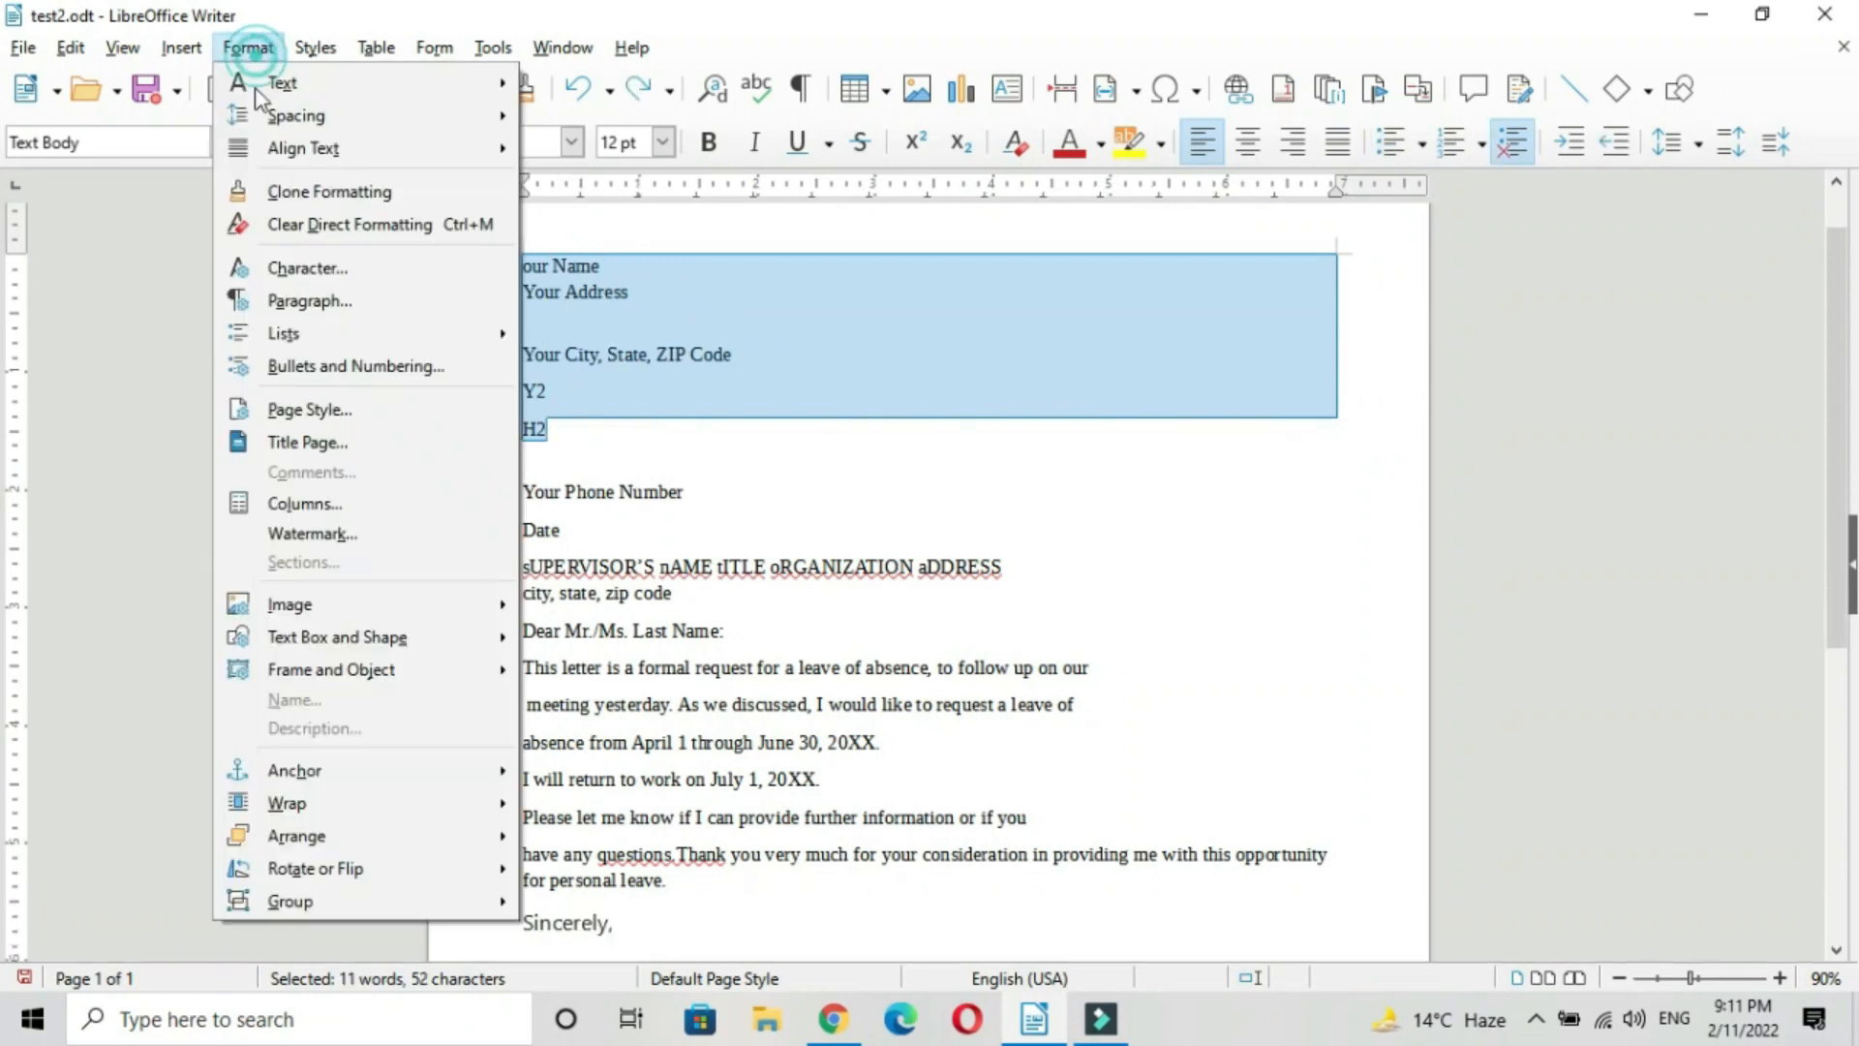
{"action": "left_click", "coordinate": [323, 365]}
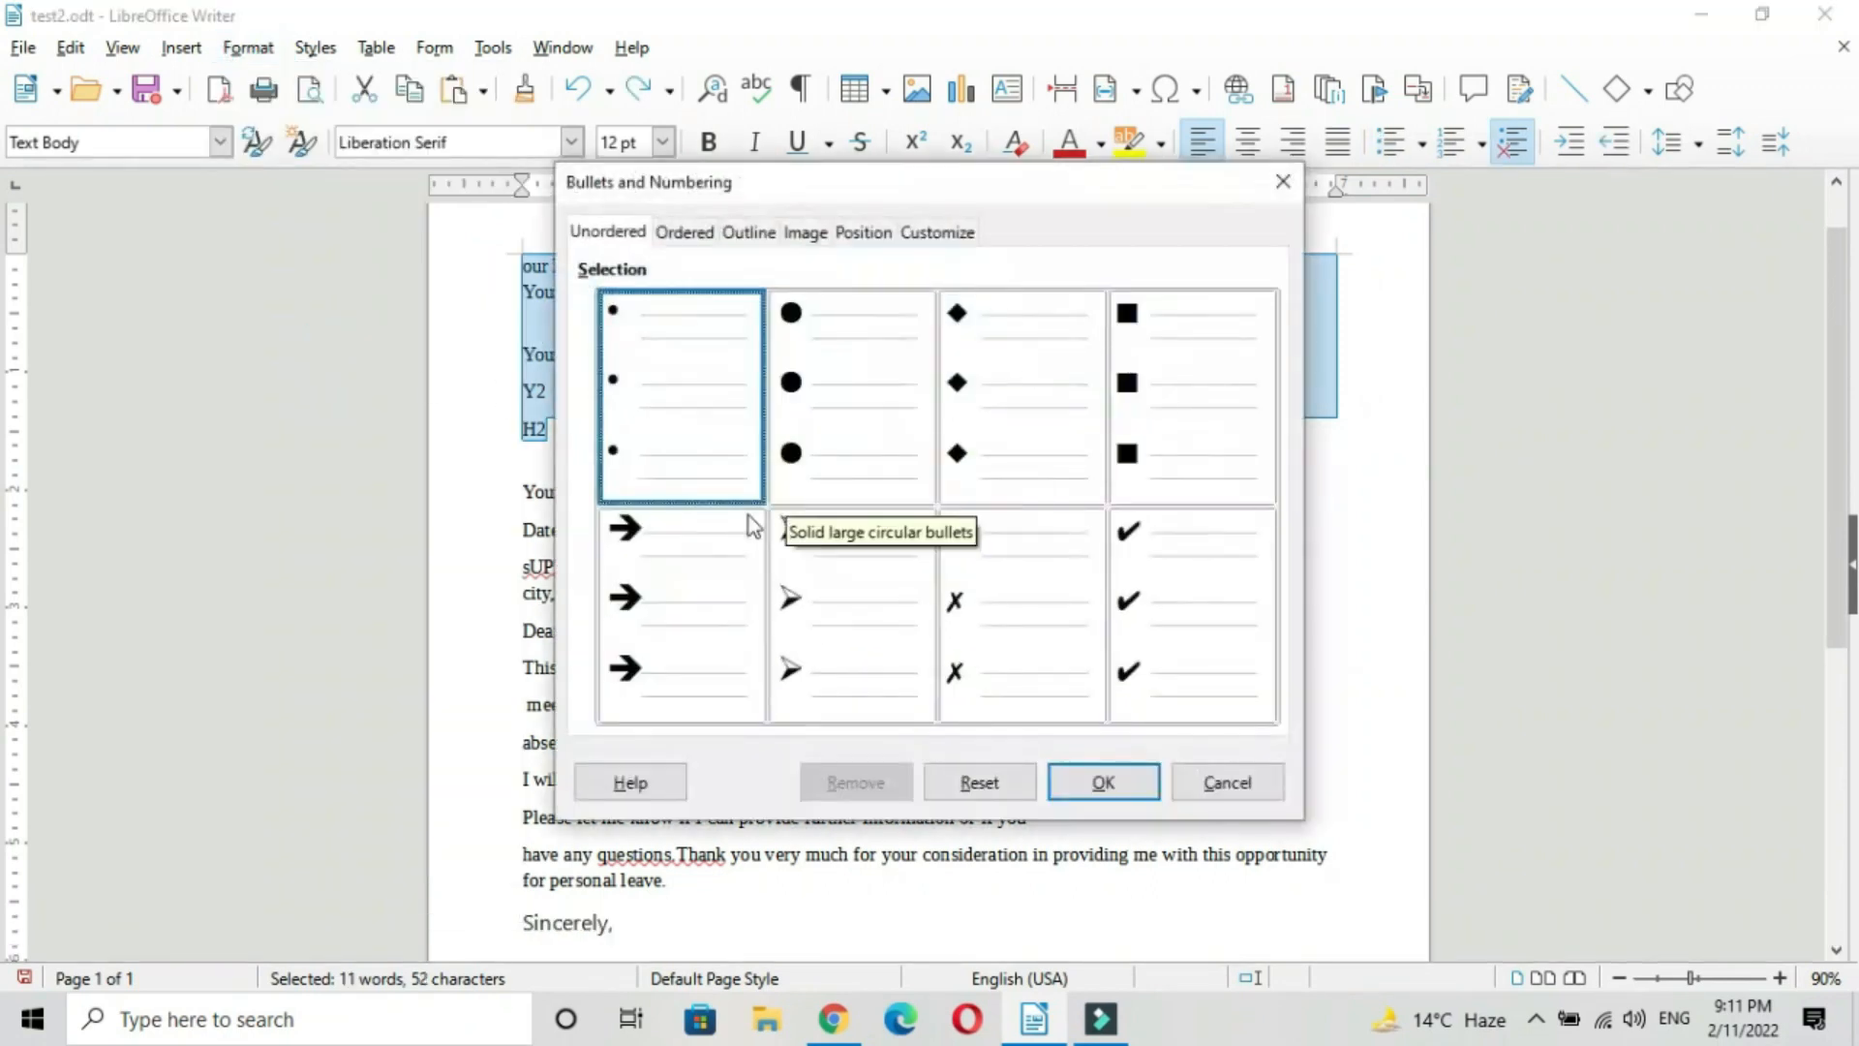
{"action": "left_click", "coordinate": [983, 594]}
{"action": "left_click", "coordinate": [1103, 780]}
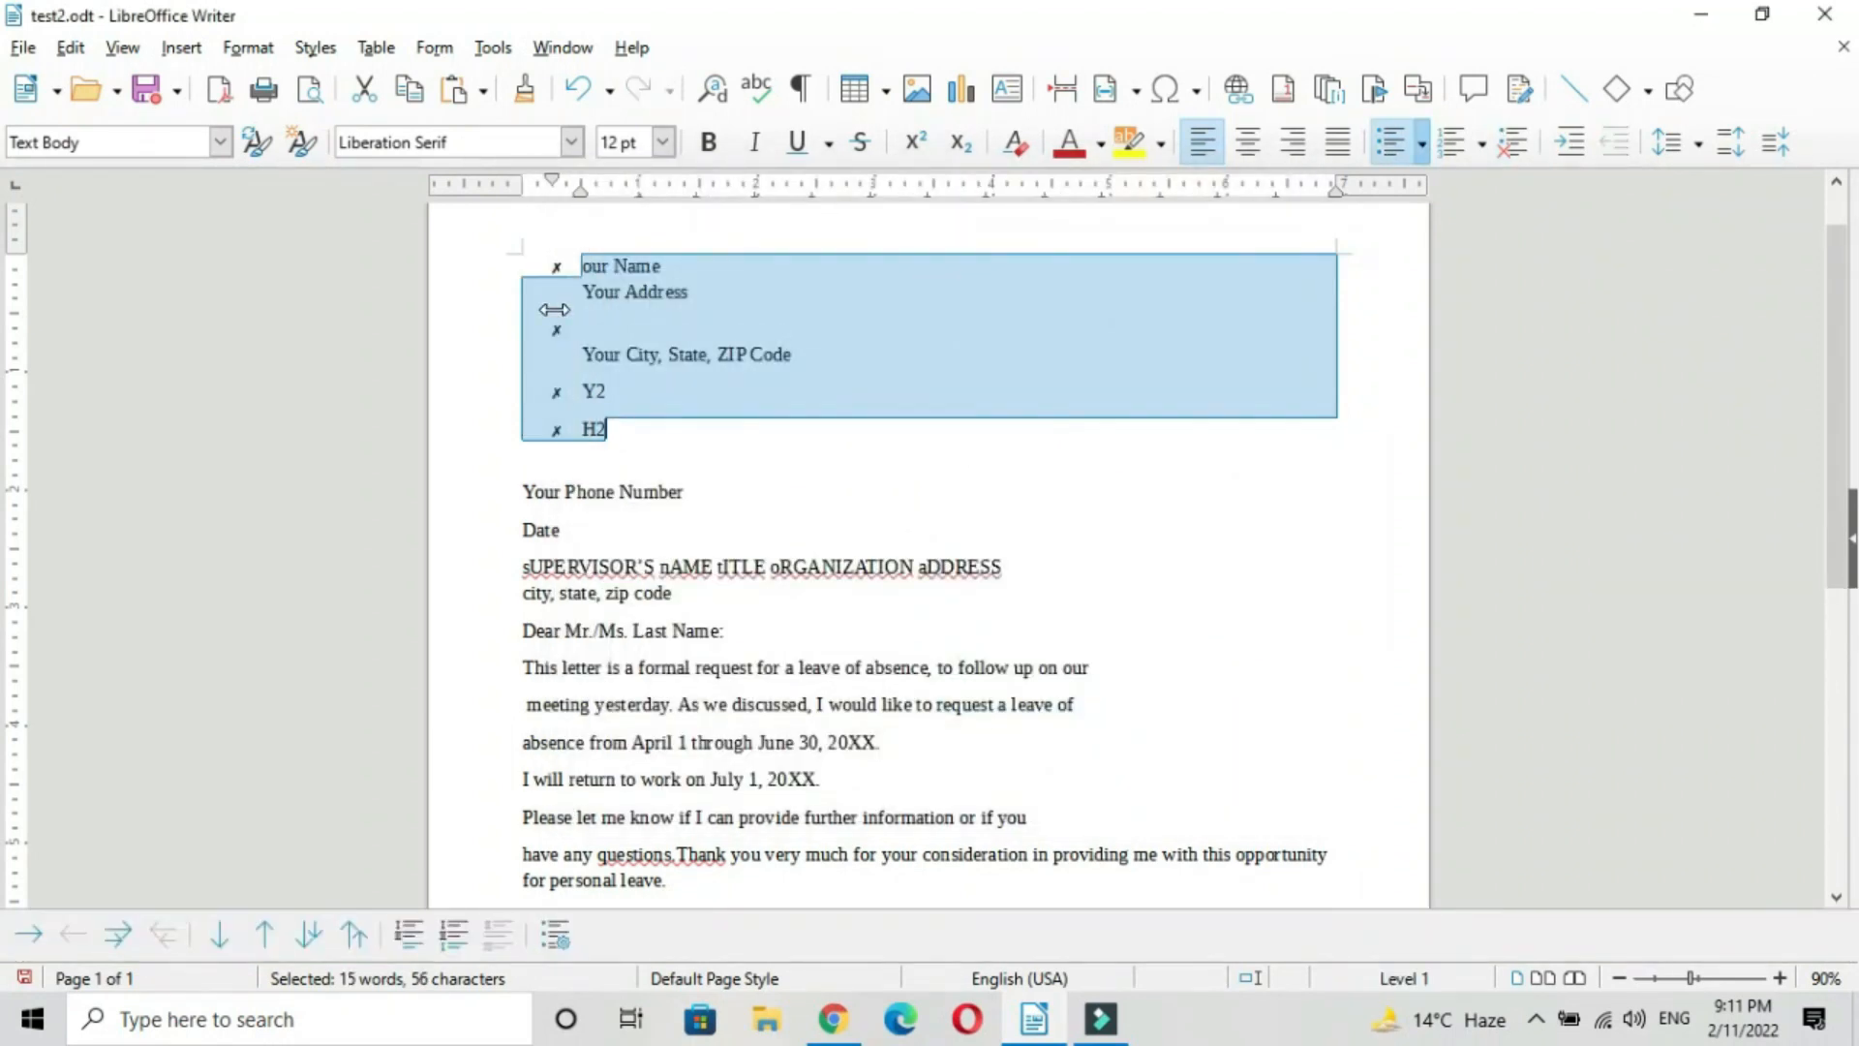
{"action": "key", "text": "ctrl+z"}
Number the selected lines from "our Name" through "H2" with the uppercase Roman numeral format I., II., III.
{"action": "left_click", "coordinate": [247, 47]}
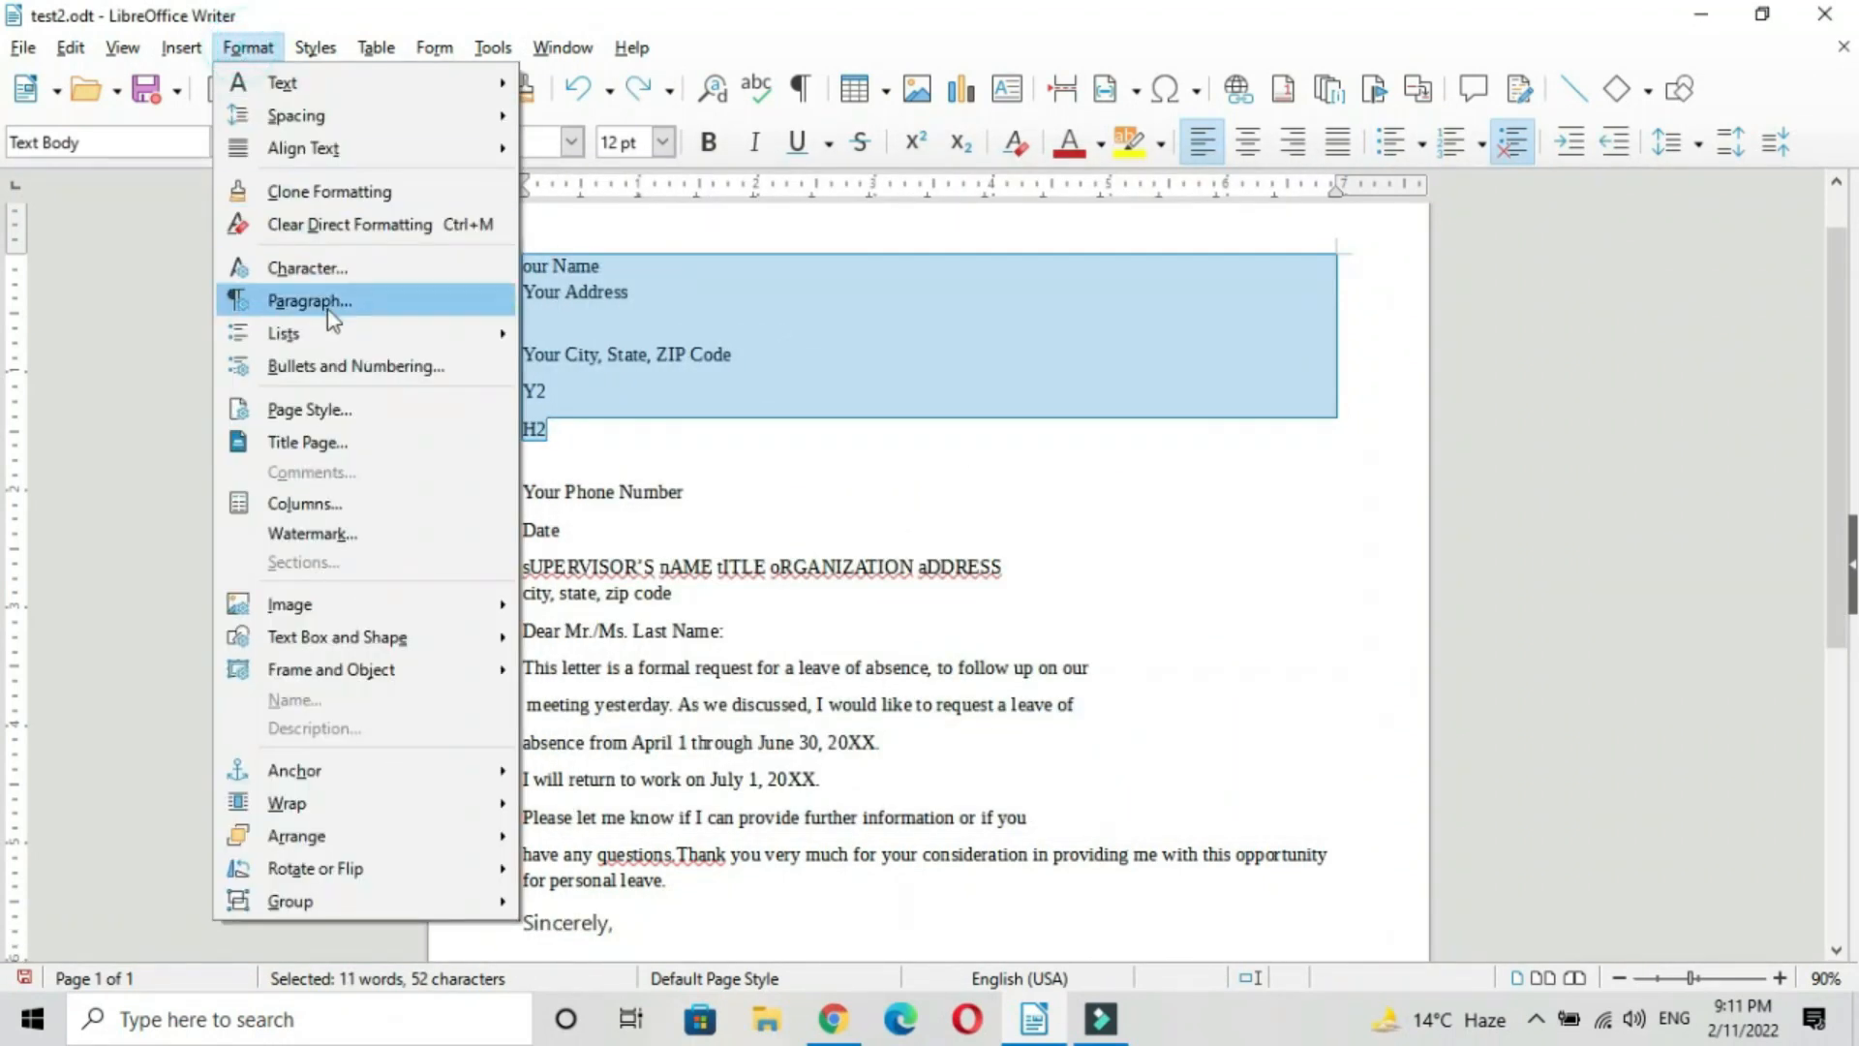
{"action": "left_click", "coordinate": [354, 366]}
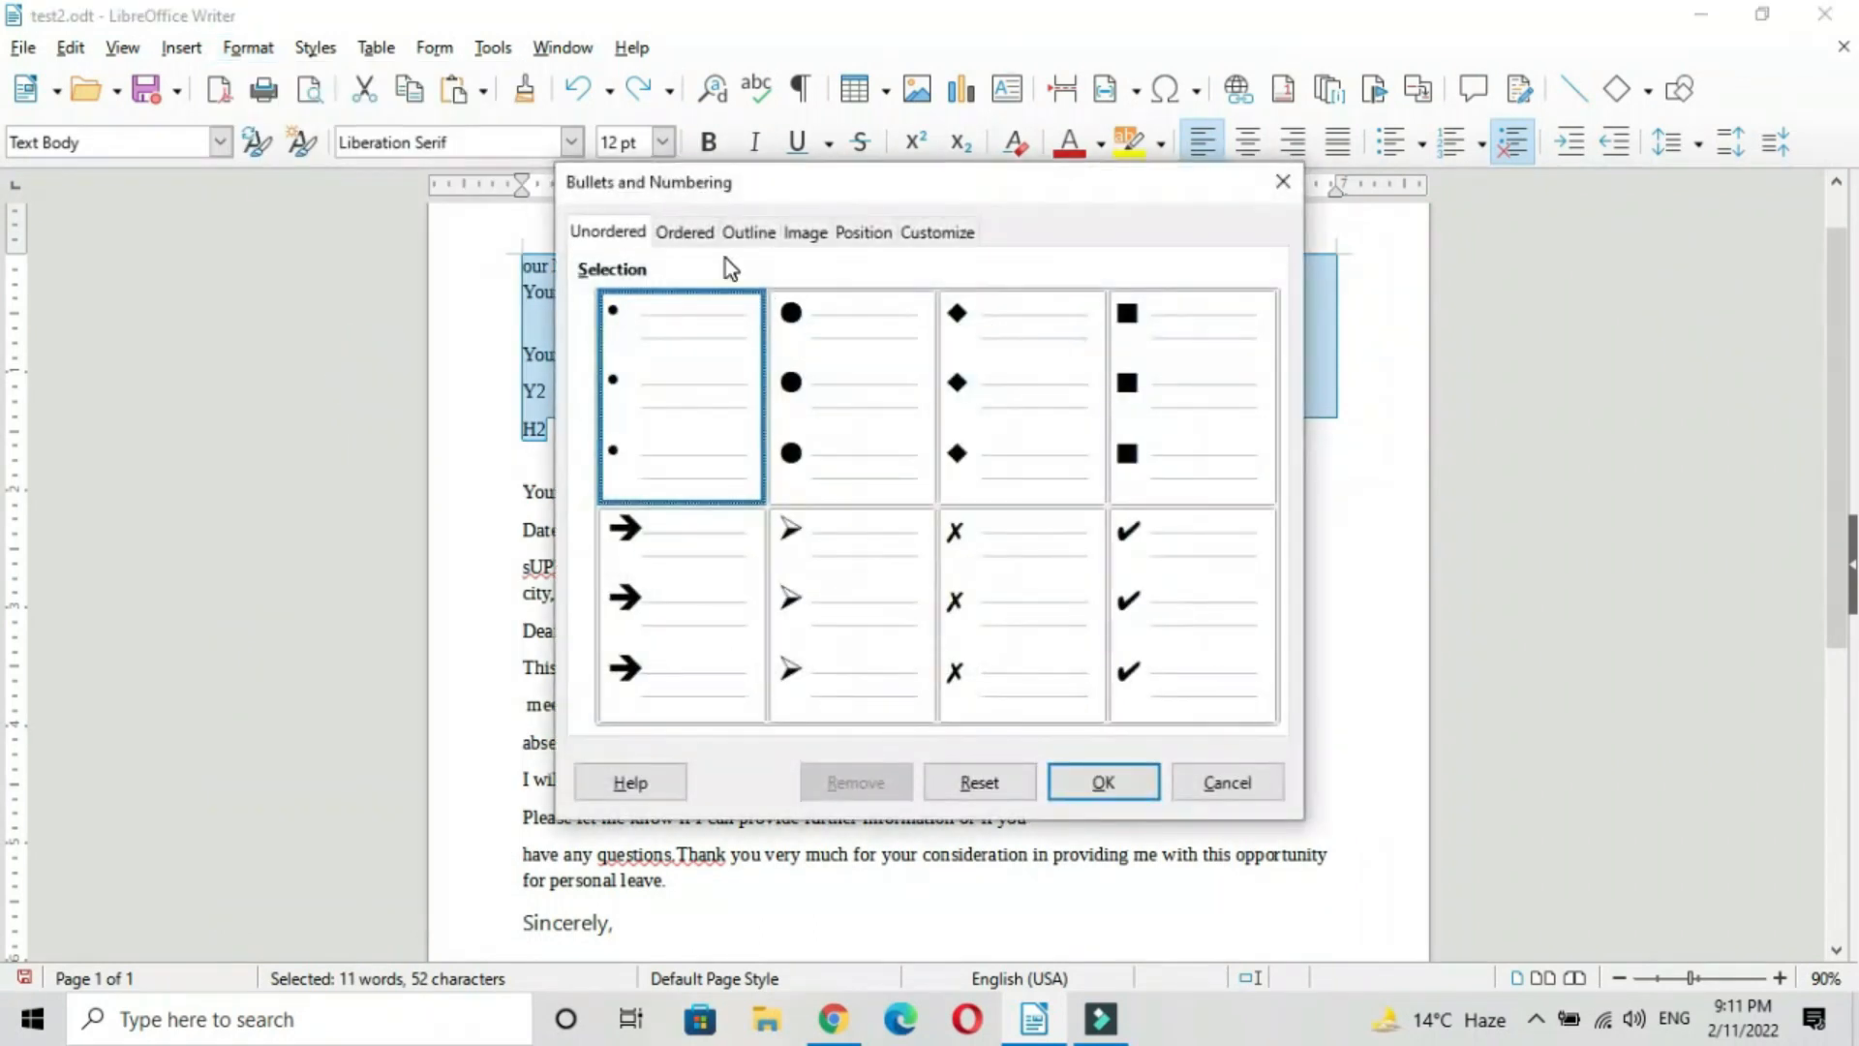
{"action": "left_click", "coordinate": [668, 237]}
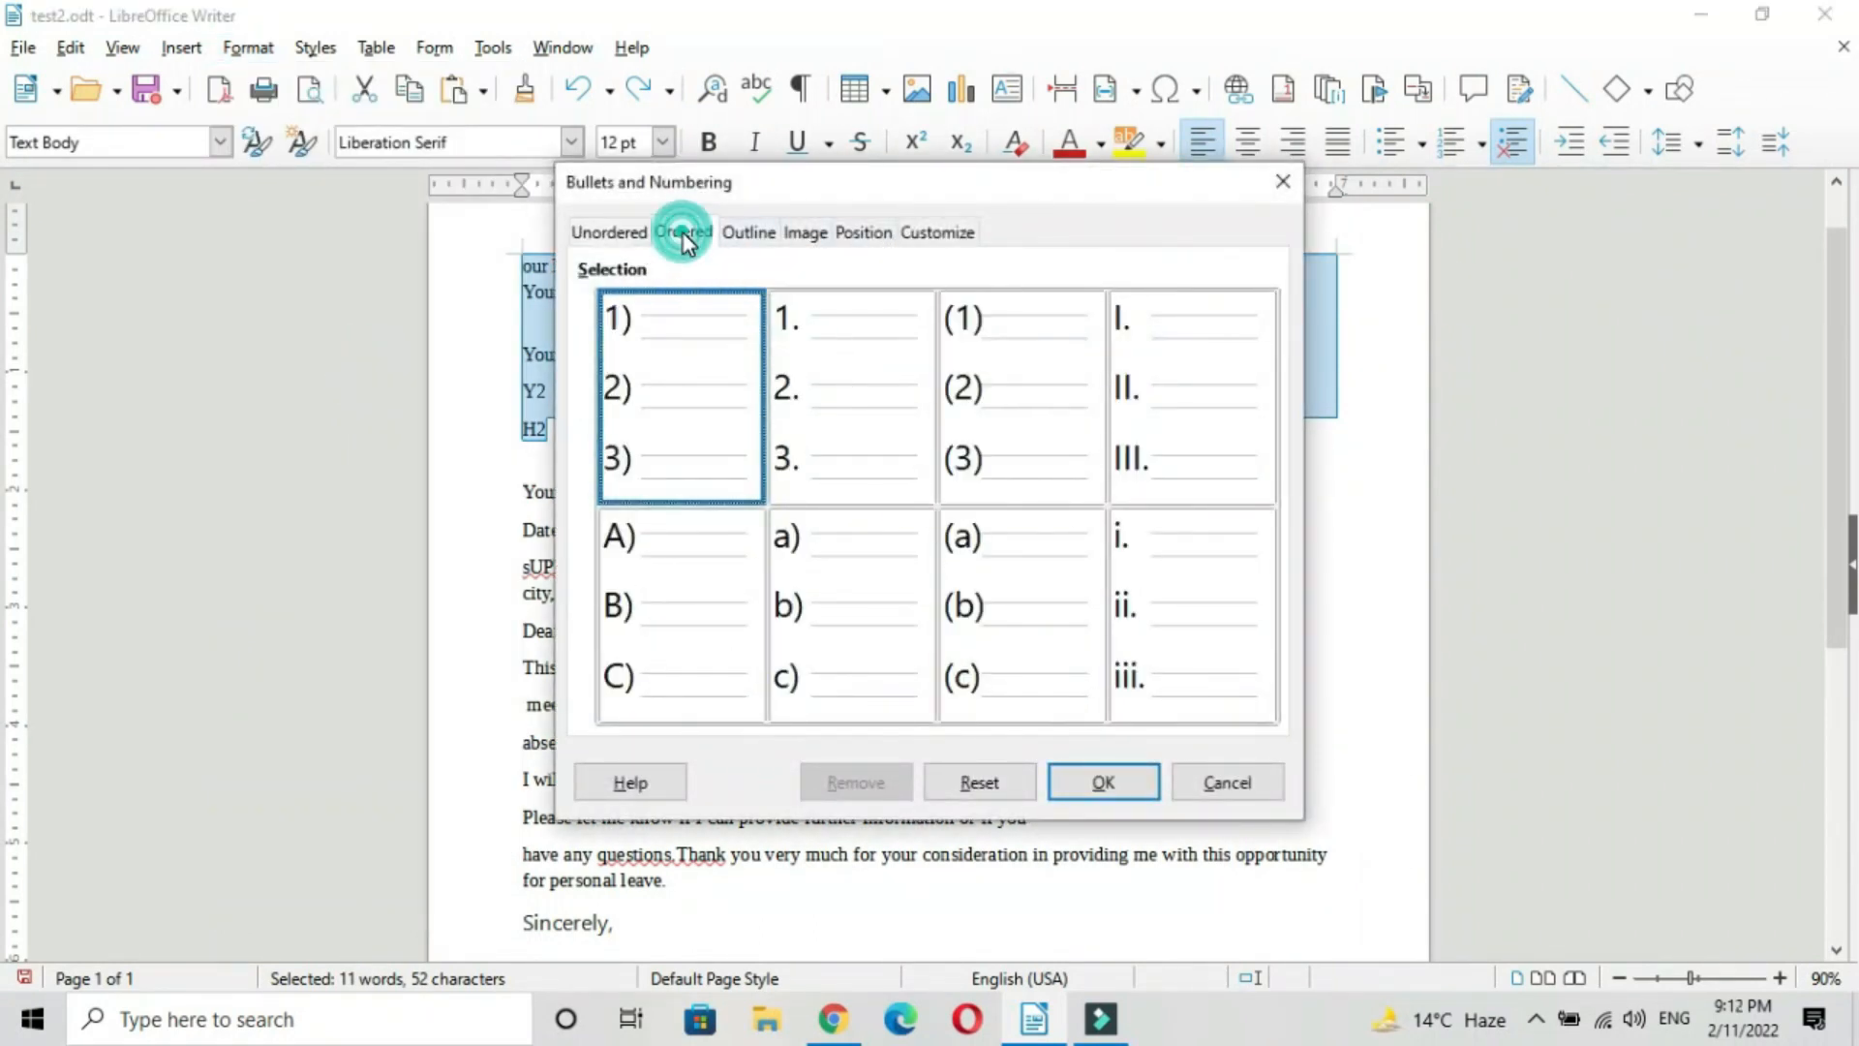
{"action": "left_click", "coordinate": [1145, 398]}
{"action": "left_click", "coordinate": [1108, 781]}
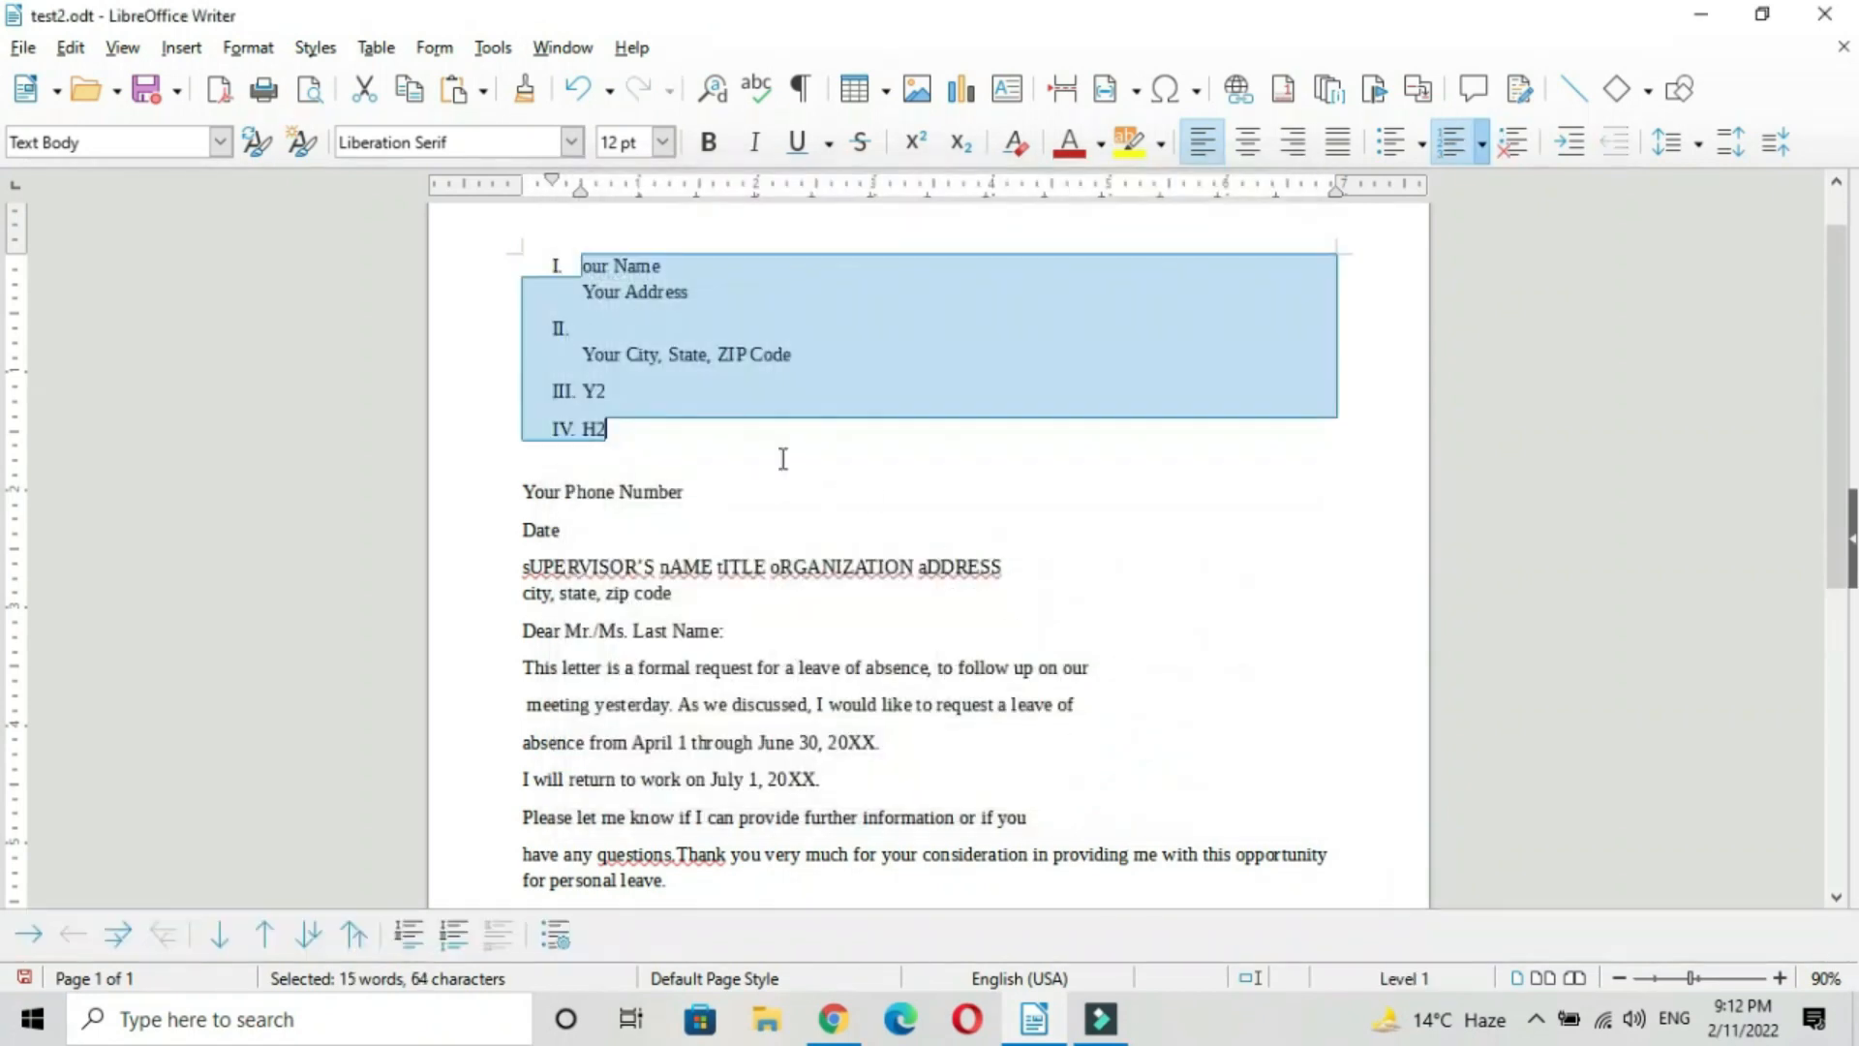
Set the paper format of the Default Page Style to A4.
{"action": "left_click", "coordinate": [248, 48]}
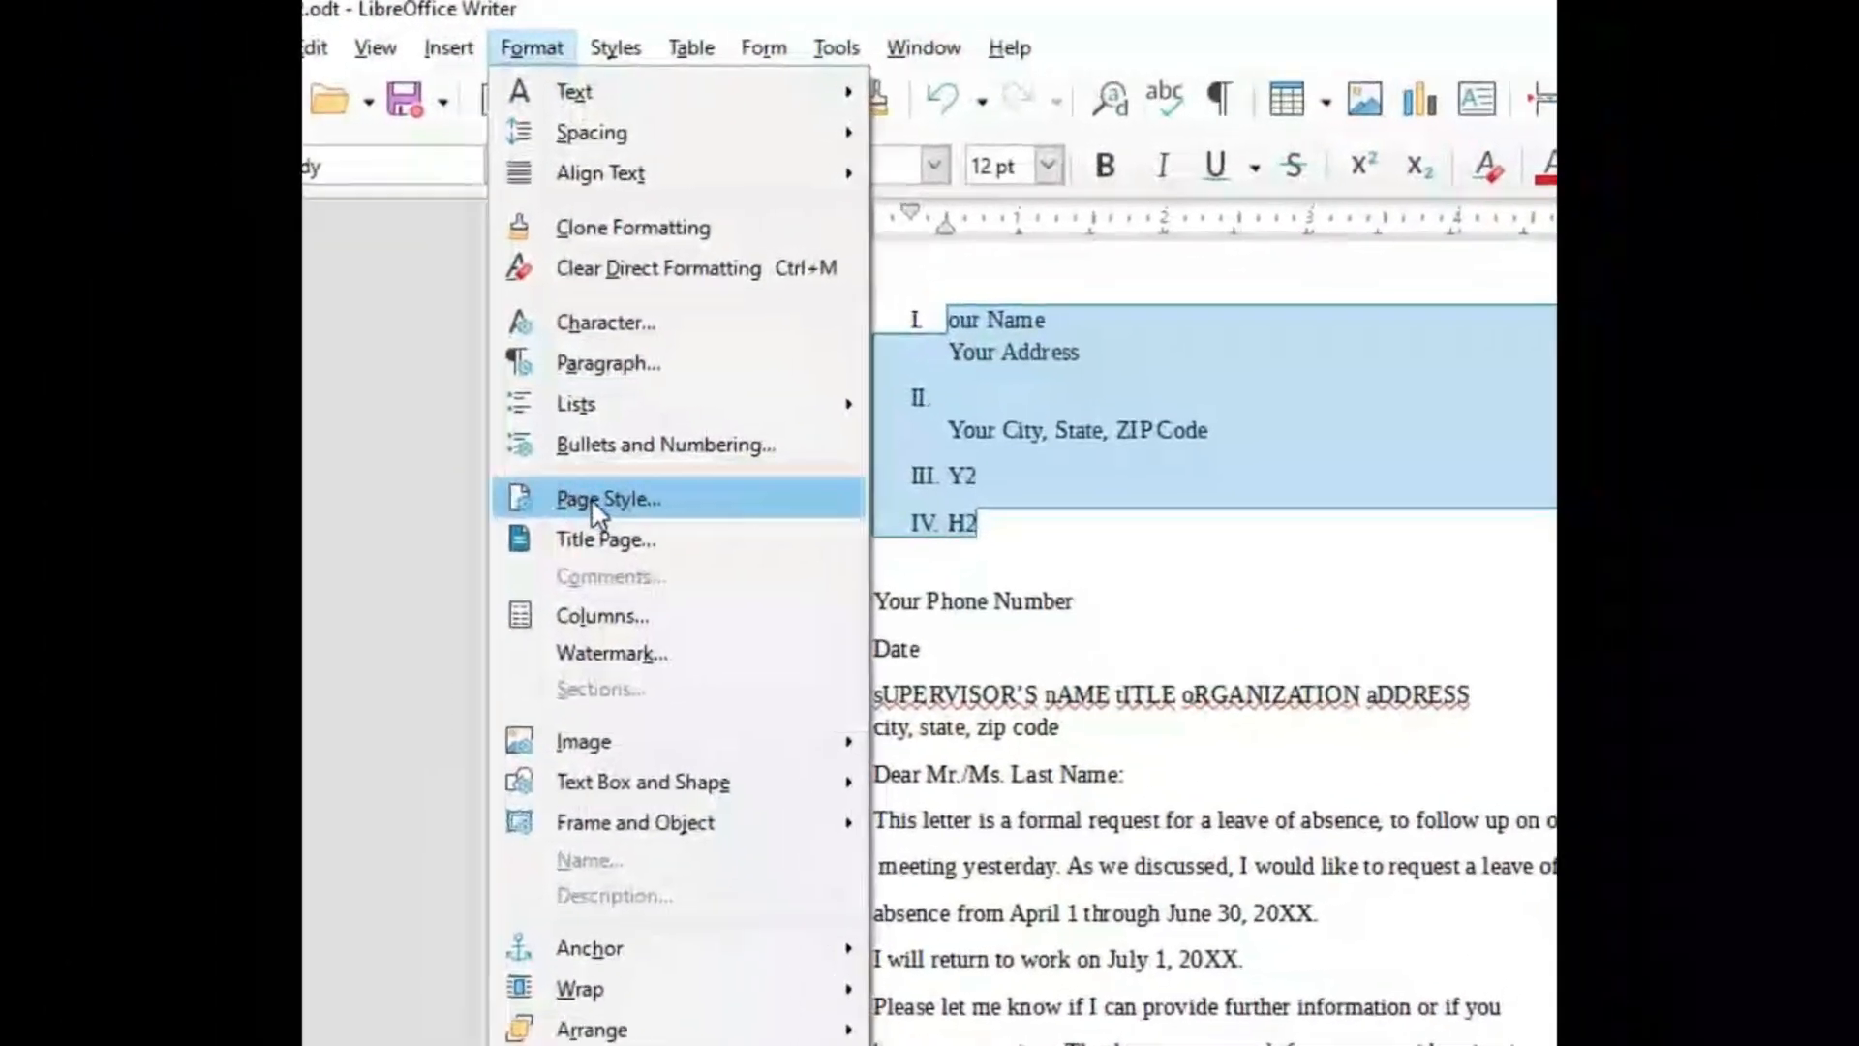
{"action": "left_click", "coordinate": [592, 503]}
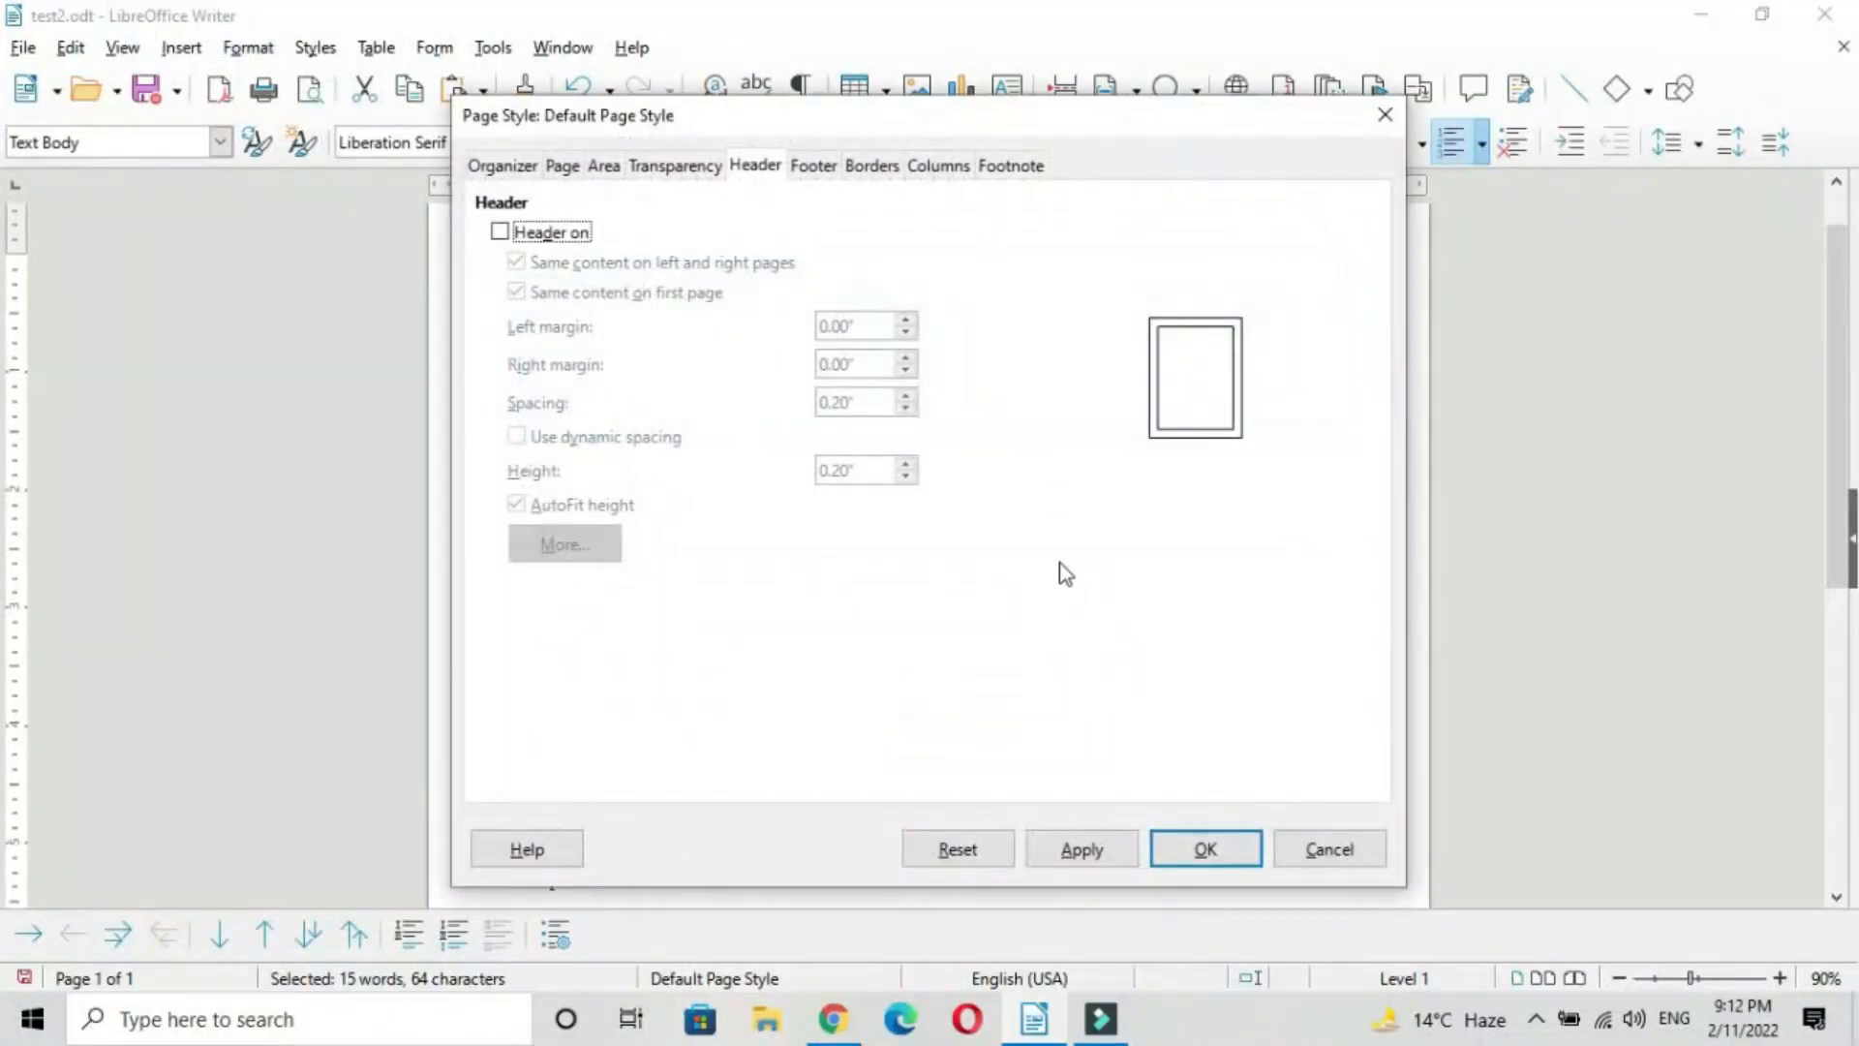
{"action": "left_click", "coordinate": [562, 166]}
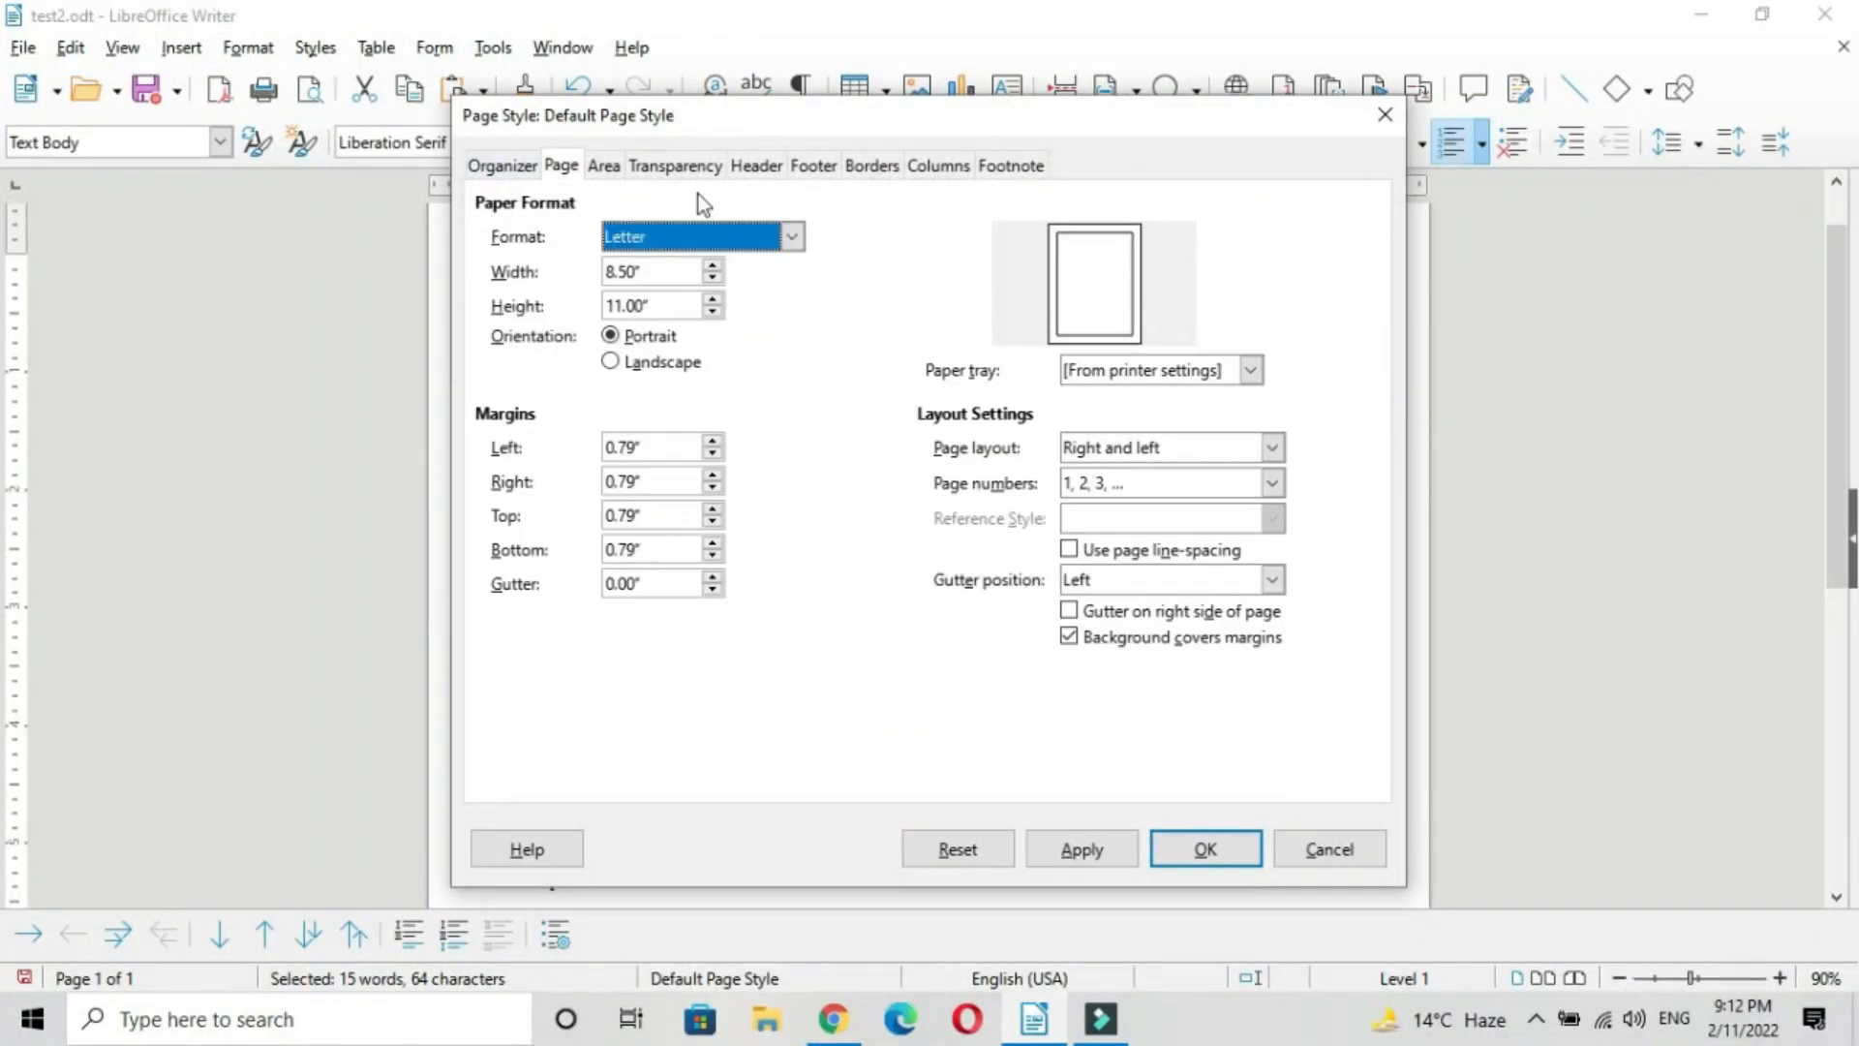
{"action": "left_click", "coordinate": [677, 242]}
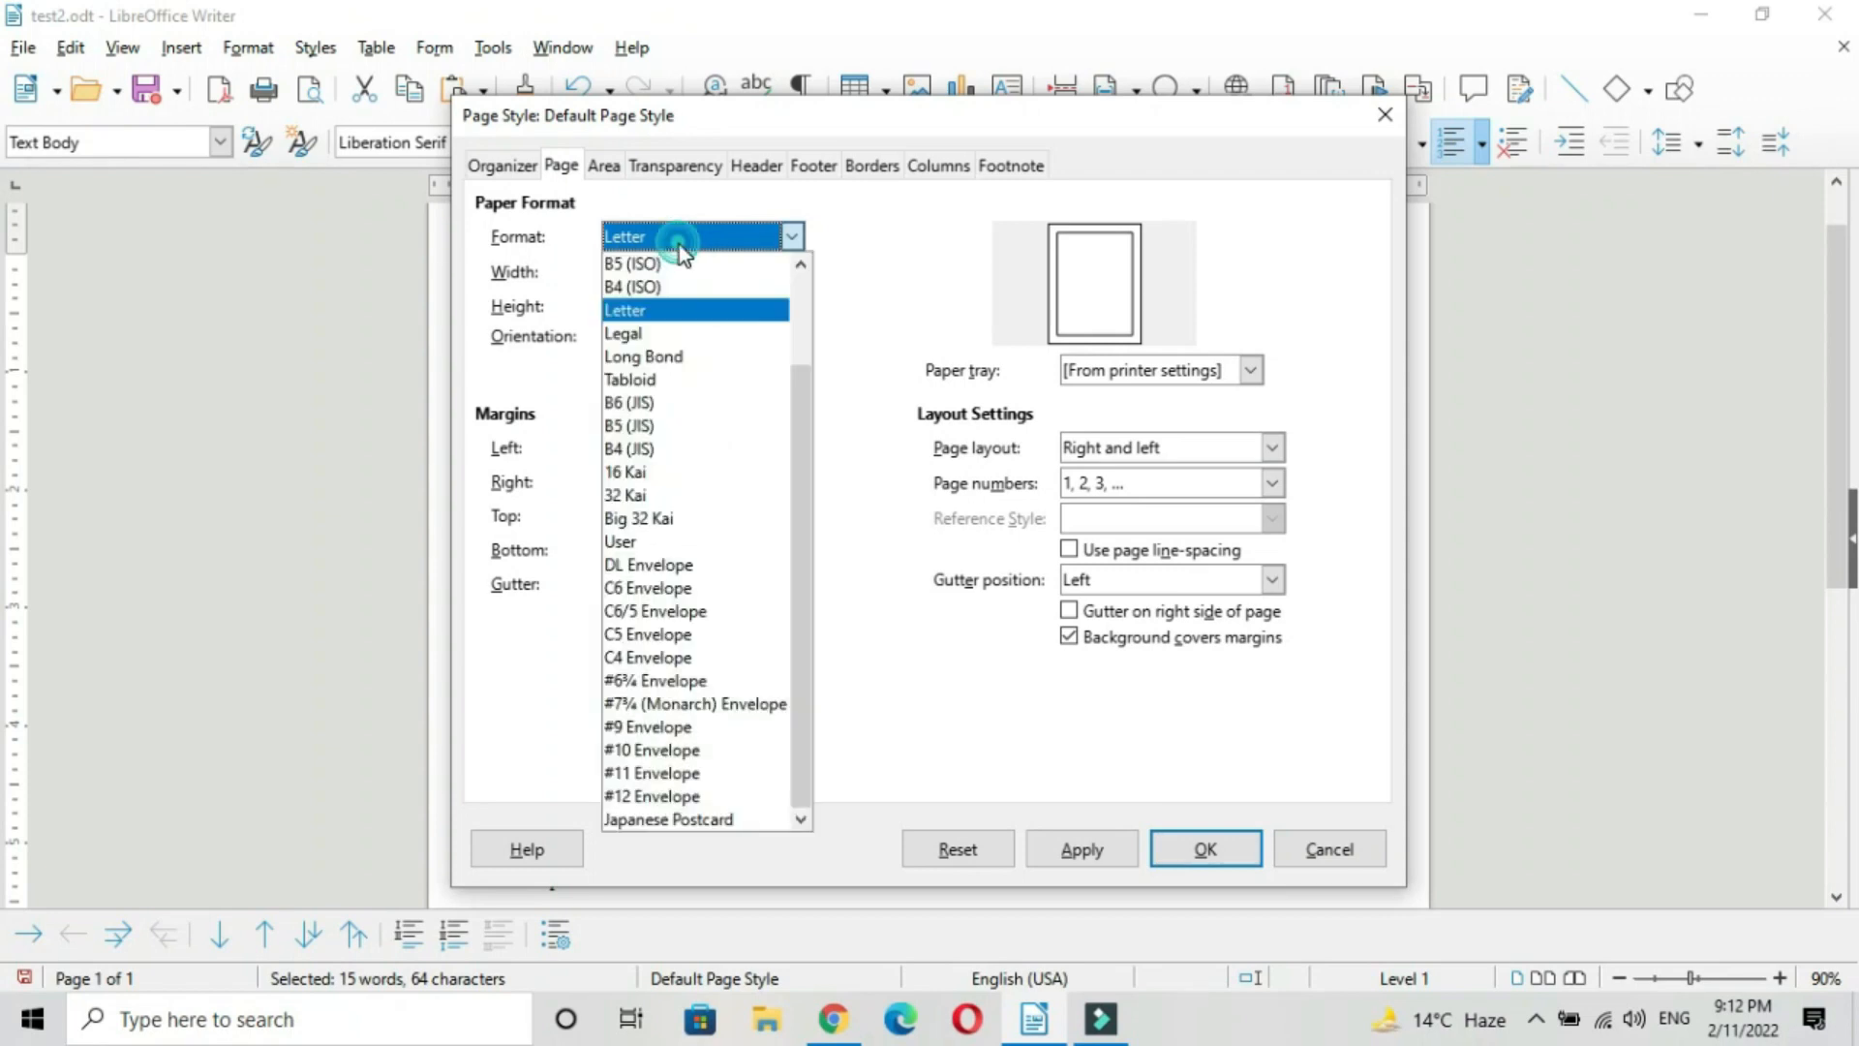
{"action": "left_click_drag", "start_coordinate": [794, 689], "coordinate": [821, 481]}
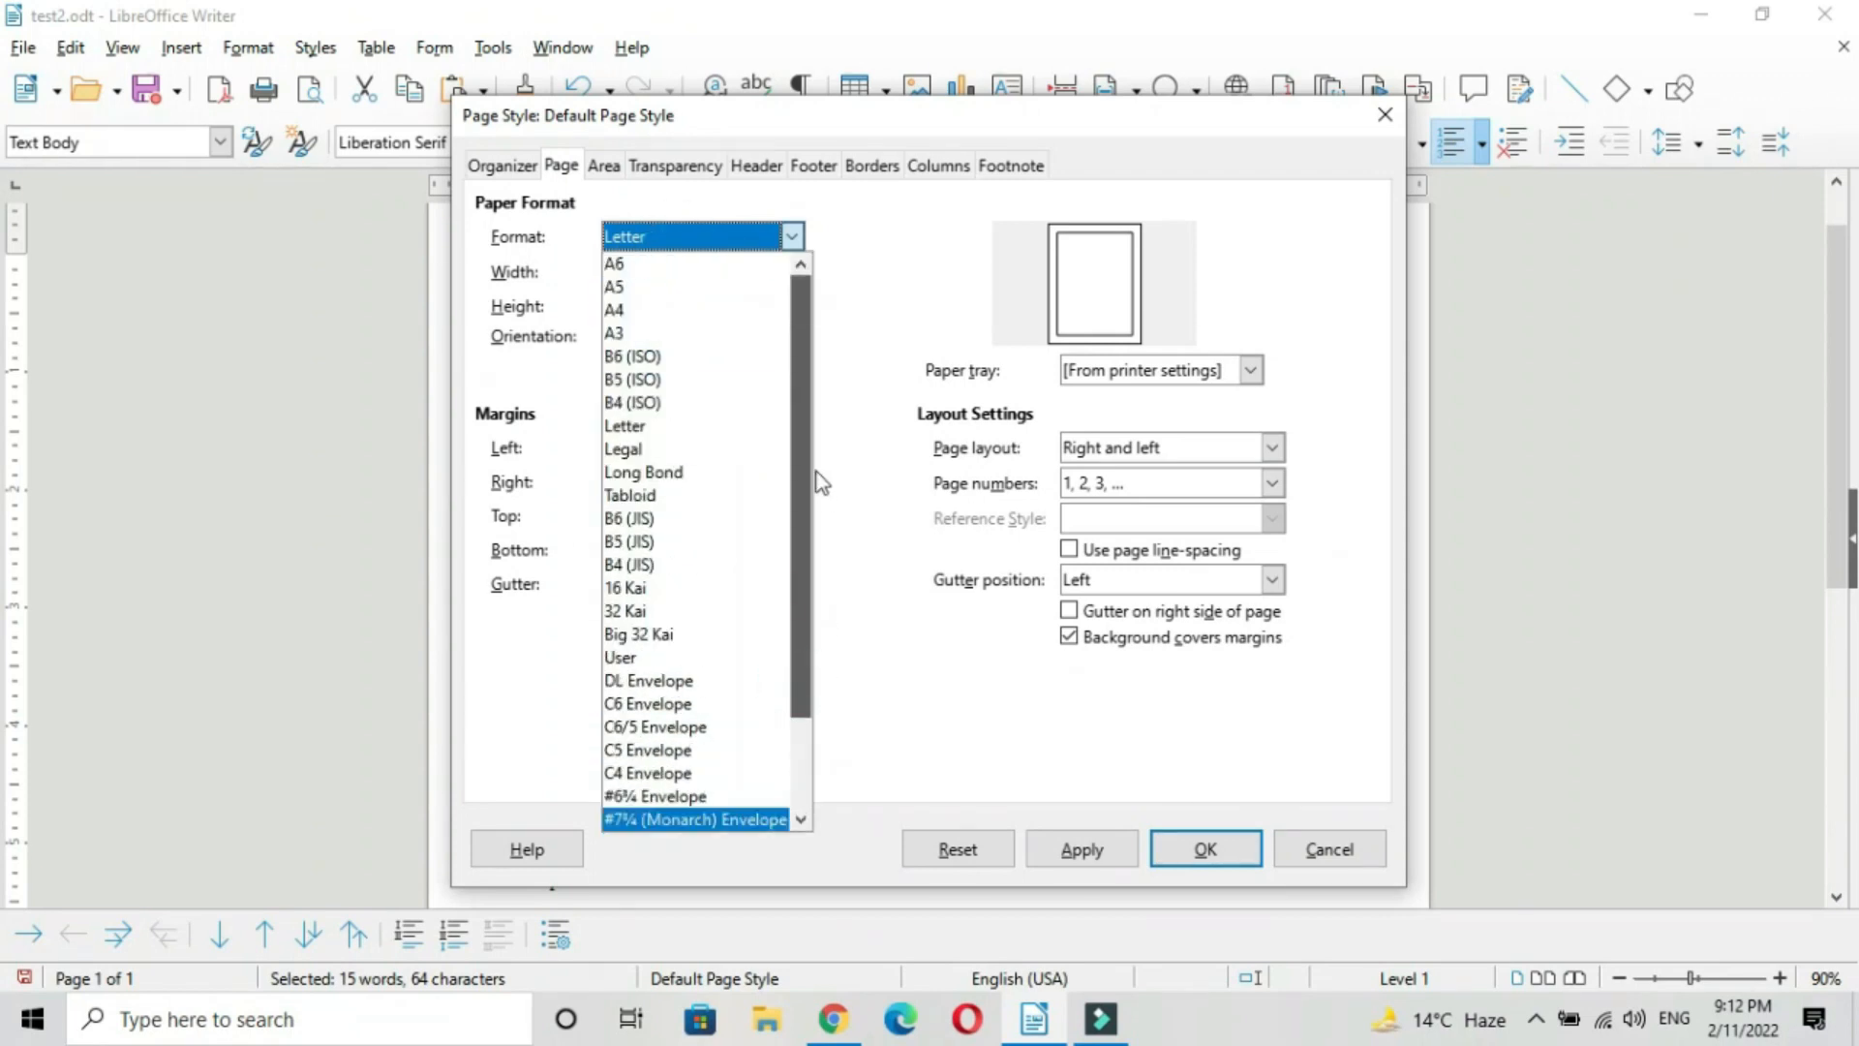
{"action": "left_click", "coordinate": [655, 309]}
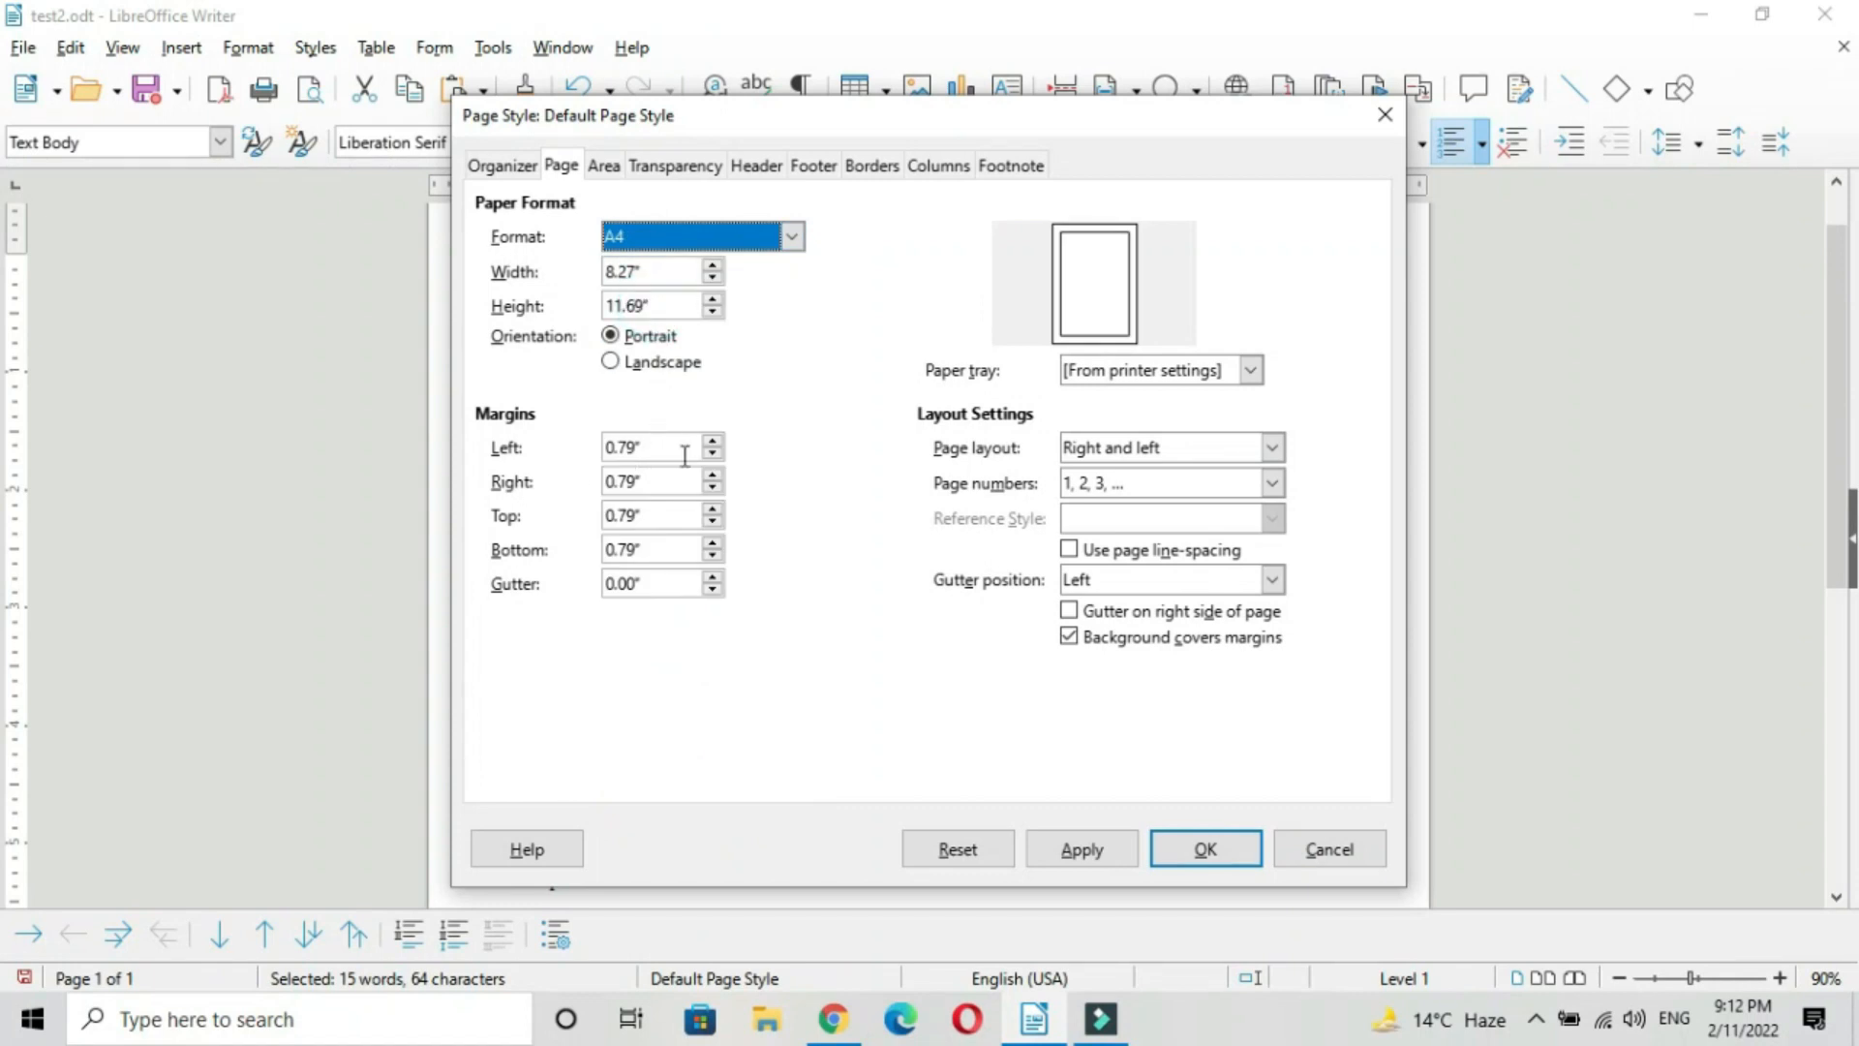
Review the Default Page Style's area, transparency, header, footer and border settings, including the border line styles, without applying changes.
{"action": "left_click", "coordinate": [605, 169]}
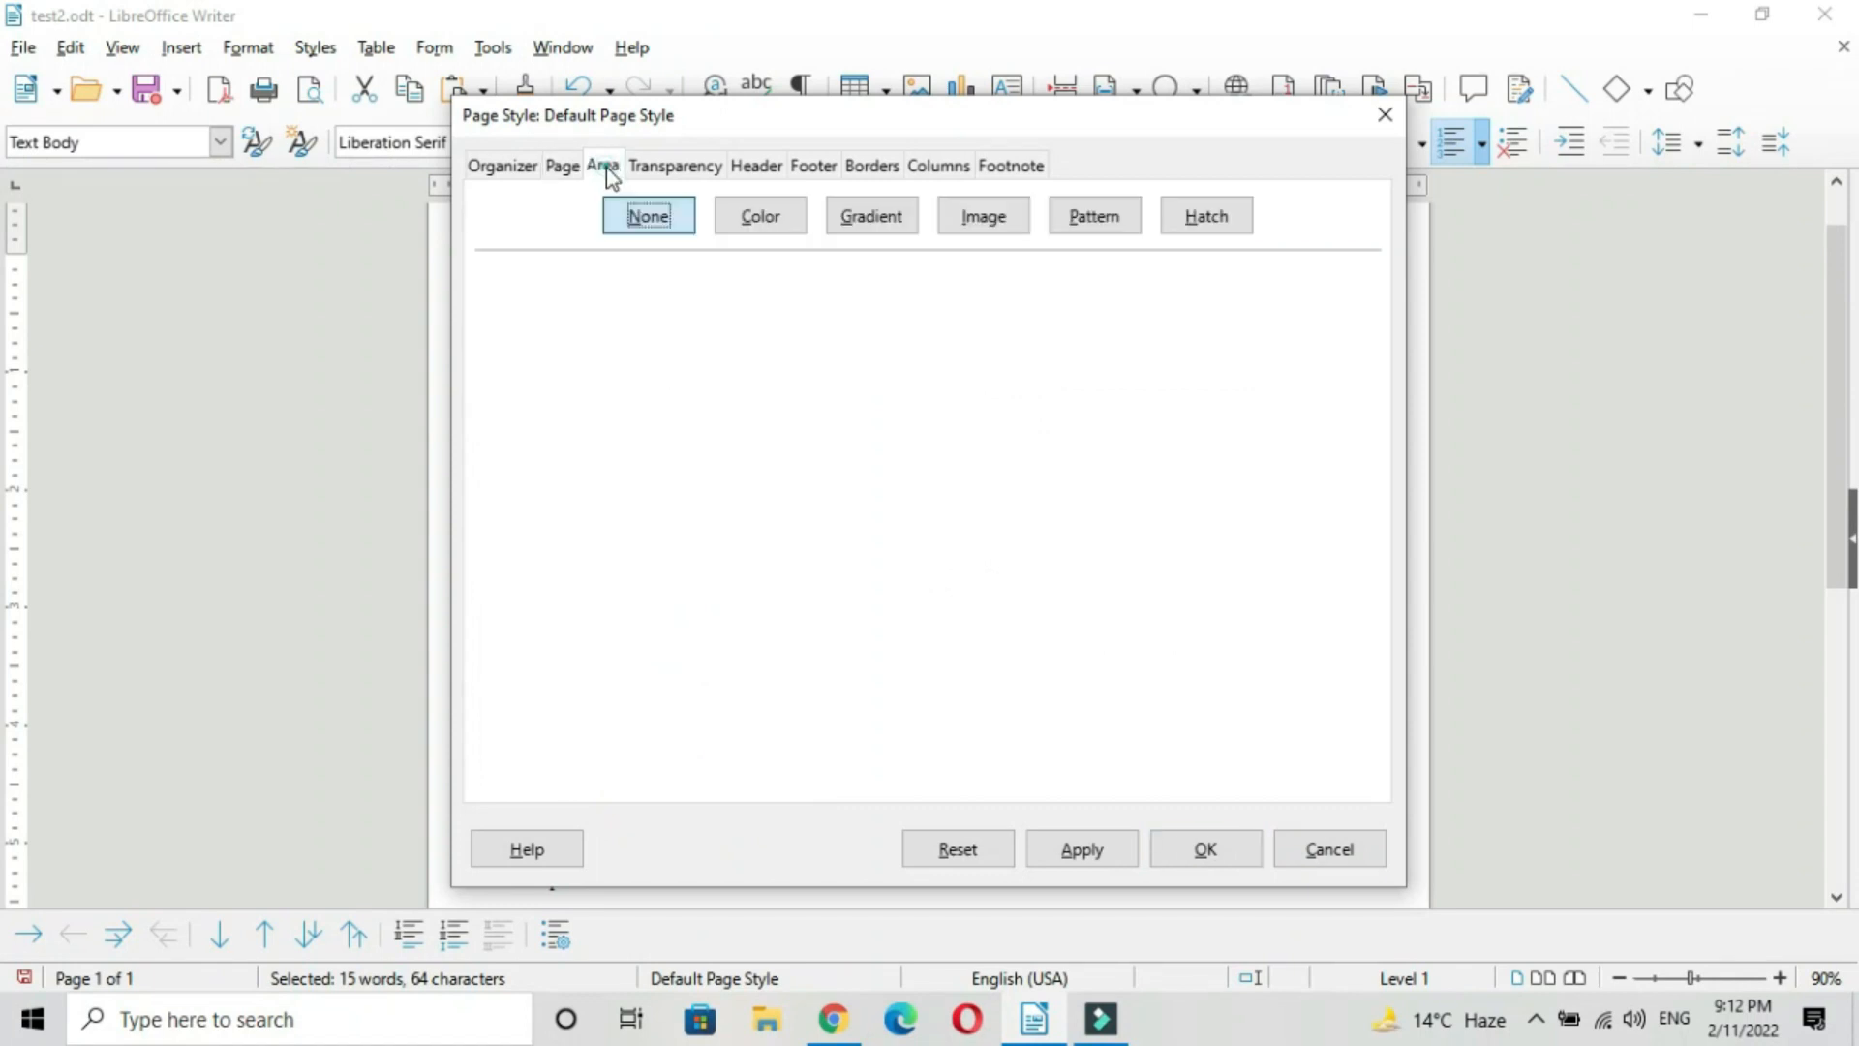
{"action": "left_click", "coordinate": [690, 173]}
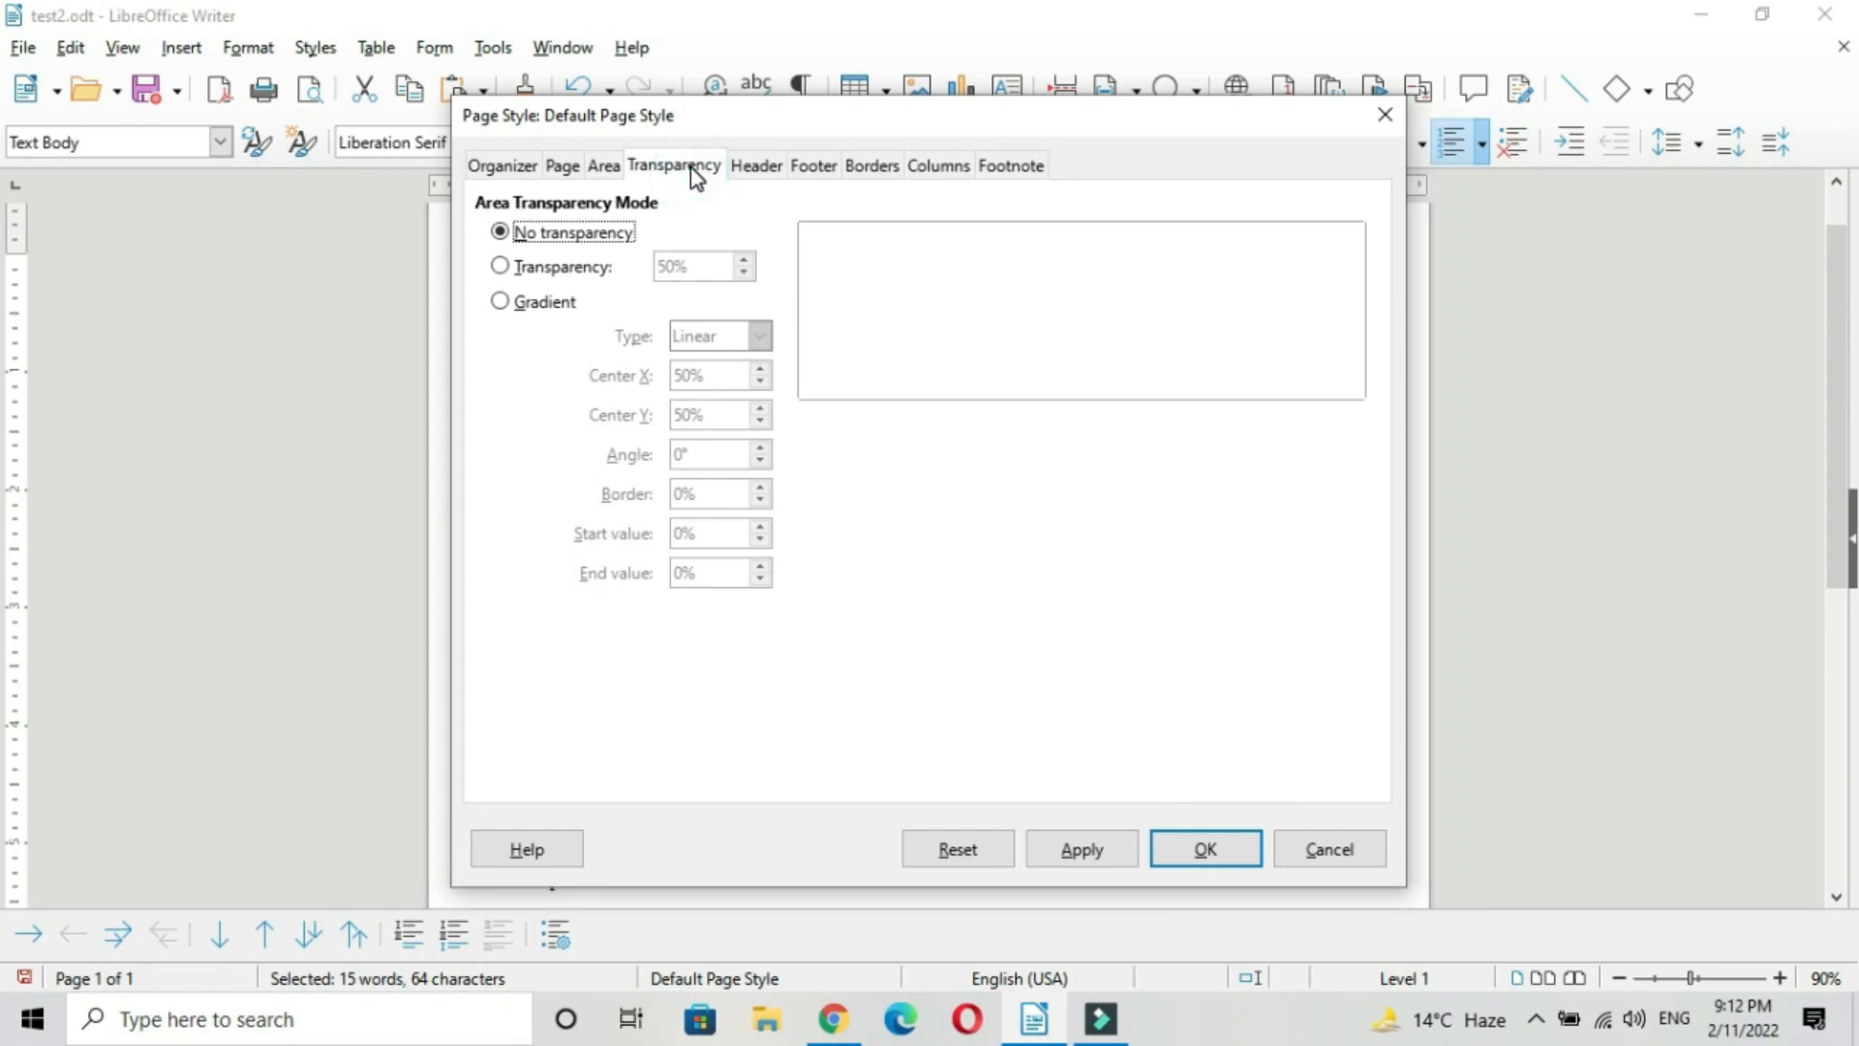
{"action": "left_click", "coordinate": [762, 167]}
{"action": "left_click", "coordinate": [826, 172]}
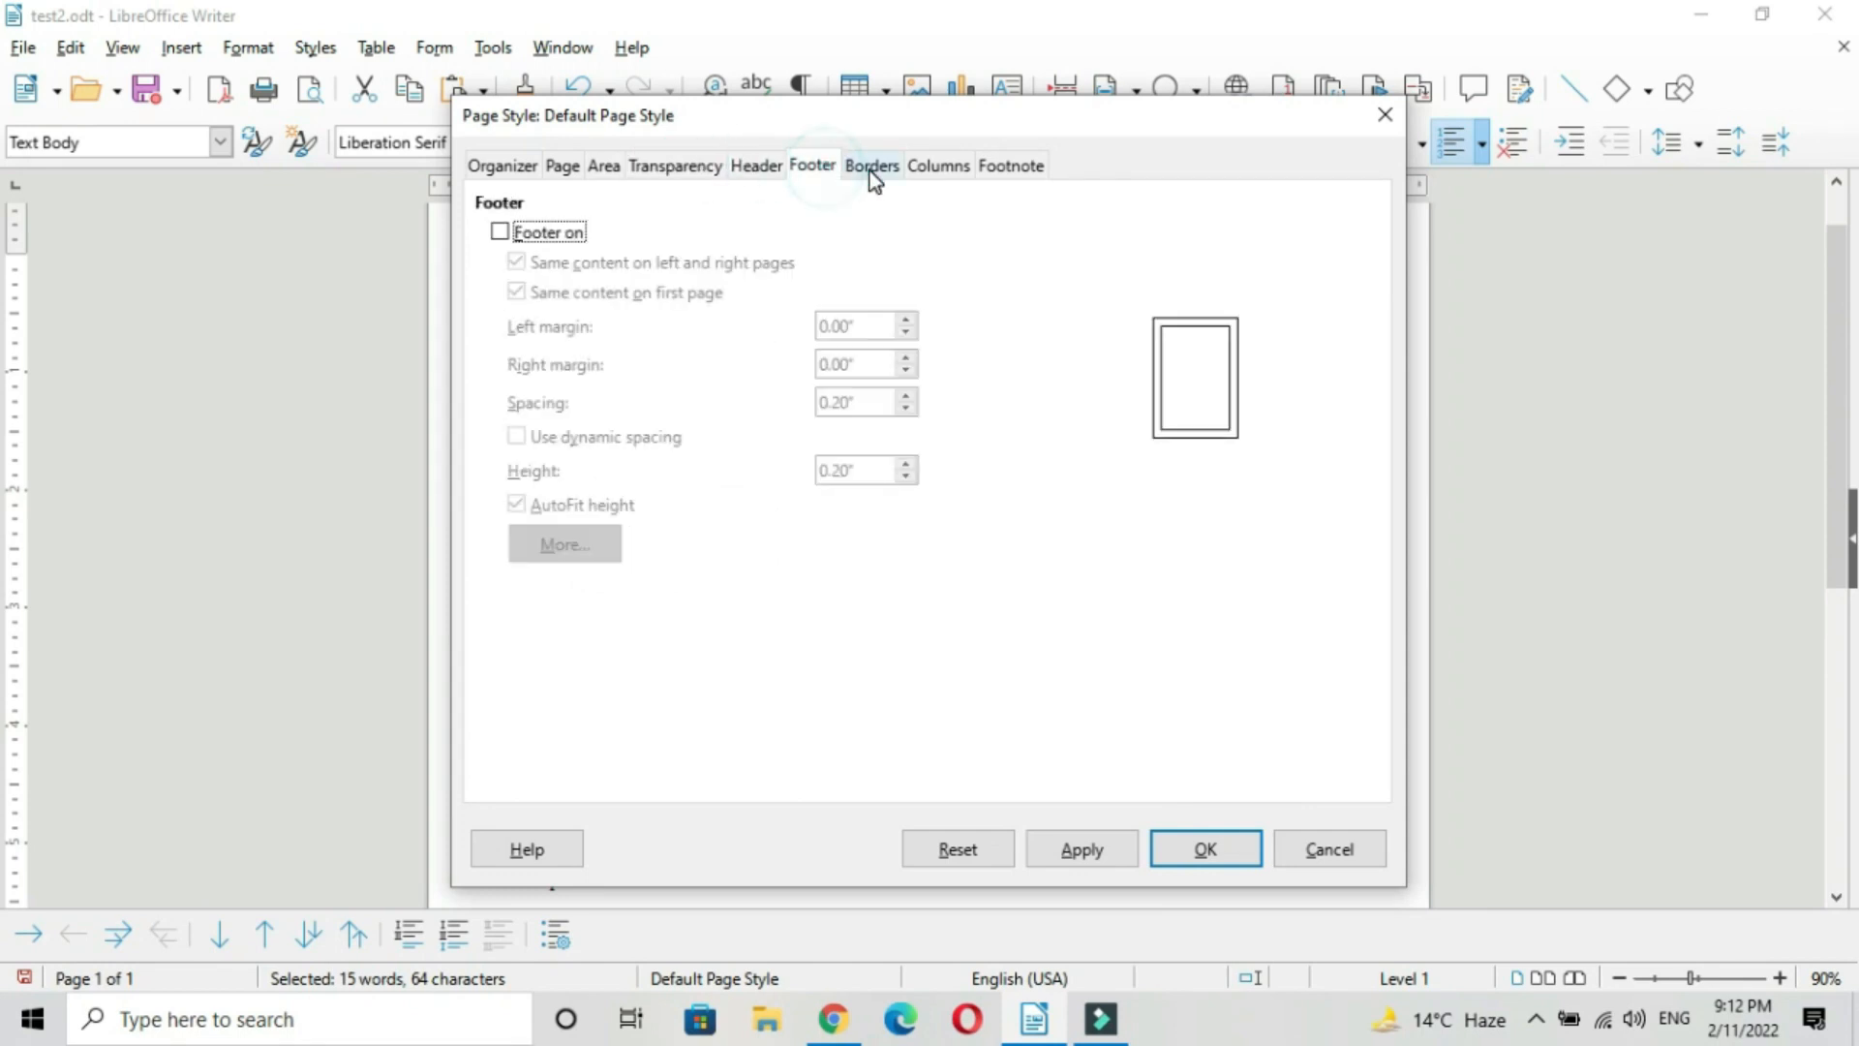
{"action": "left_click", "coordinate": [871, 177]}
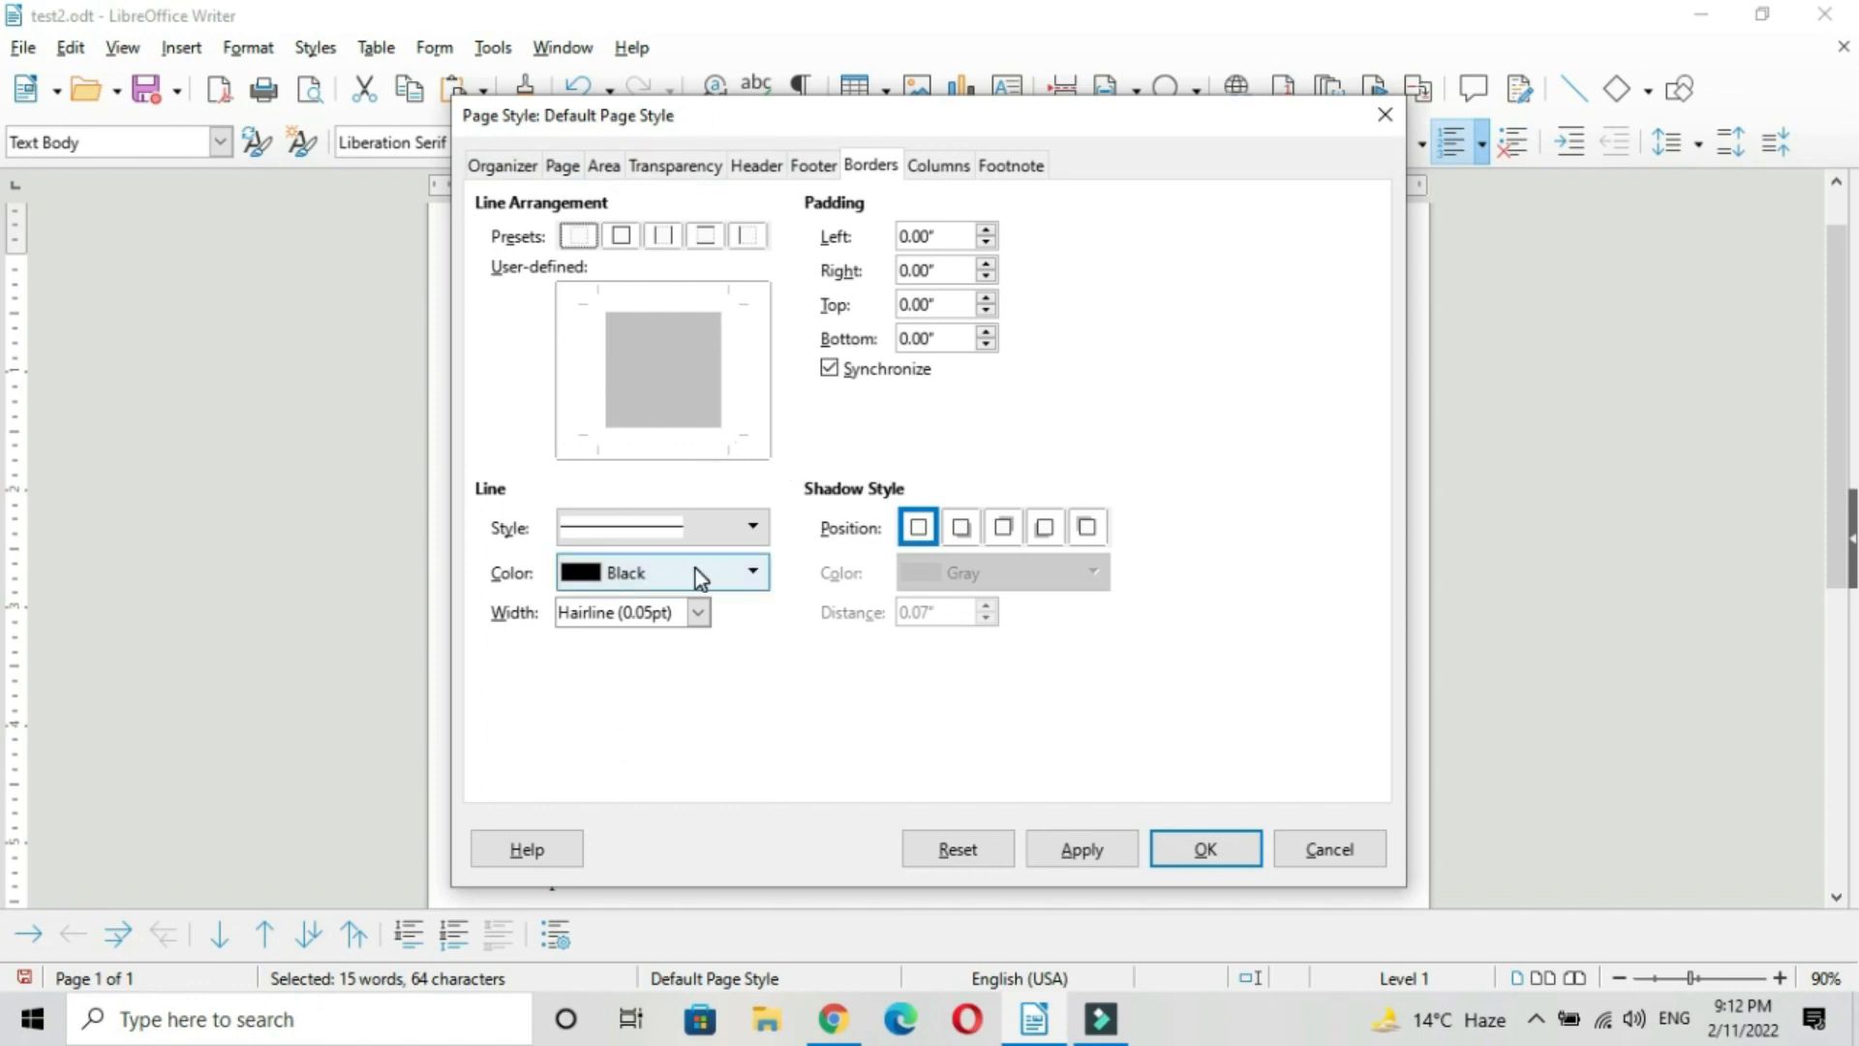
{"action": "left_click", "coordinate": [717, 535]}
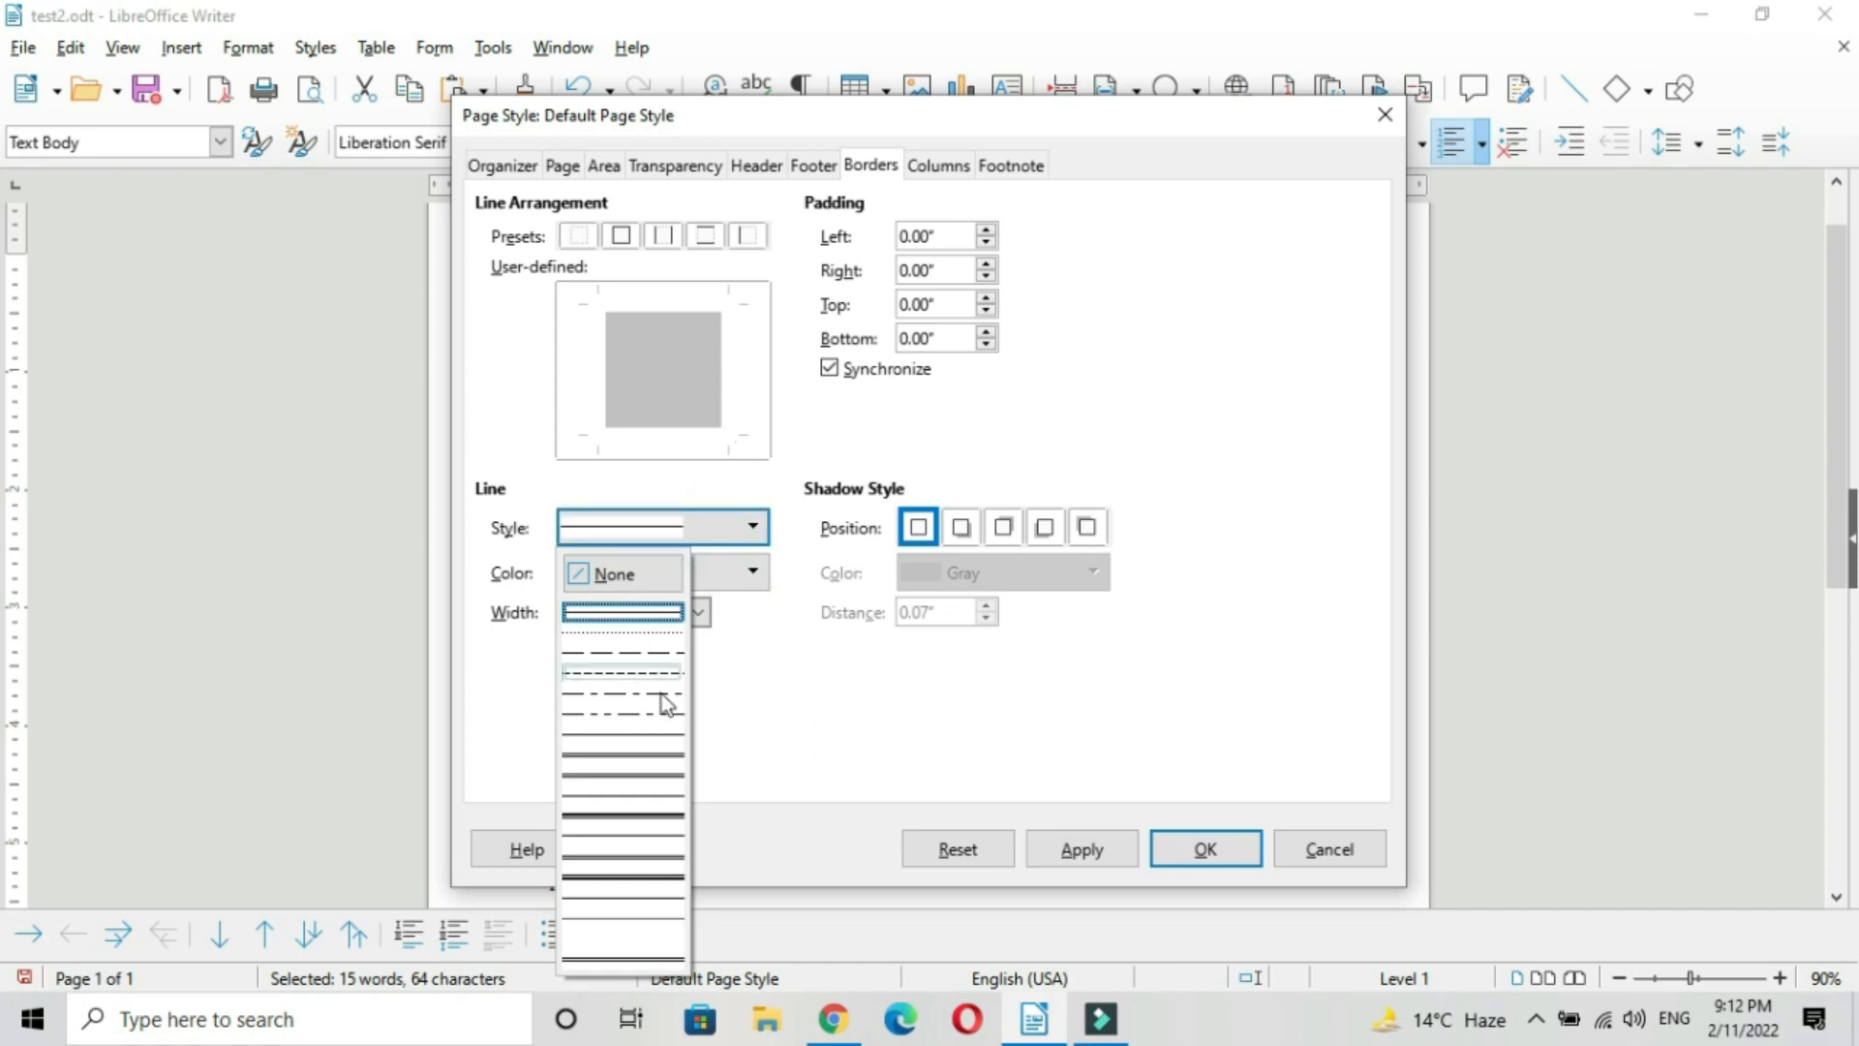
{"action": "left_click", "coordinate": [1327, 848]}
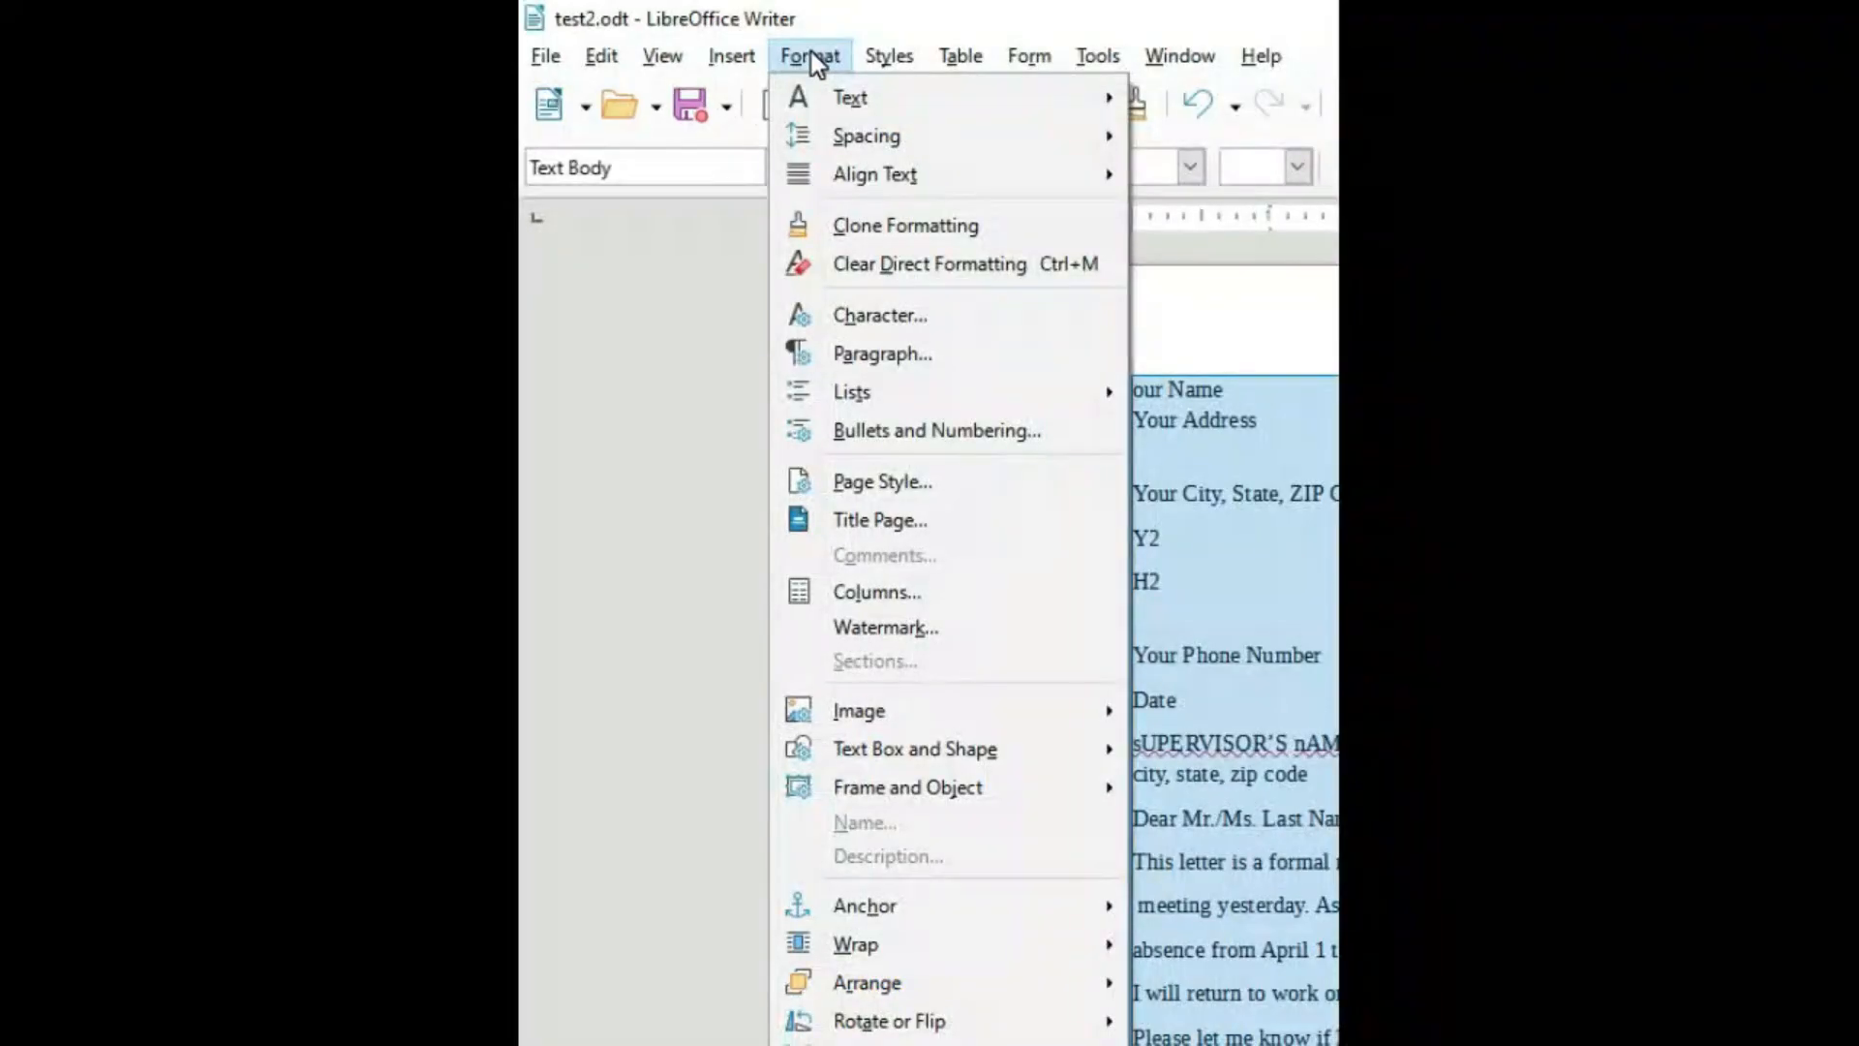
Split the selected letter text into two equal columns with 0.20" spacing and no separator line.
{"action": "left_click", "coordinate": [904, 596]}
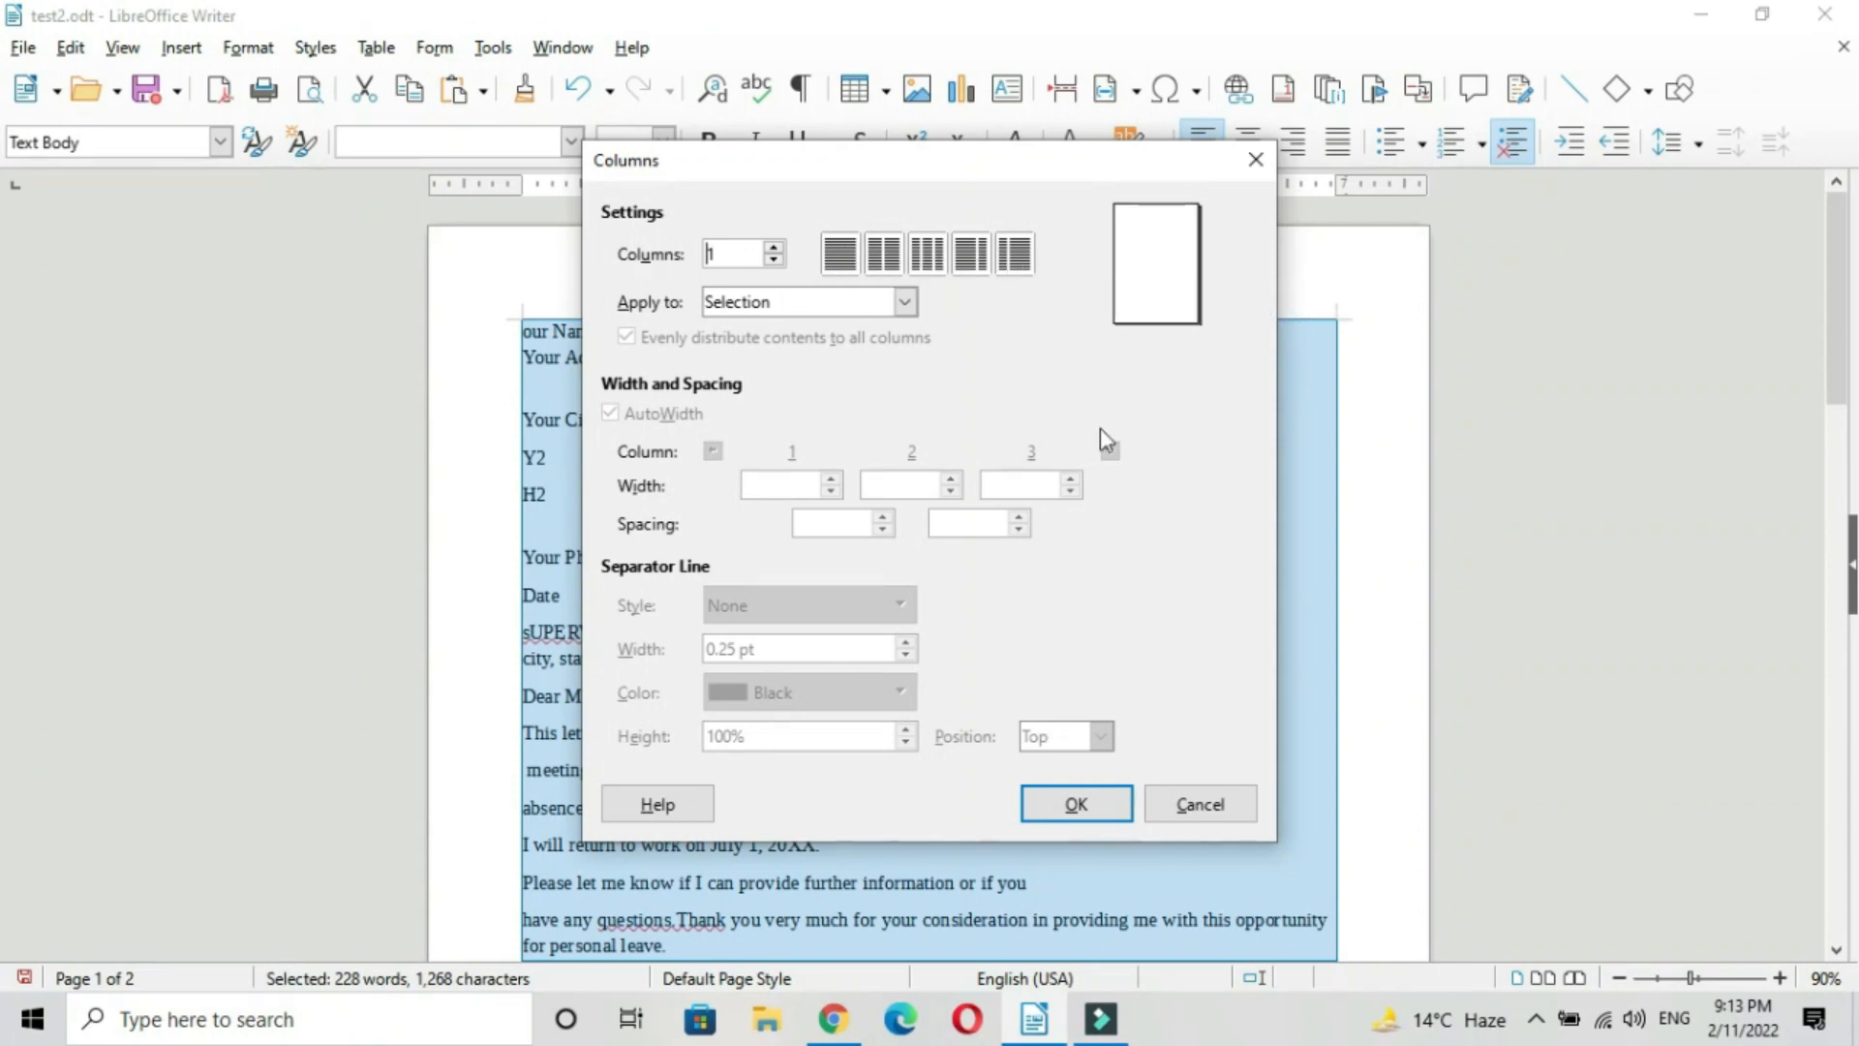
{"action": "left_click", "coordinate": [887, 268]}
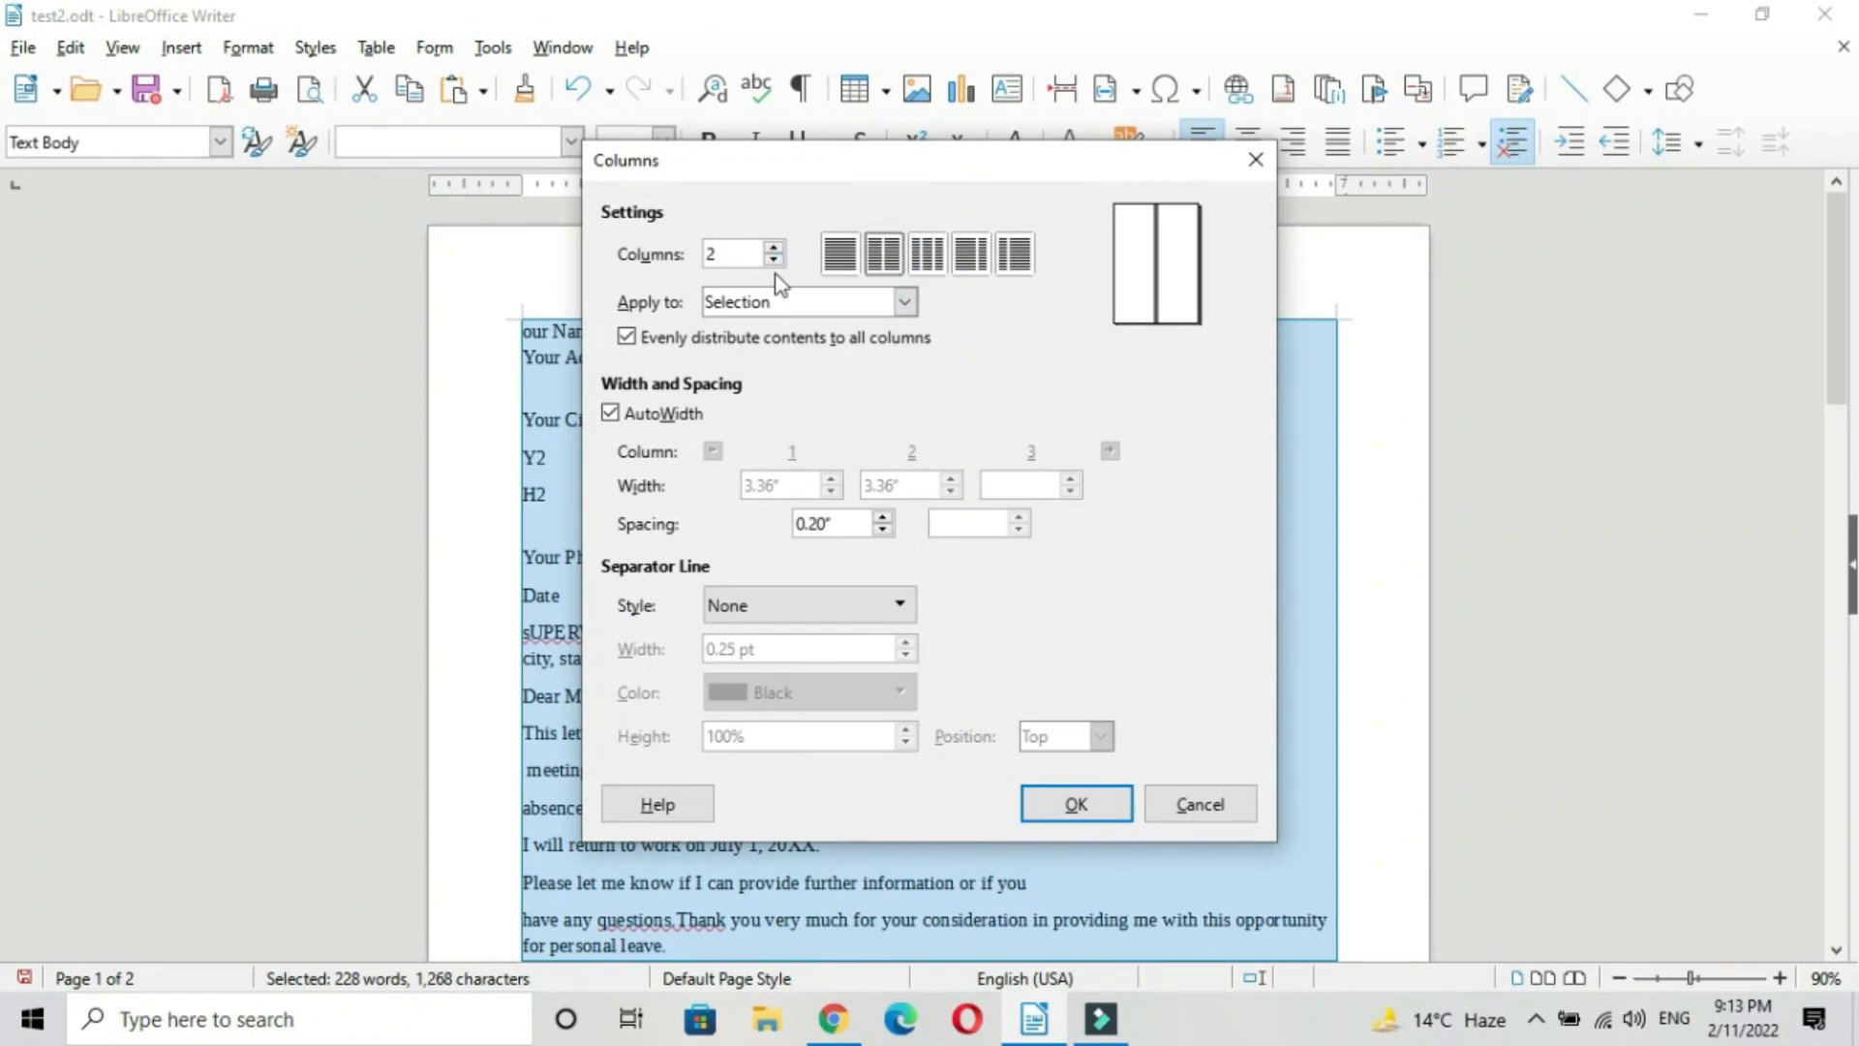
{"action": "left_click", "coordinate": [1075, 813]}
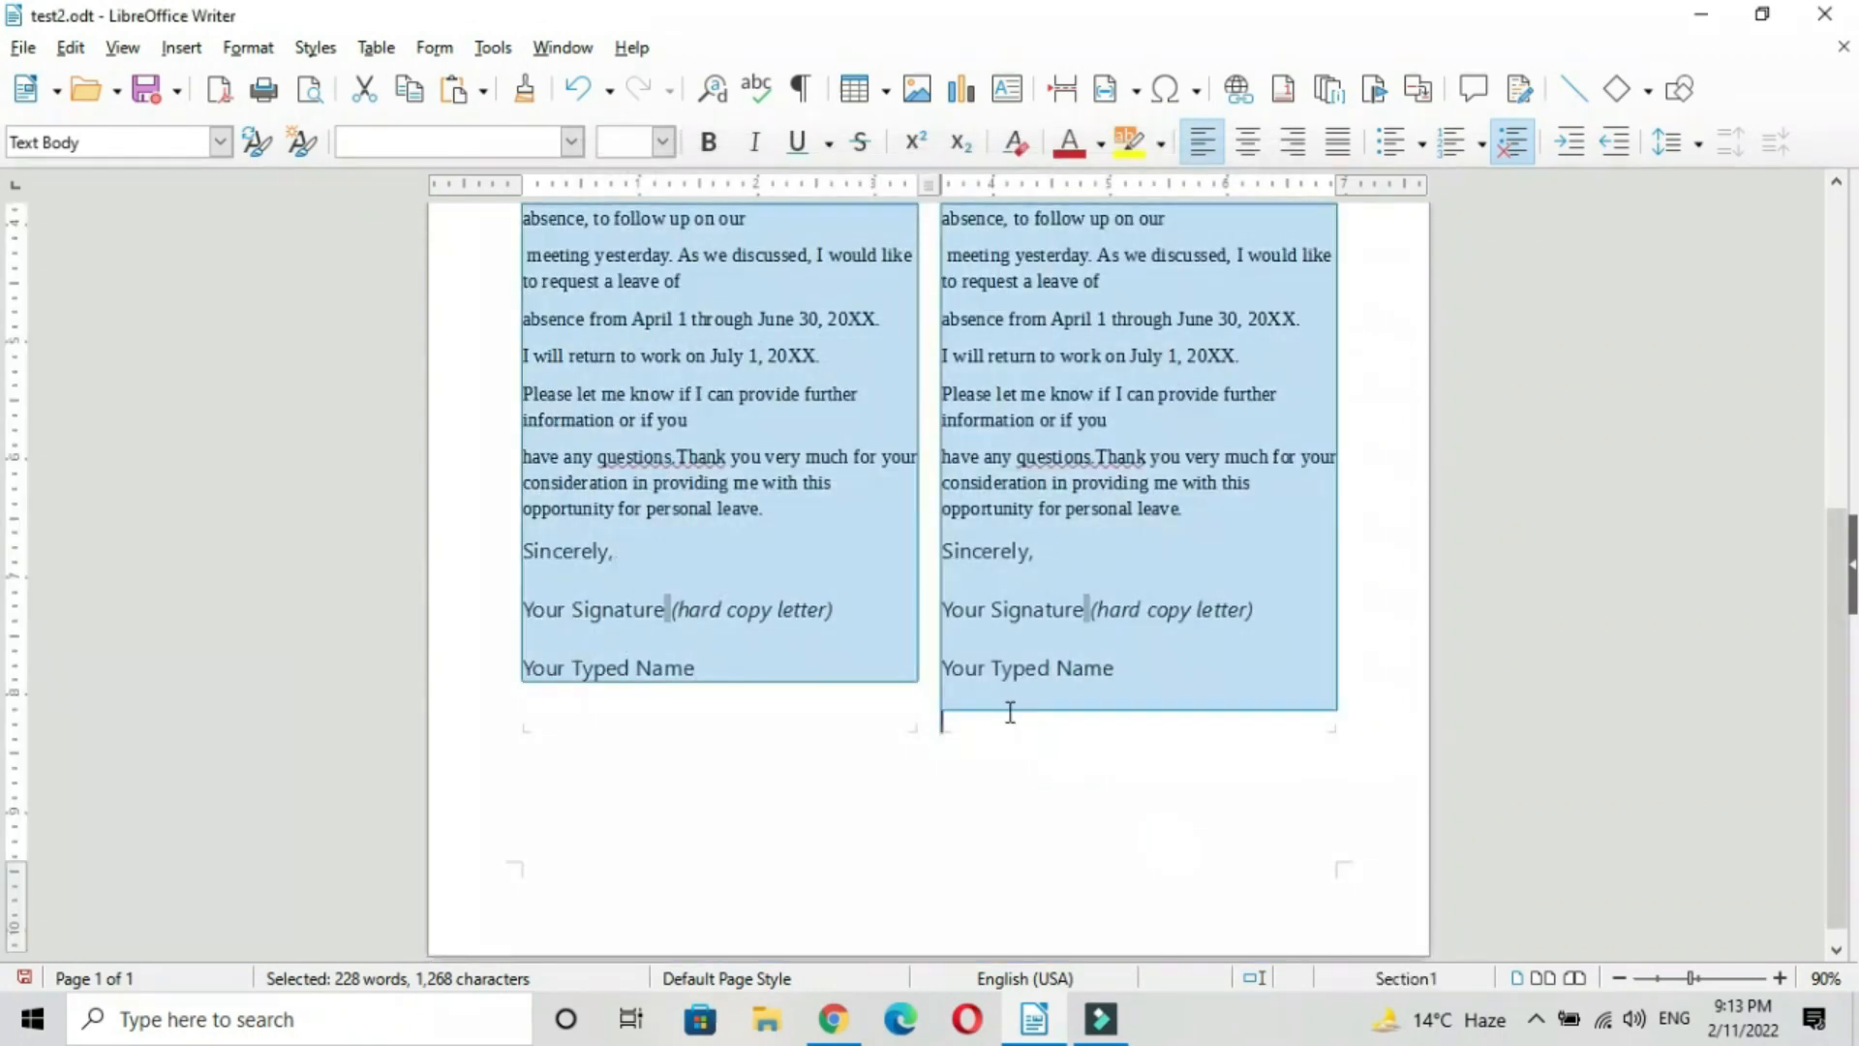
{"action": "scroll", "coordinate": [1009, 712], "scroll_direction": "up", "scroll_amount": 10}
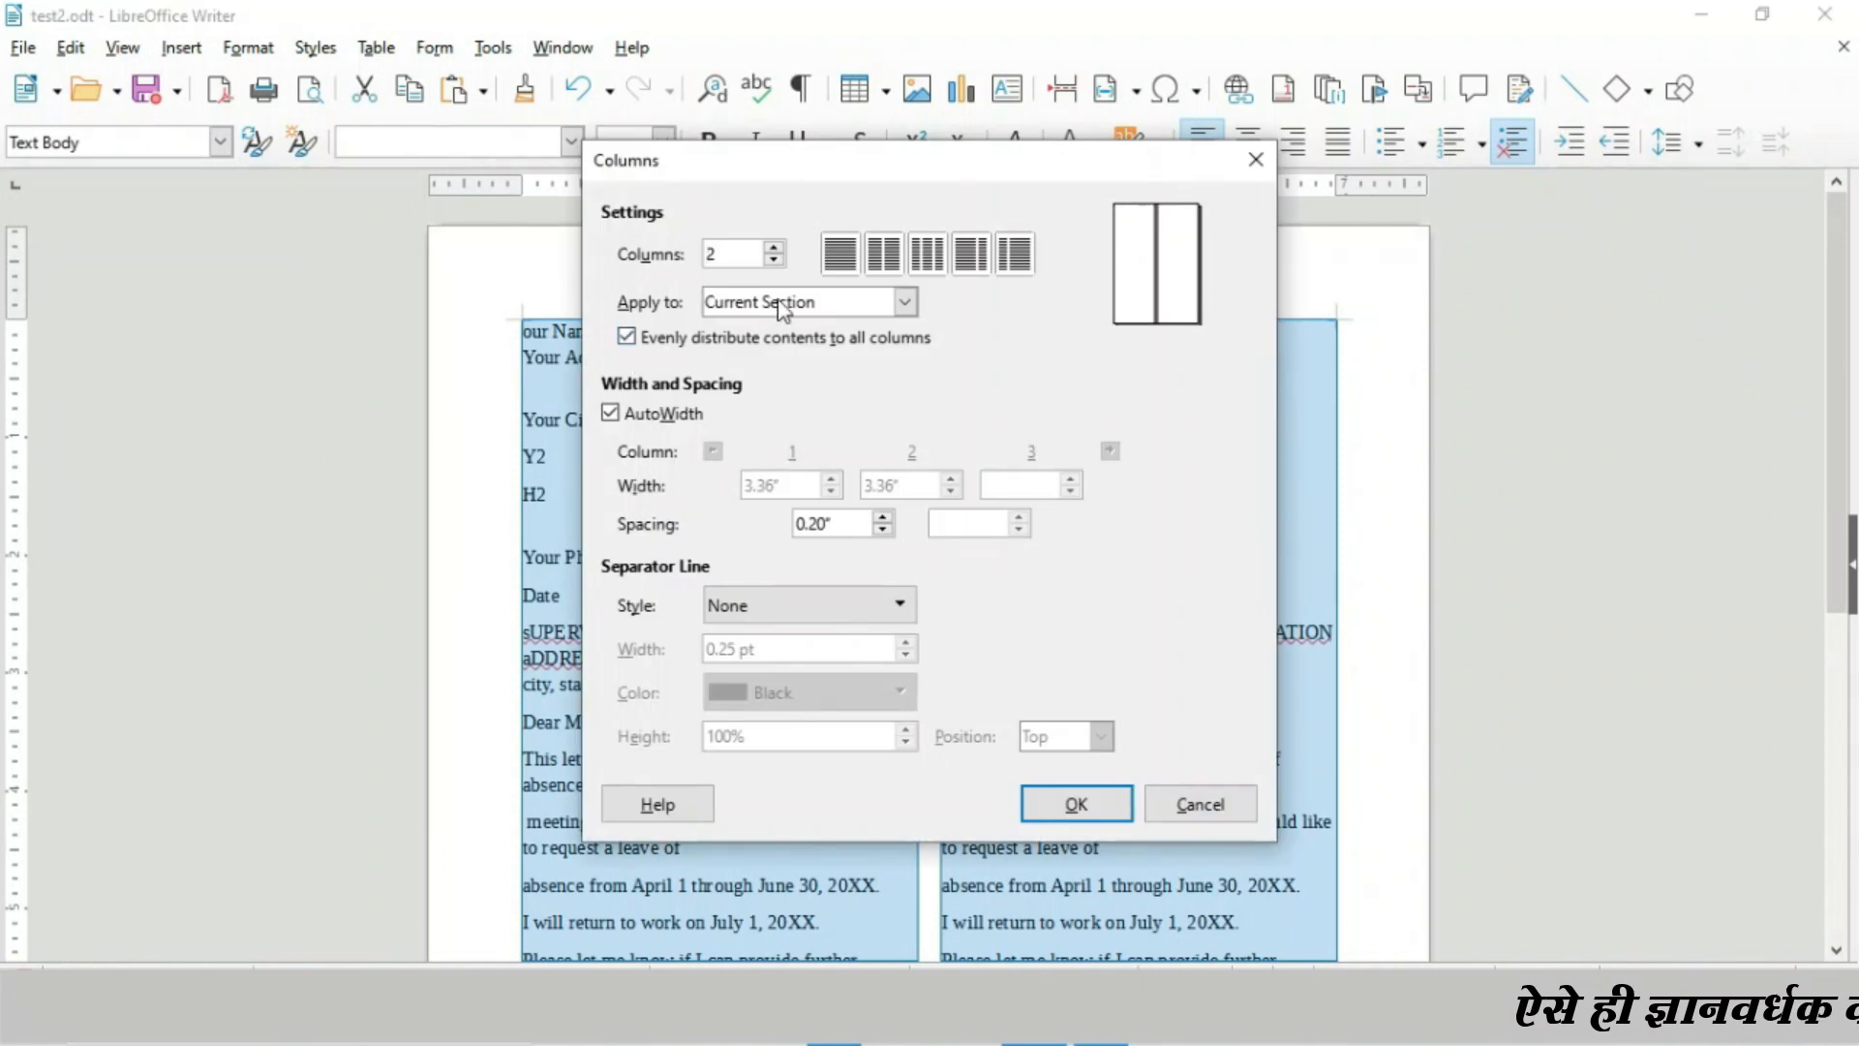
Compare the column presets and arrange the current section in three equal columns with 0.20" spacing.
{"action": "left_click", "coordinate": [925, 253]}
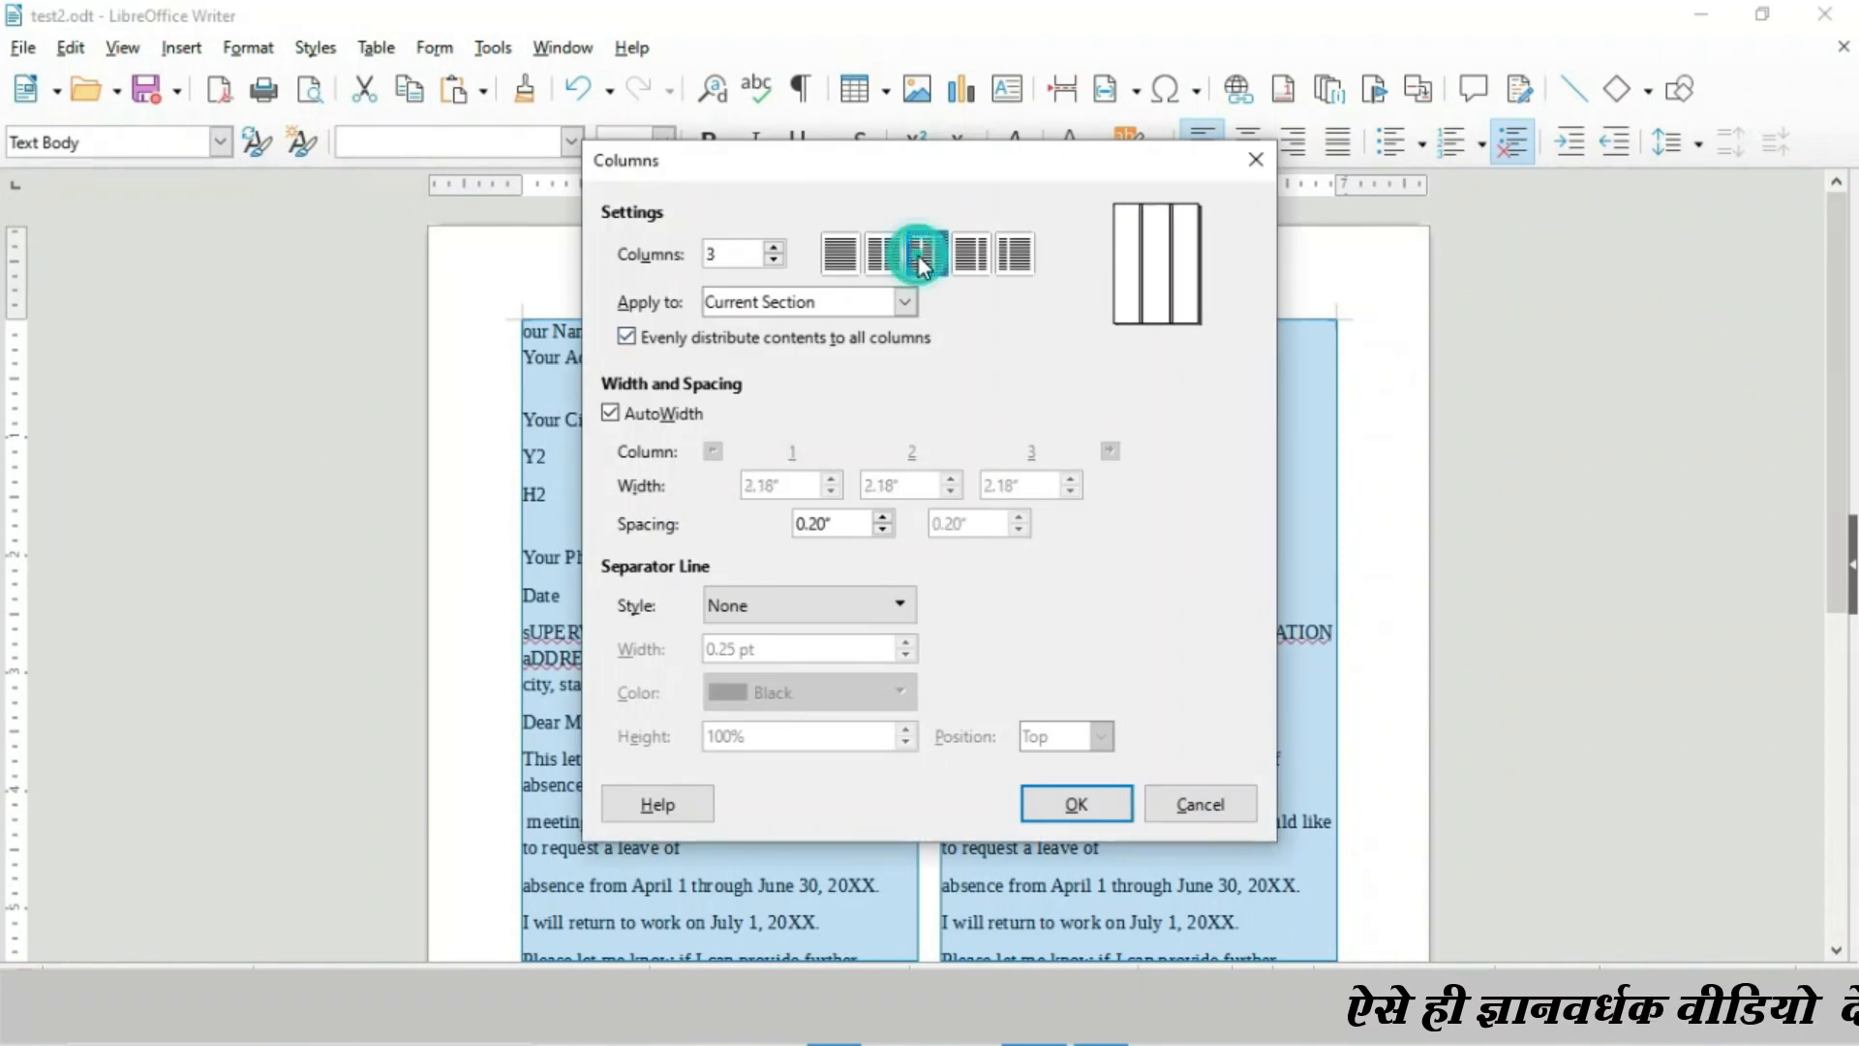
{"action": "left_click", "coordinate": [964, 262]}
{"action": "left_click", "coordinate": [1014, 253]}
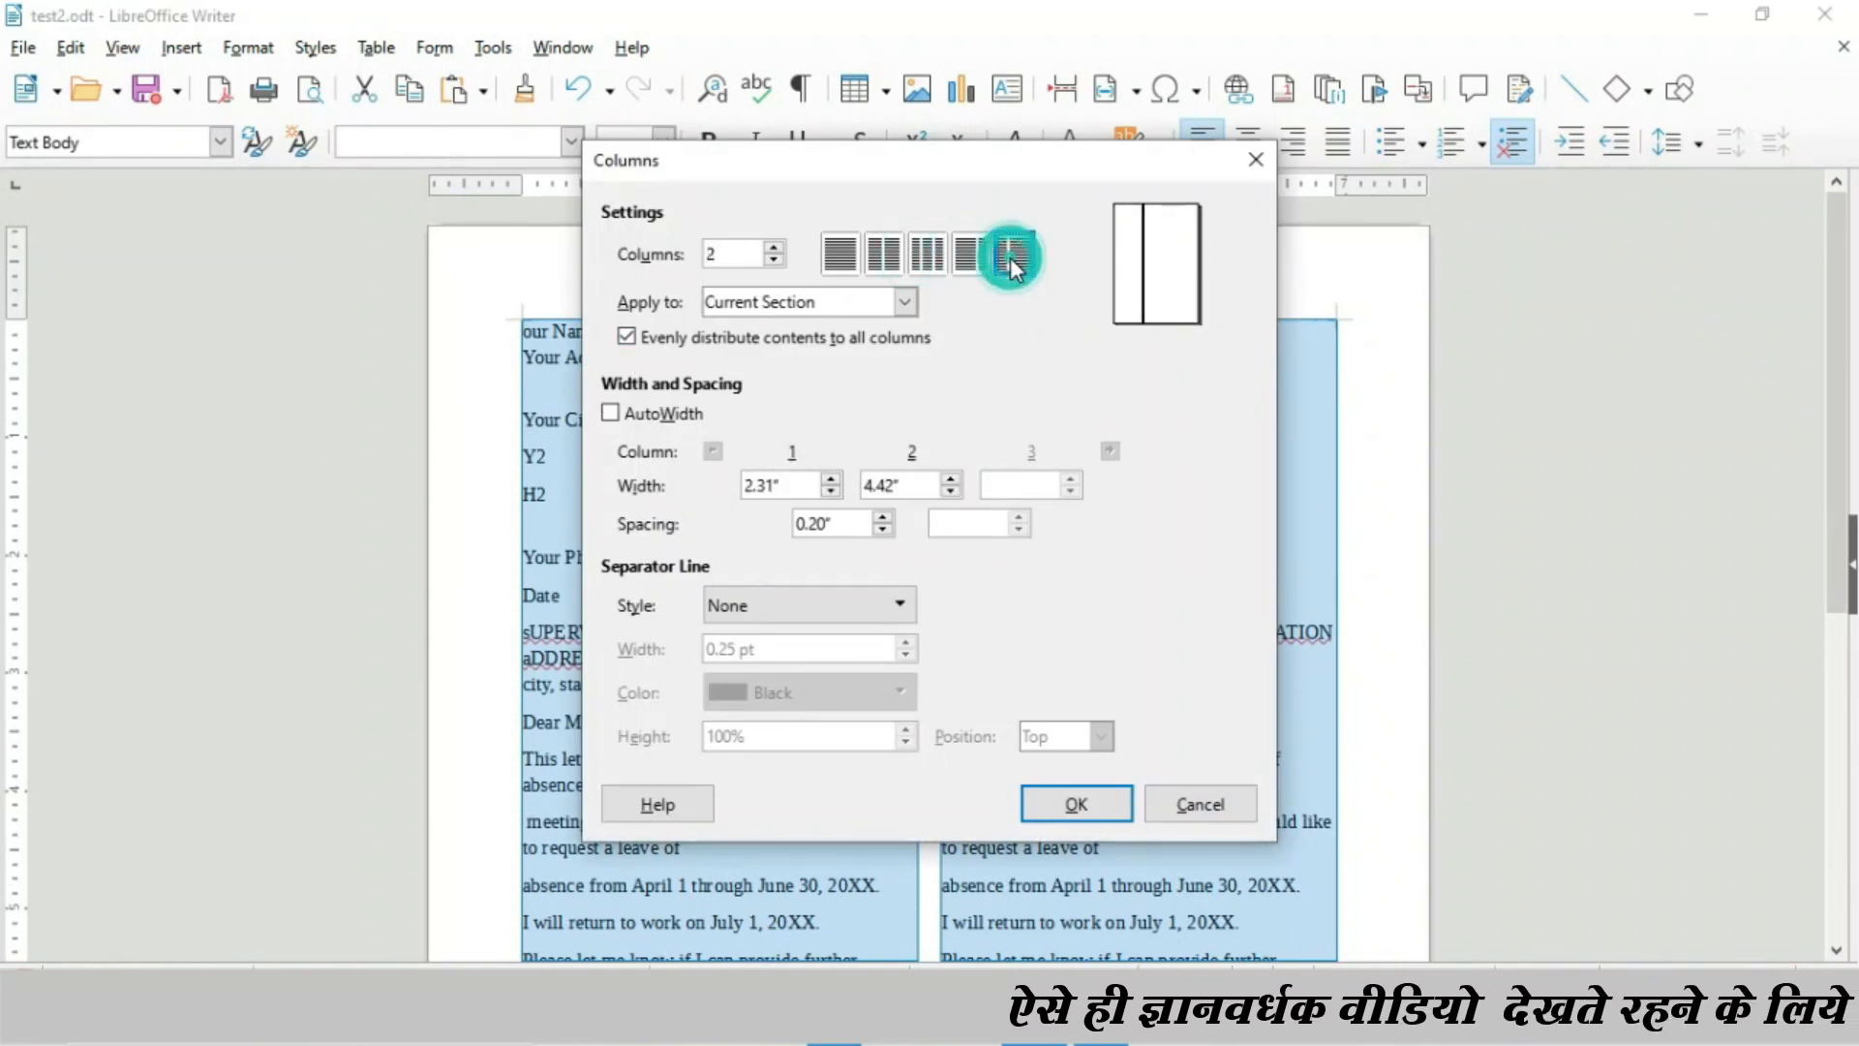
{"action": "left_click", "coordinate": [931, 259]}
{"action": "left_click", "coordinate": [1076, 803]}
{"action": "scroll", "coordinate": [1073, 768], "scroll_direction": "up", "scroll_amount": 5}
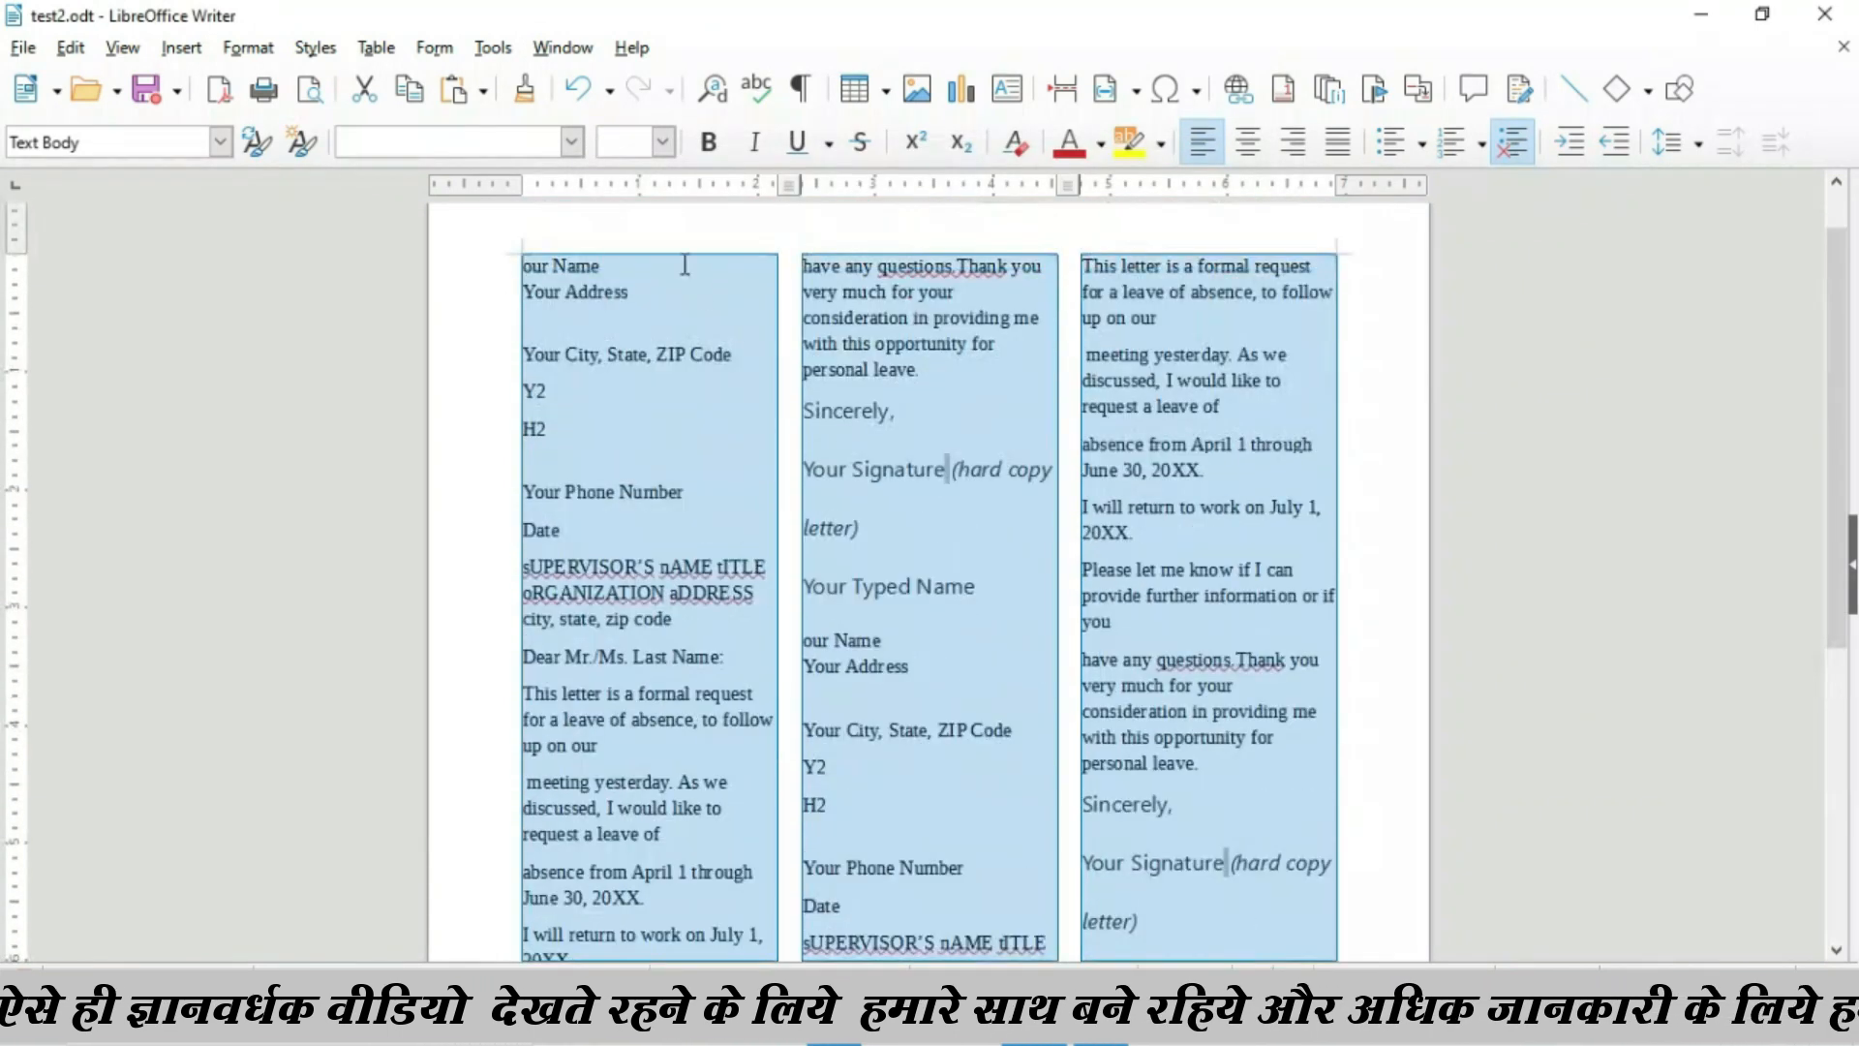
Change the current section to two unequal columns, 4.42" wide for the first and 2.31" for the second.
{"action": "left_click", "coordinate": [248, 47]}
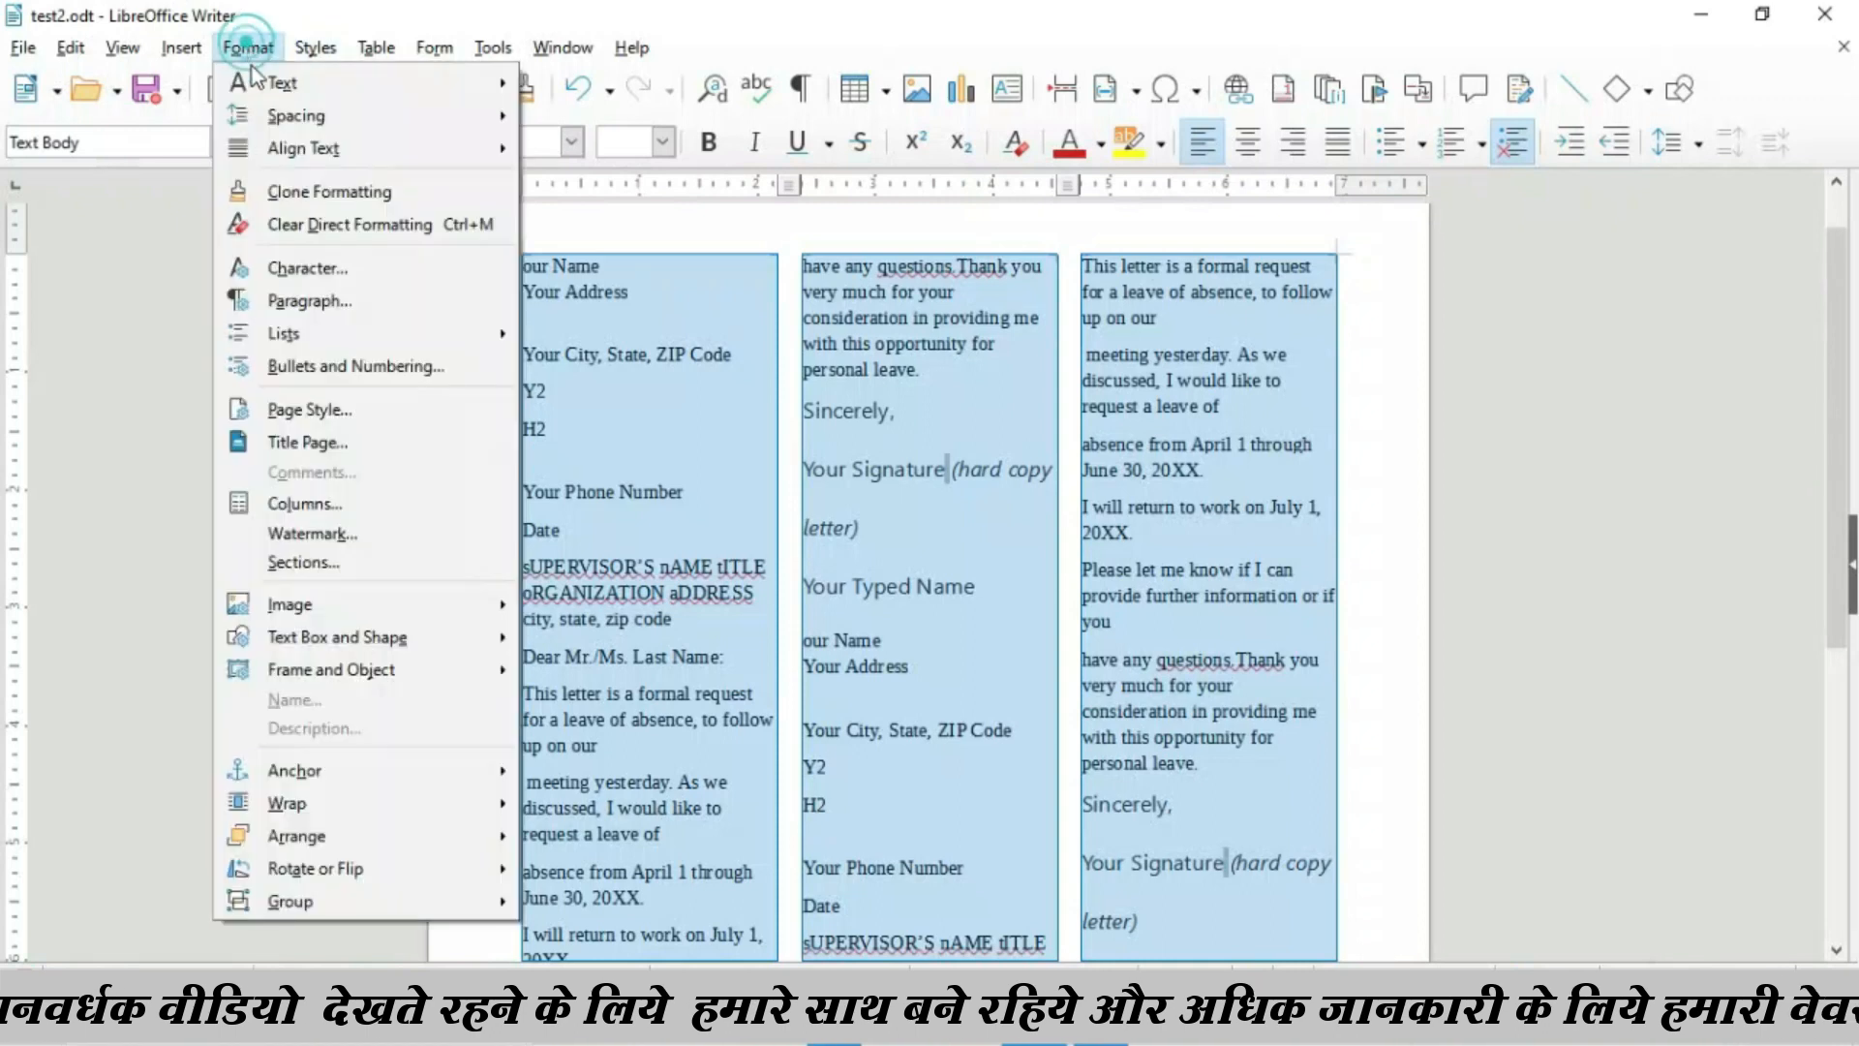
{"action": "left_click", "coordinate": [387, 523]}
{"action": "left_click", "coordinate": [970, 254]}
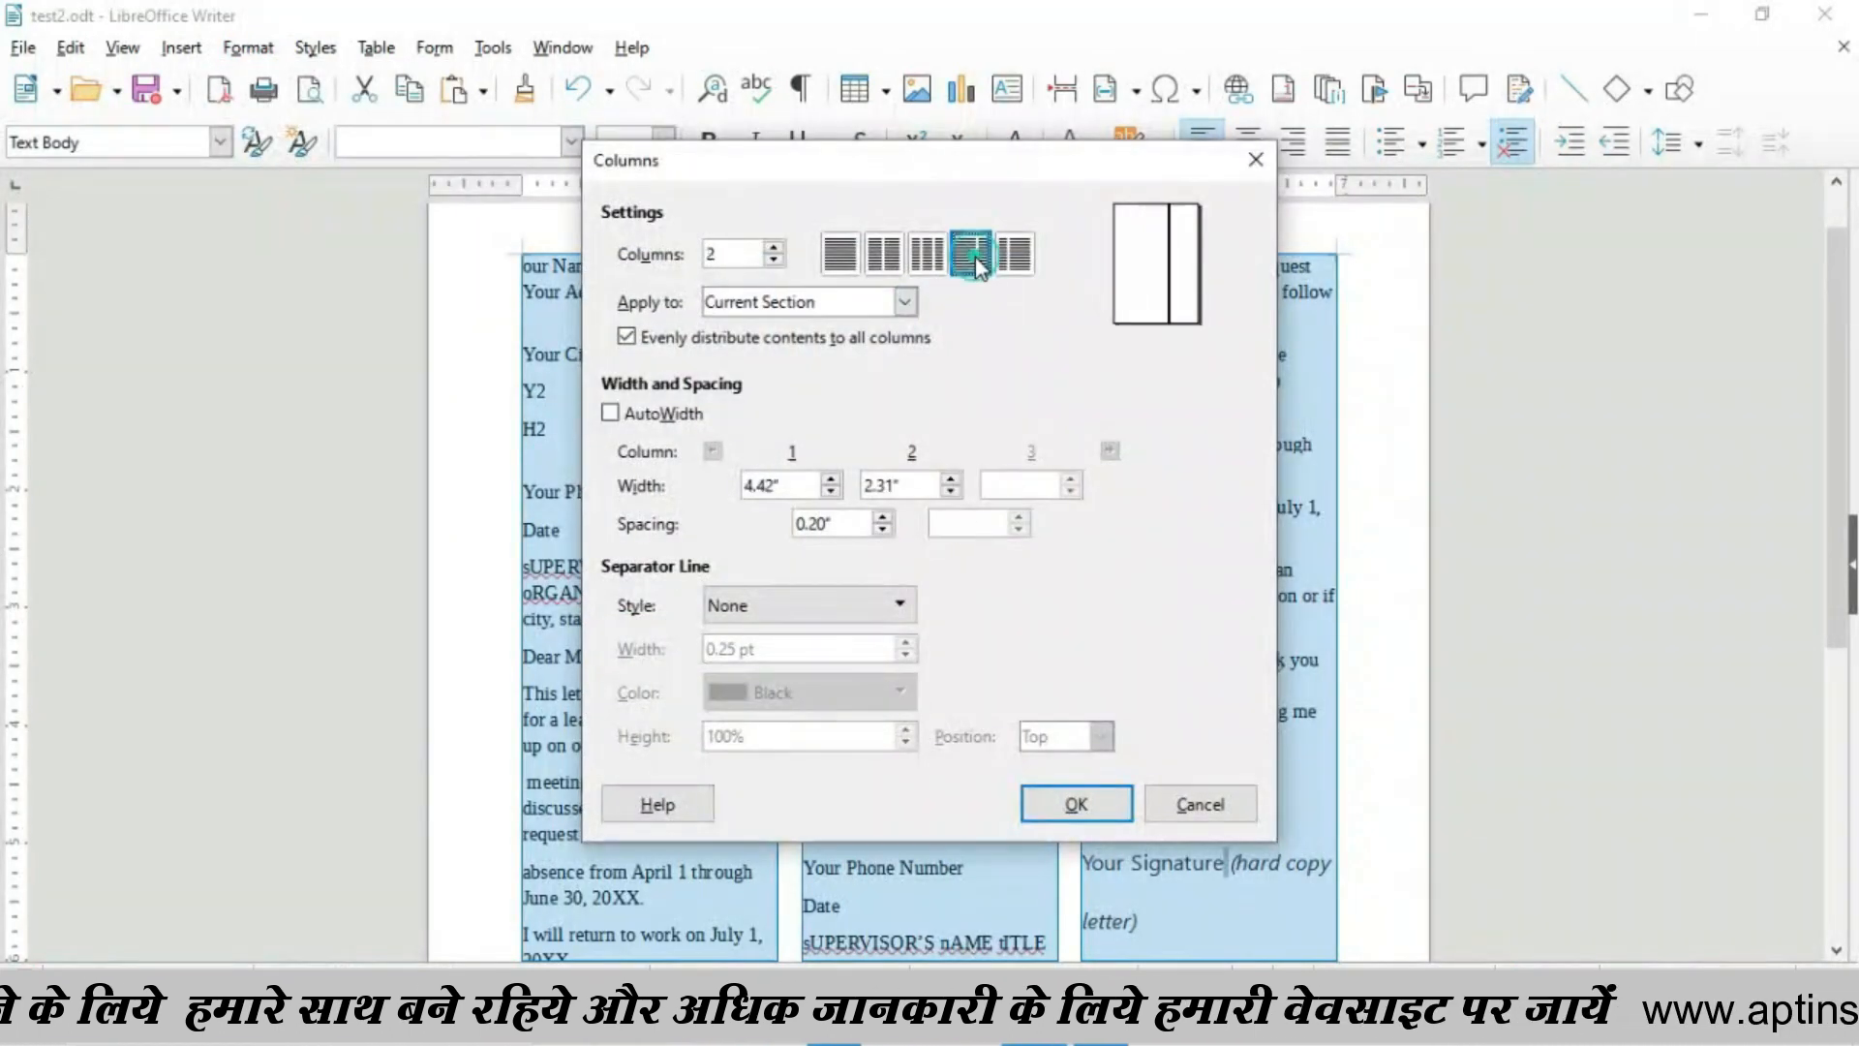
{"action": "left_click", "coordinate": [1069, 803]}
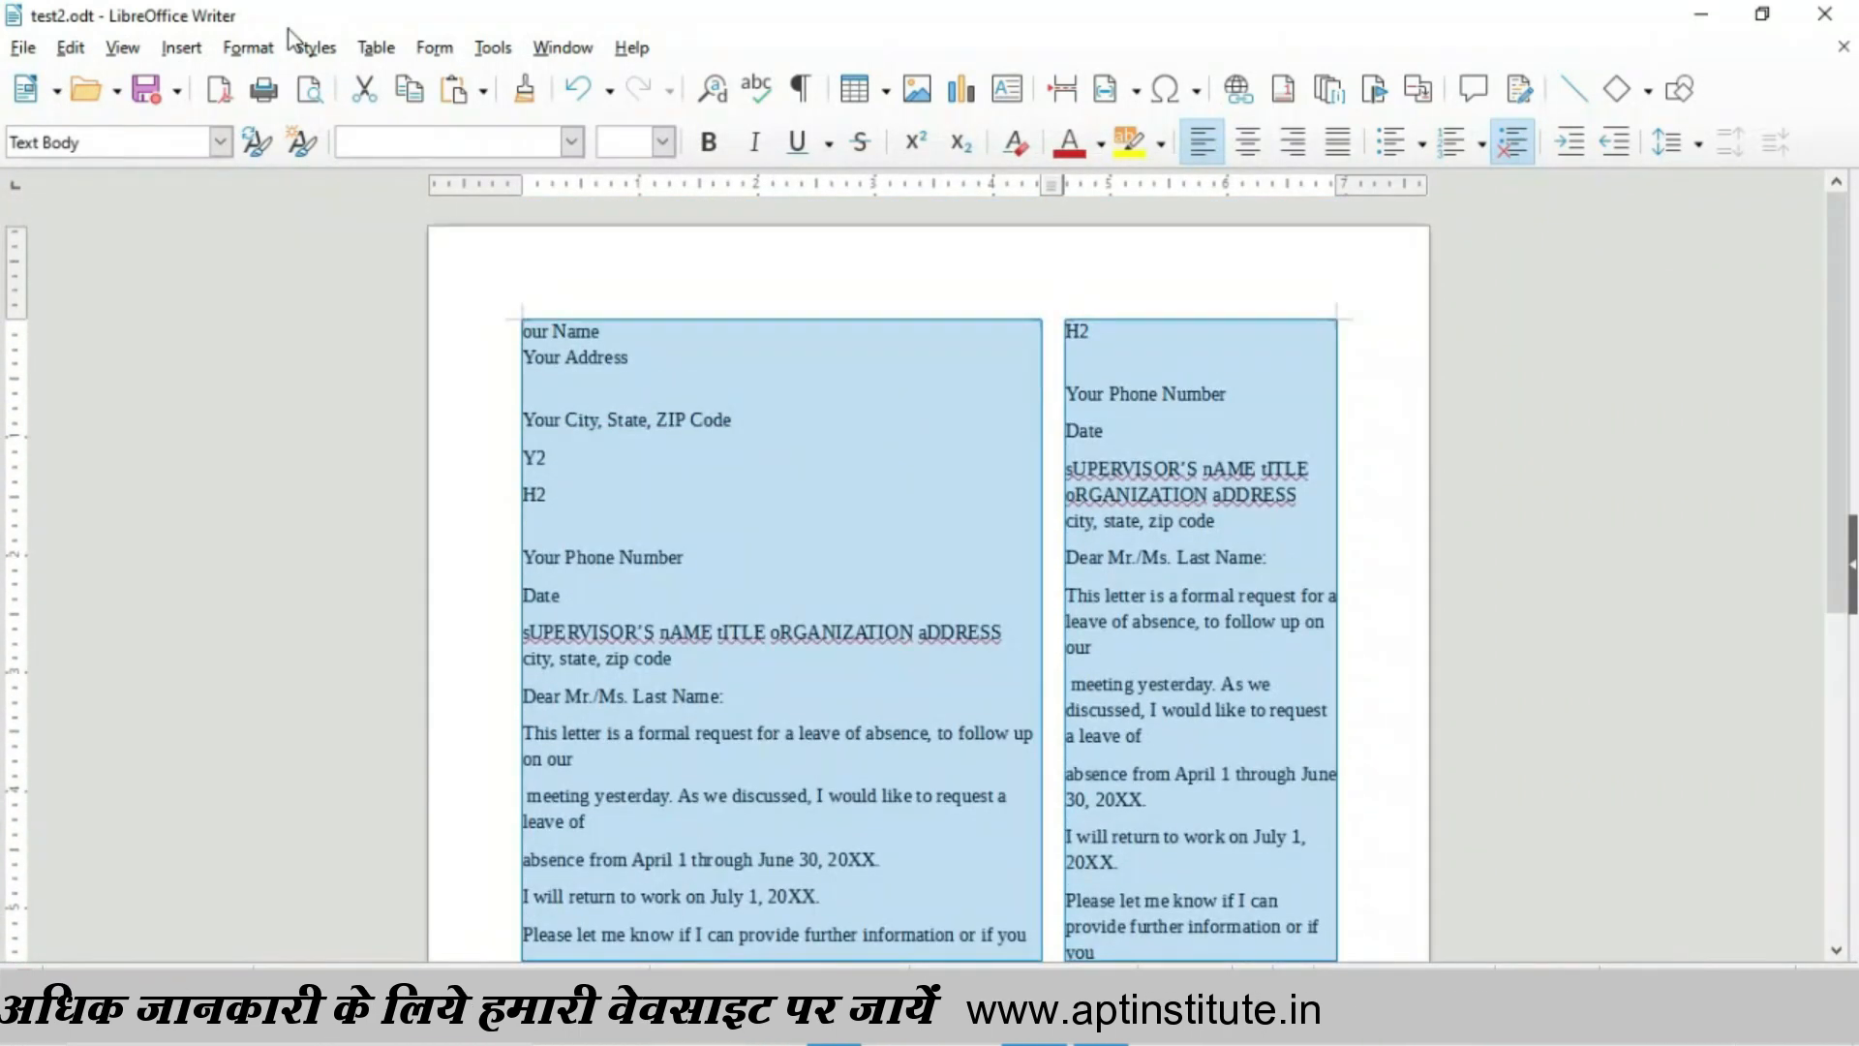
Return the current section of the letter to a single-column layout.
{"action": "left_click", "coordinate": [244, 56]}
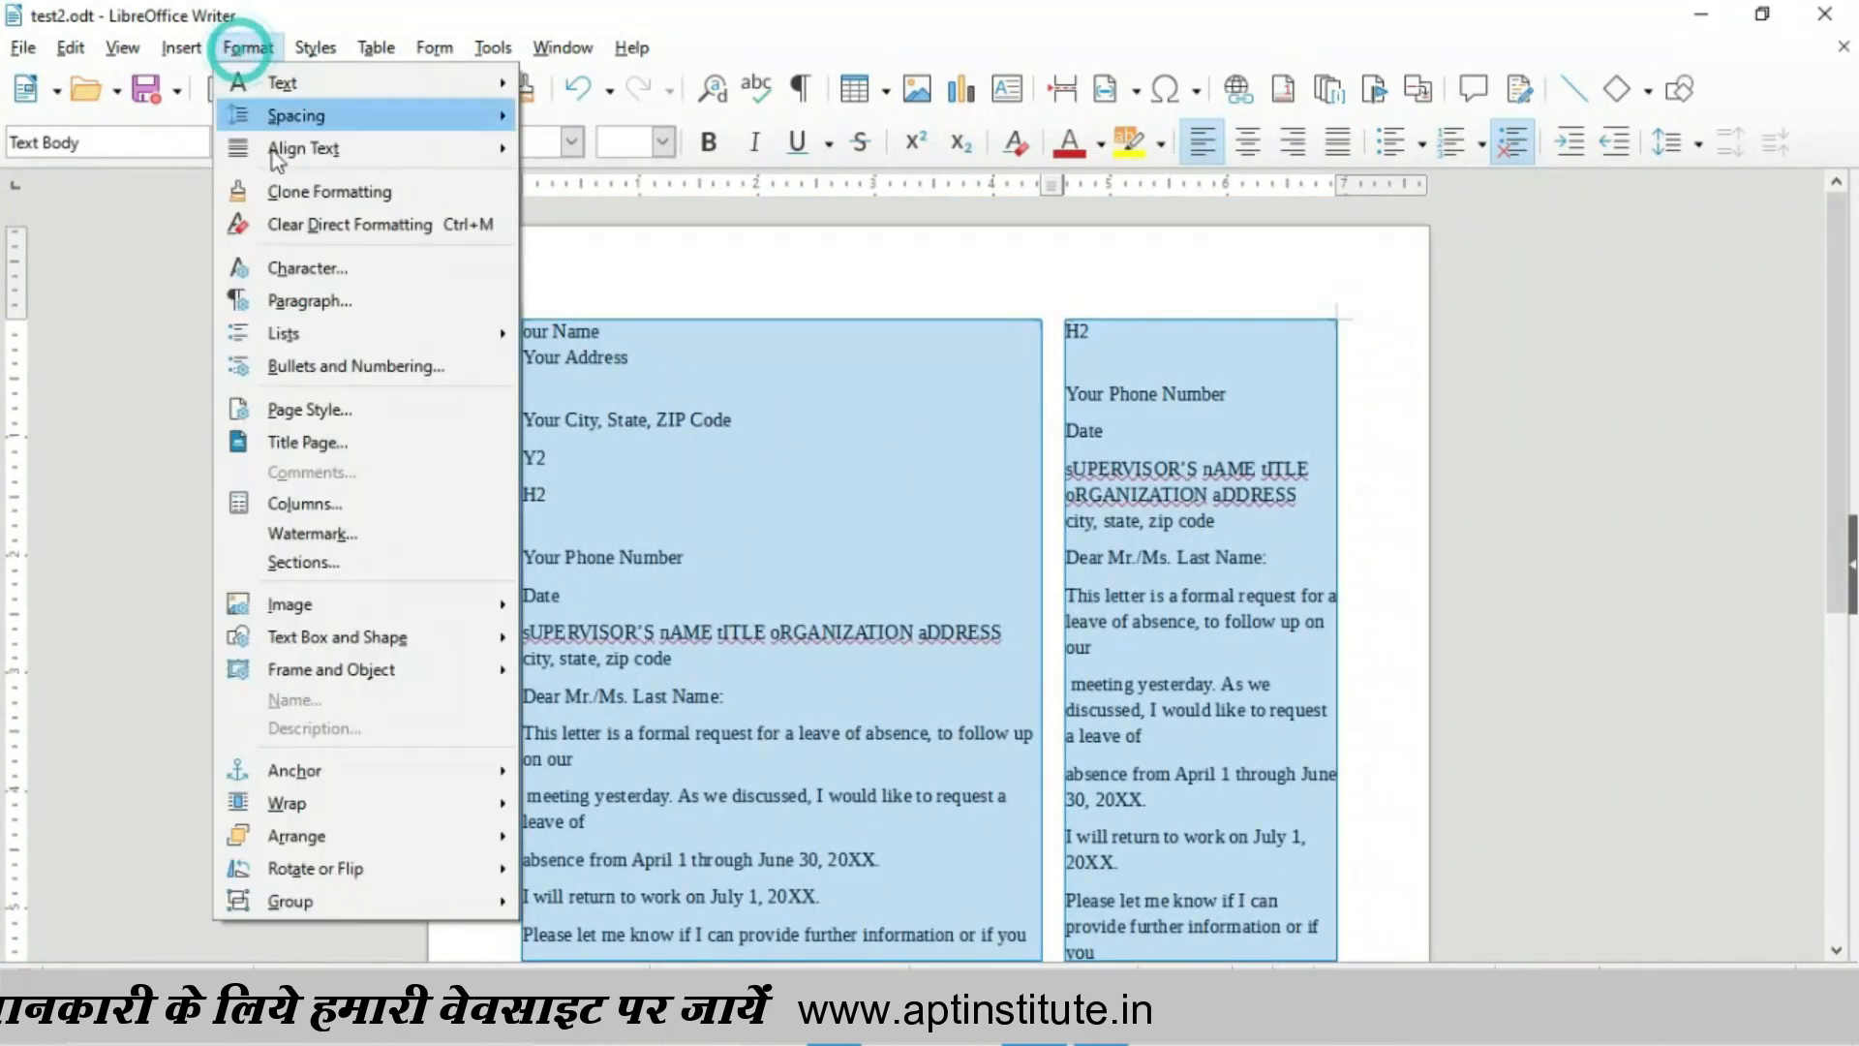
{"action": "left_click", "coordinate": [329, 505]}
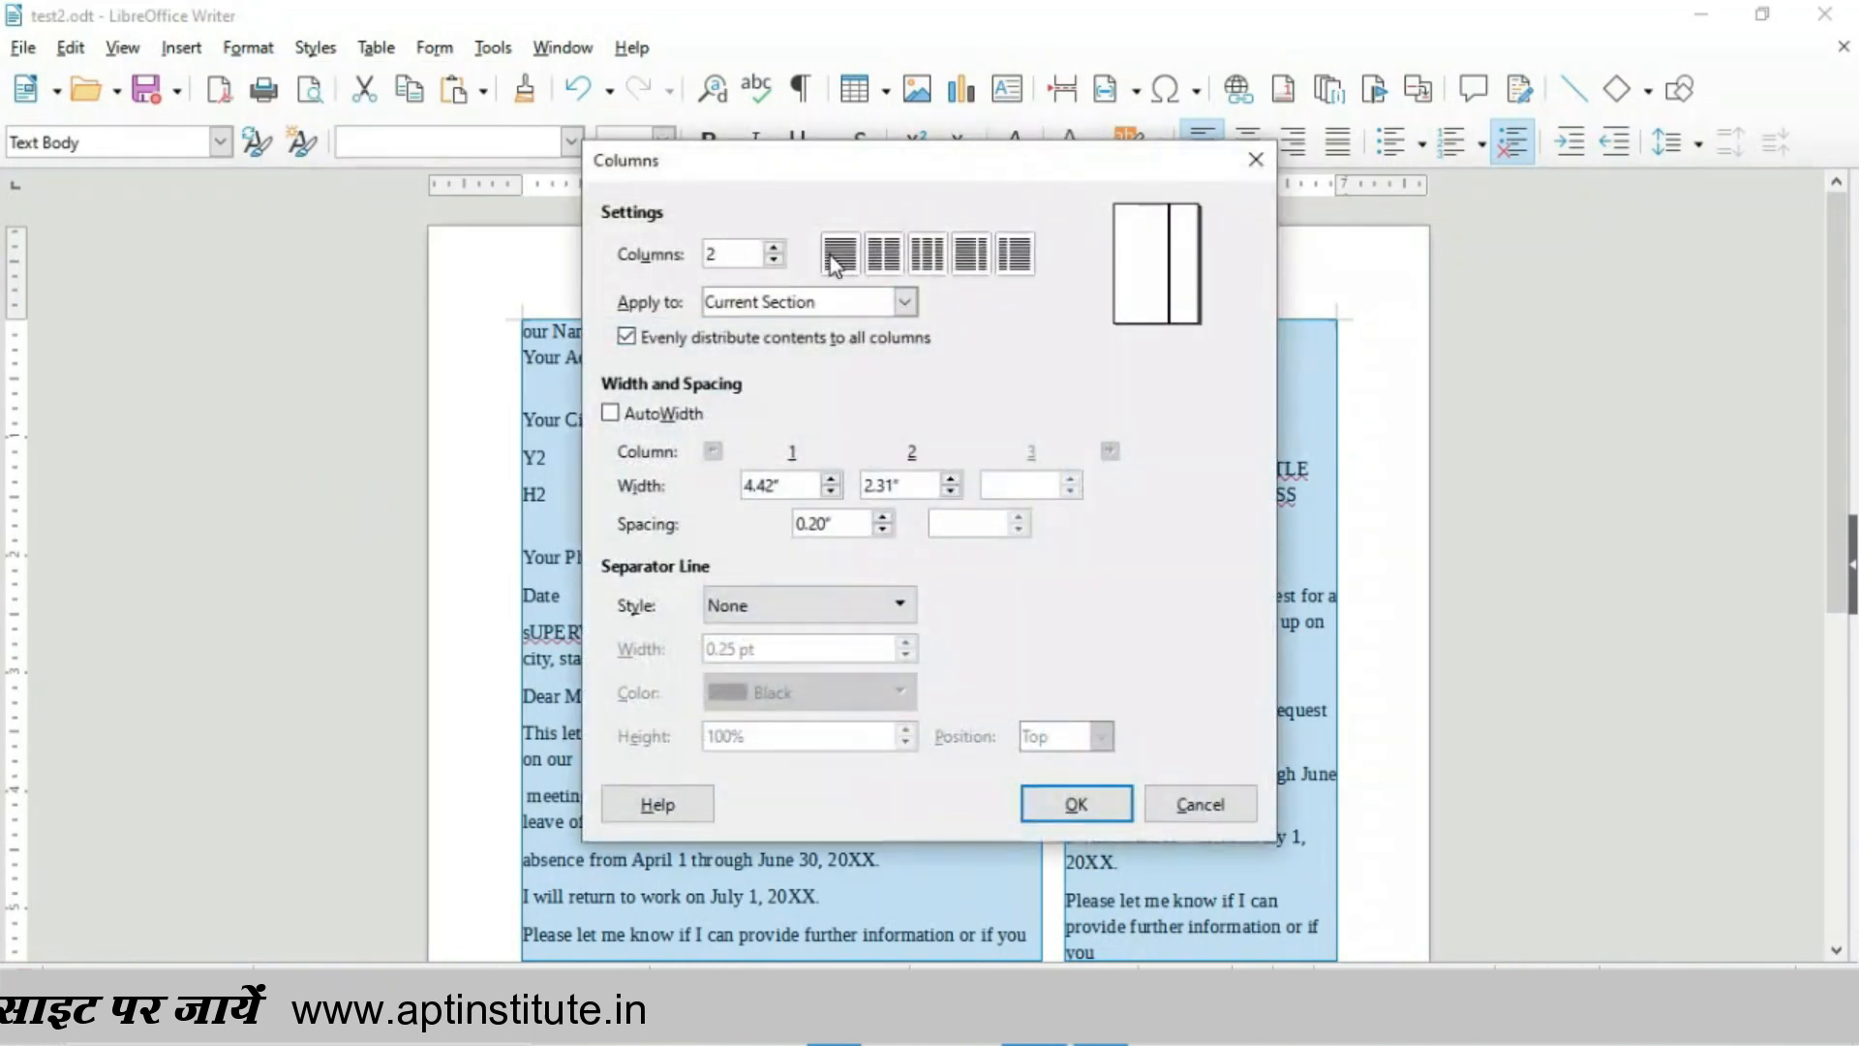
{"action": "left_click", "coordinate": [838, 253]}
{"action": "left_click", "coordinate": [1073, 803]}
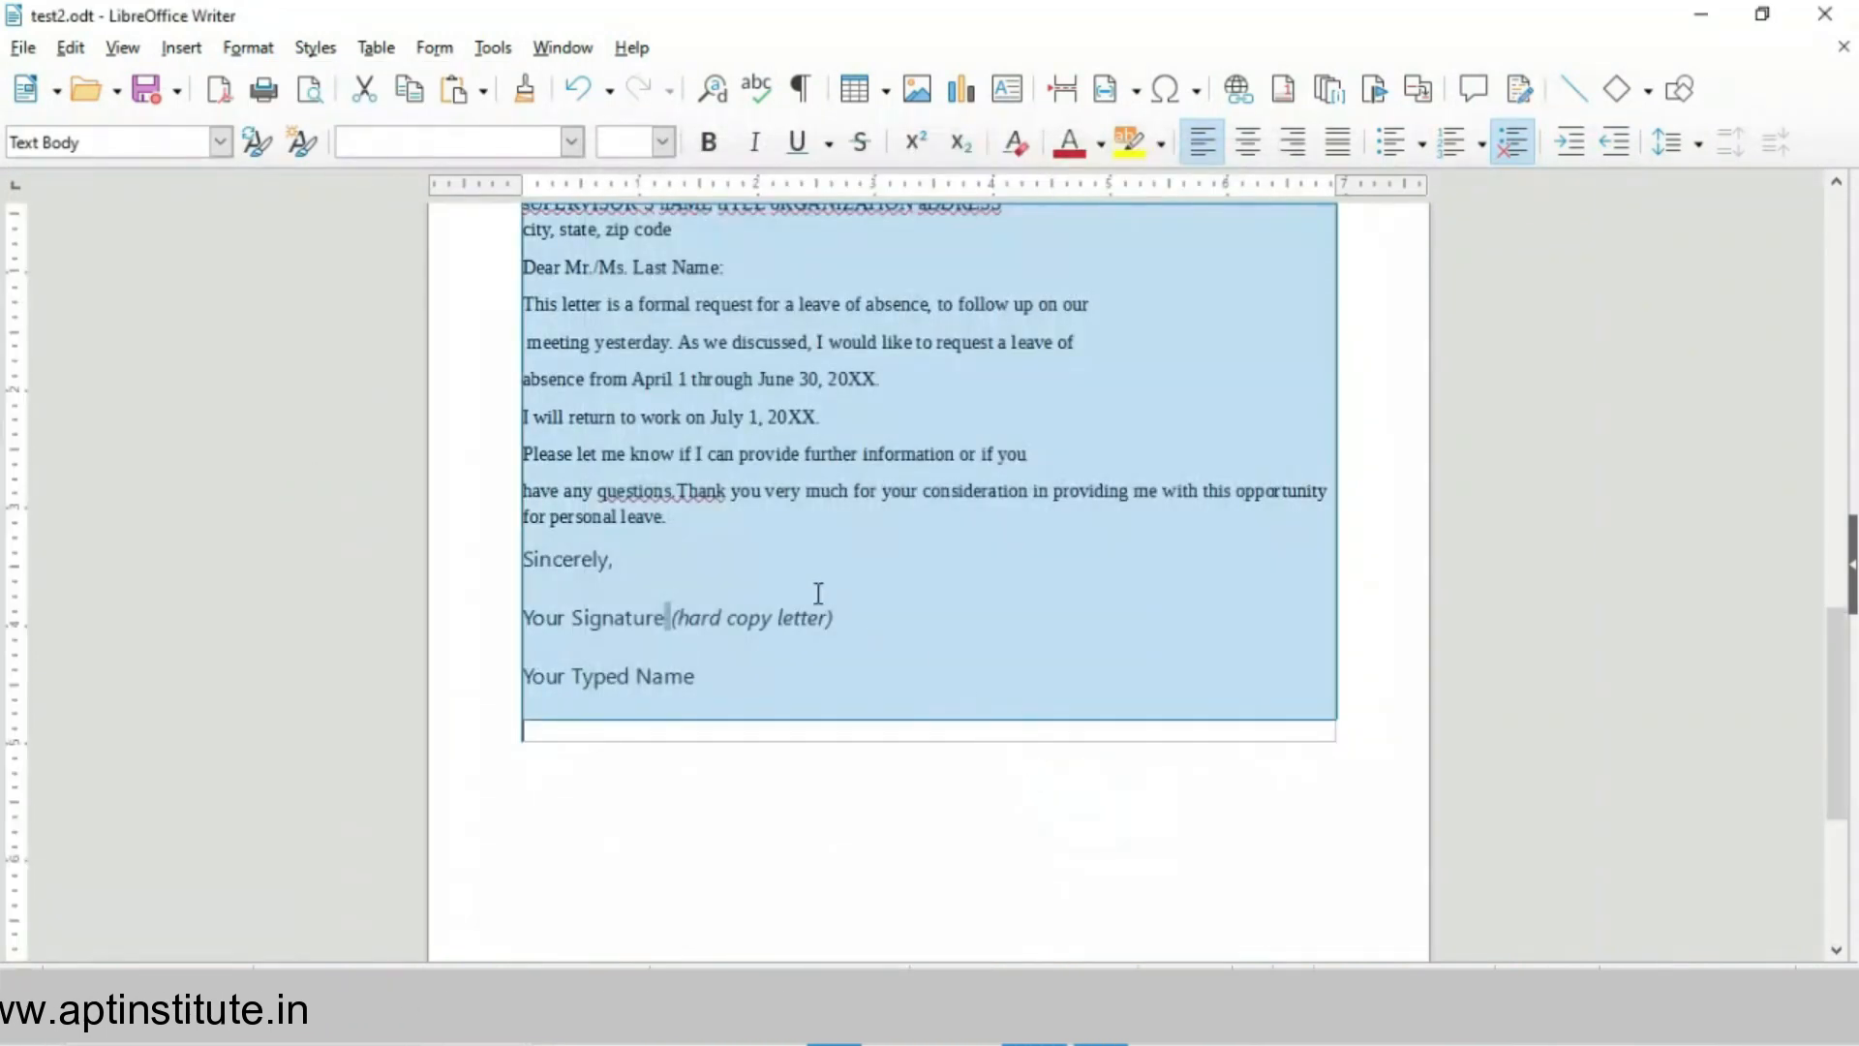
{"action": "scroll", "coordinate": [818, 590], "scroll_direction": "up", "scroll_amount": 12}
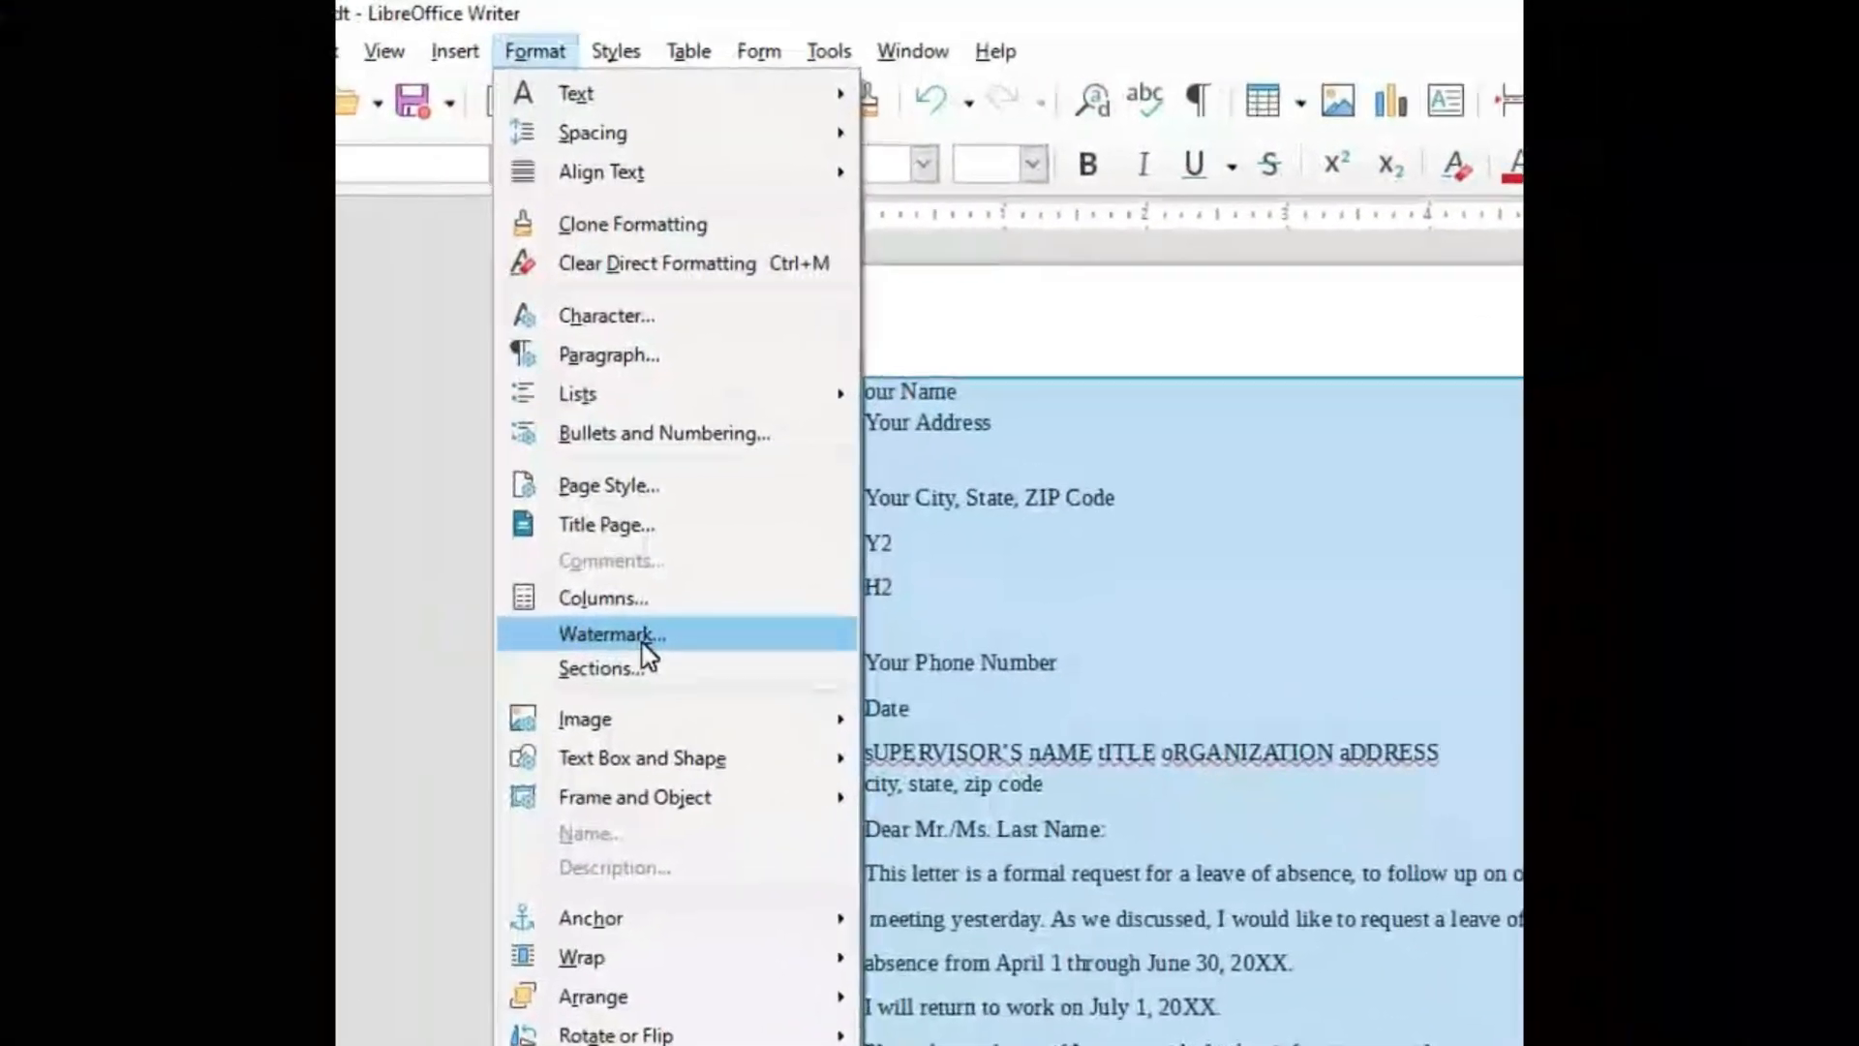
Add a "Sample File" watermark in Liberation Sans at 45° with 50% transparency and the color Light Teal 2.
{"action": "left_click", "coordinate": [620, 635]}
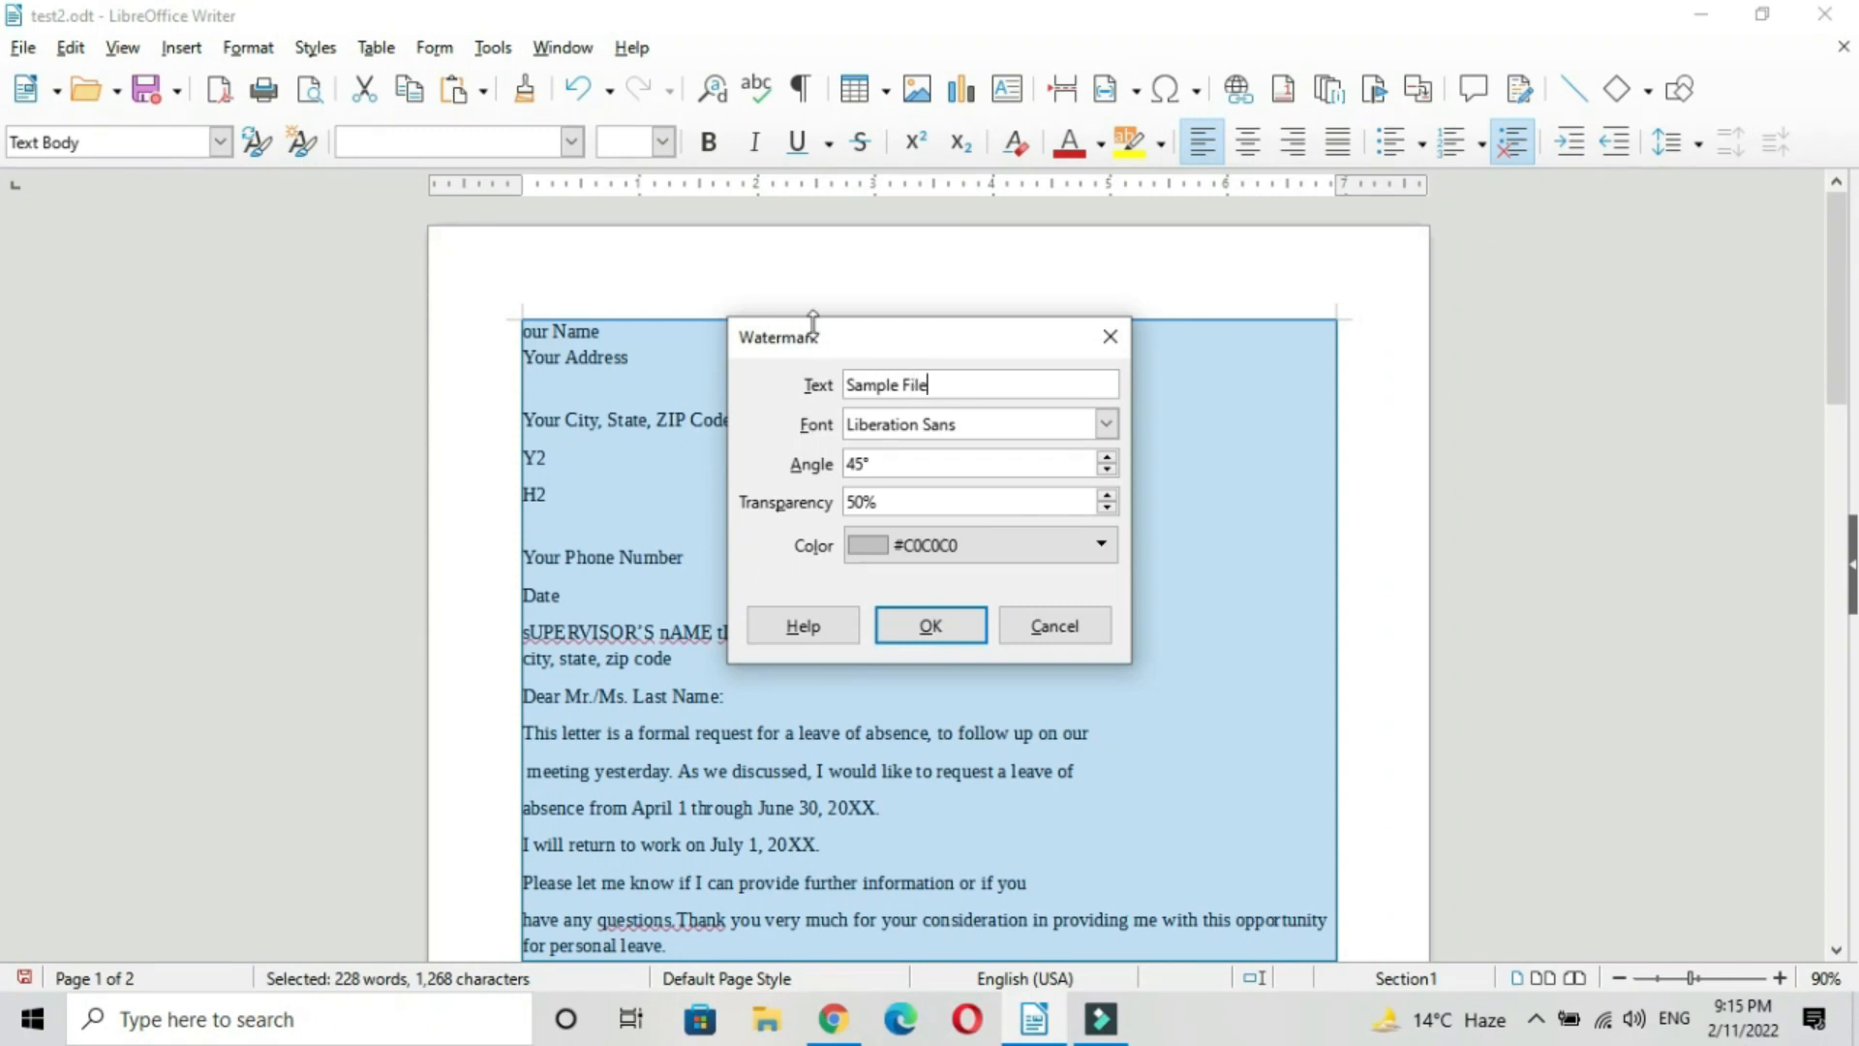
{"action": "left_click", "coordinate": [1059, 540]}
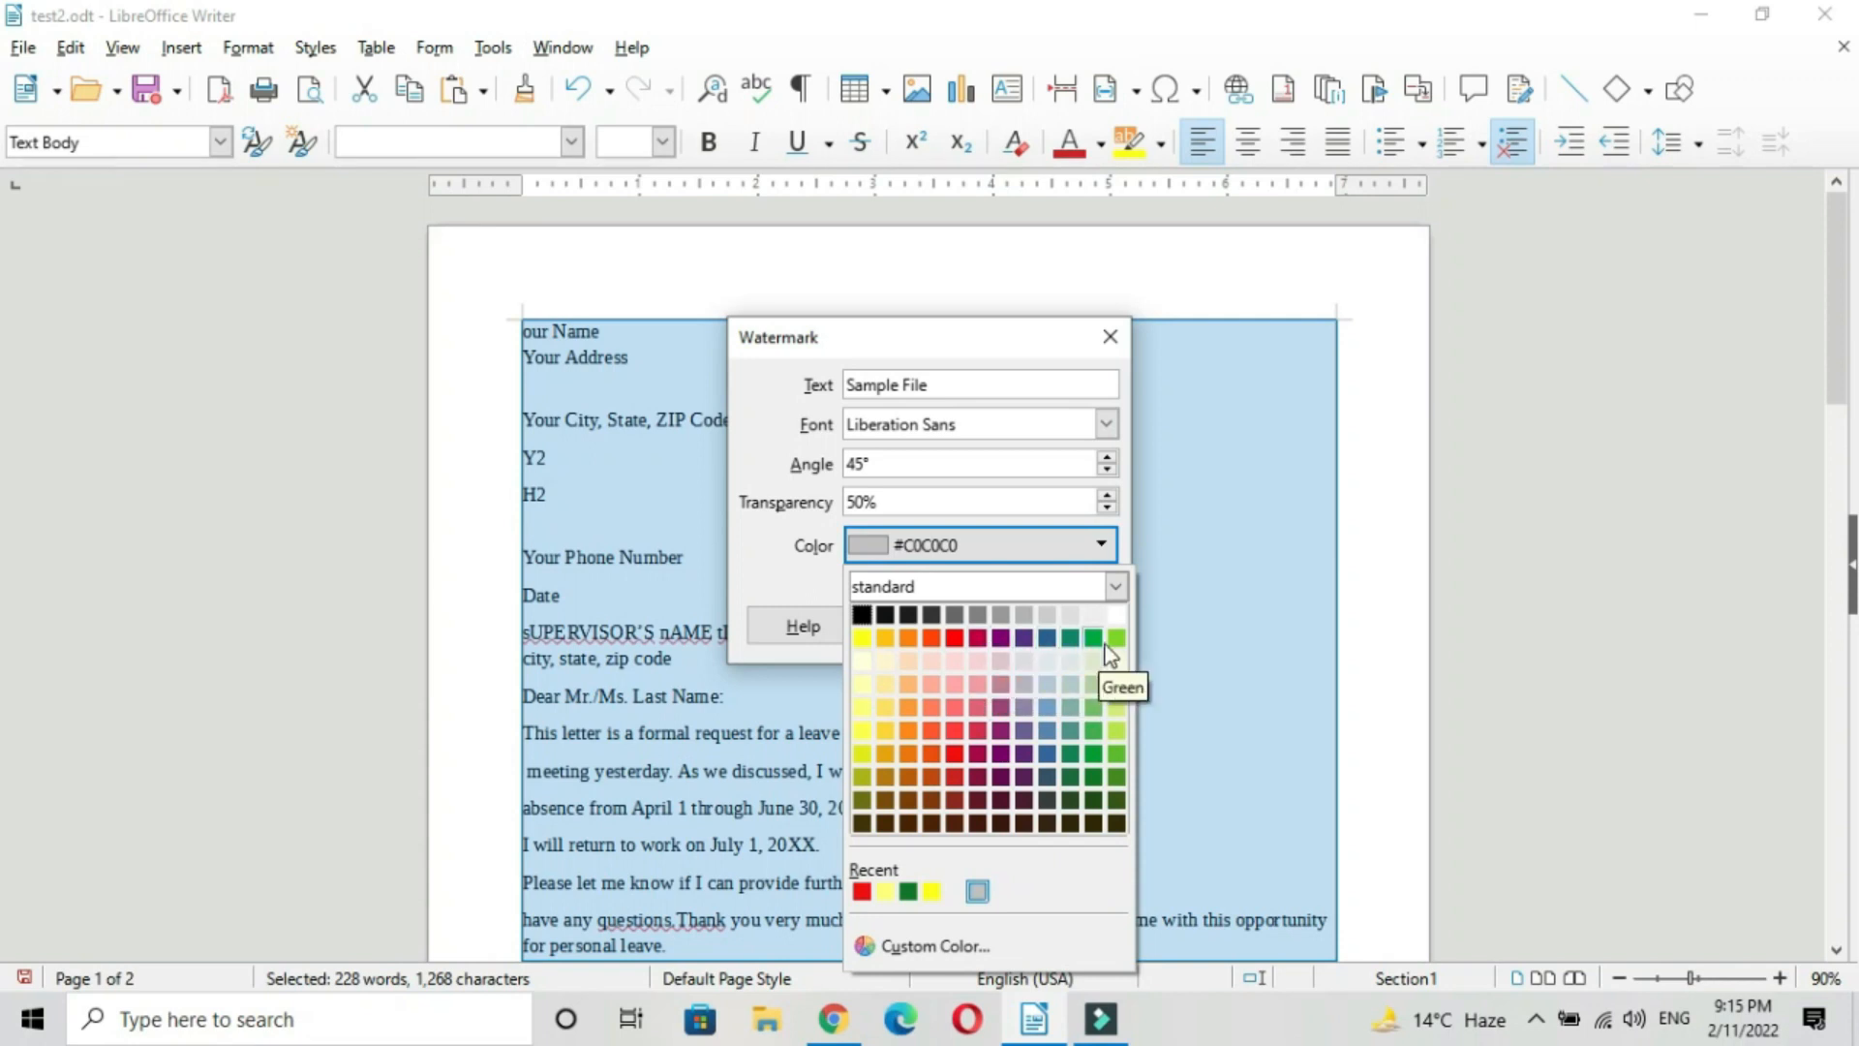
{"action": "left_click", "coordinate": [1070, 709]}
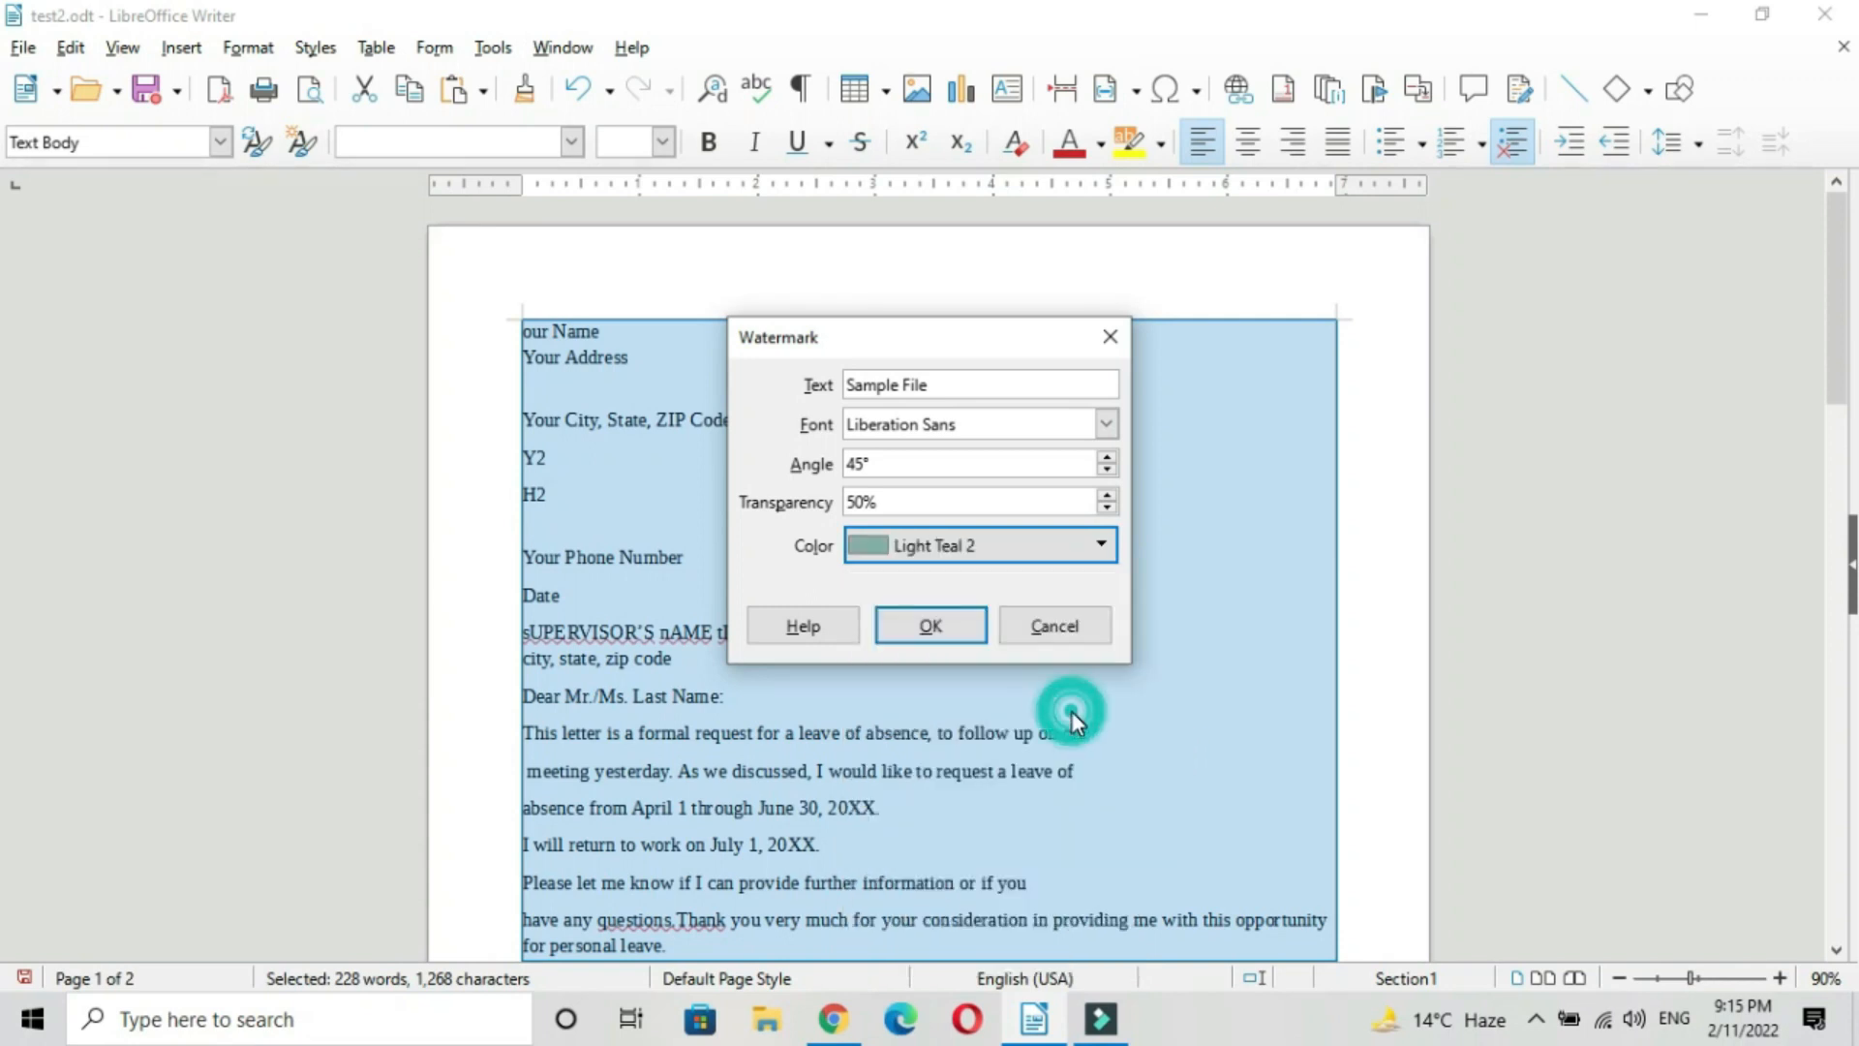
{"action": "left_click", "coordinate": [930, 626]}
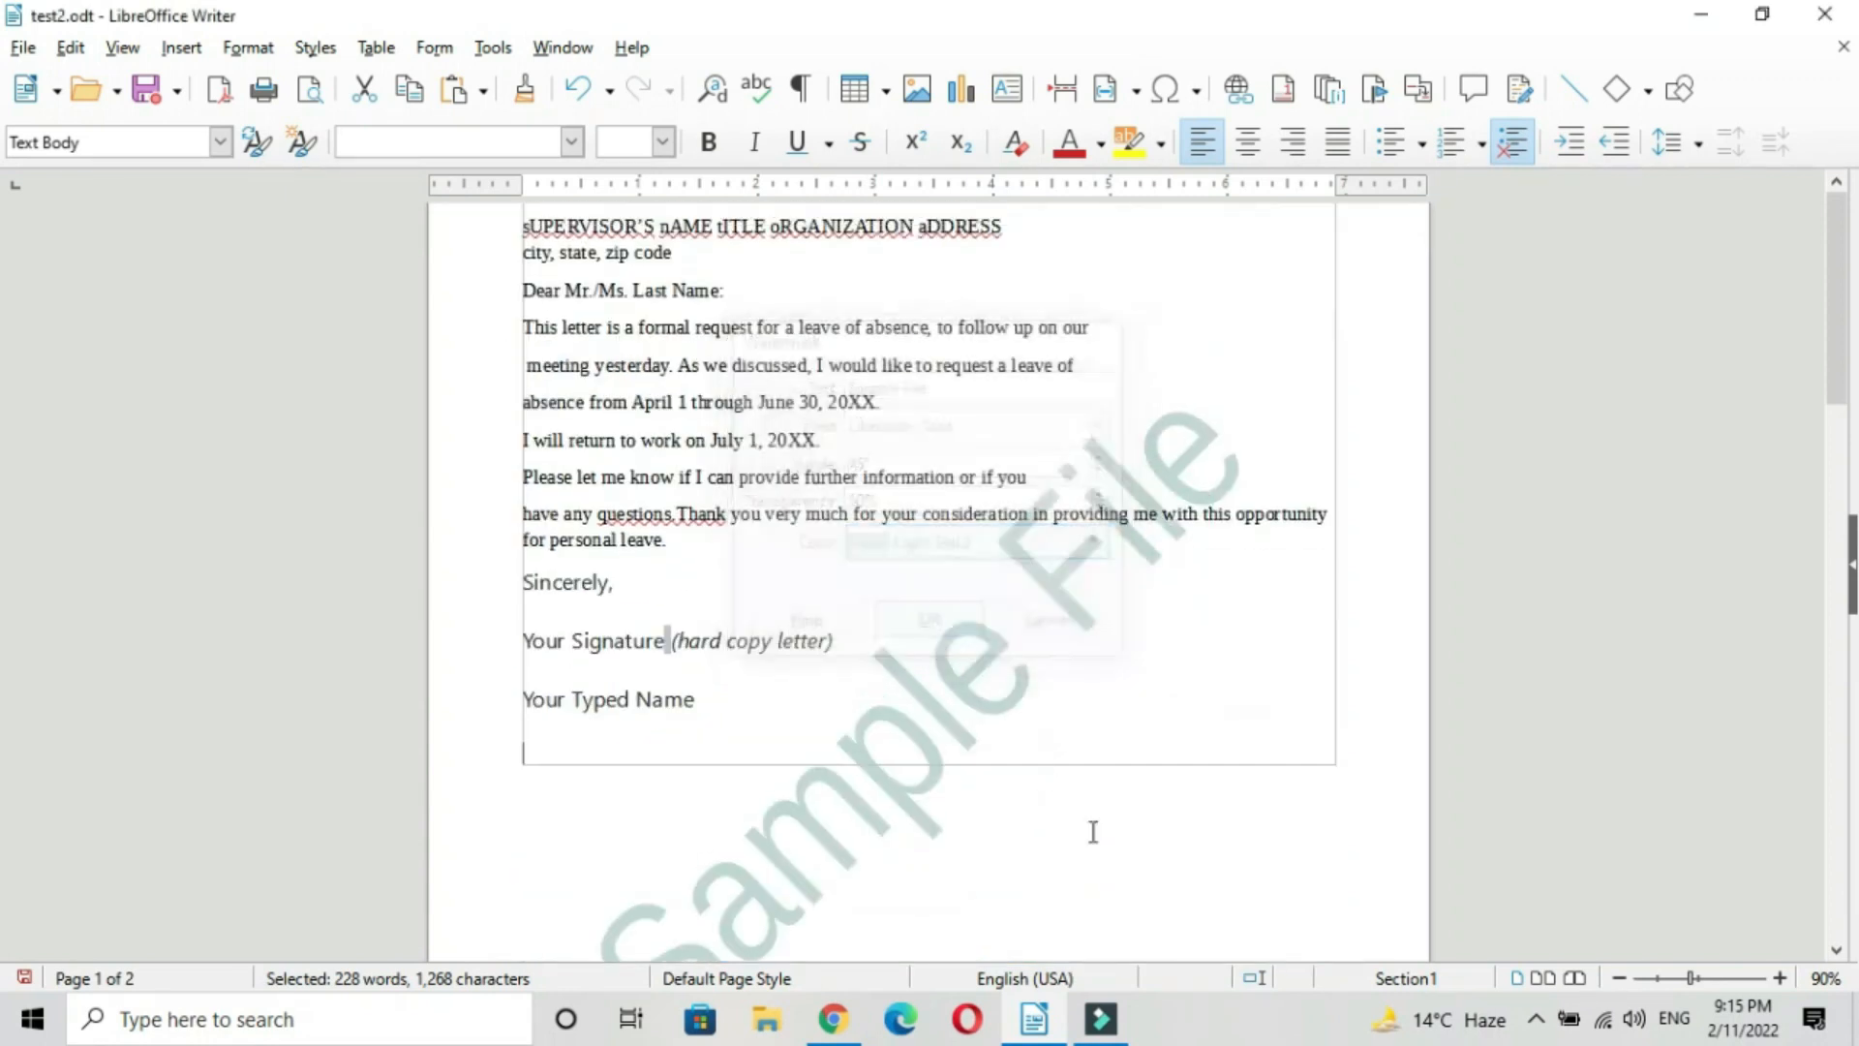
{"action": "left_click", "coordinate": [1239, 866]}
{"action": "scroll", "coordinate": [1016, 650], "scroll_direction": "up", "scroll_amount": 12}
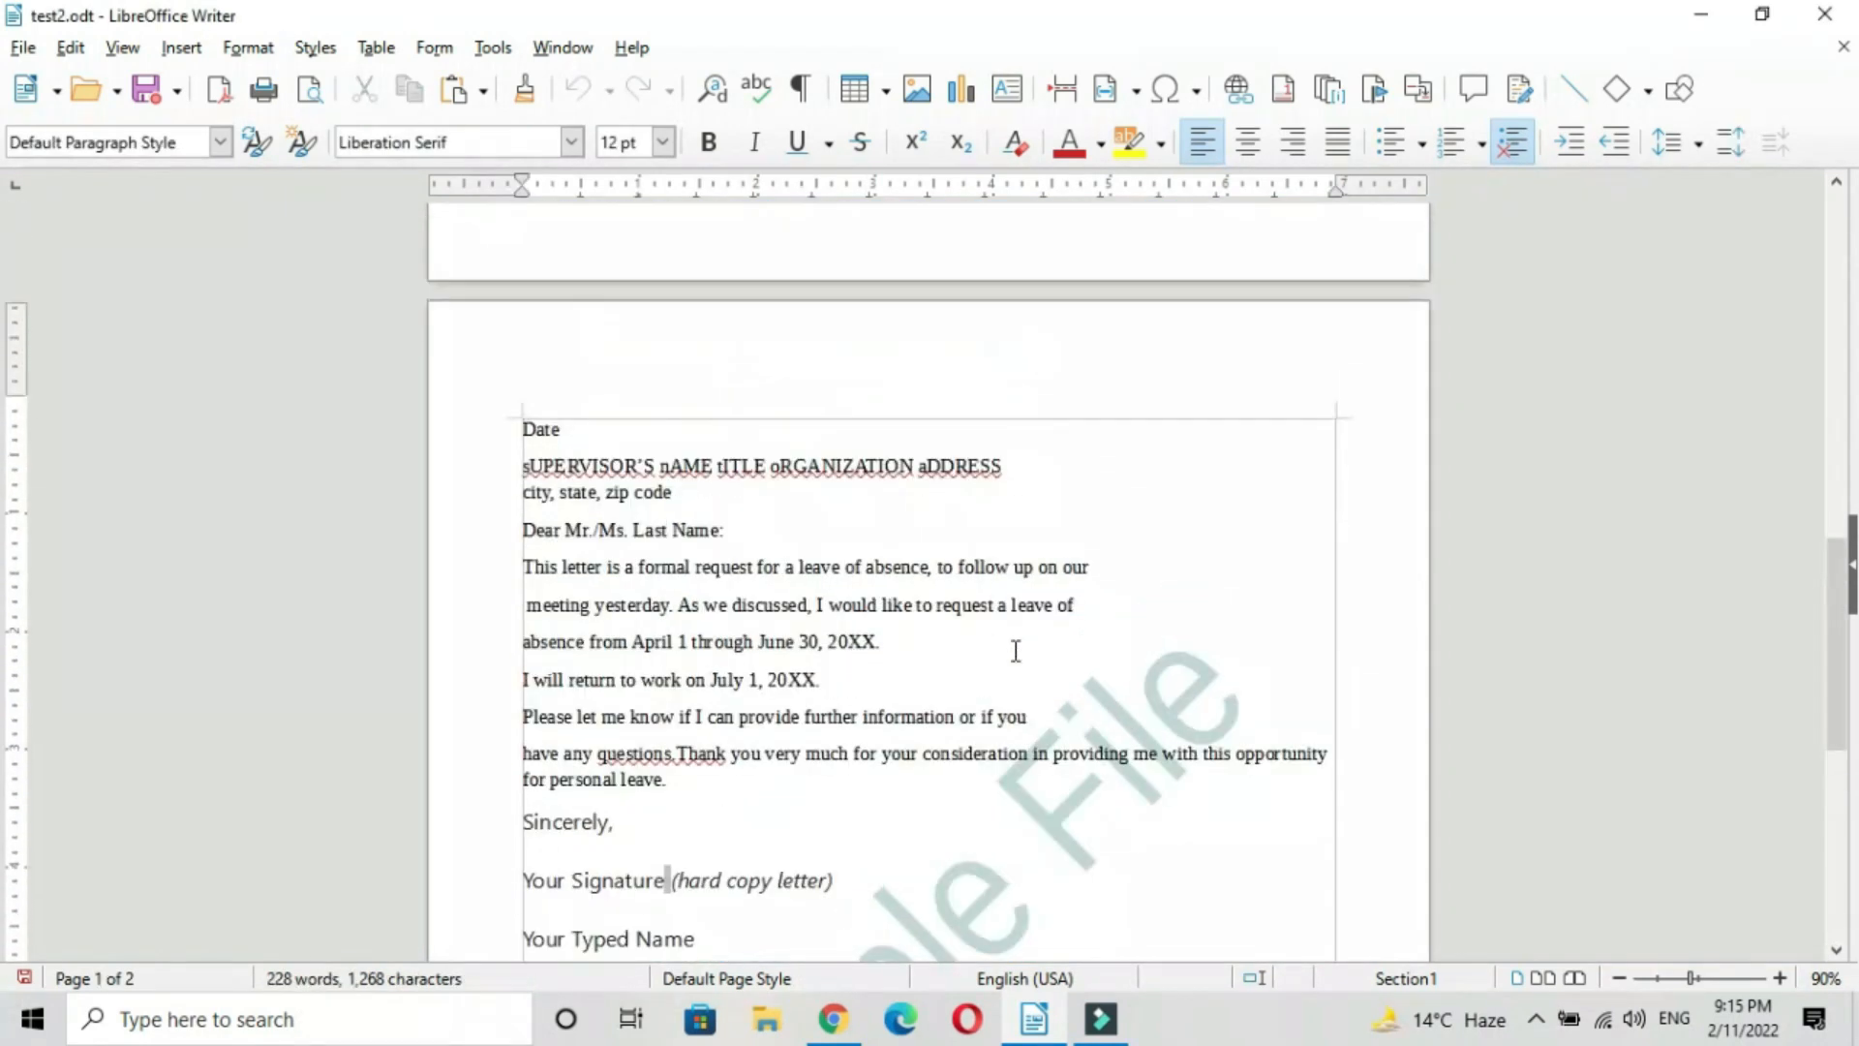
{"action": "scroll", "coordinate": [1016, 649], "scroll_direction": "up", "scroll_amount": 10}
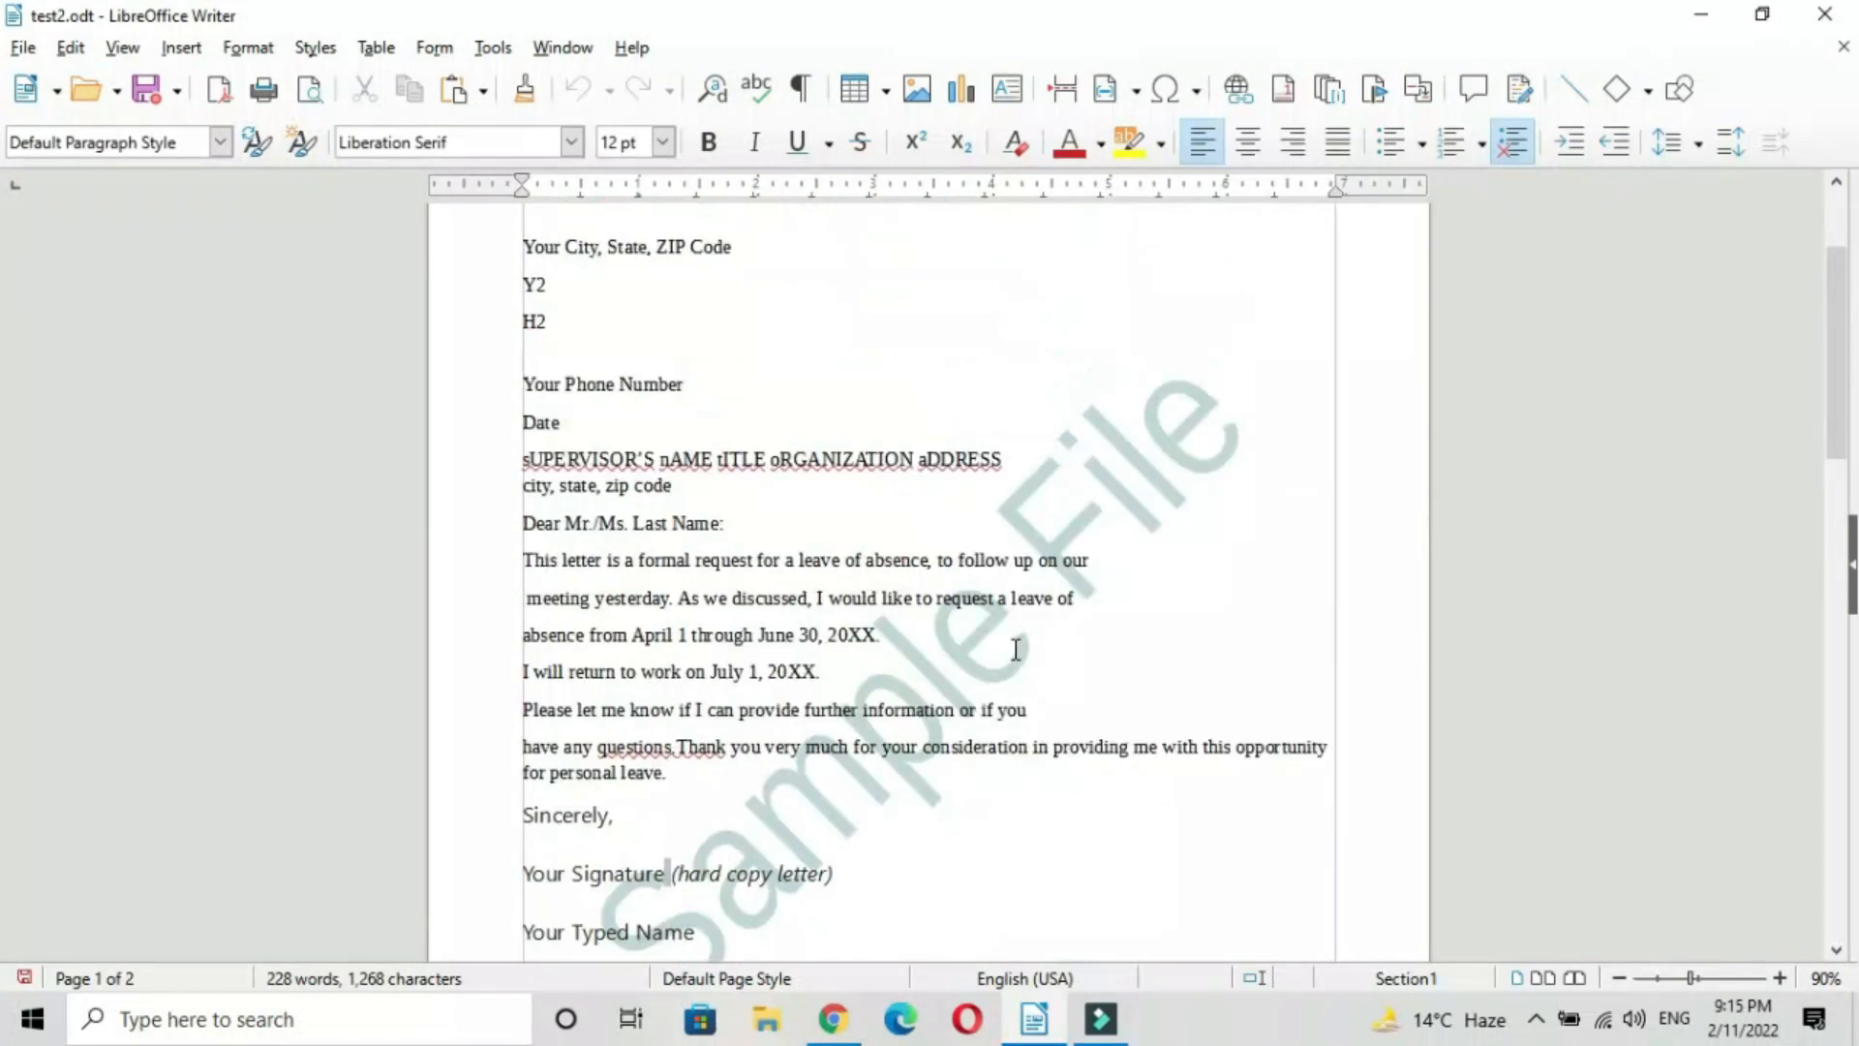
{"action": "scroll", "coordinate": [1011, 622], "scroll_direction": "down", "scroll_amount": 2}
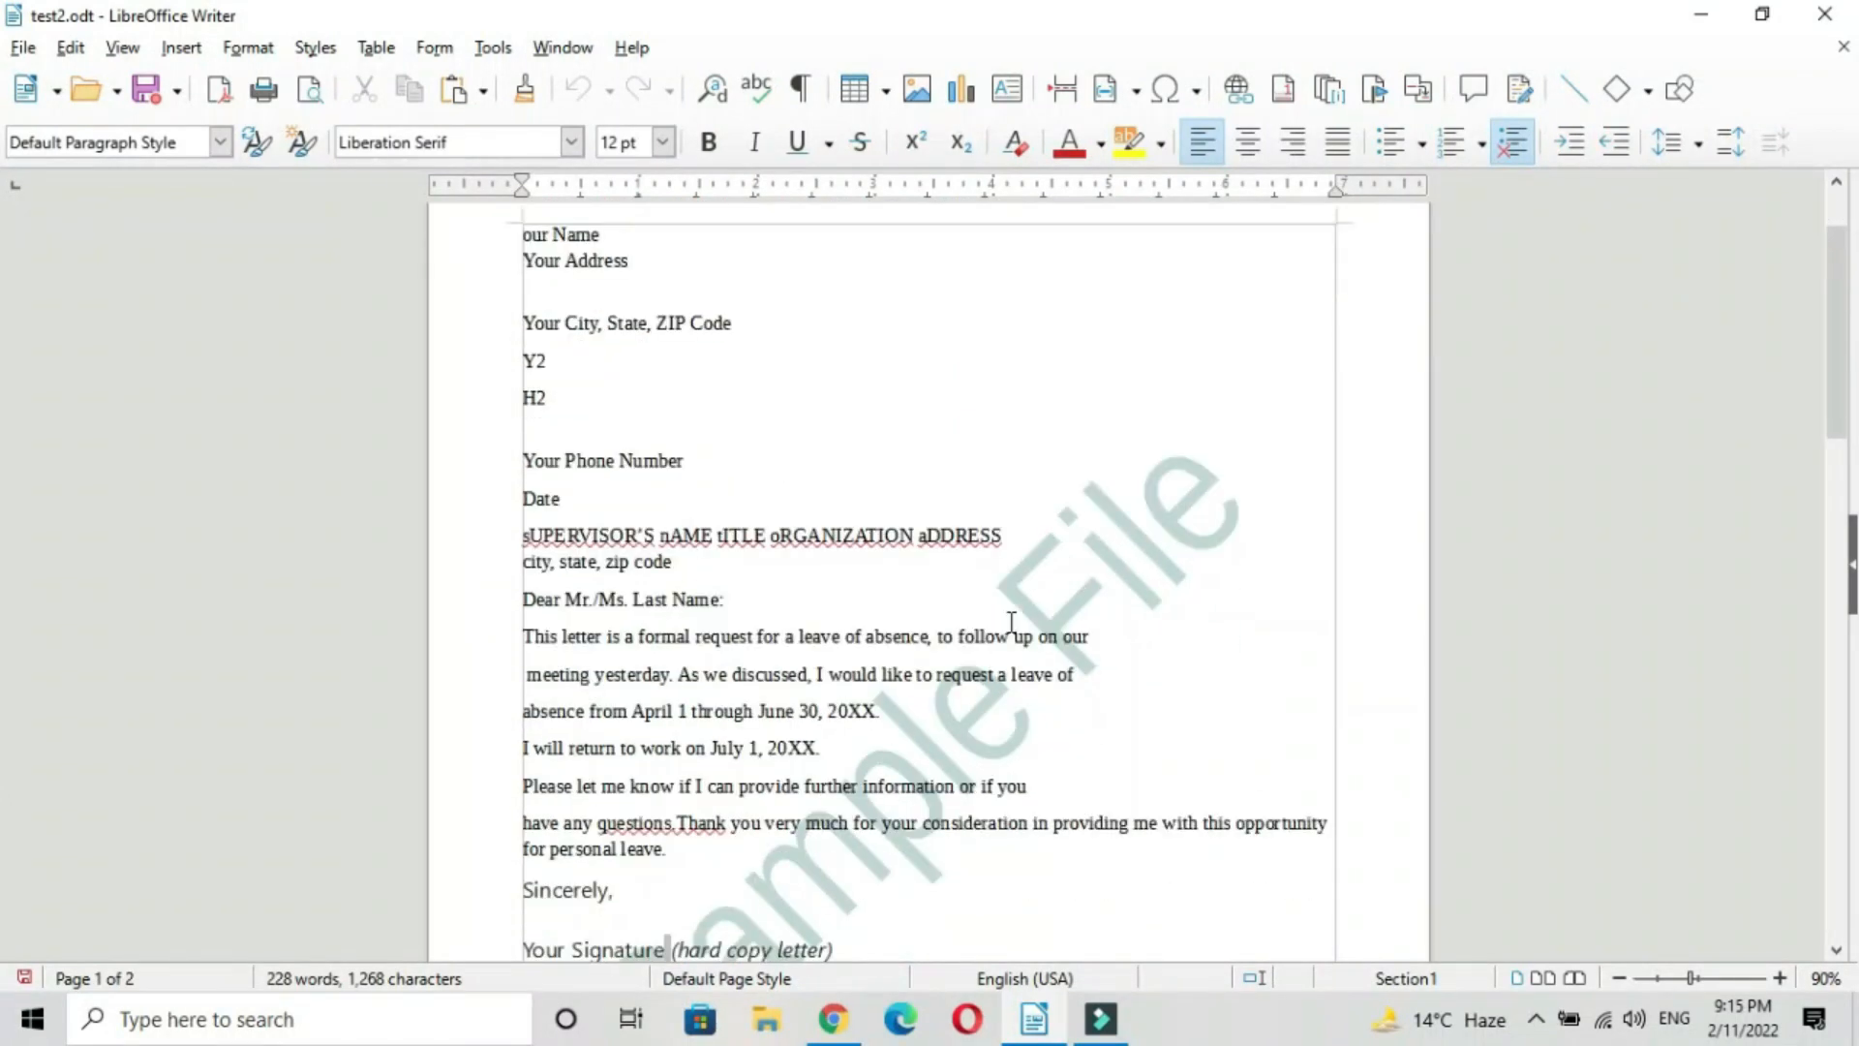
{"action": "scroll", "coordinate": [835, 742], "scroll_direction": "down", "scroll_amount": 2}
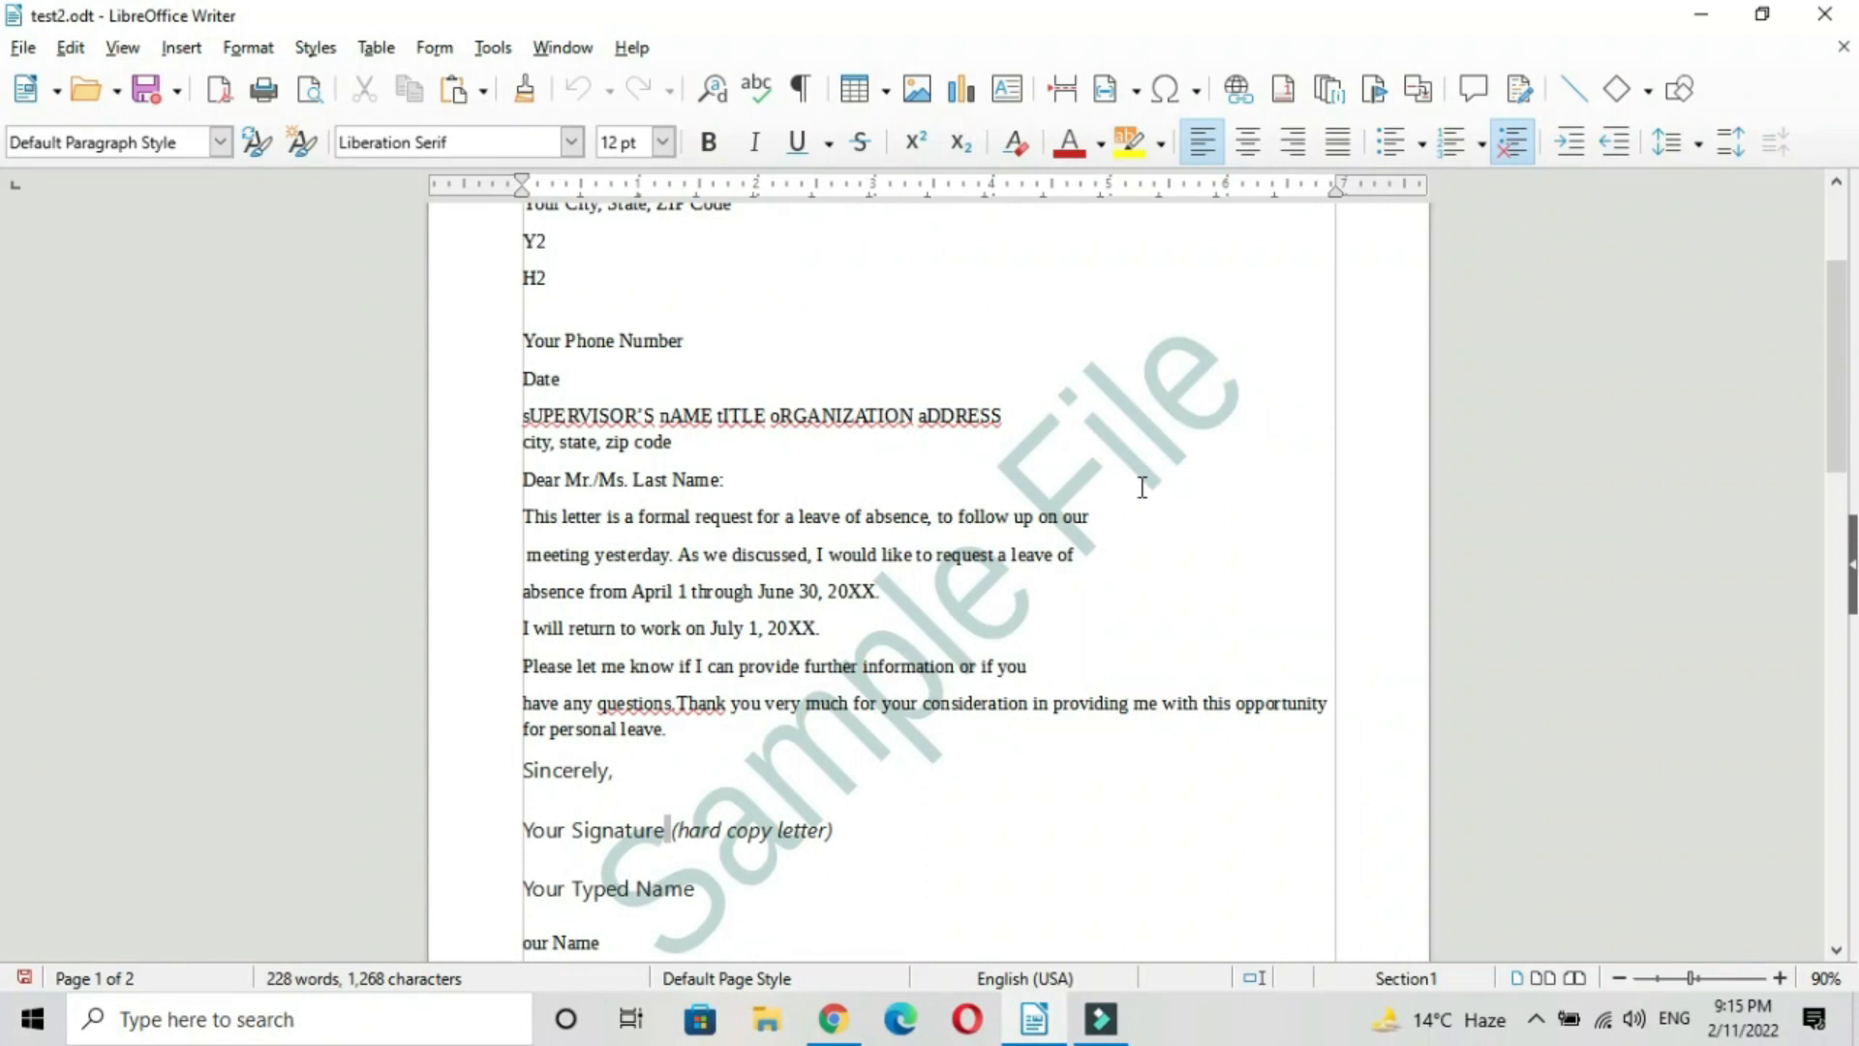
Review the existing watermark's text, font and angle settings and leave them without applying changes.
{"action": "left_click", "coordinate": [469, 526]}
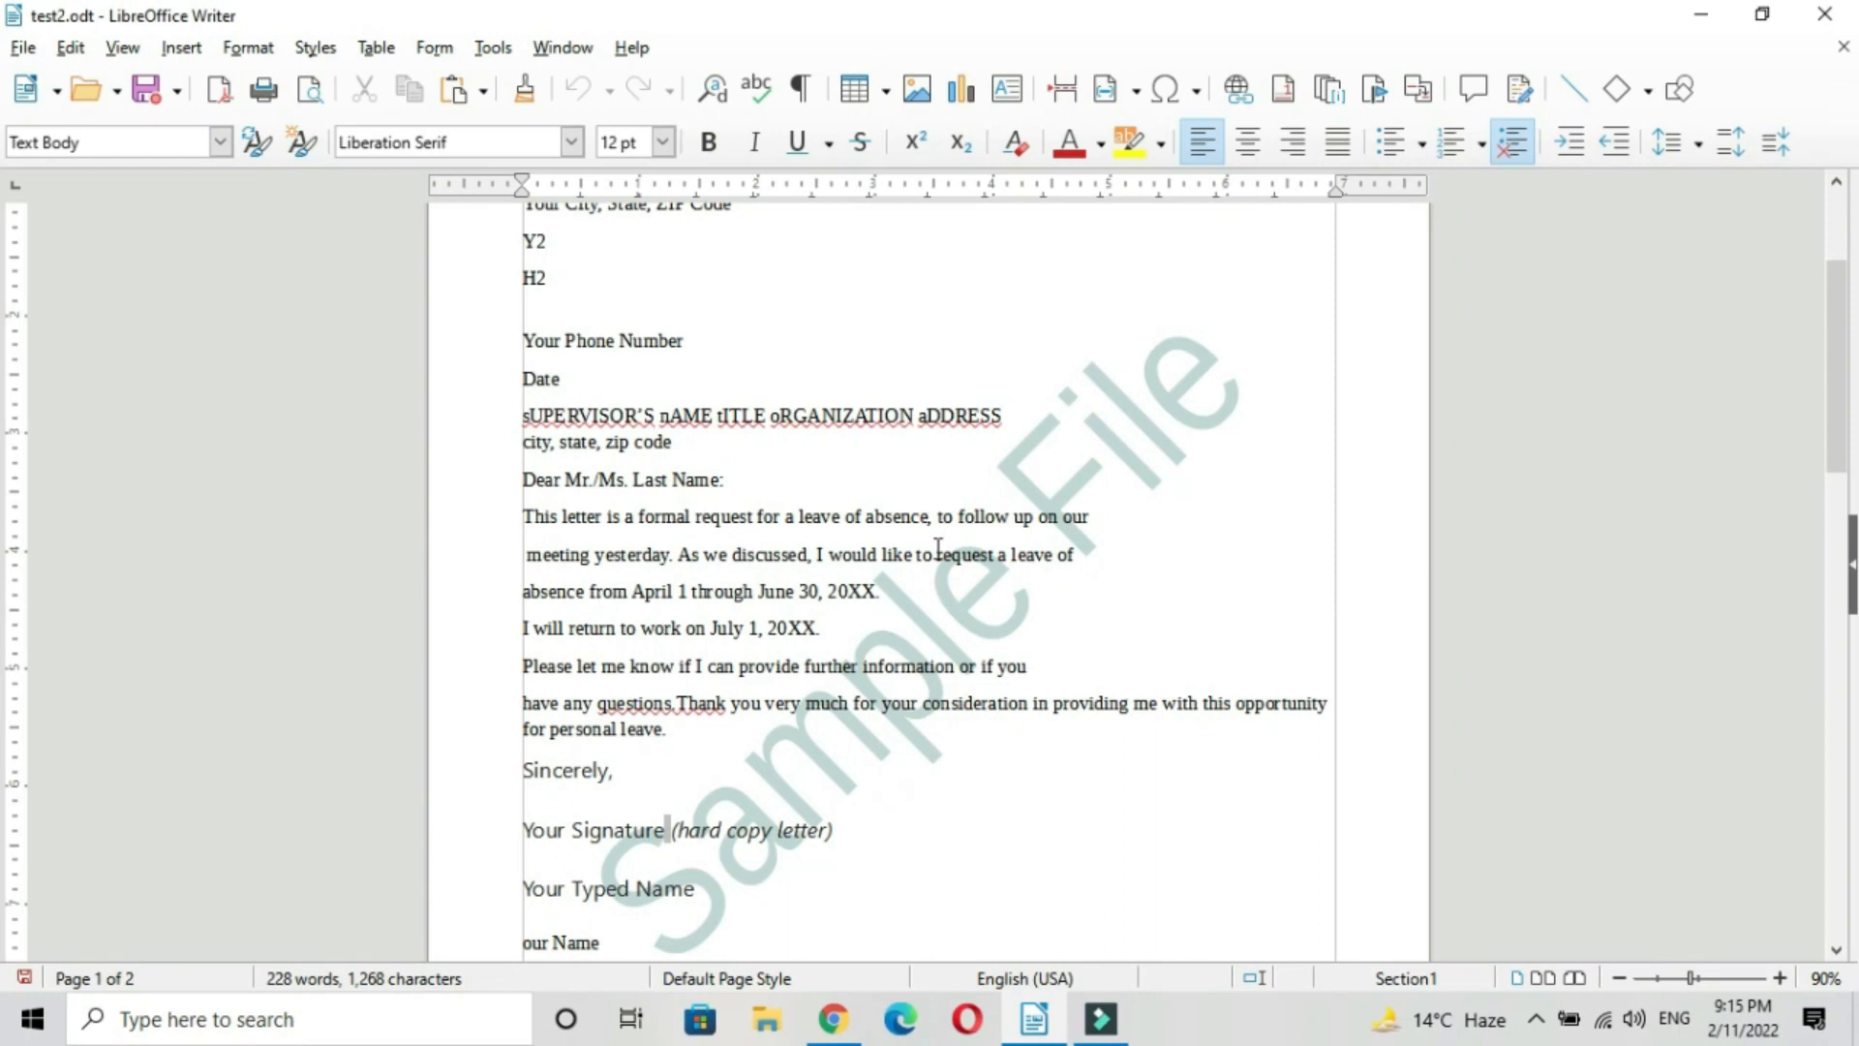
{"action": "left_click", "coordinate": [264, 51]}
{"action": "left_click", "coordinate": [325, 534]}
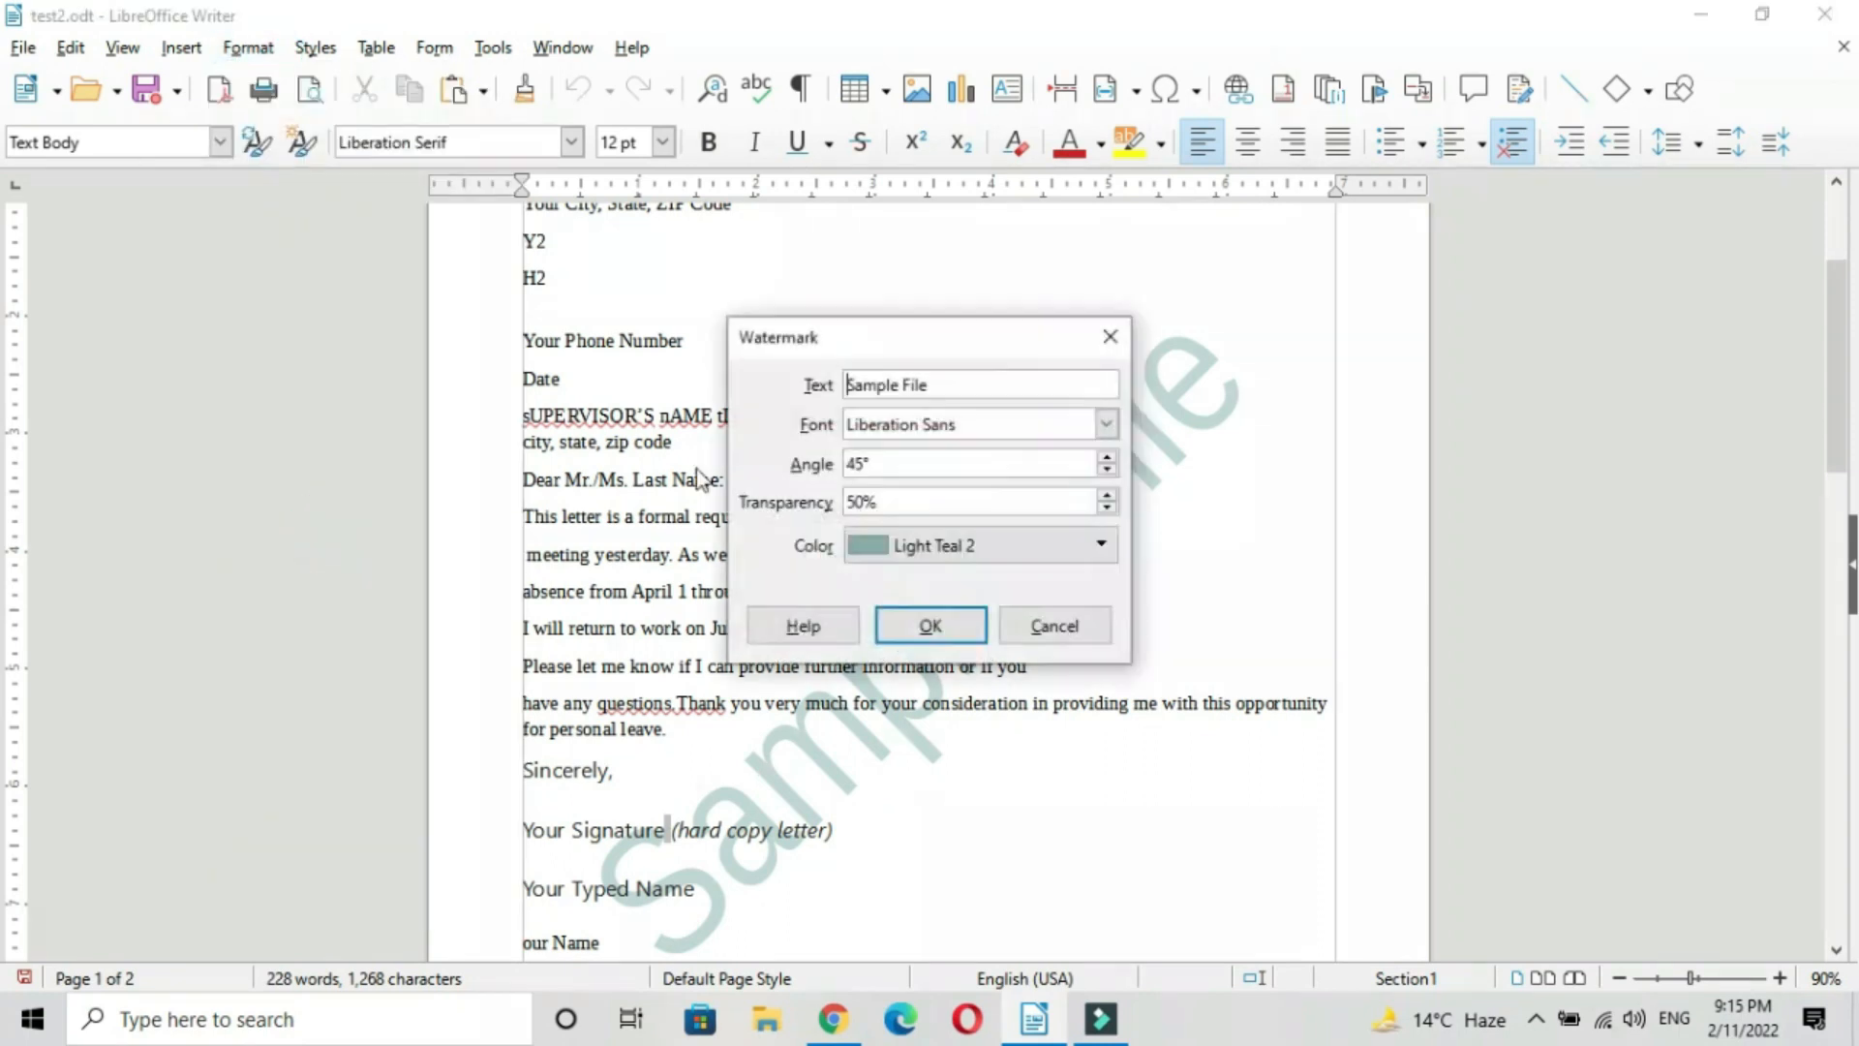
{"action": "left_click_drag", "start_coordinate": [943, 387], "coordinate": [842, 385]}
{"action": "left_click", "coordinate": [1102, 426]}
{"action": "left_click", "coordinate": [1102, 426]}
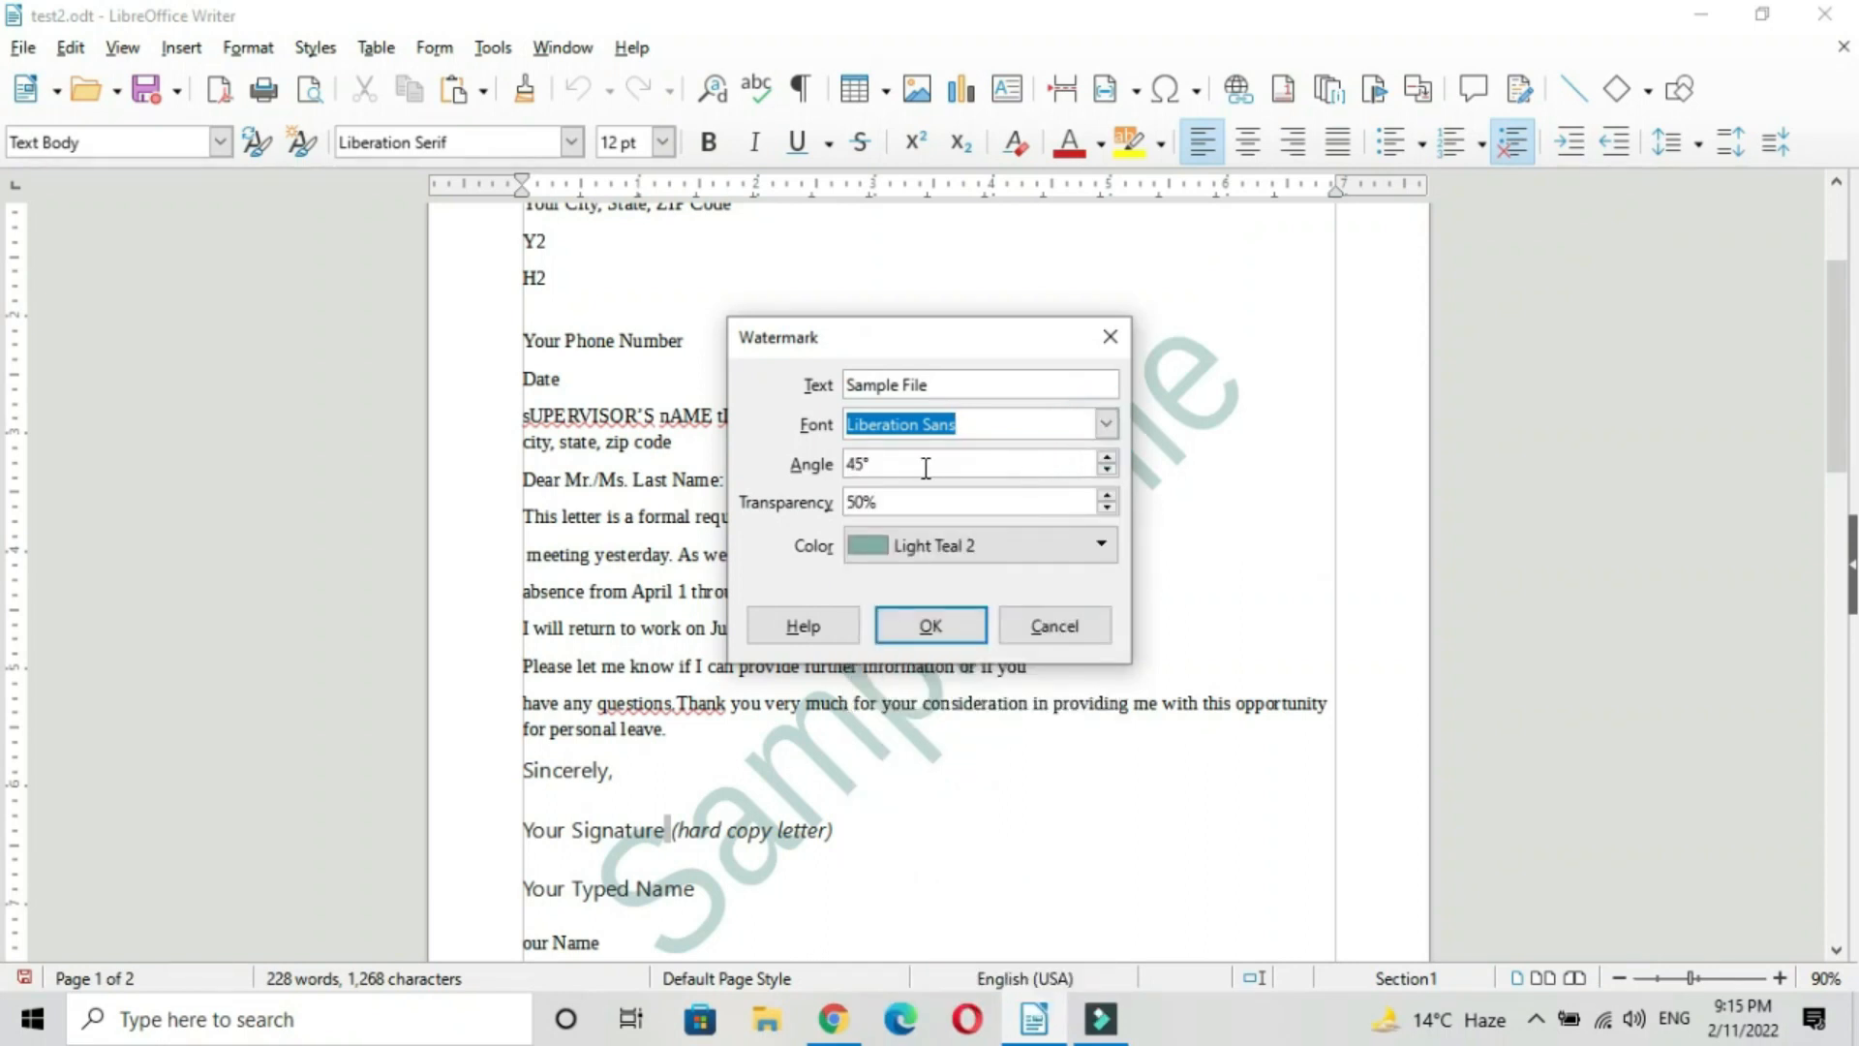
{"action": "left_click", "coordinate": [1046, 463]}
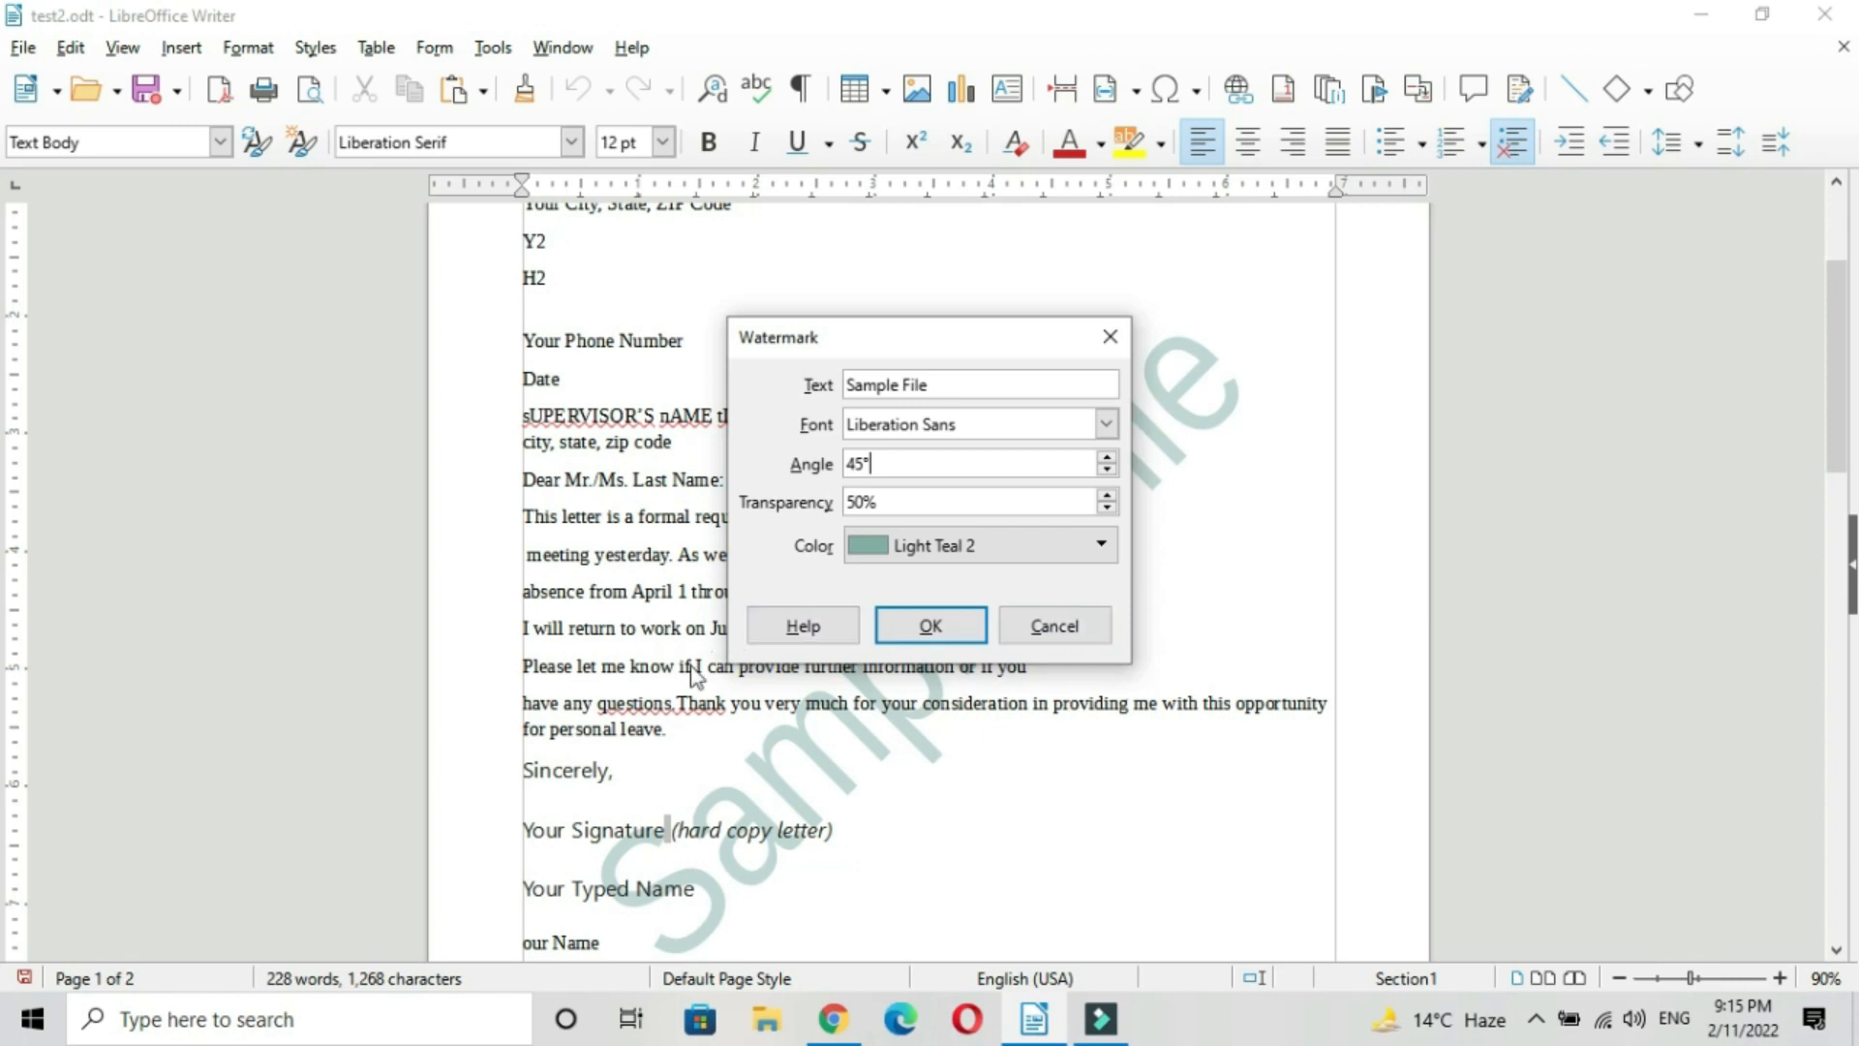
{"action": "left_click", "coordinate": [1046, 625]}
{"action": "left_click", "coordinate": [246, 46]}
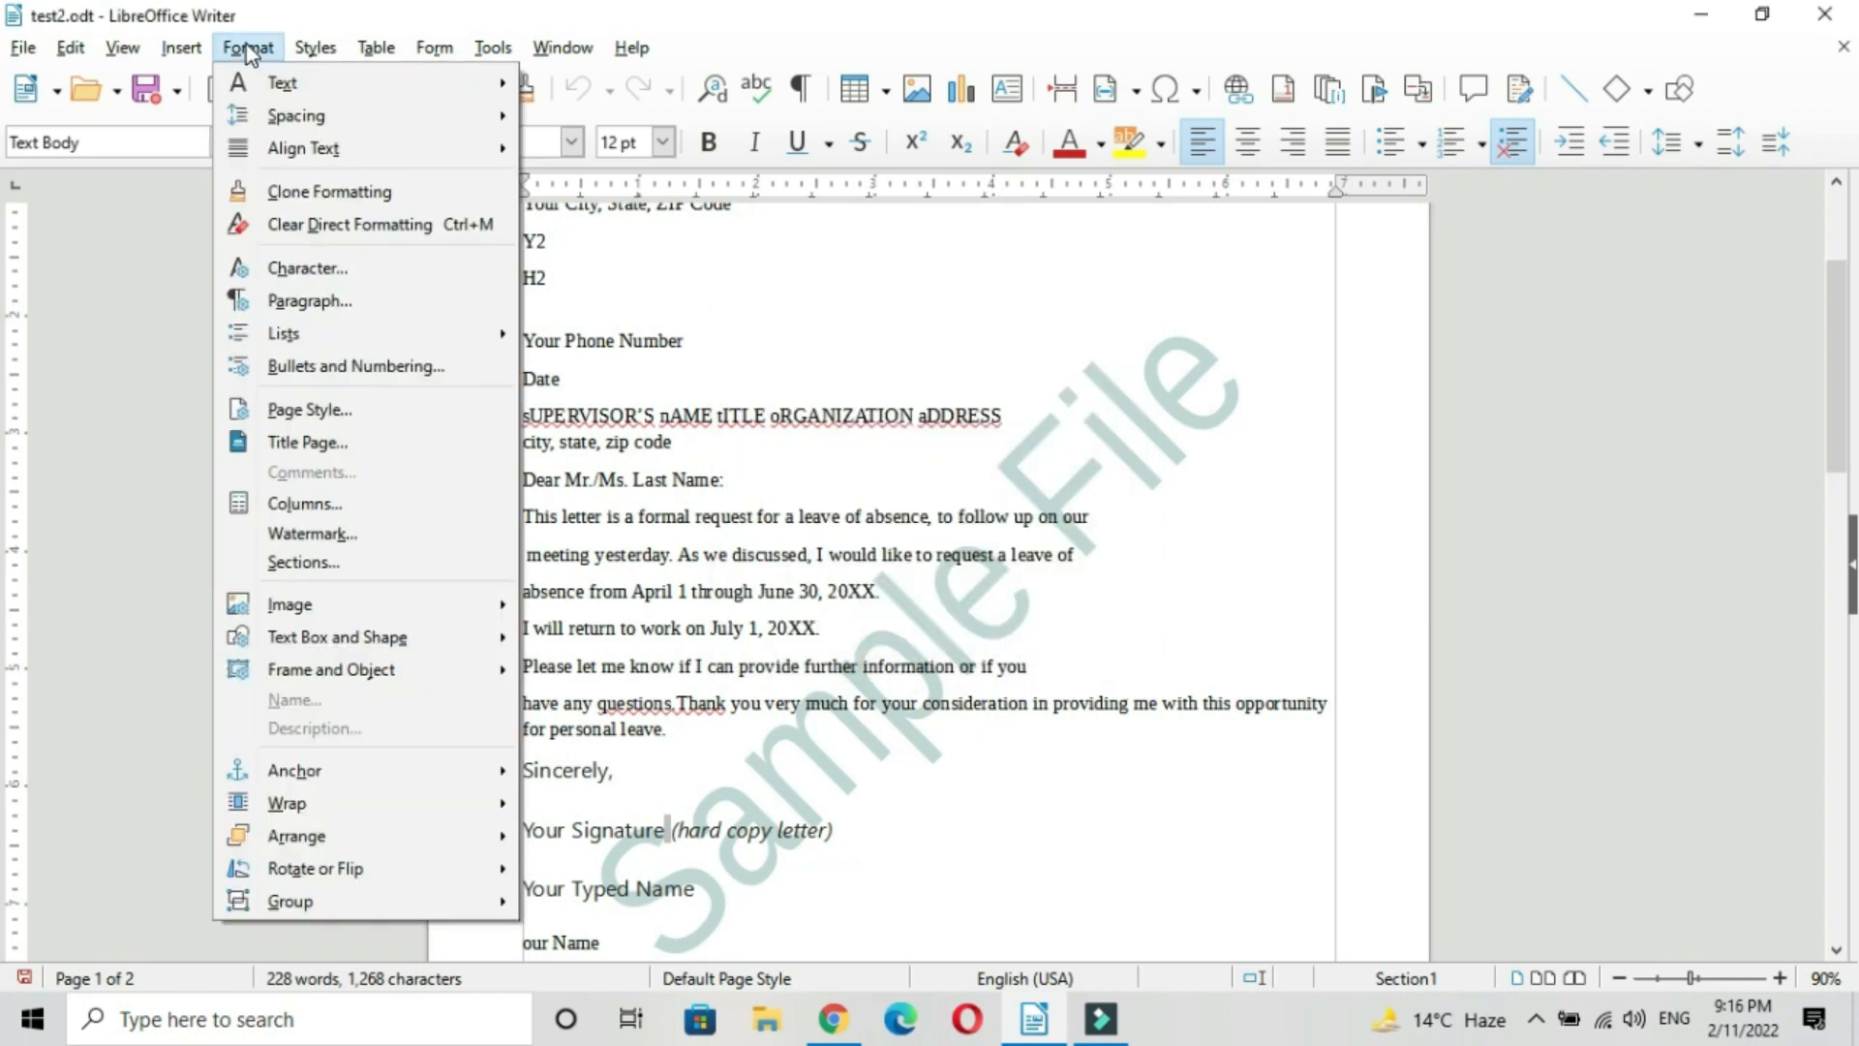